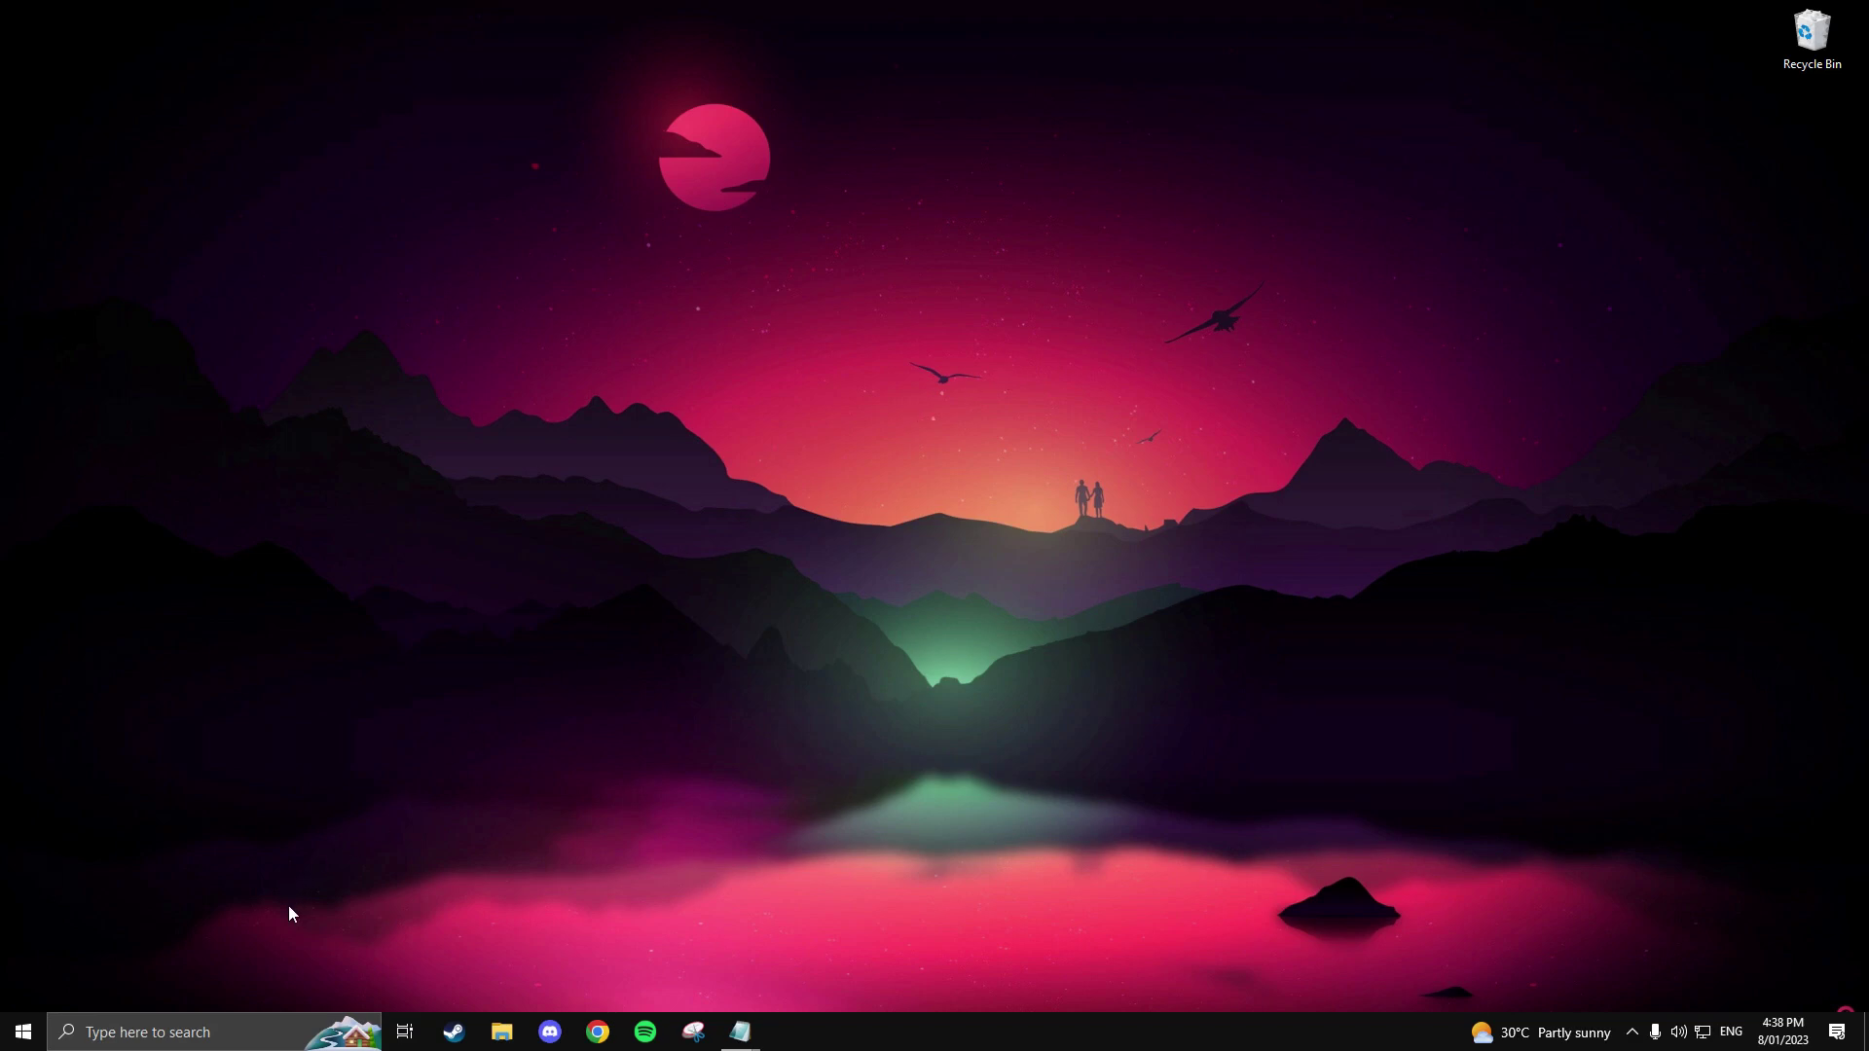
Search Windows for "Create a restore point" and open its System Protection settings.
left_click(226, 1031)
type("Cre")
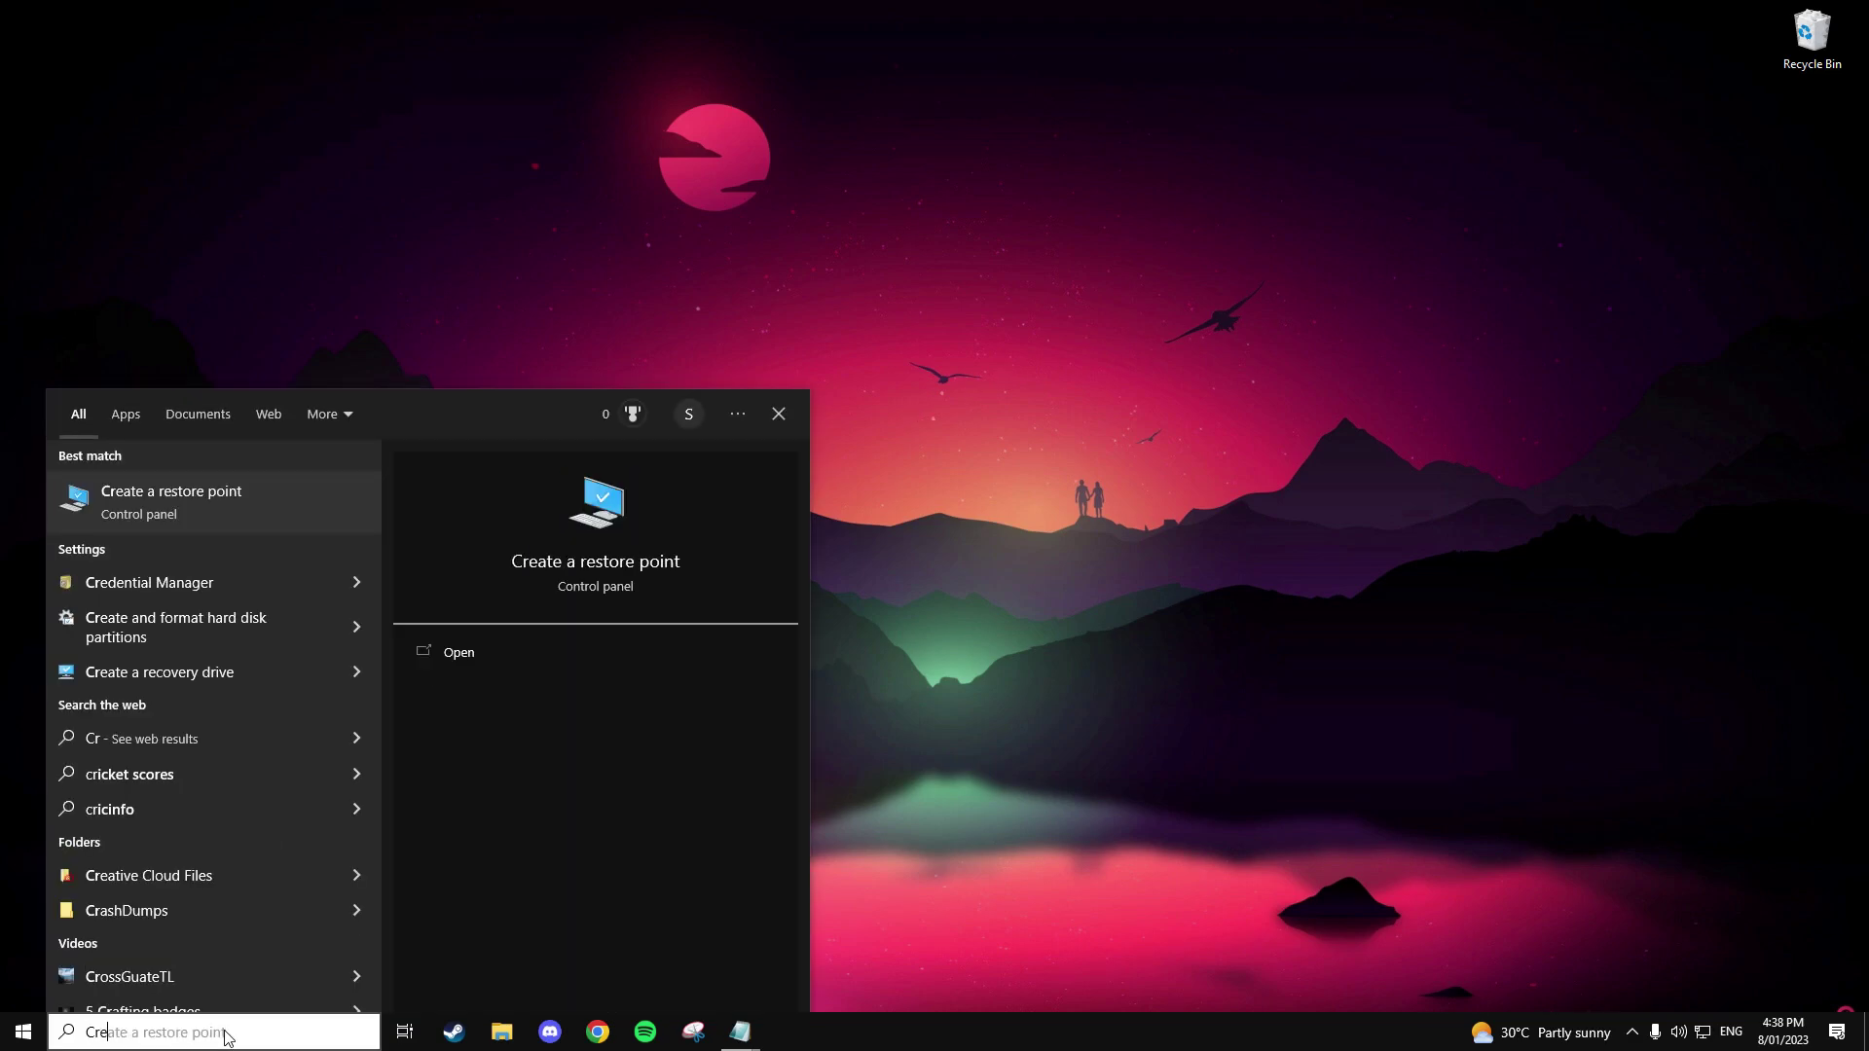
type("ate a res")
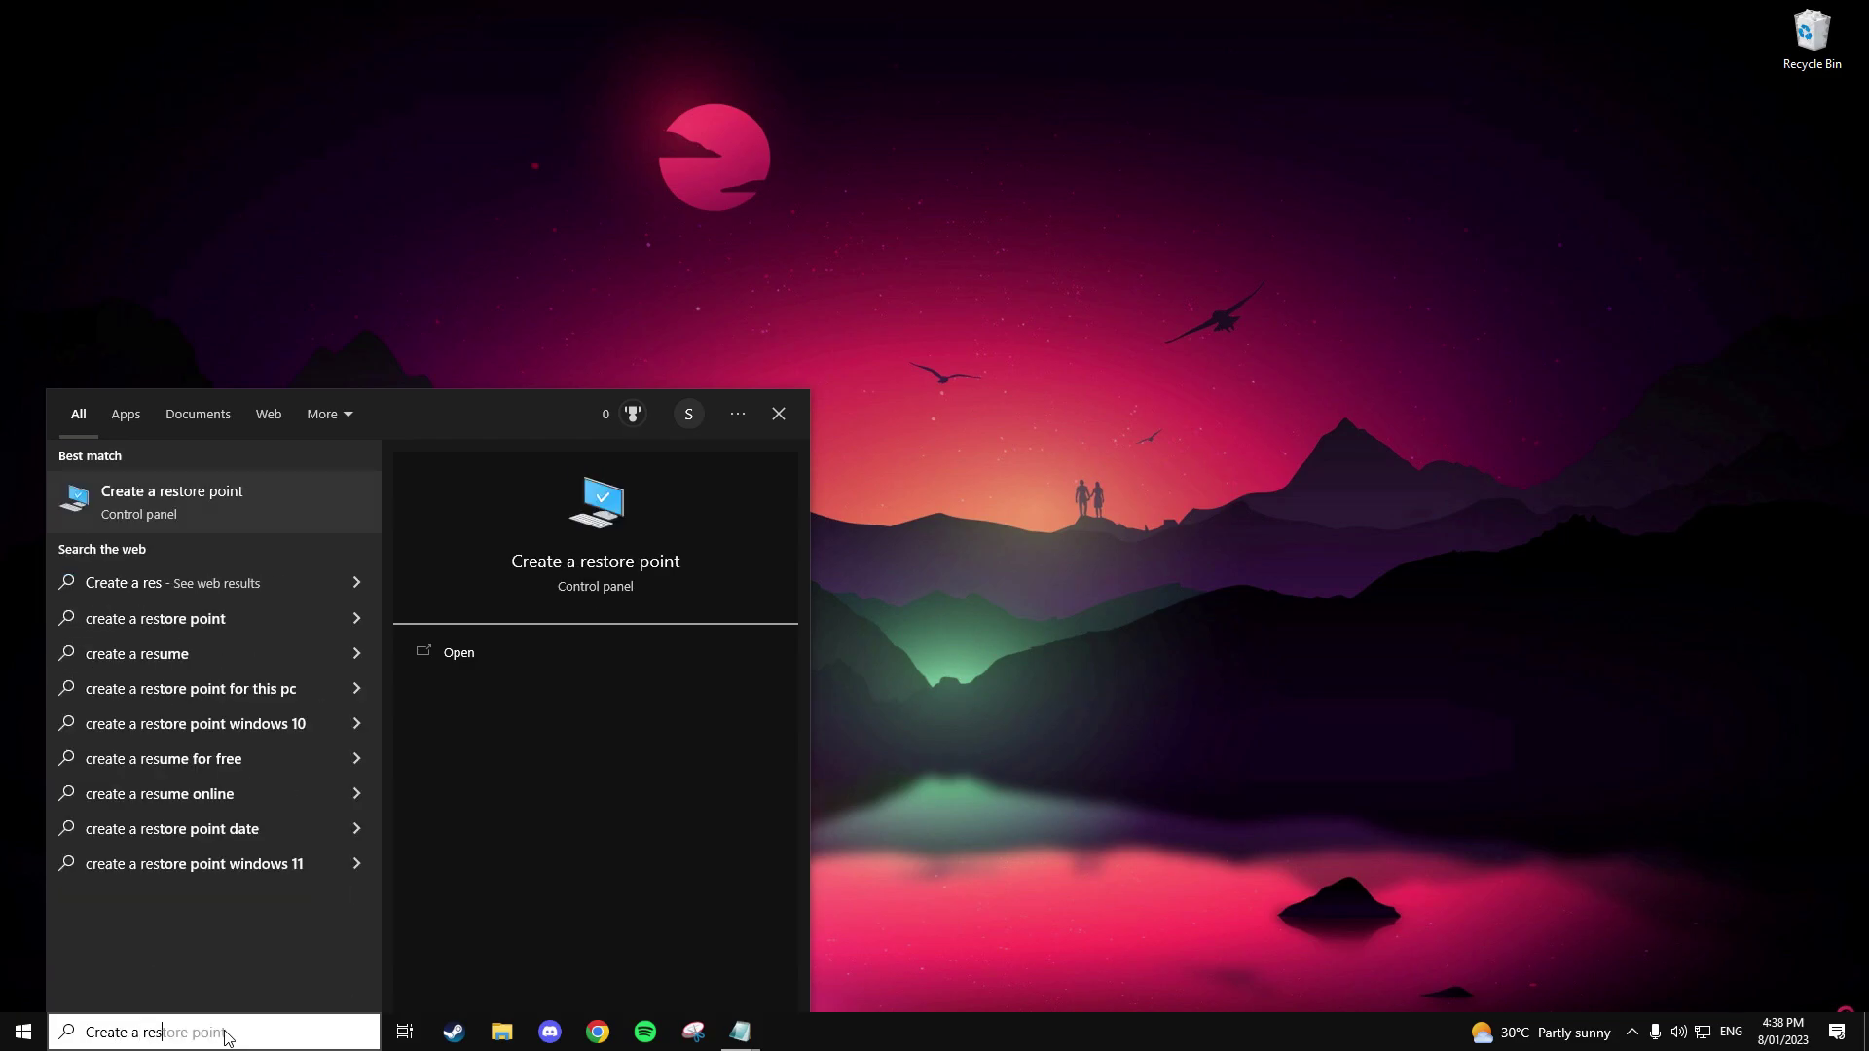
type("tore point")
key("Return")
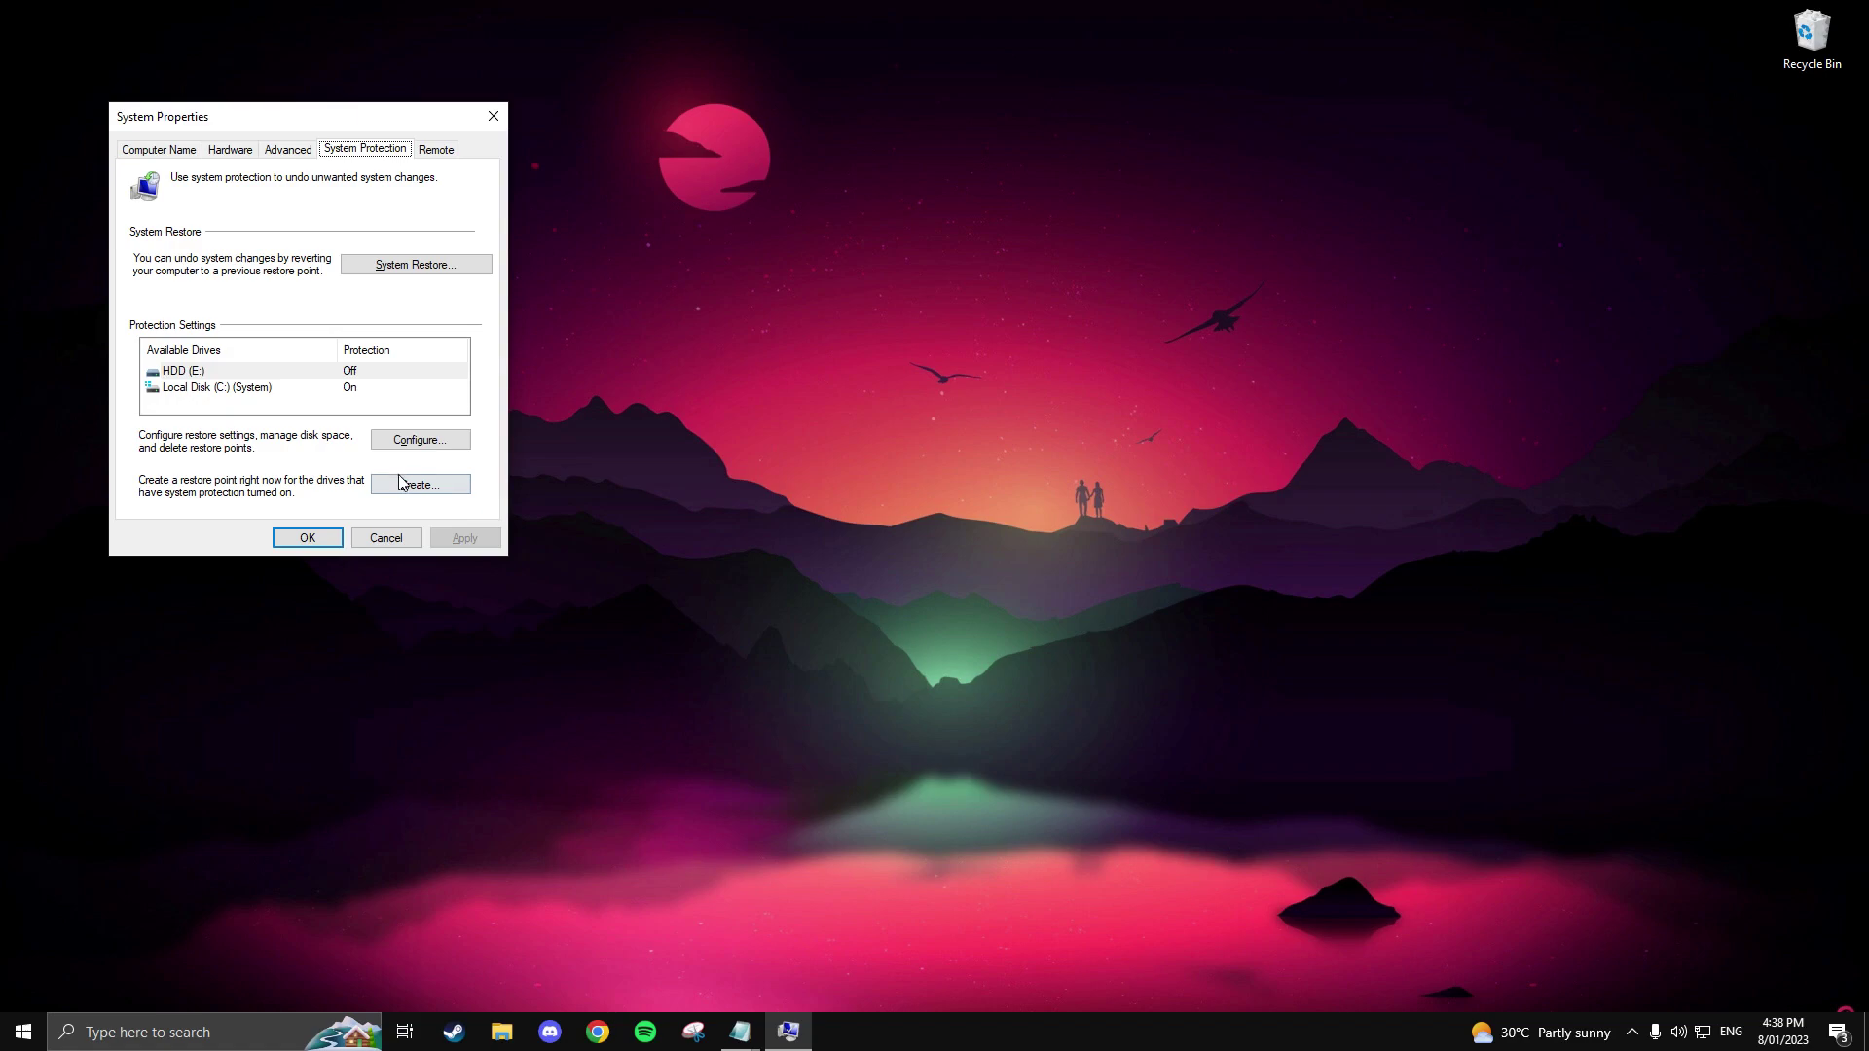
Create a system restore point described as "restore point 8012023" and close System Properties.
left_click(420, 493)
type("restor")
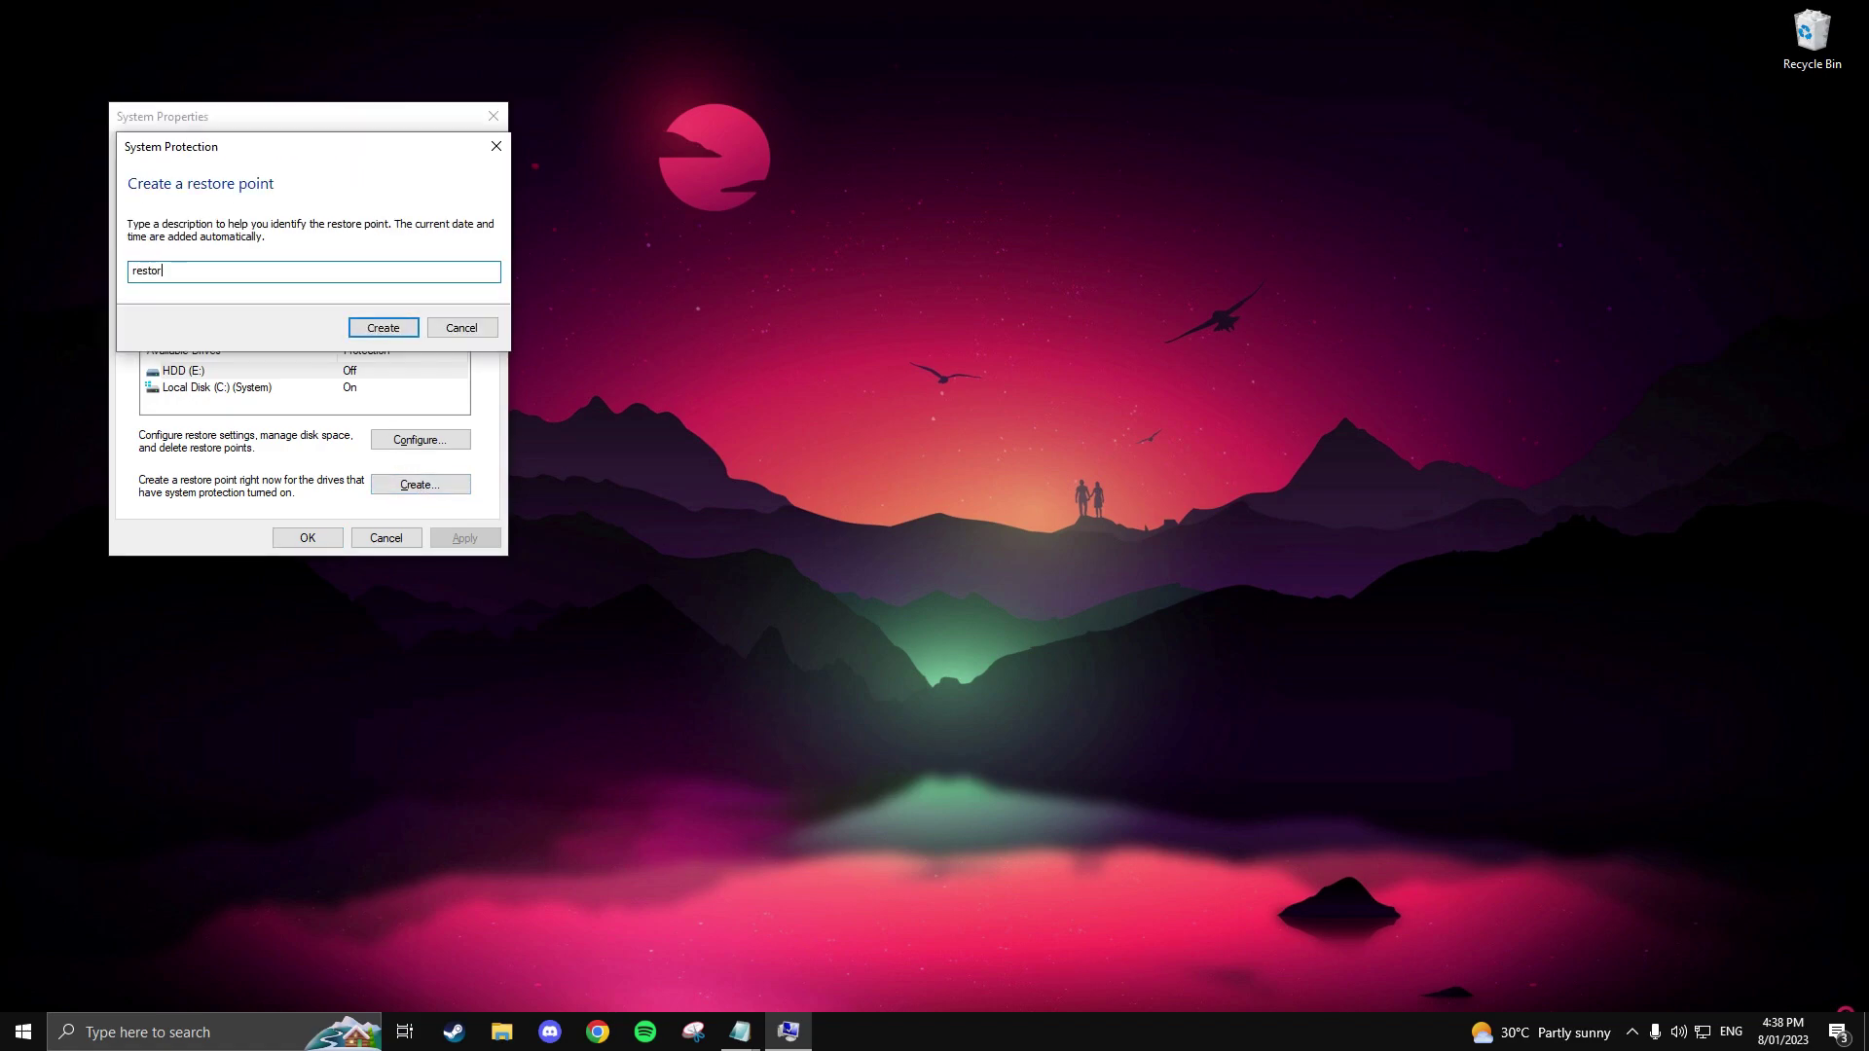
type("e point 8012023")
left_click(382, 328)
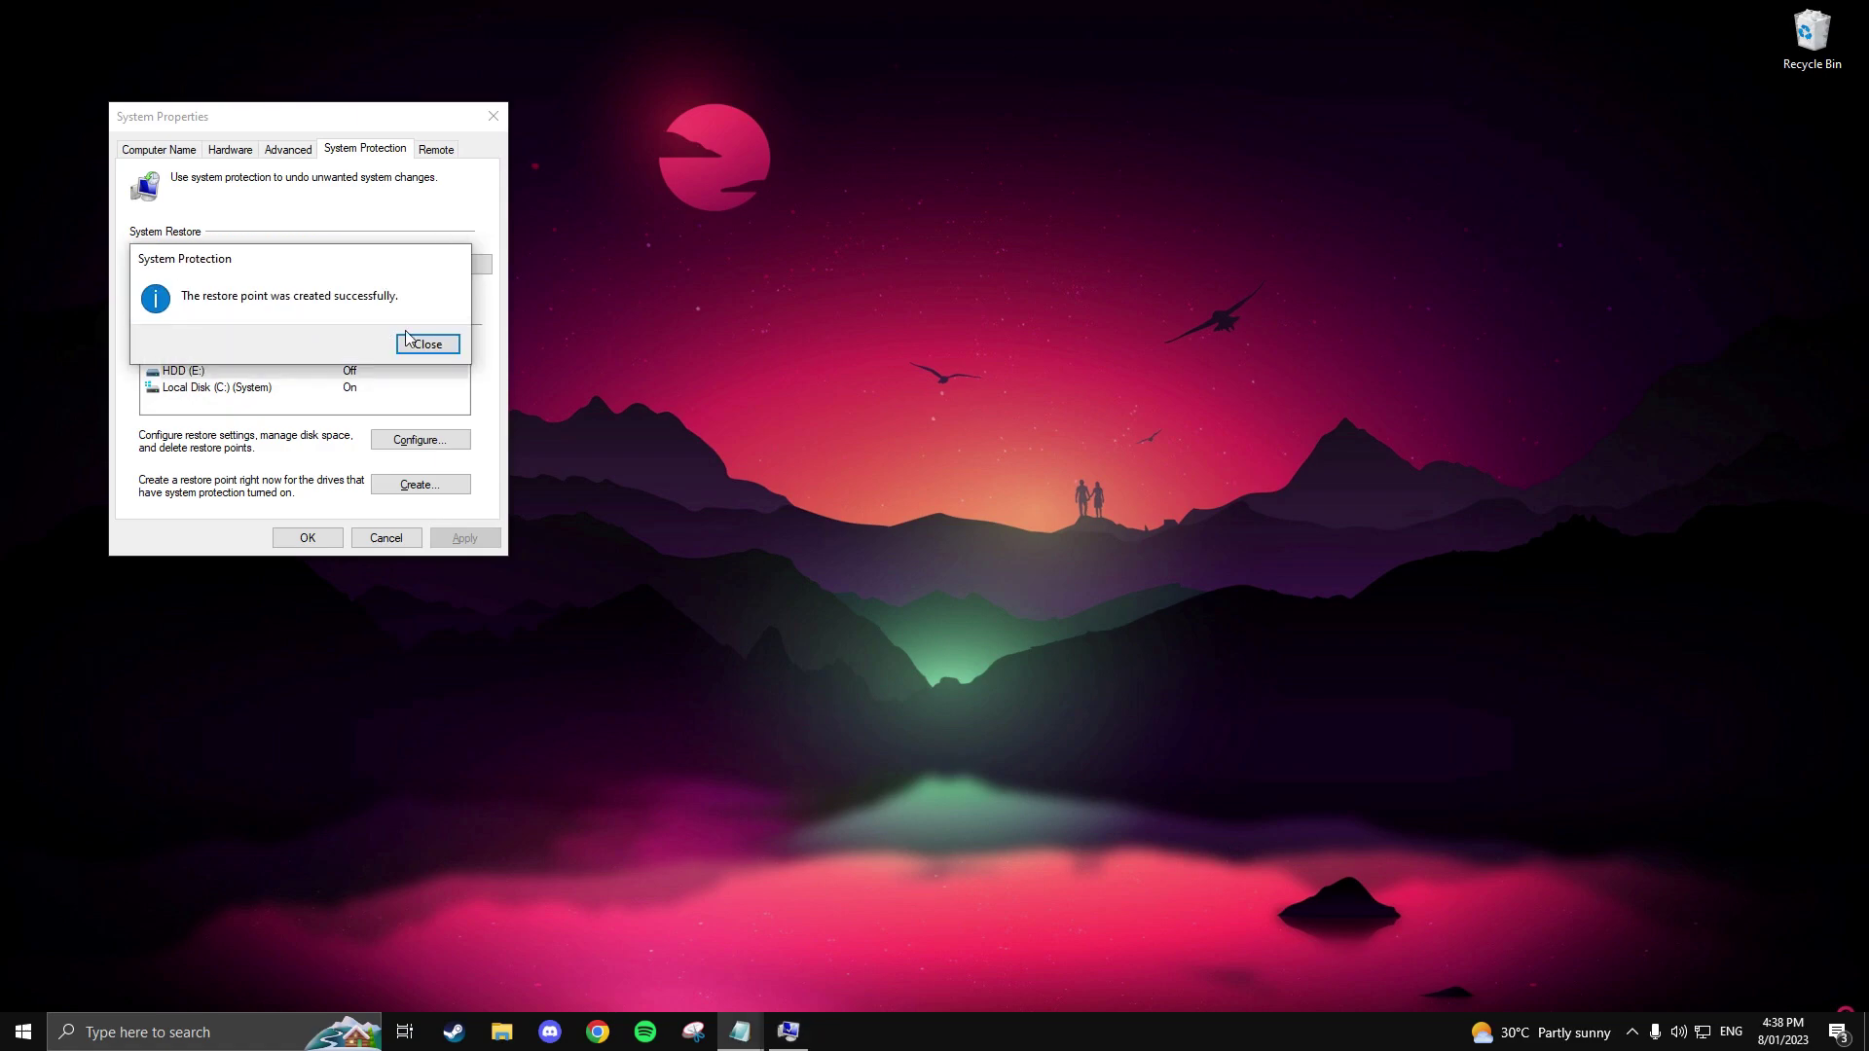
left_click(429, 345)
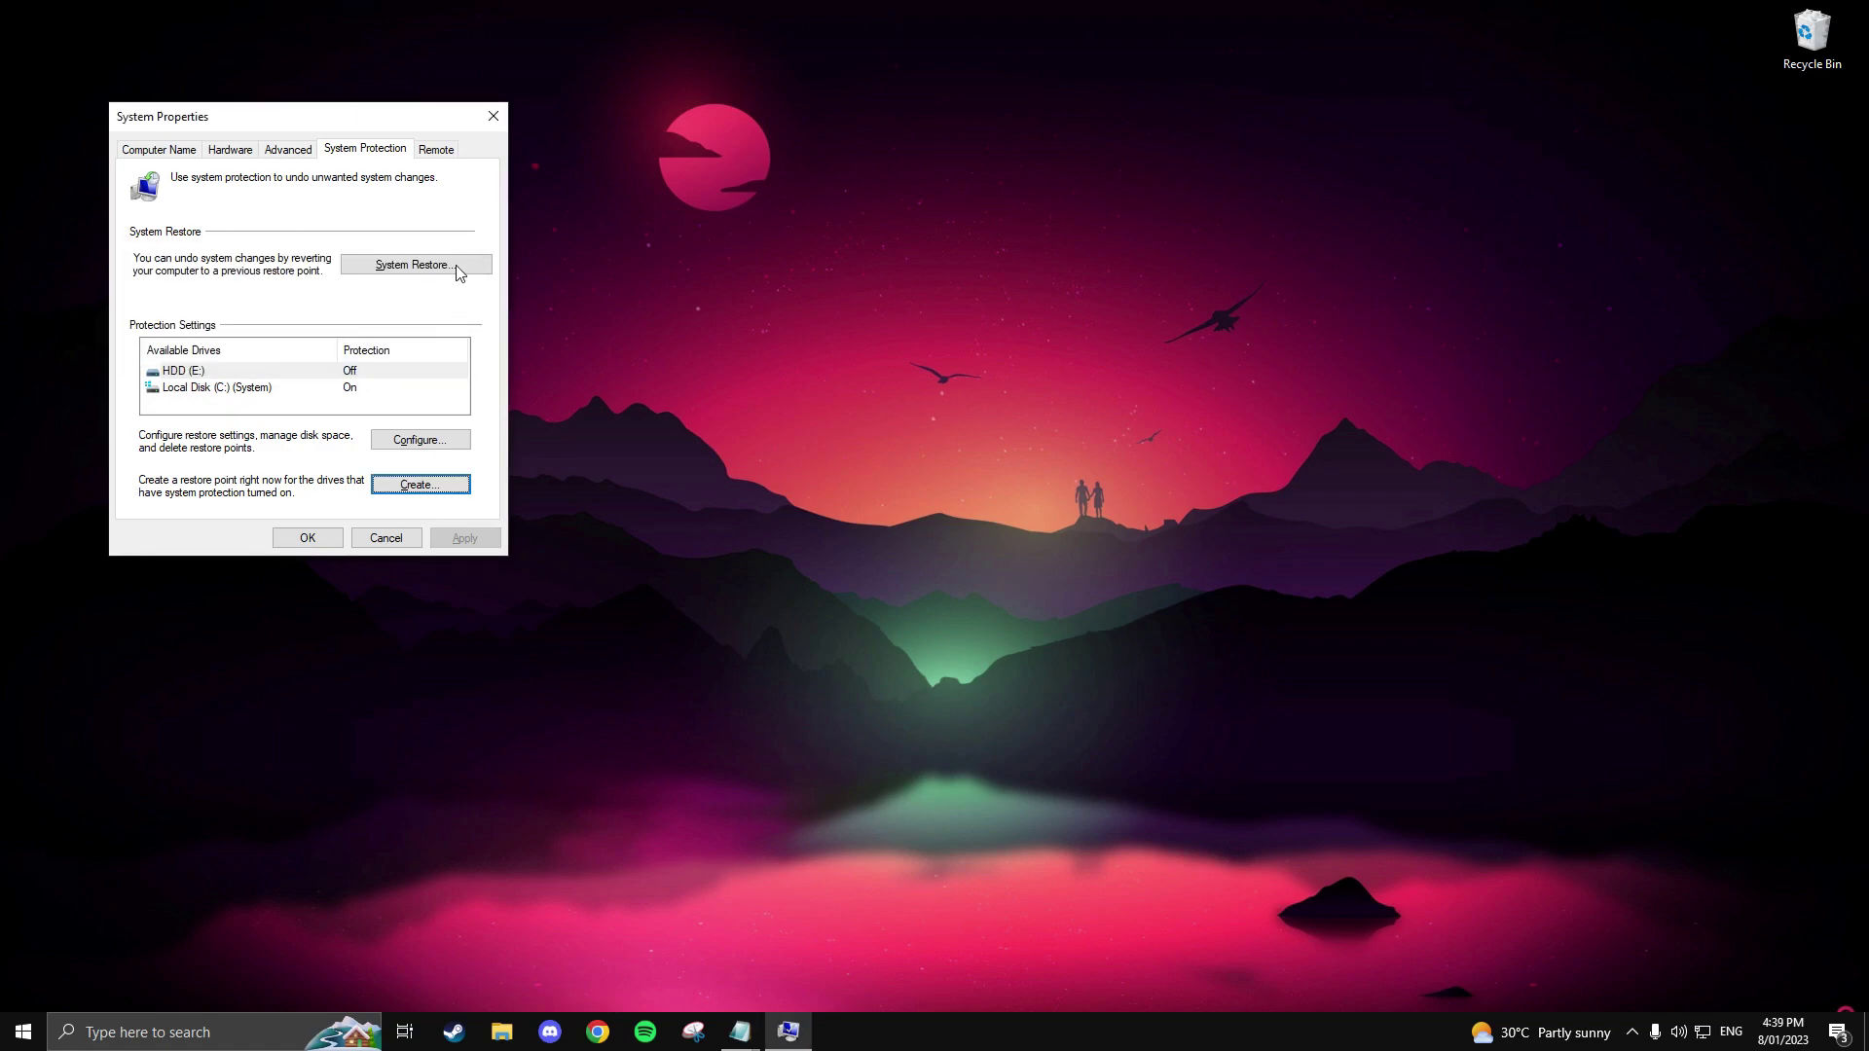
left_click(493, 116)
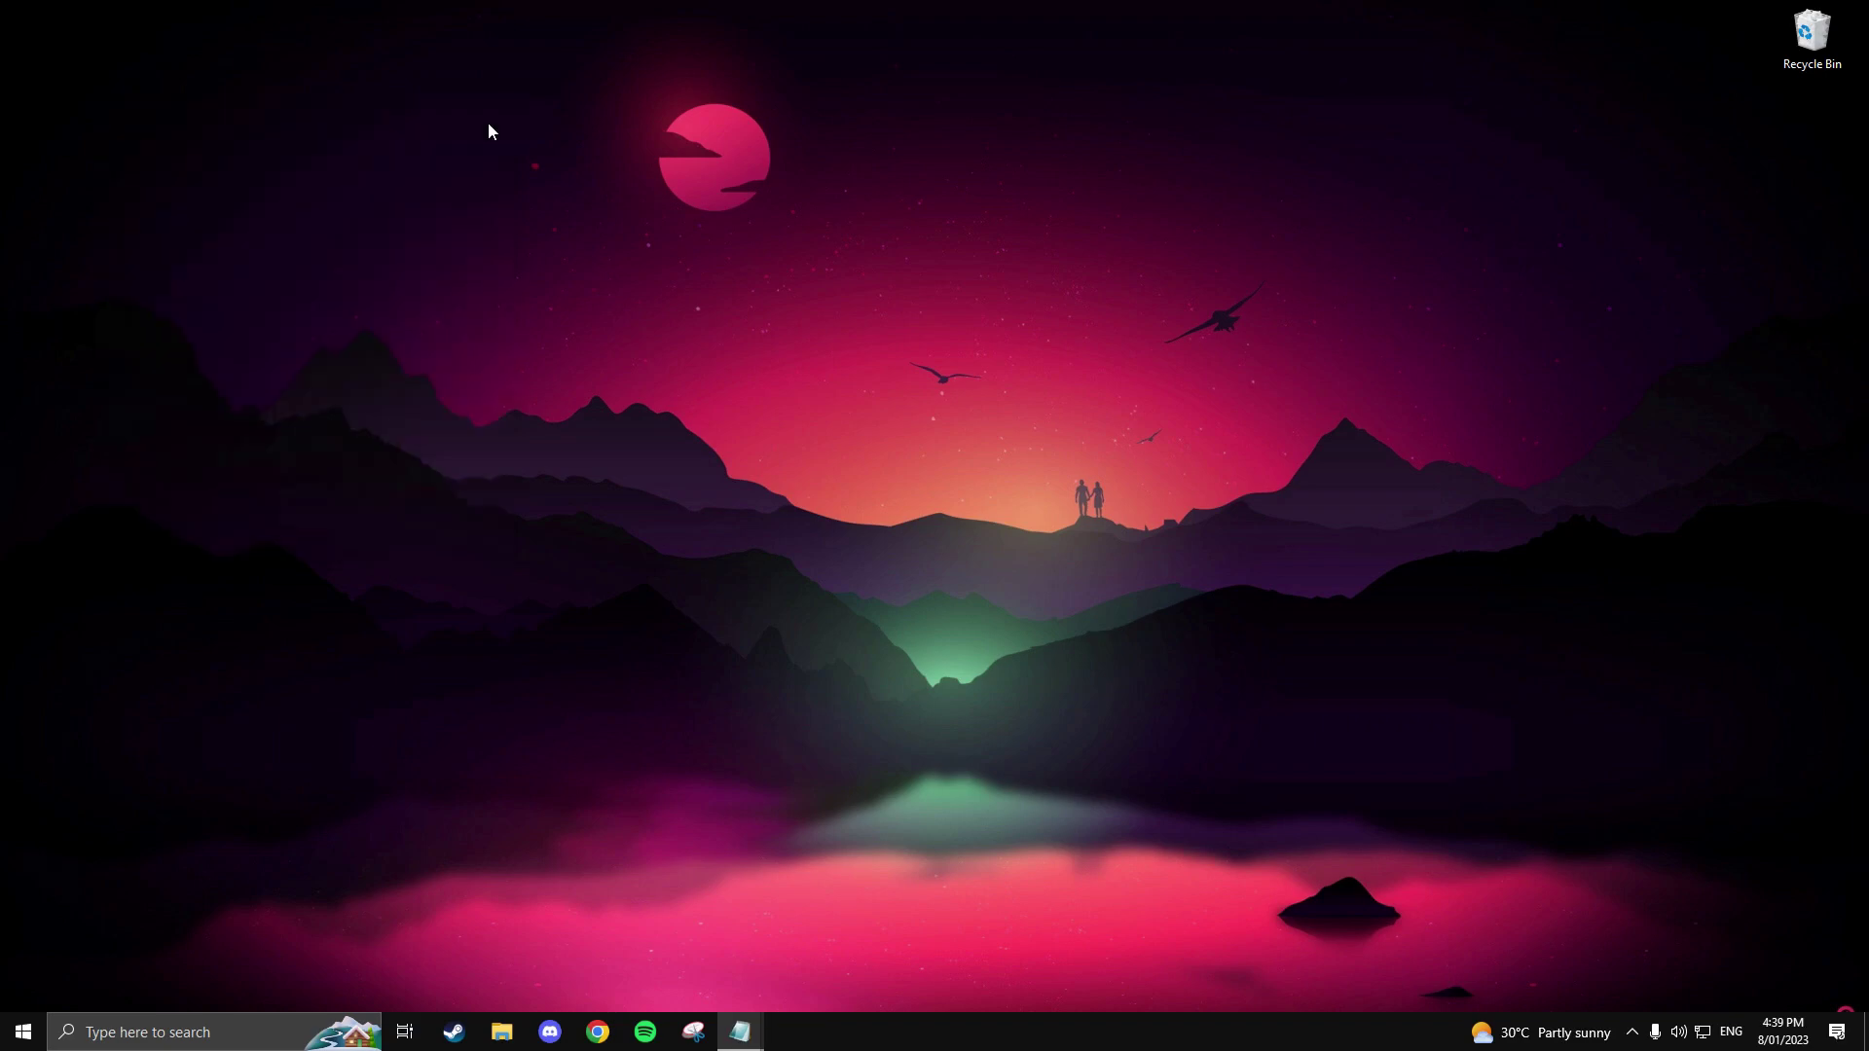
Search Windows for RegEdit and run Registry Editor as administrator, allowing it to make changes.
left_click(119, 1036)
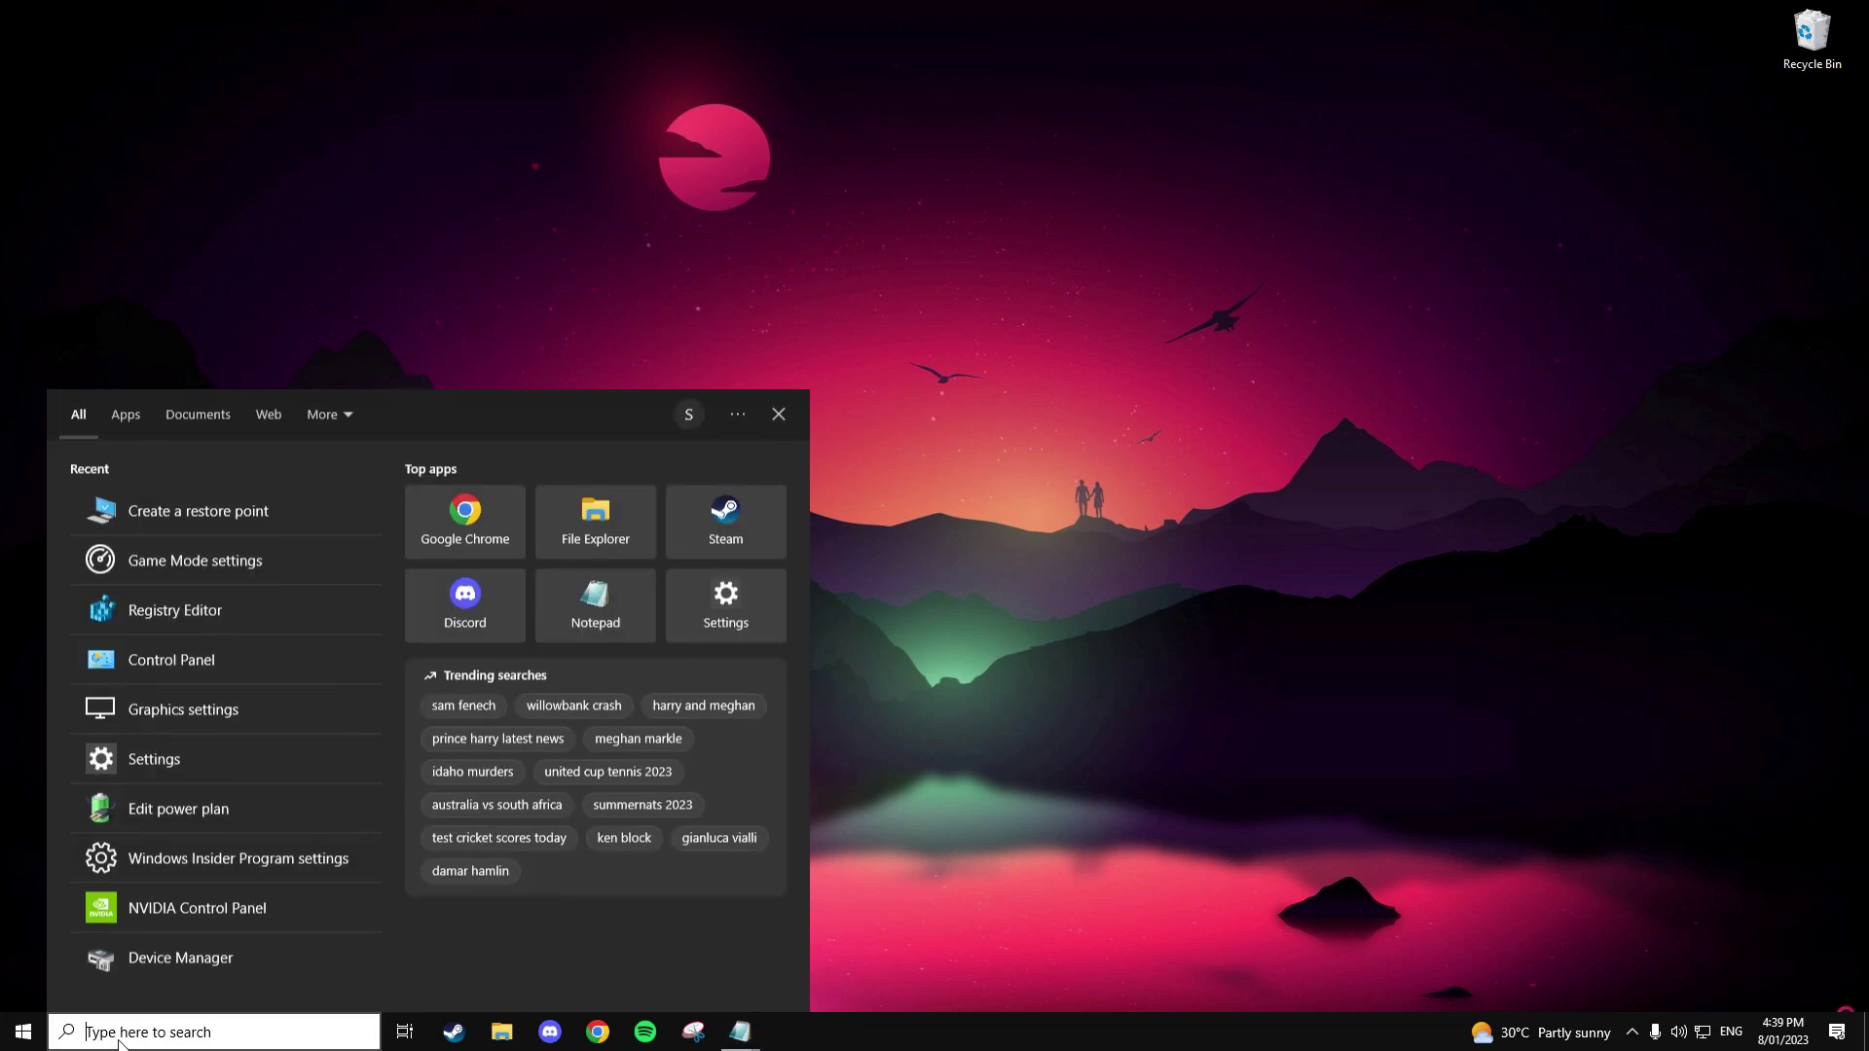
type("RegEdit")
right_click(319, 506)
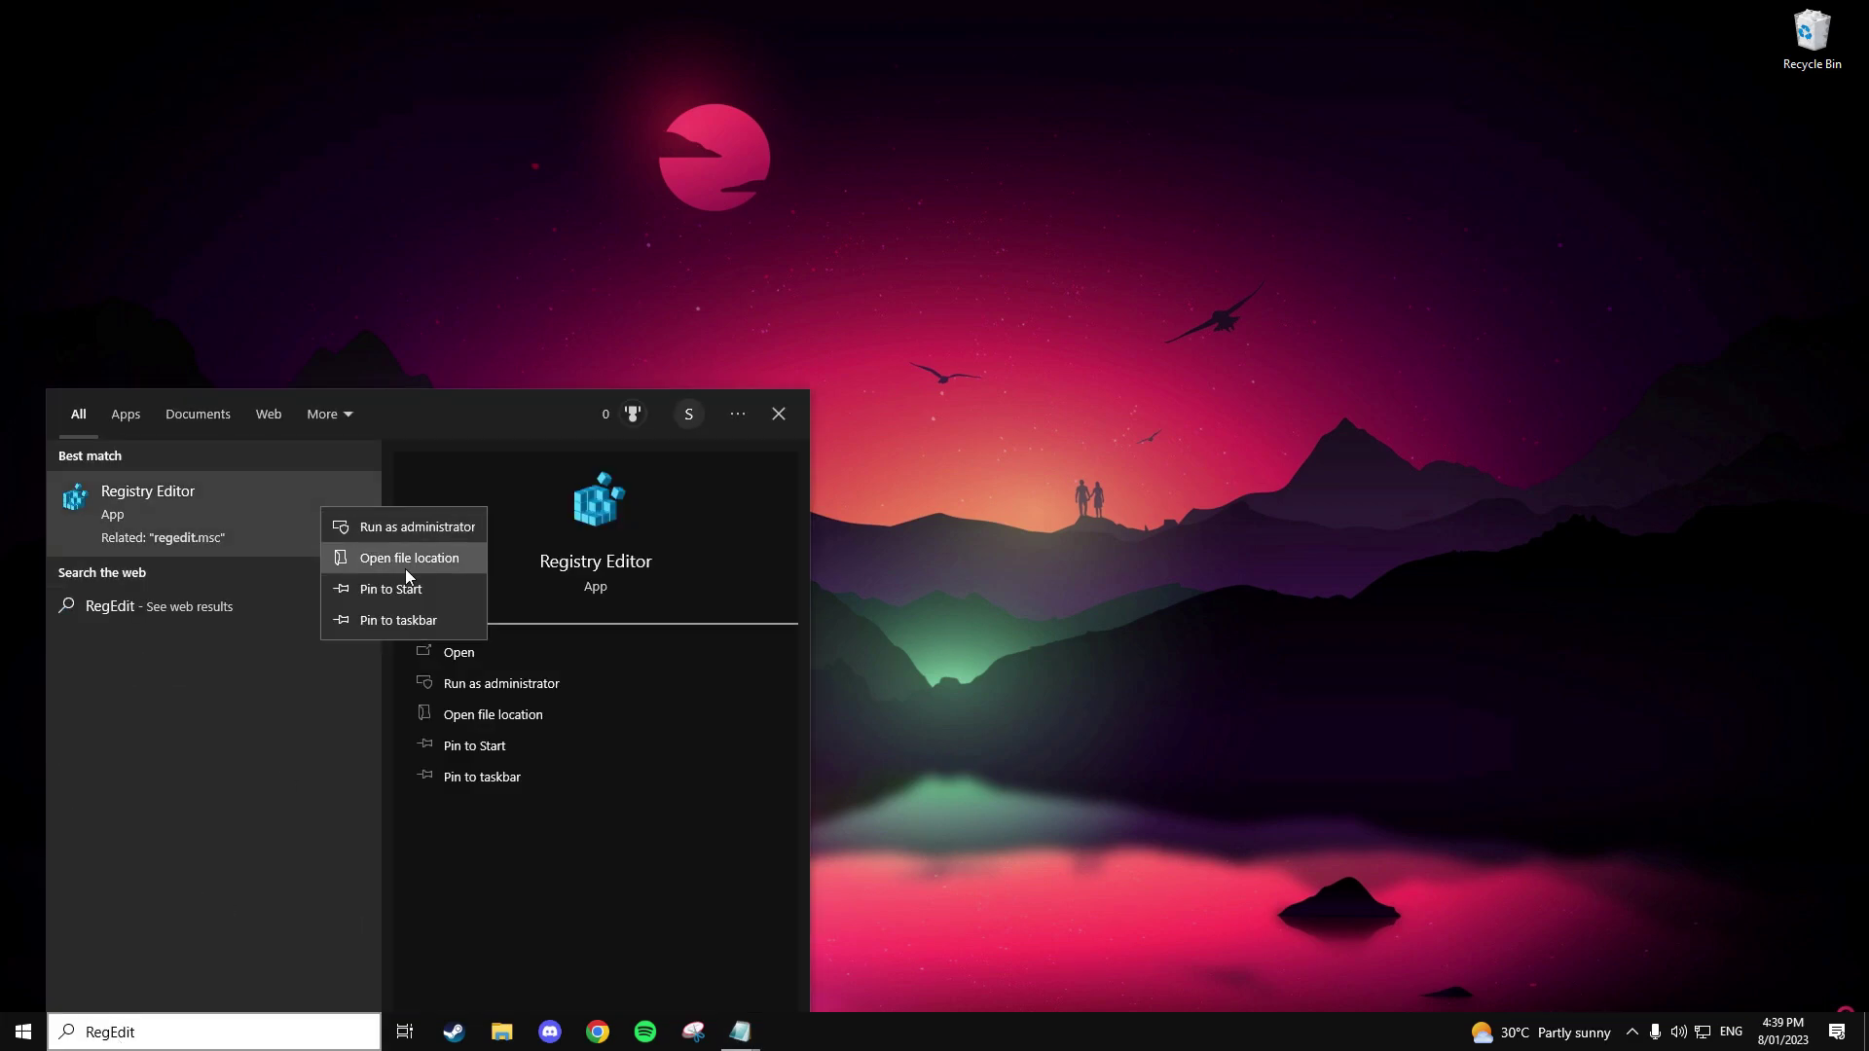
left_click(418, 528)
left_click(864, 635)
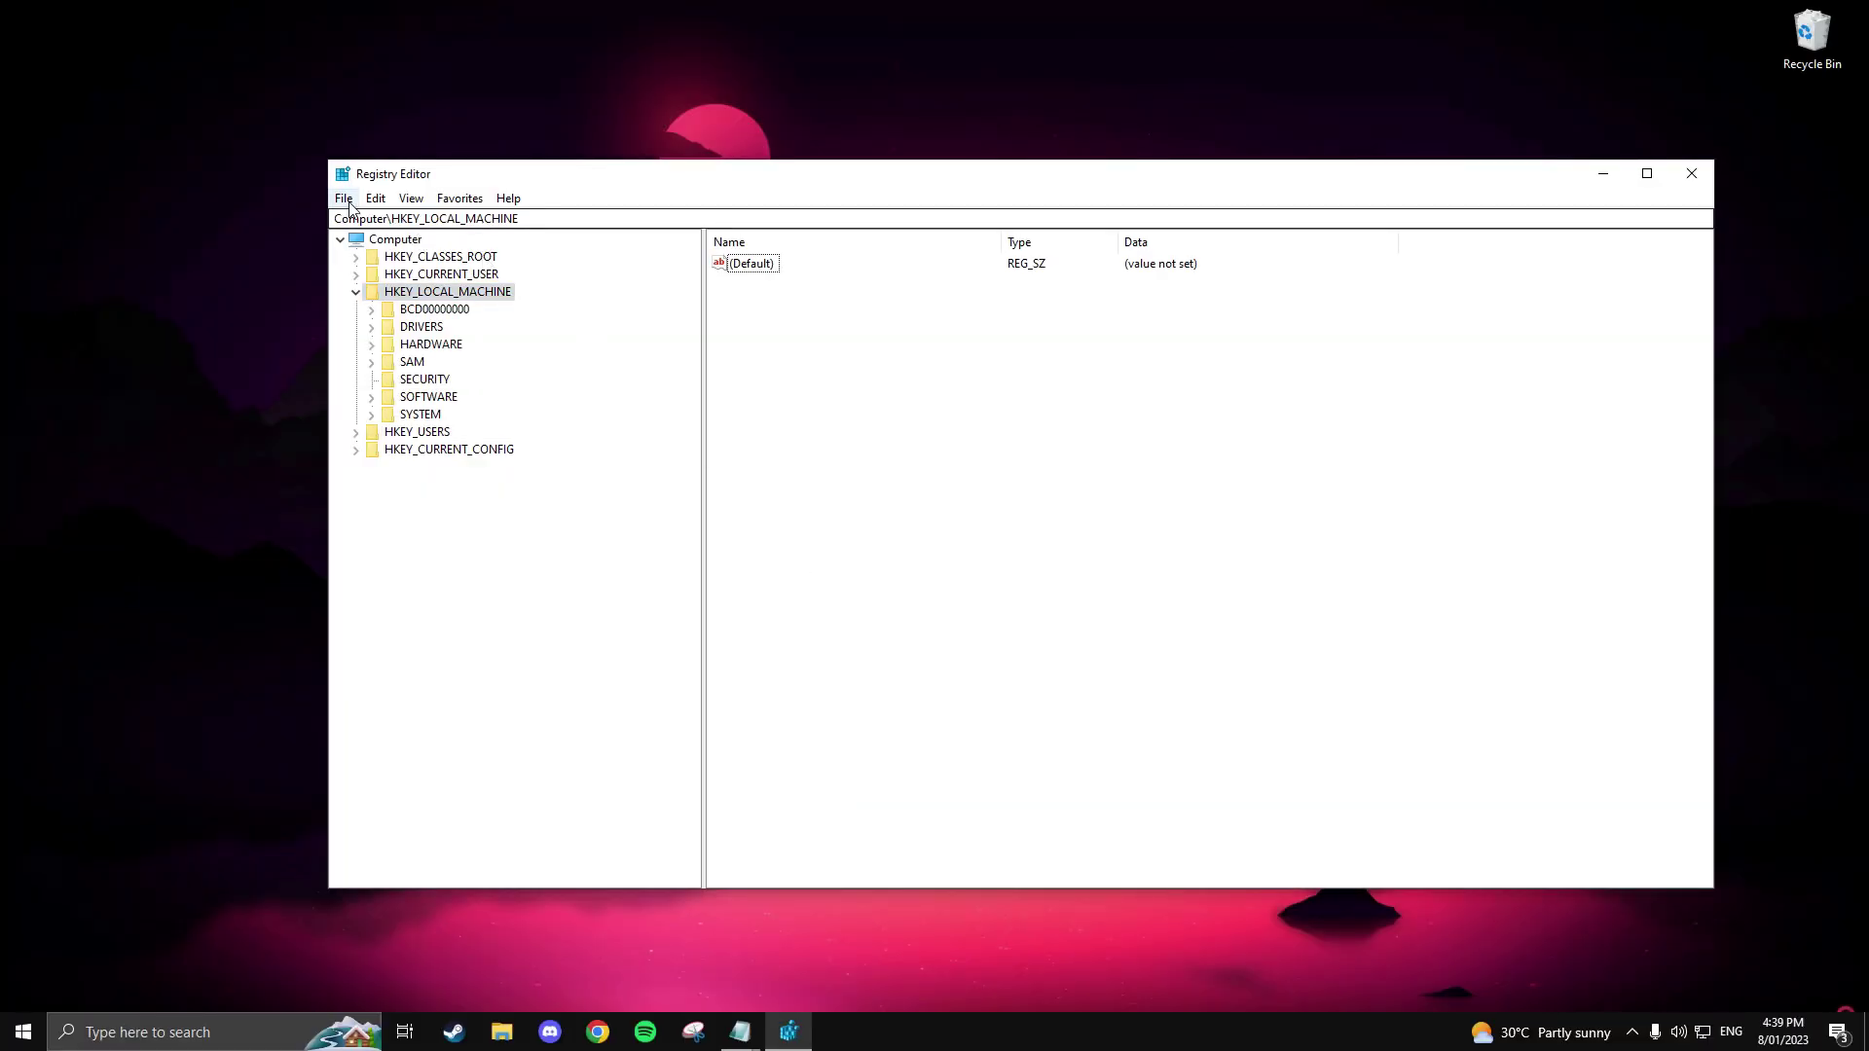
Export the HKEY_LOCAL_MACHINE branch to the Desktop as a registration file named RegEdit8012023.
left_click(344, 199)
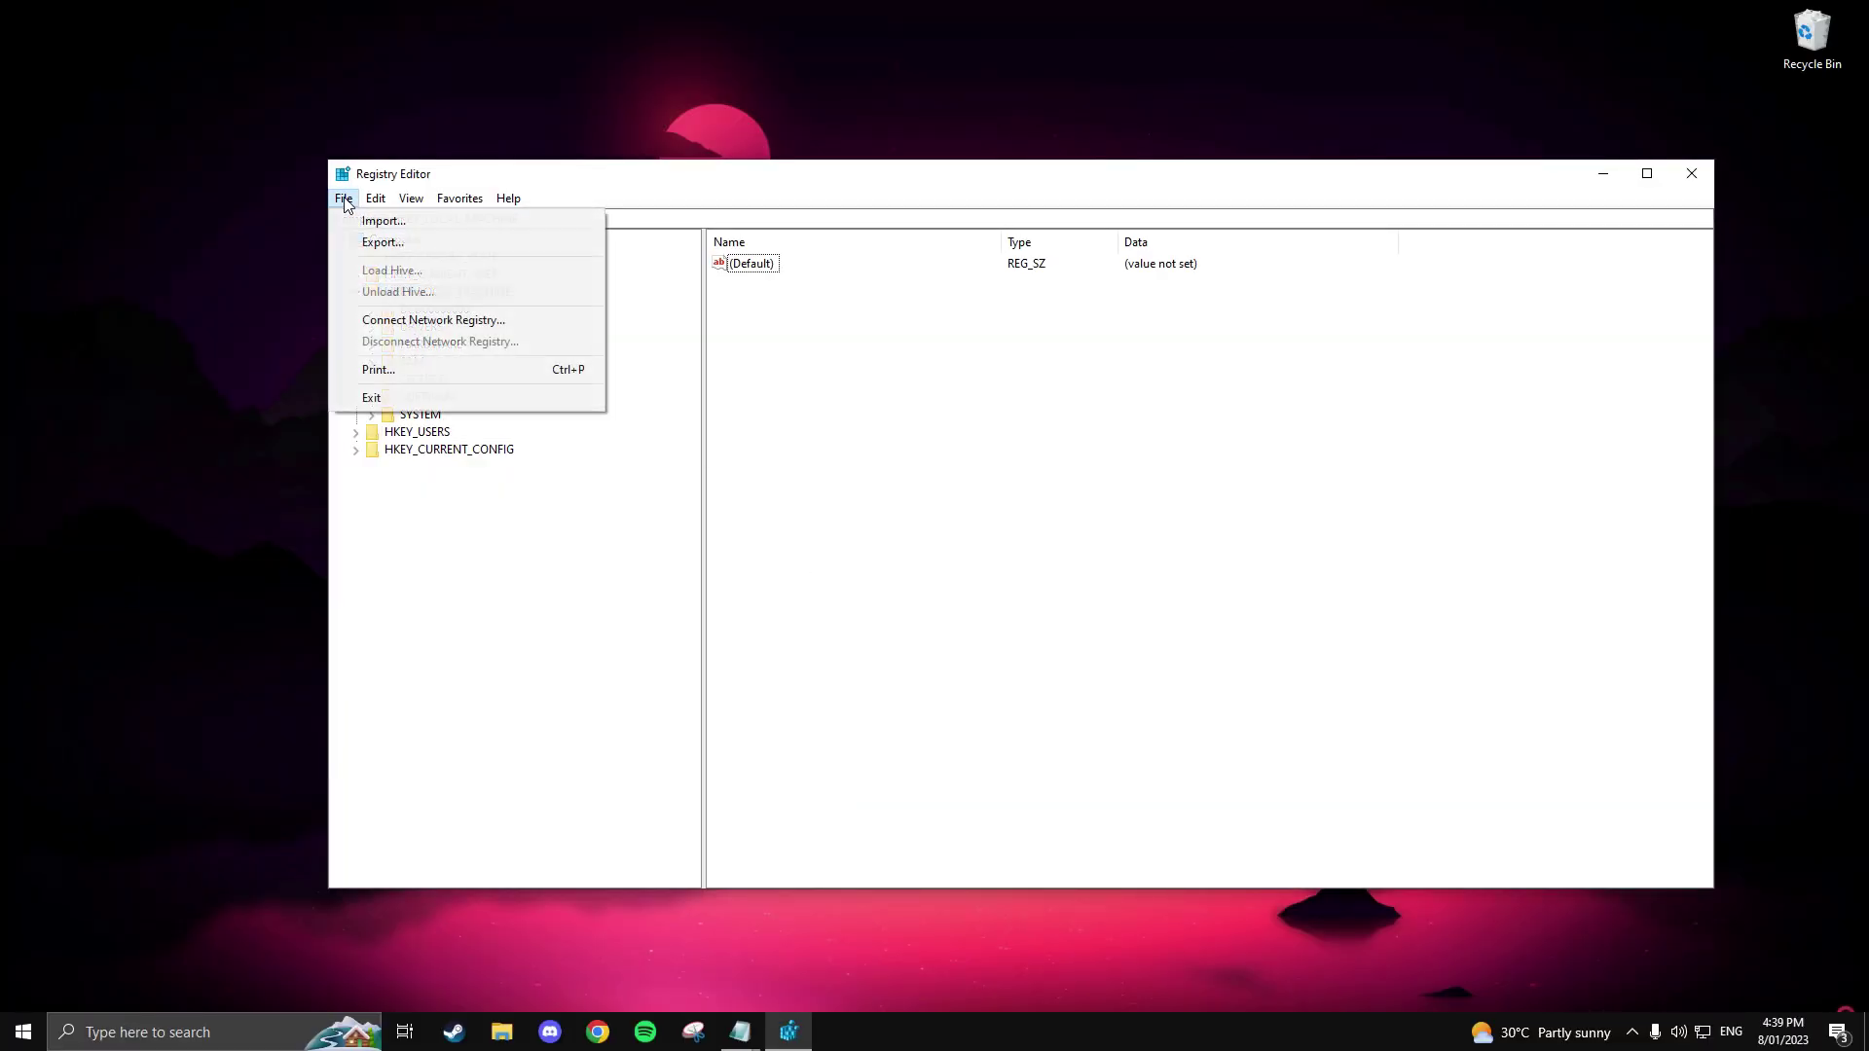
left_click(368, 244)
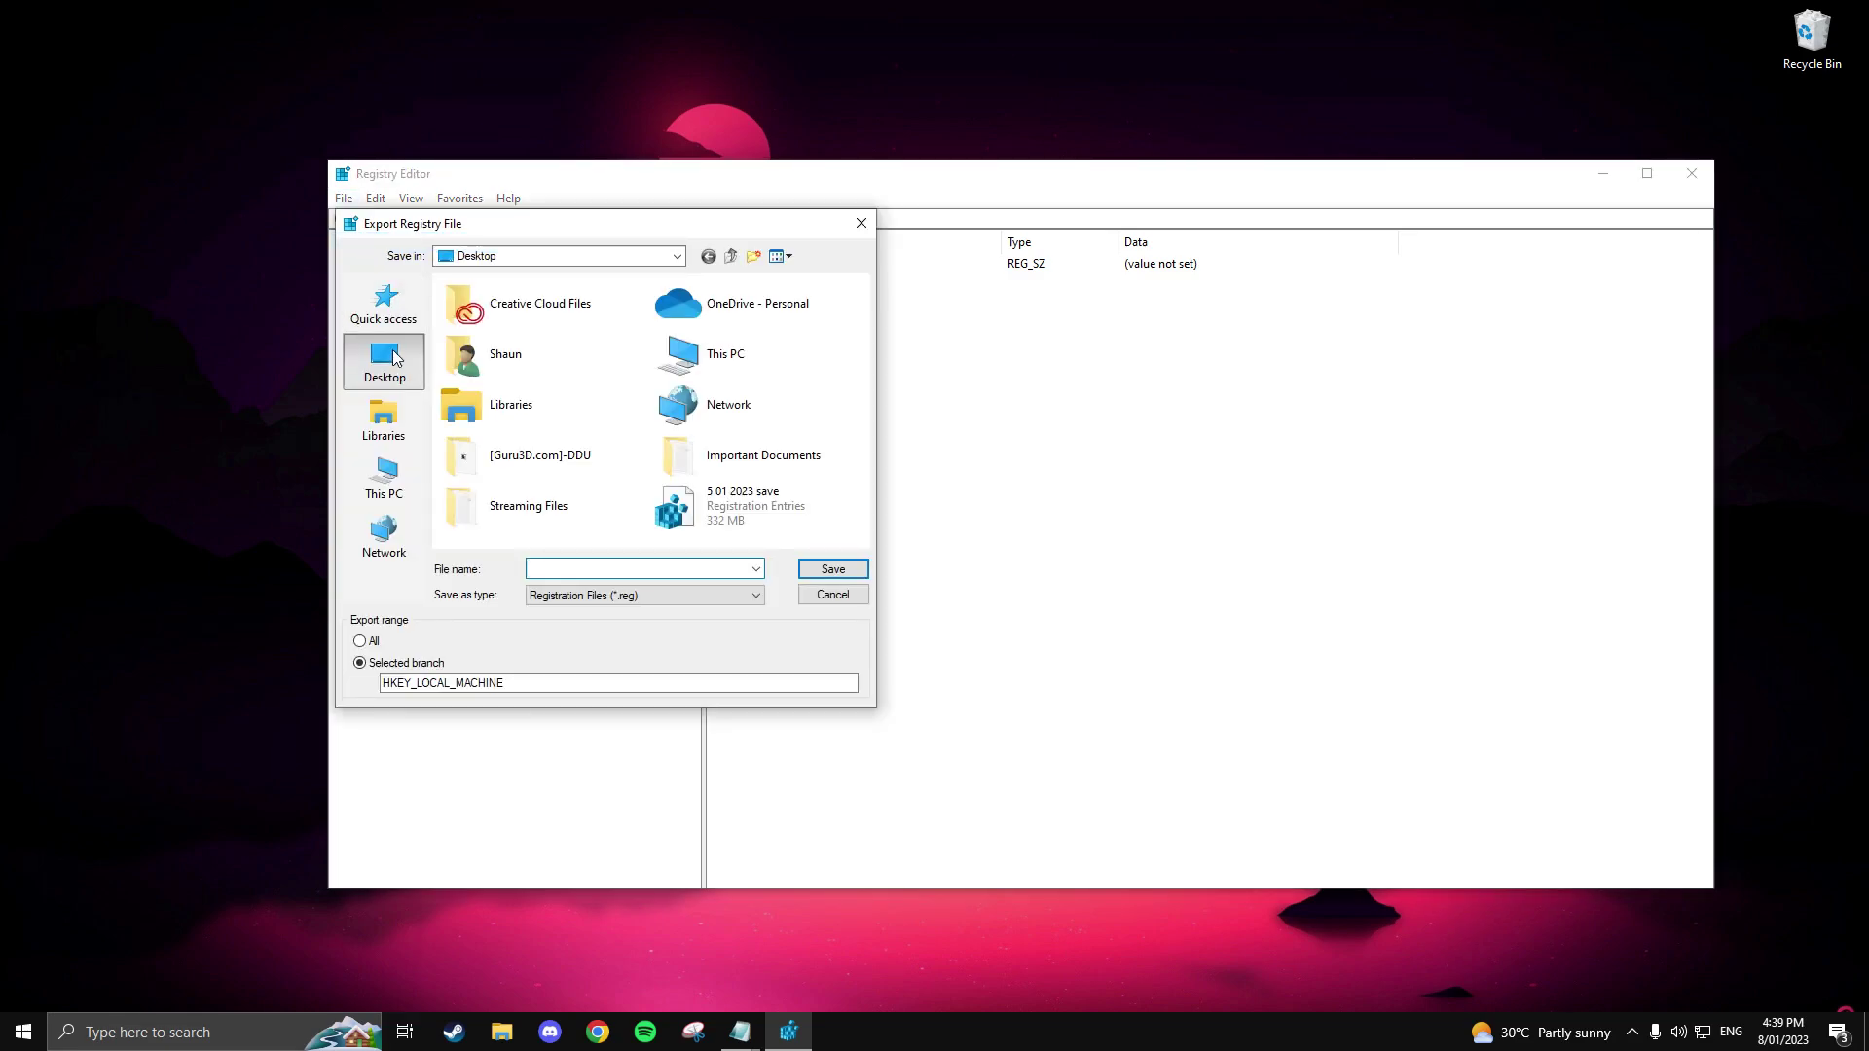
type("RegEdit8012023")
left_click(818, 564)
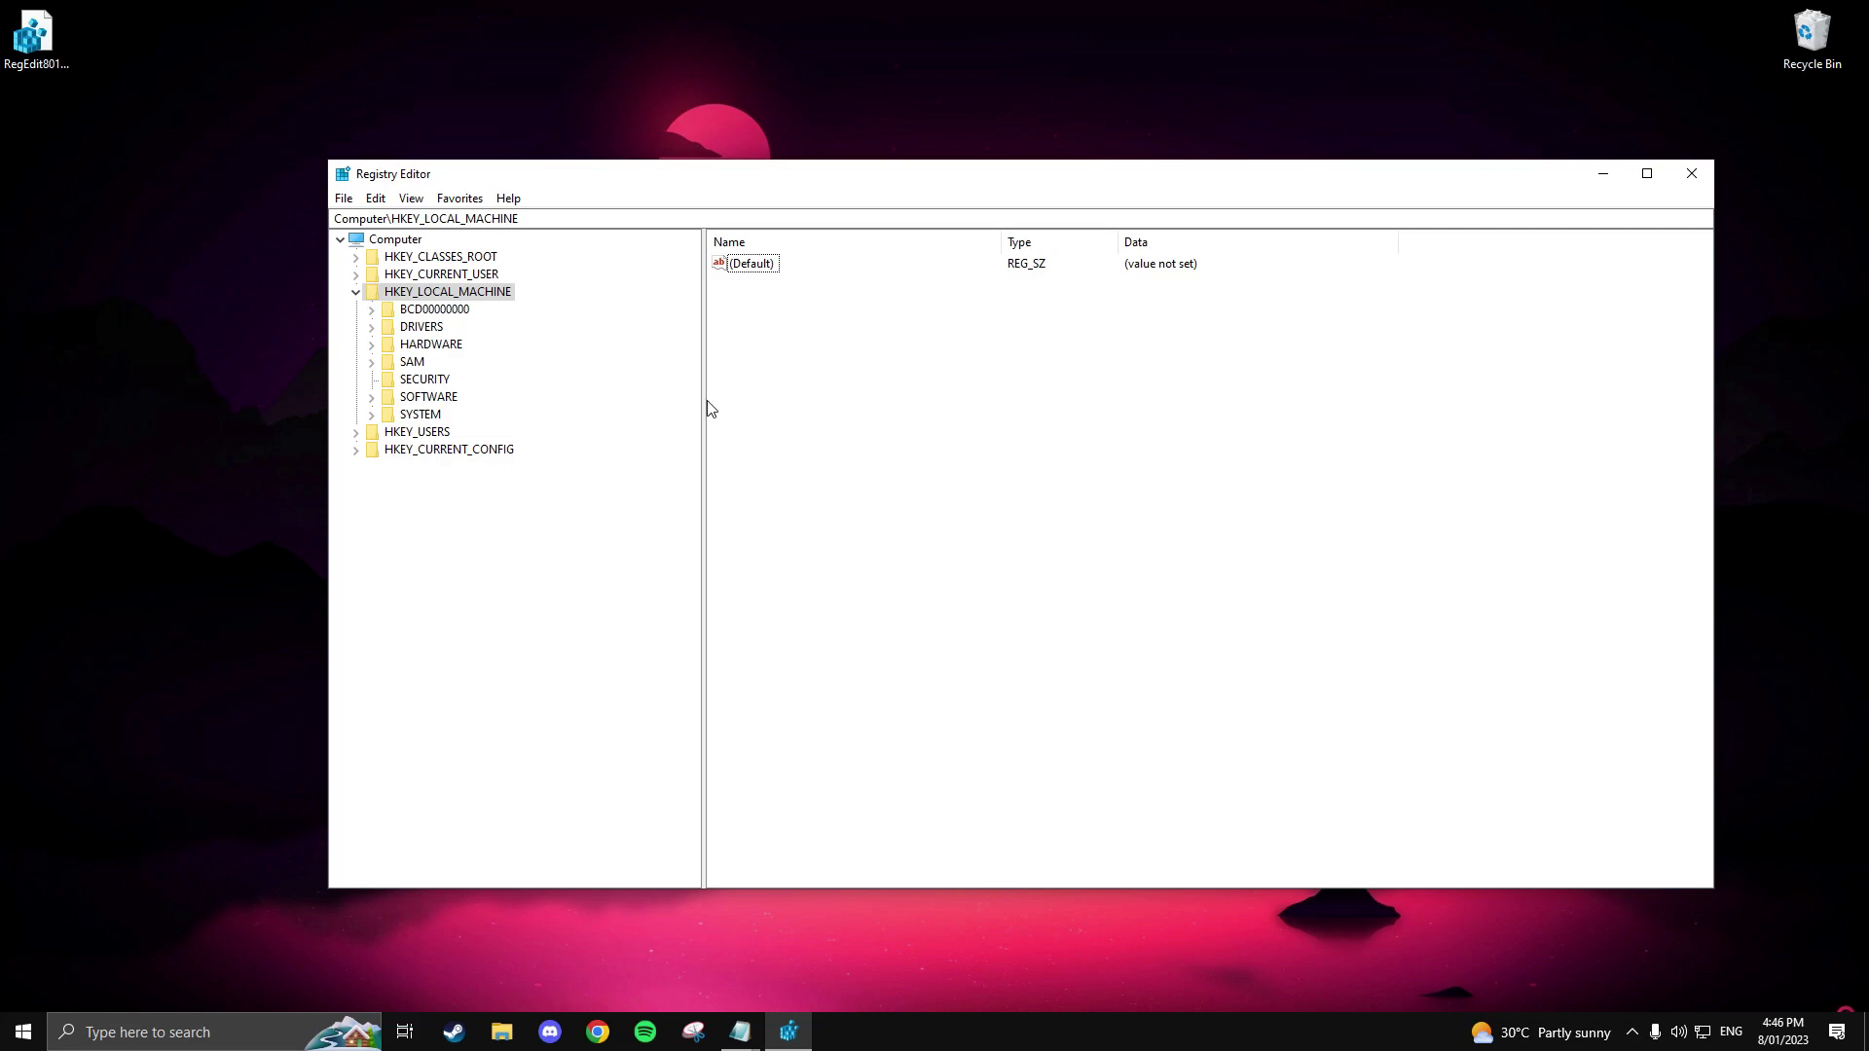
In HKEY_CURRENT_USER\System\GameConfigStore, set the GameDVR_Enabled value data to 0.
double_click(464, 277)
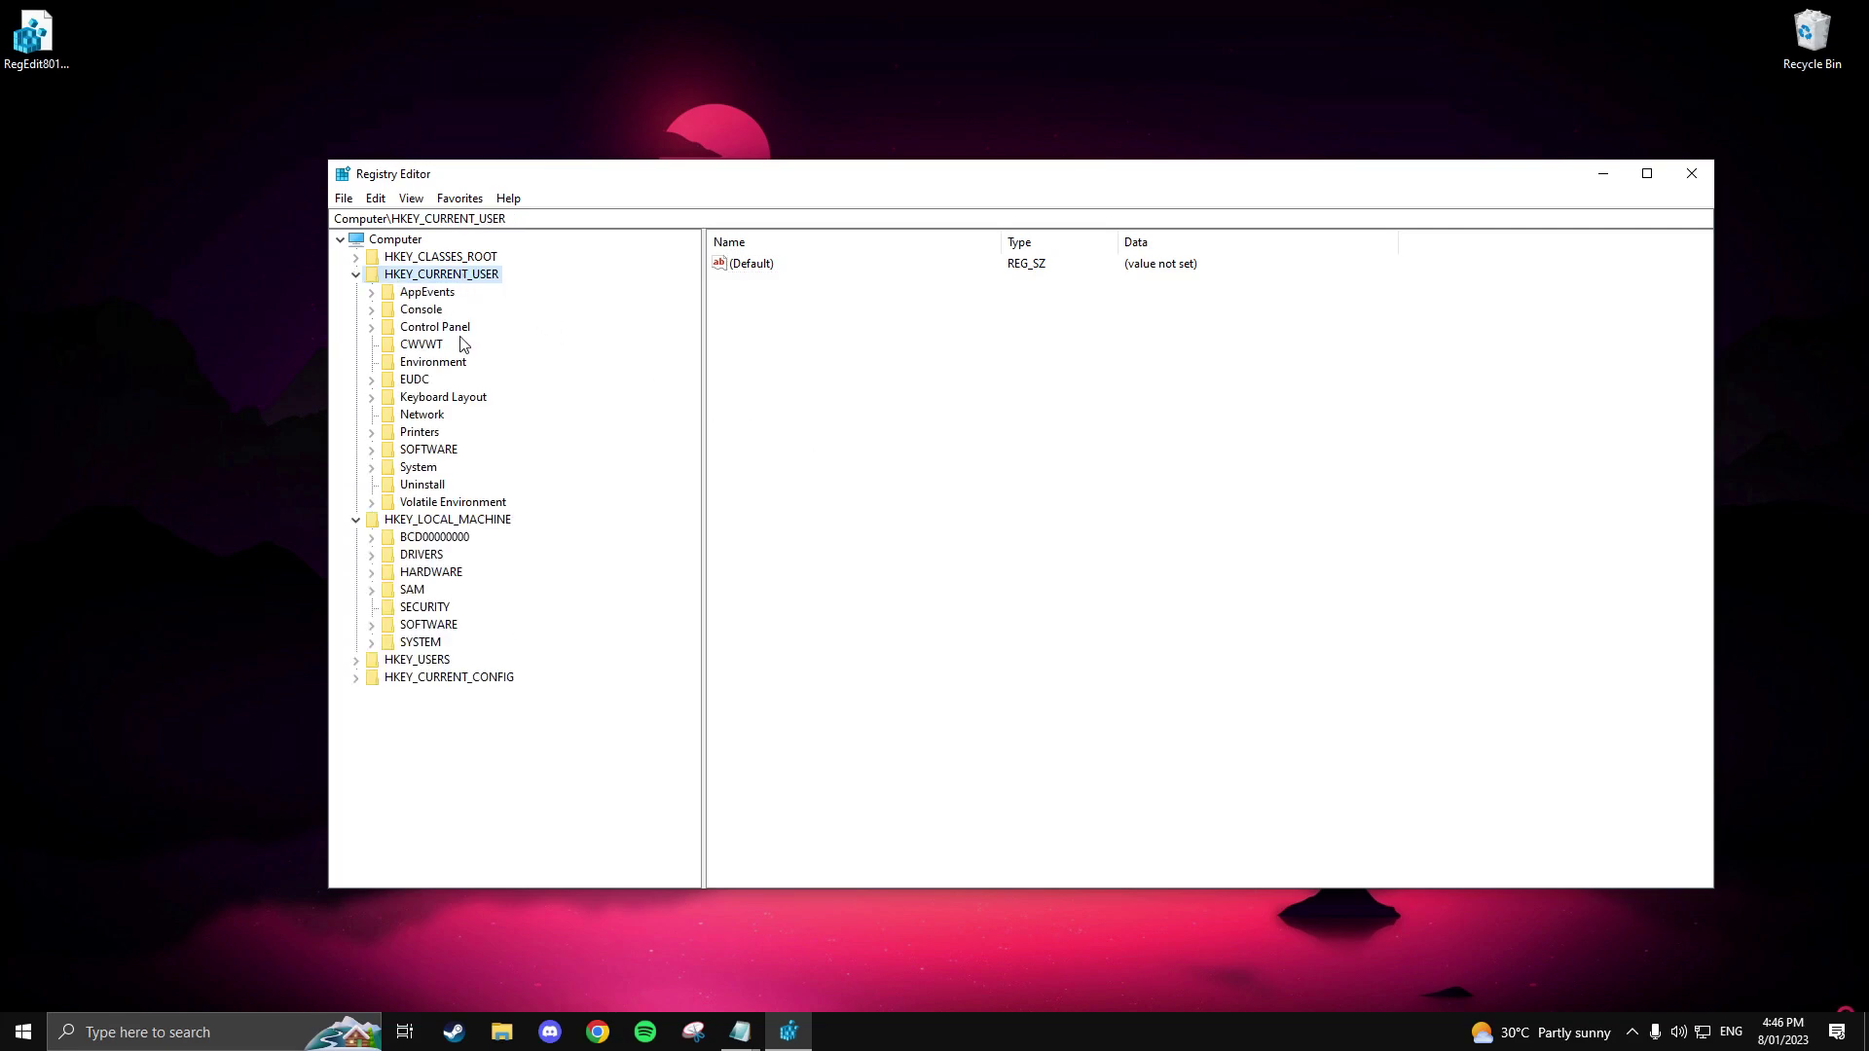
double_click(421, 470)
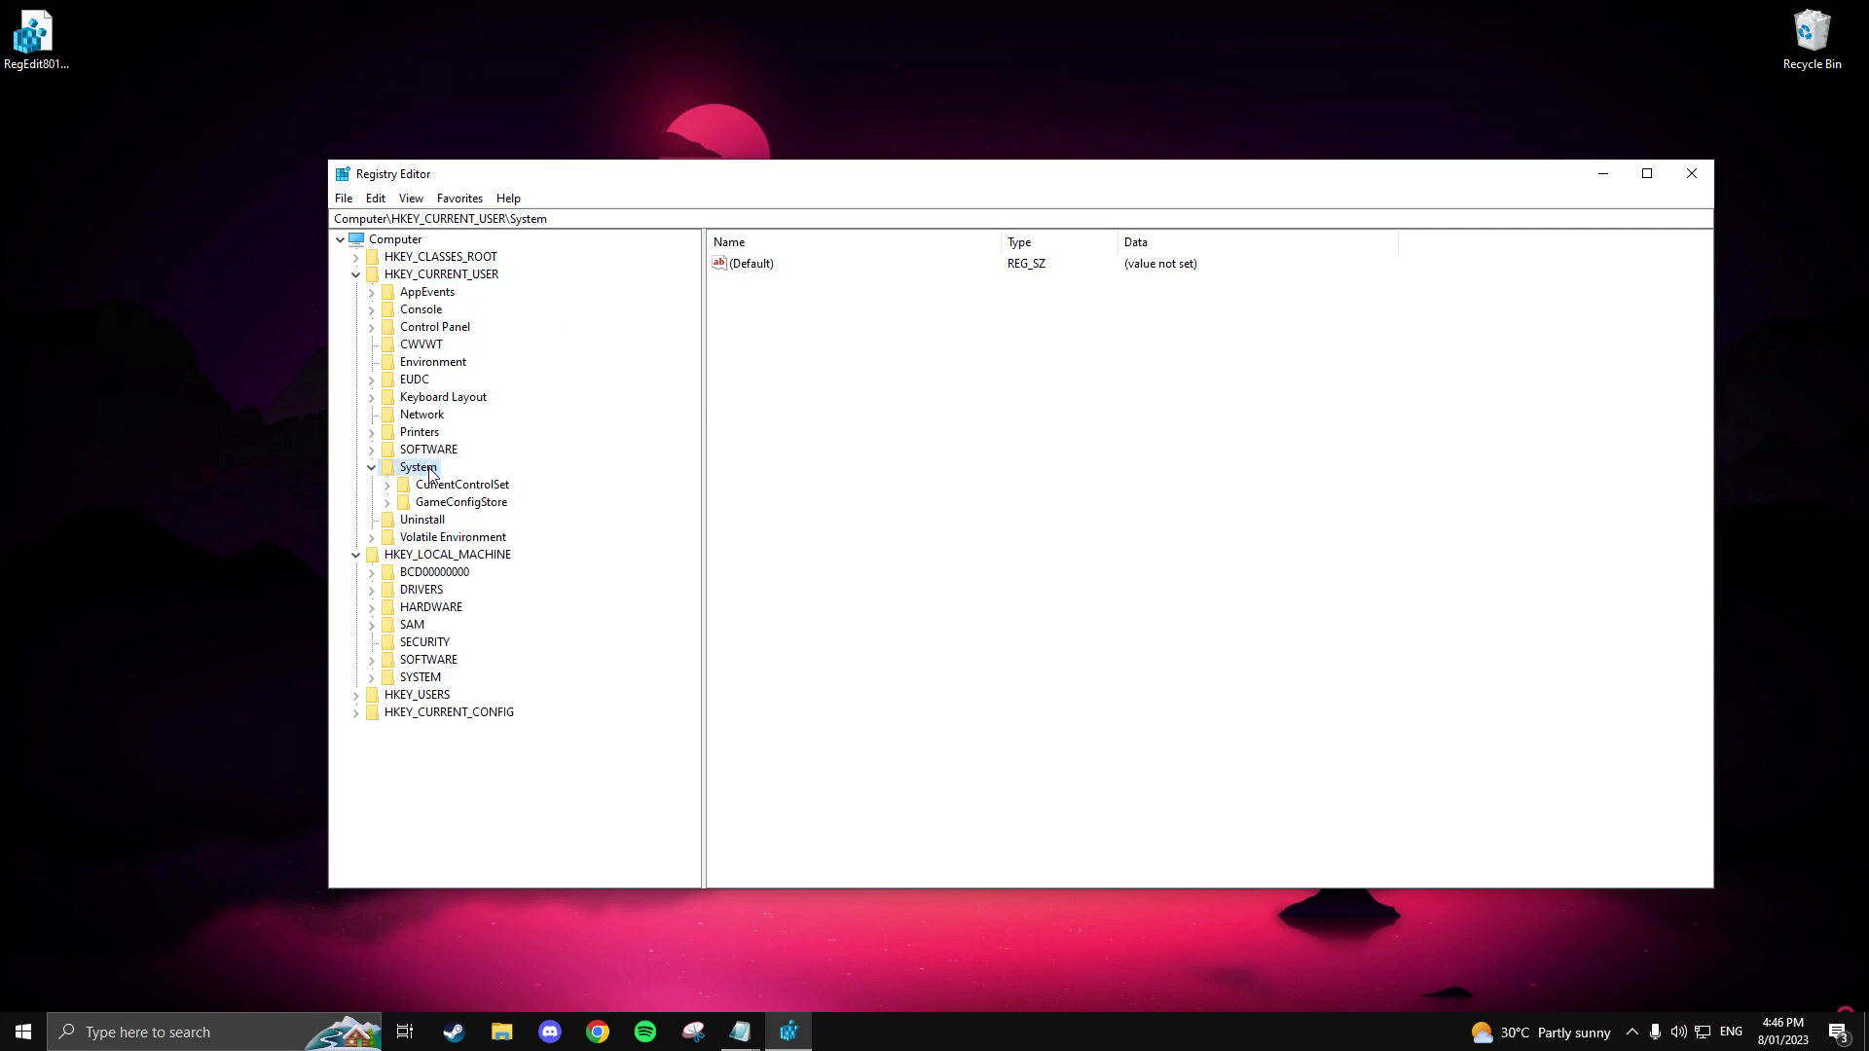
left_click(462, 507)
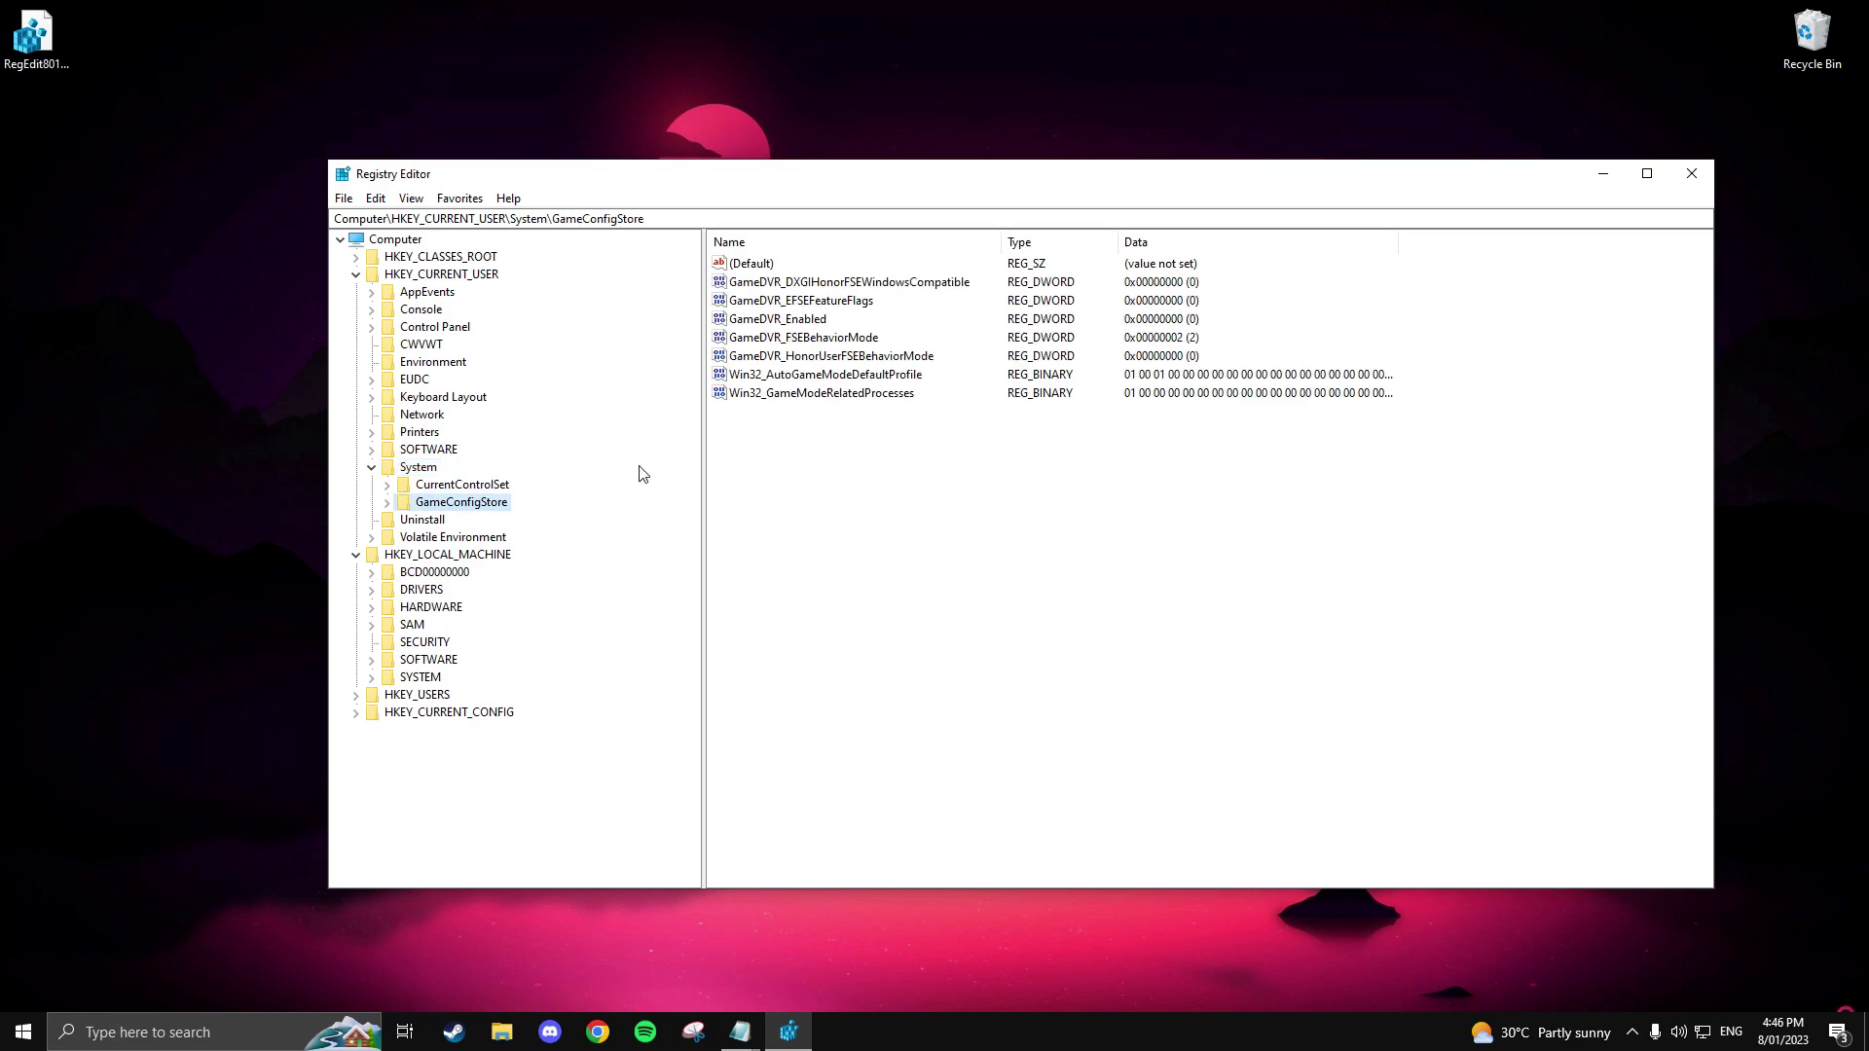
double_click(799, 321)
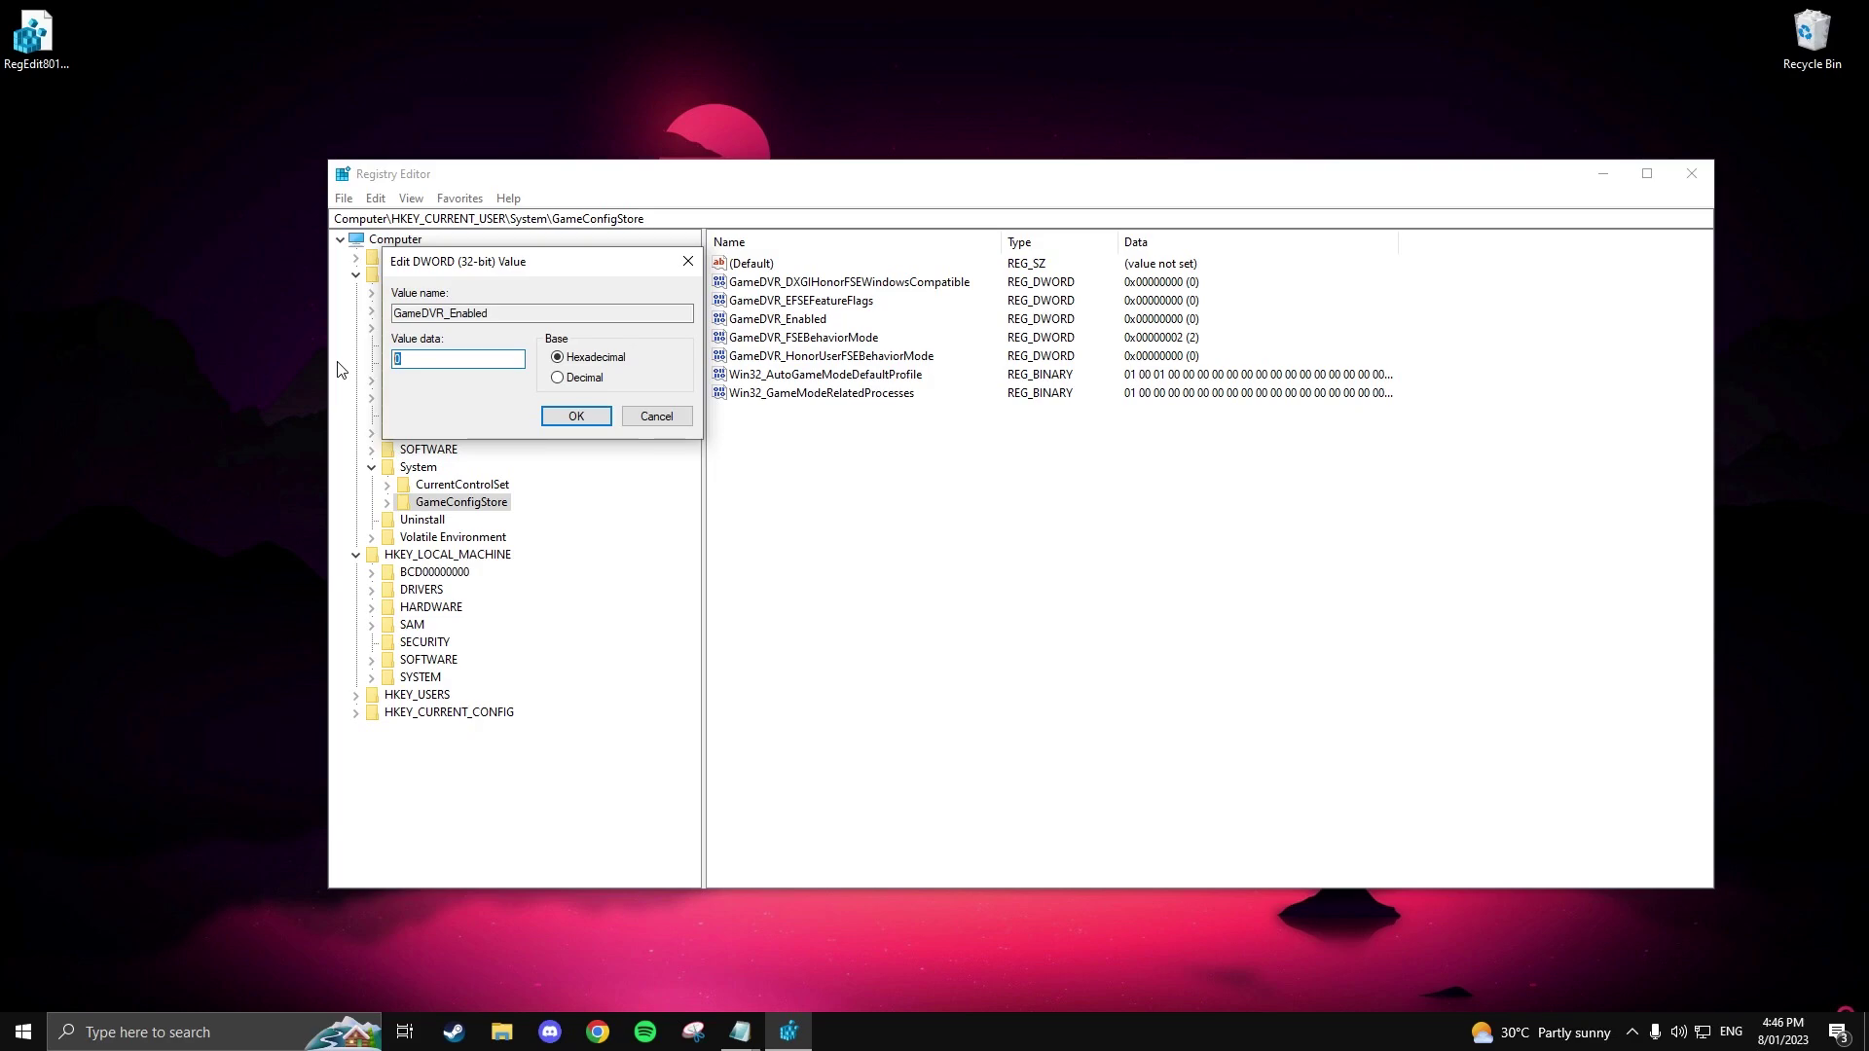
left_click(510, 358)
left_click(588, 417)
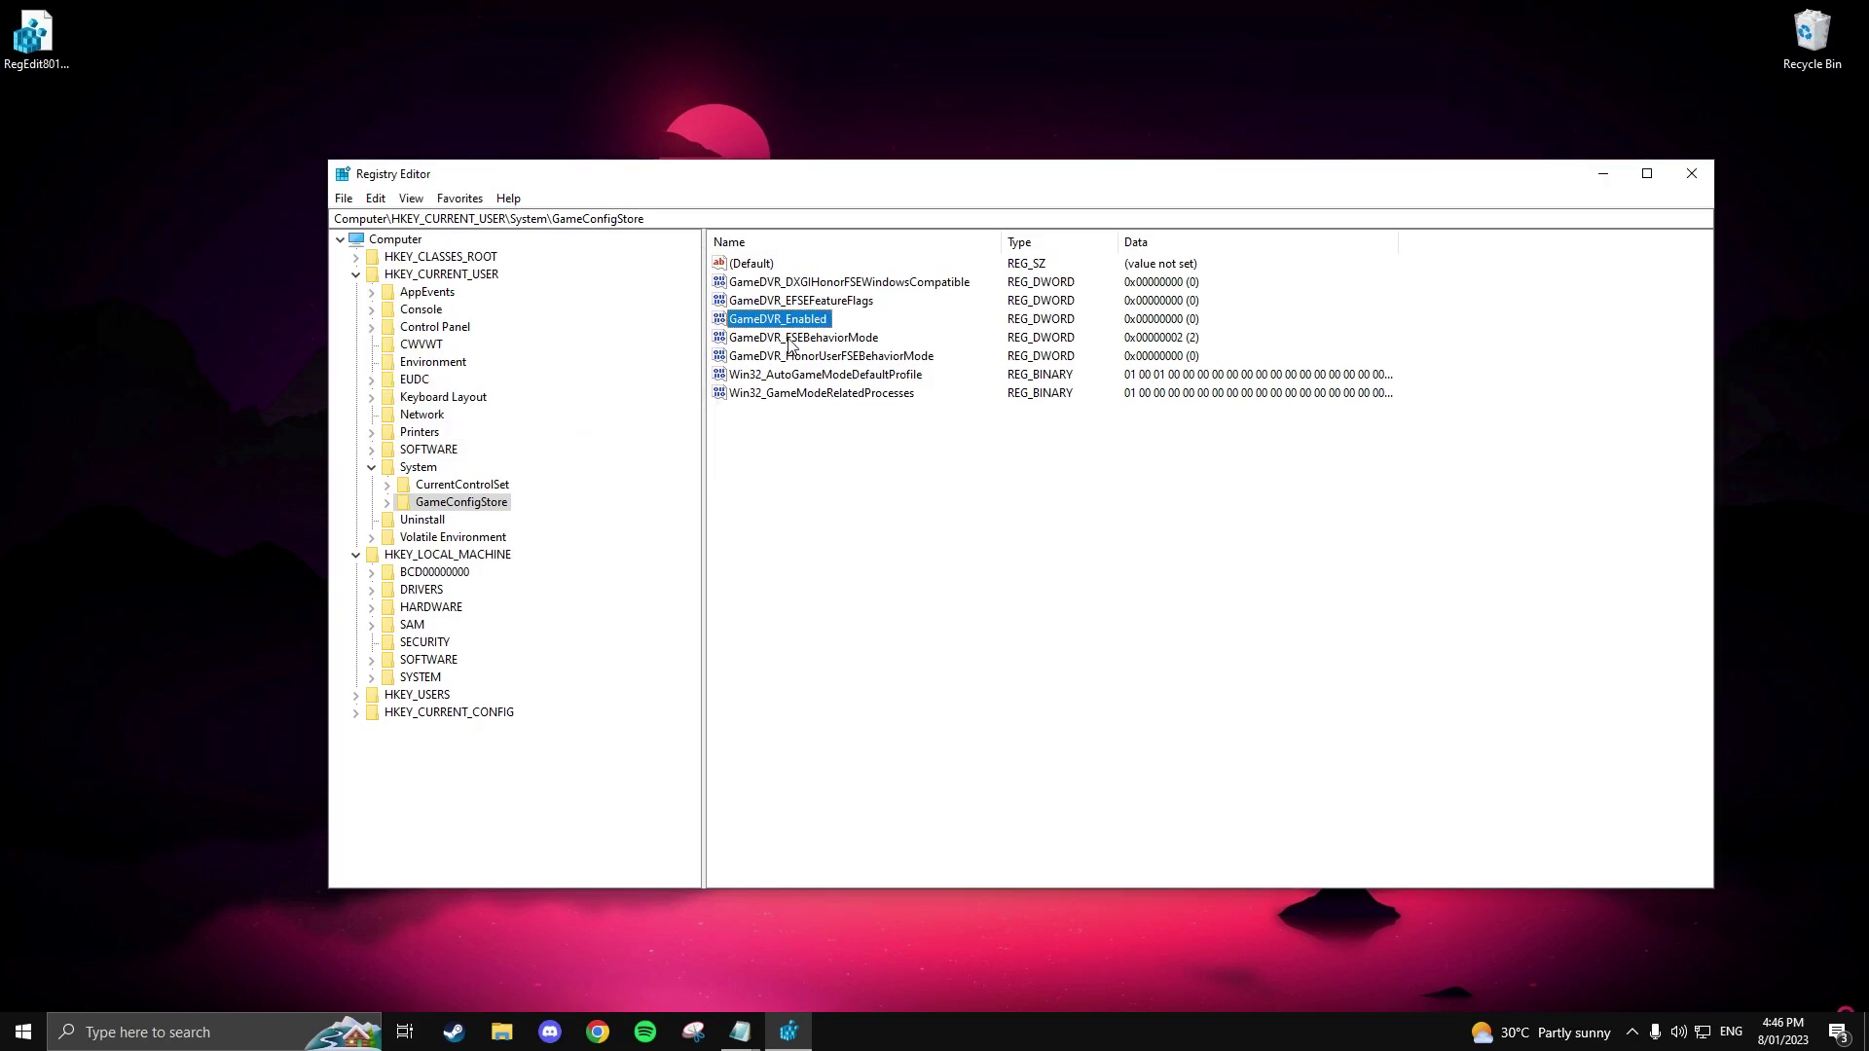
Set the GameDVR_FSEBehaviorMode value data to 2 in hexadecimal.
double_click(788, 339)
left_click(393, 359)
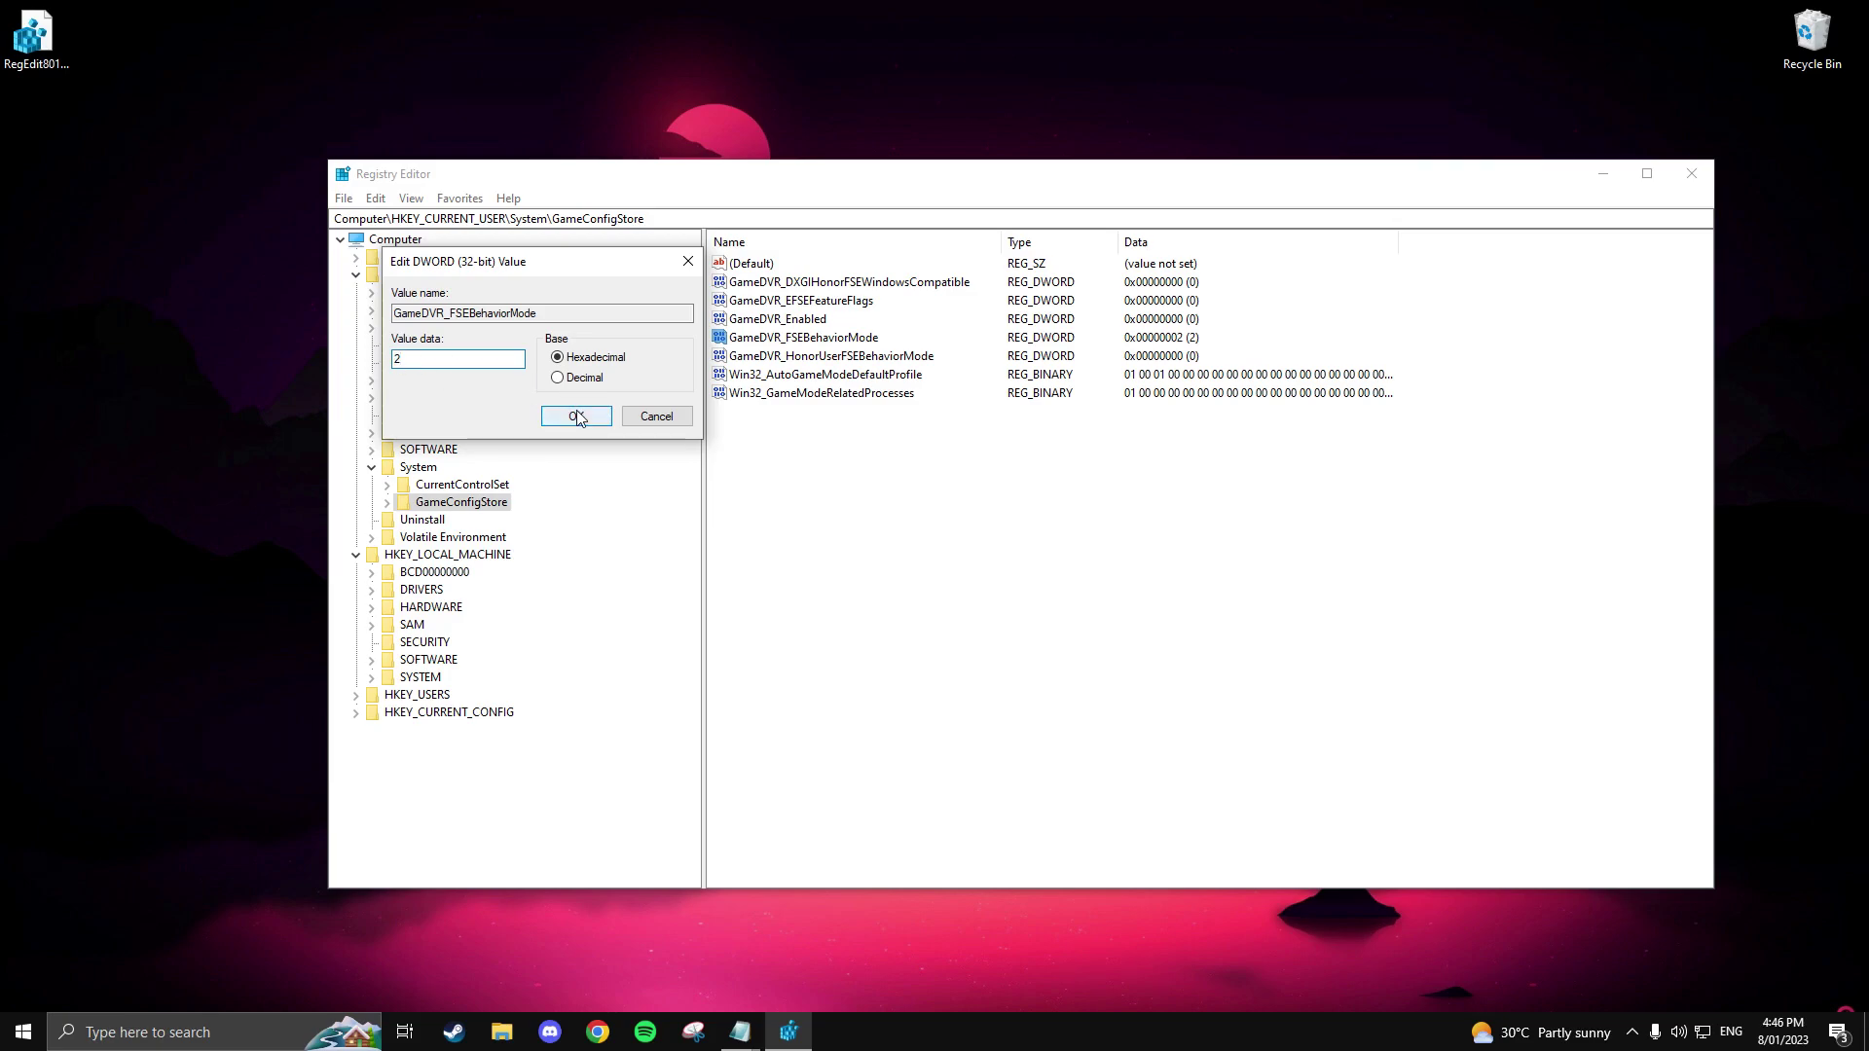
left_click(577, 416)
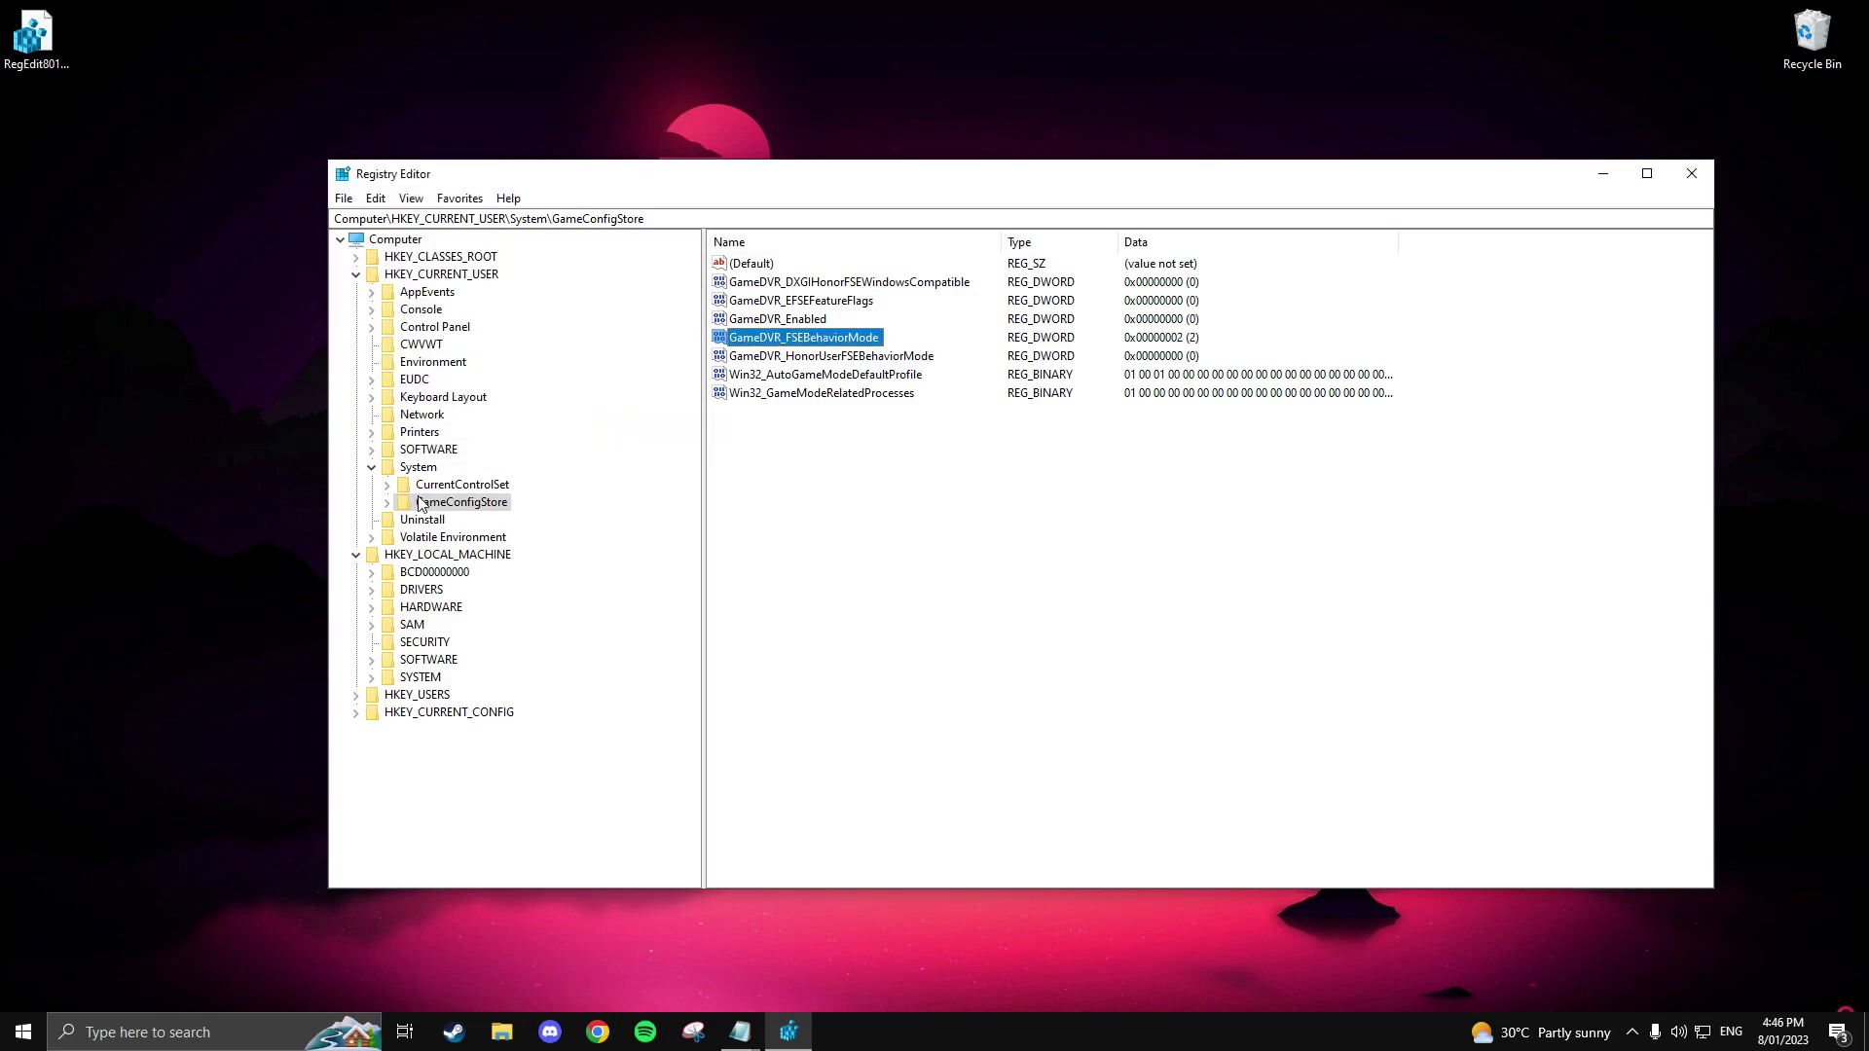
Collapse HKEY_CURRENT_USER and expand the HKEY_LOCAL_MACHINE\SOFTWARE\Microsoft key.
left_click(371, 467)
left_click(356, 277)
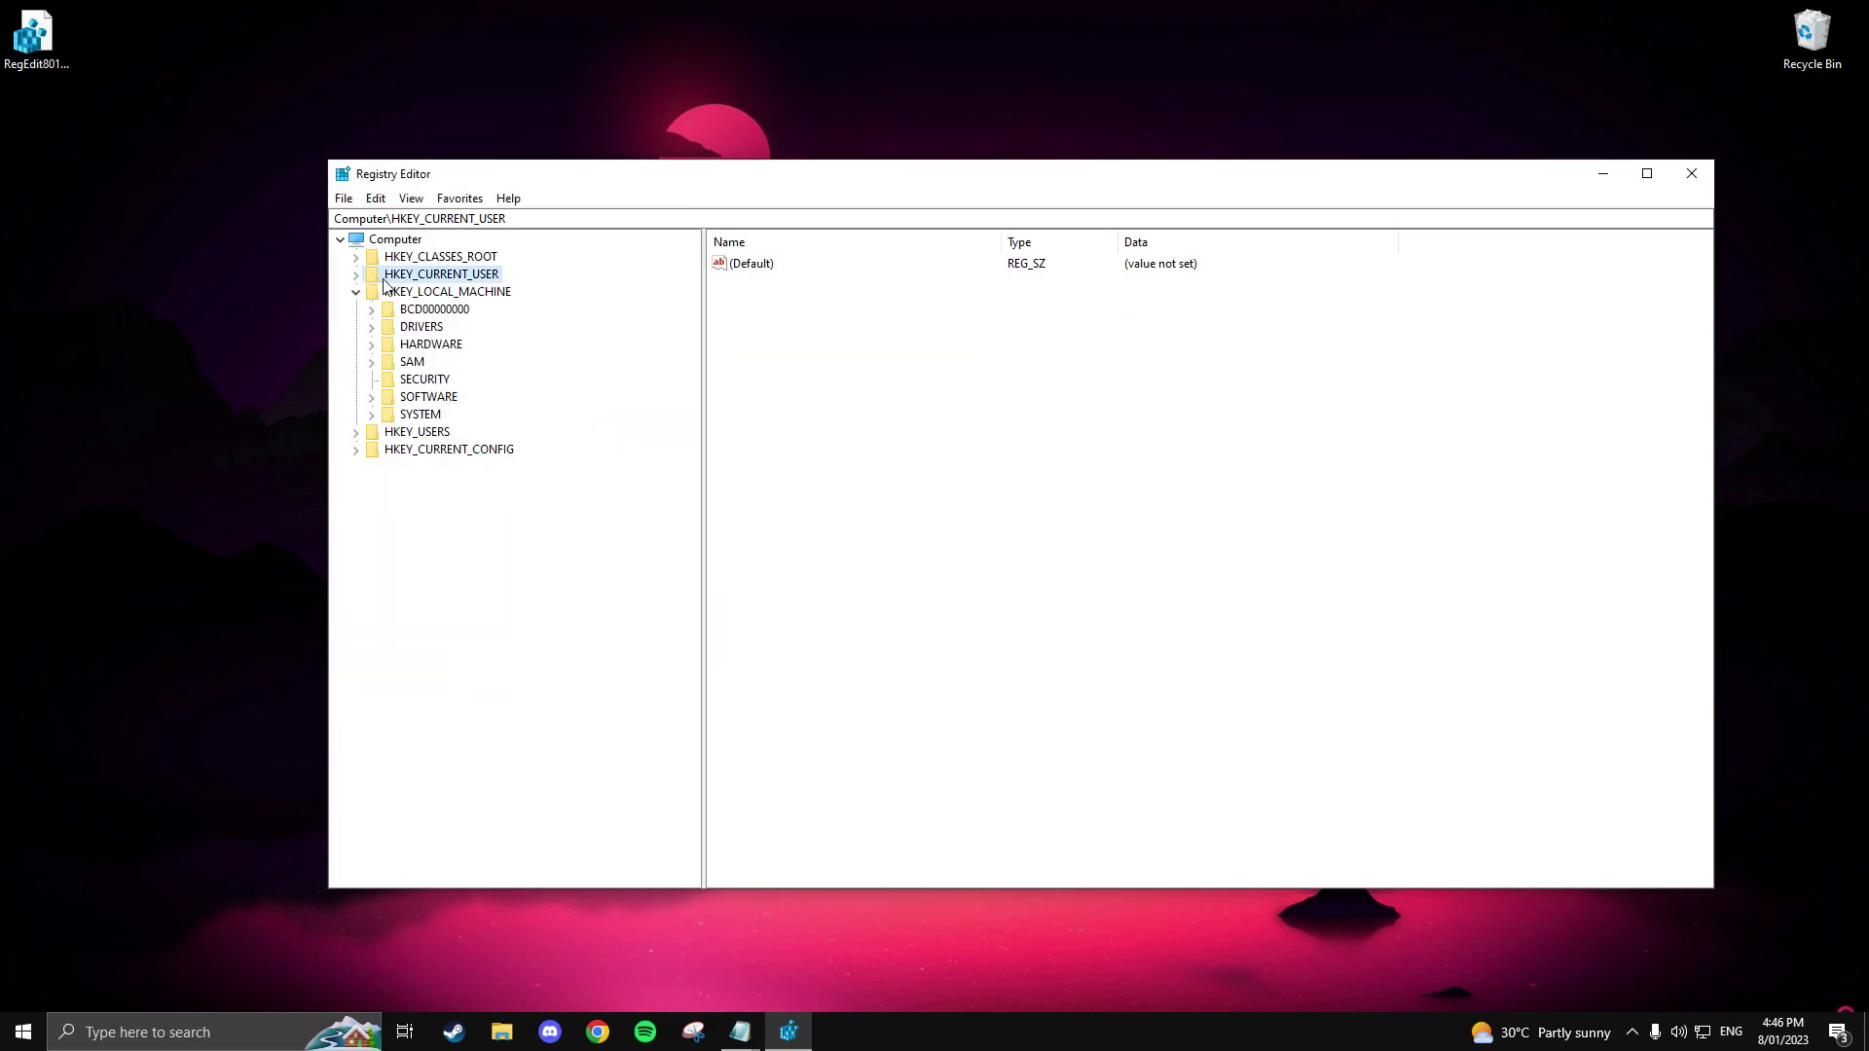
left_click(424, 294)
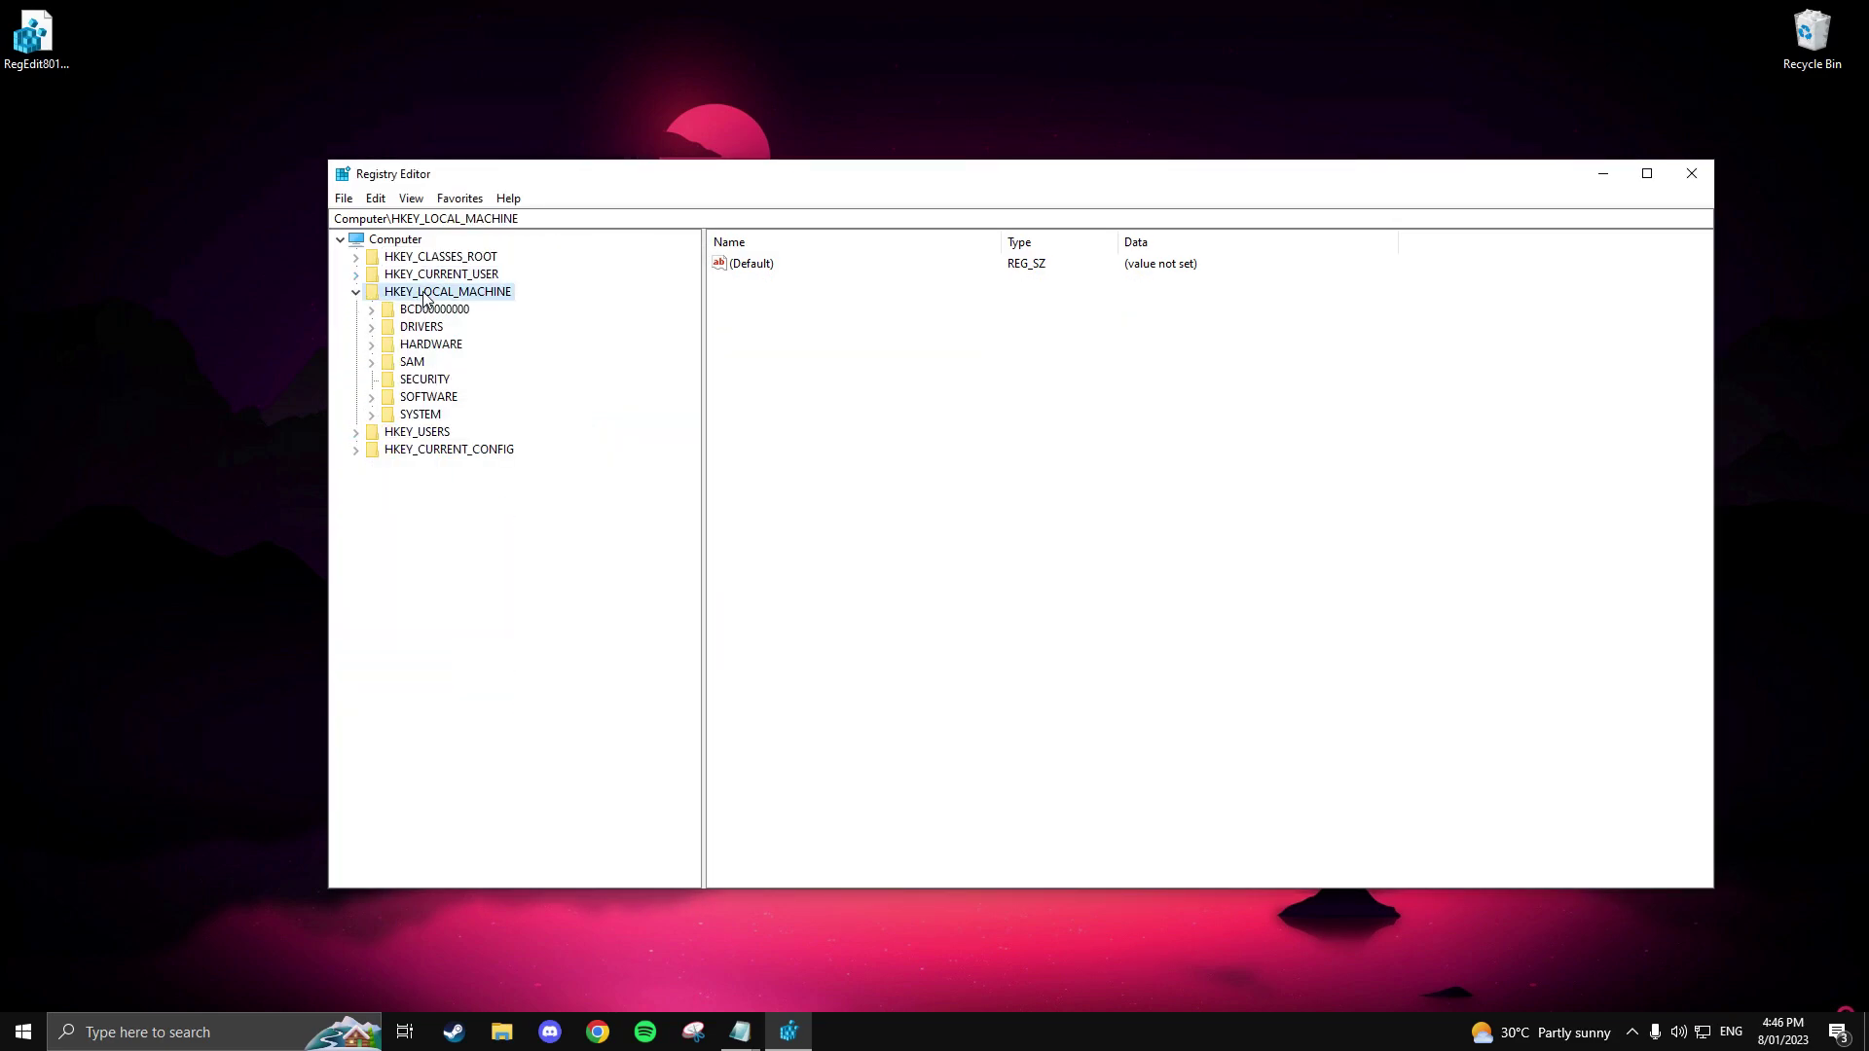
left_click(429, 397)
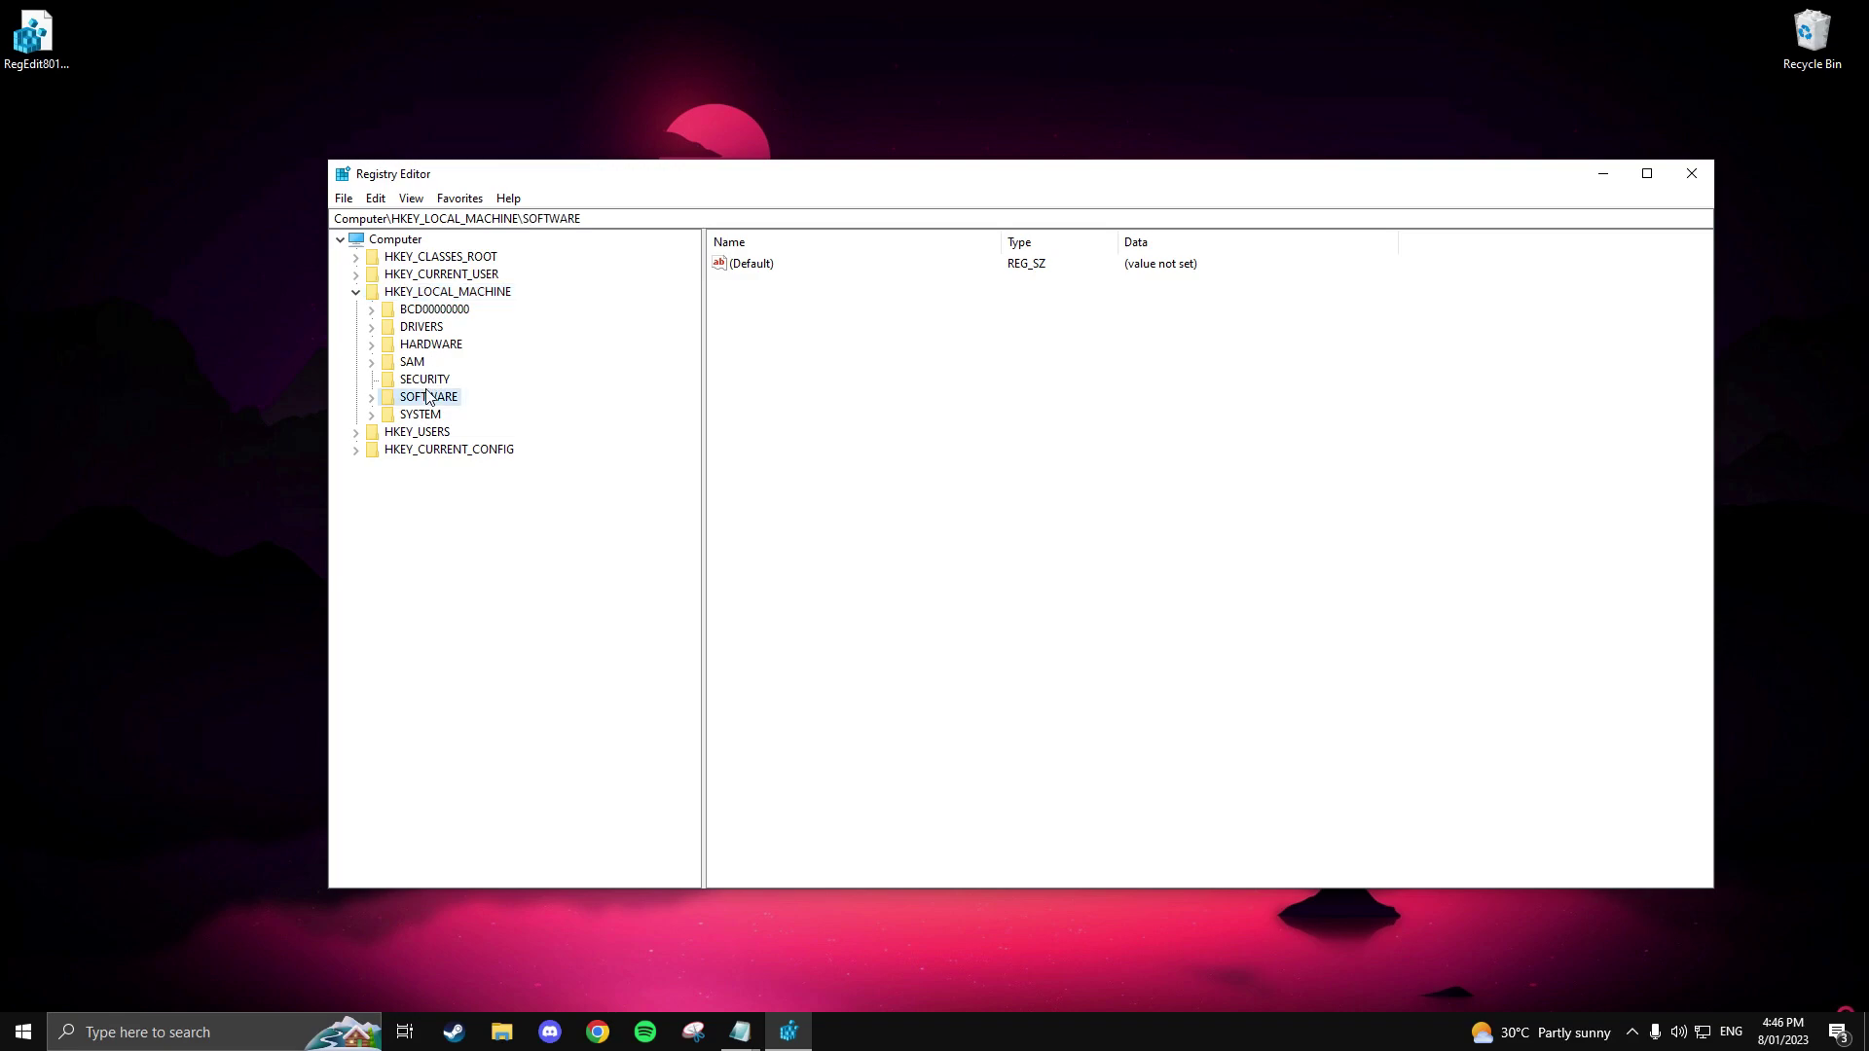
double_click(429, 397)
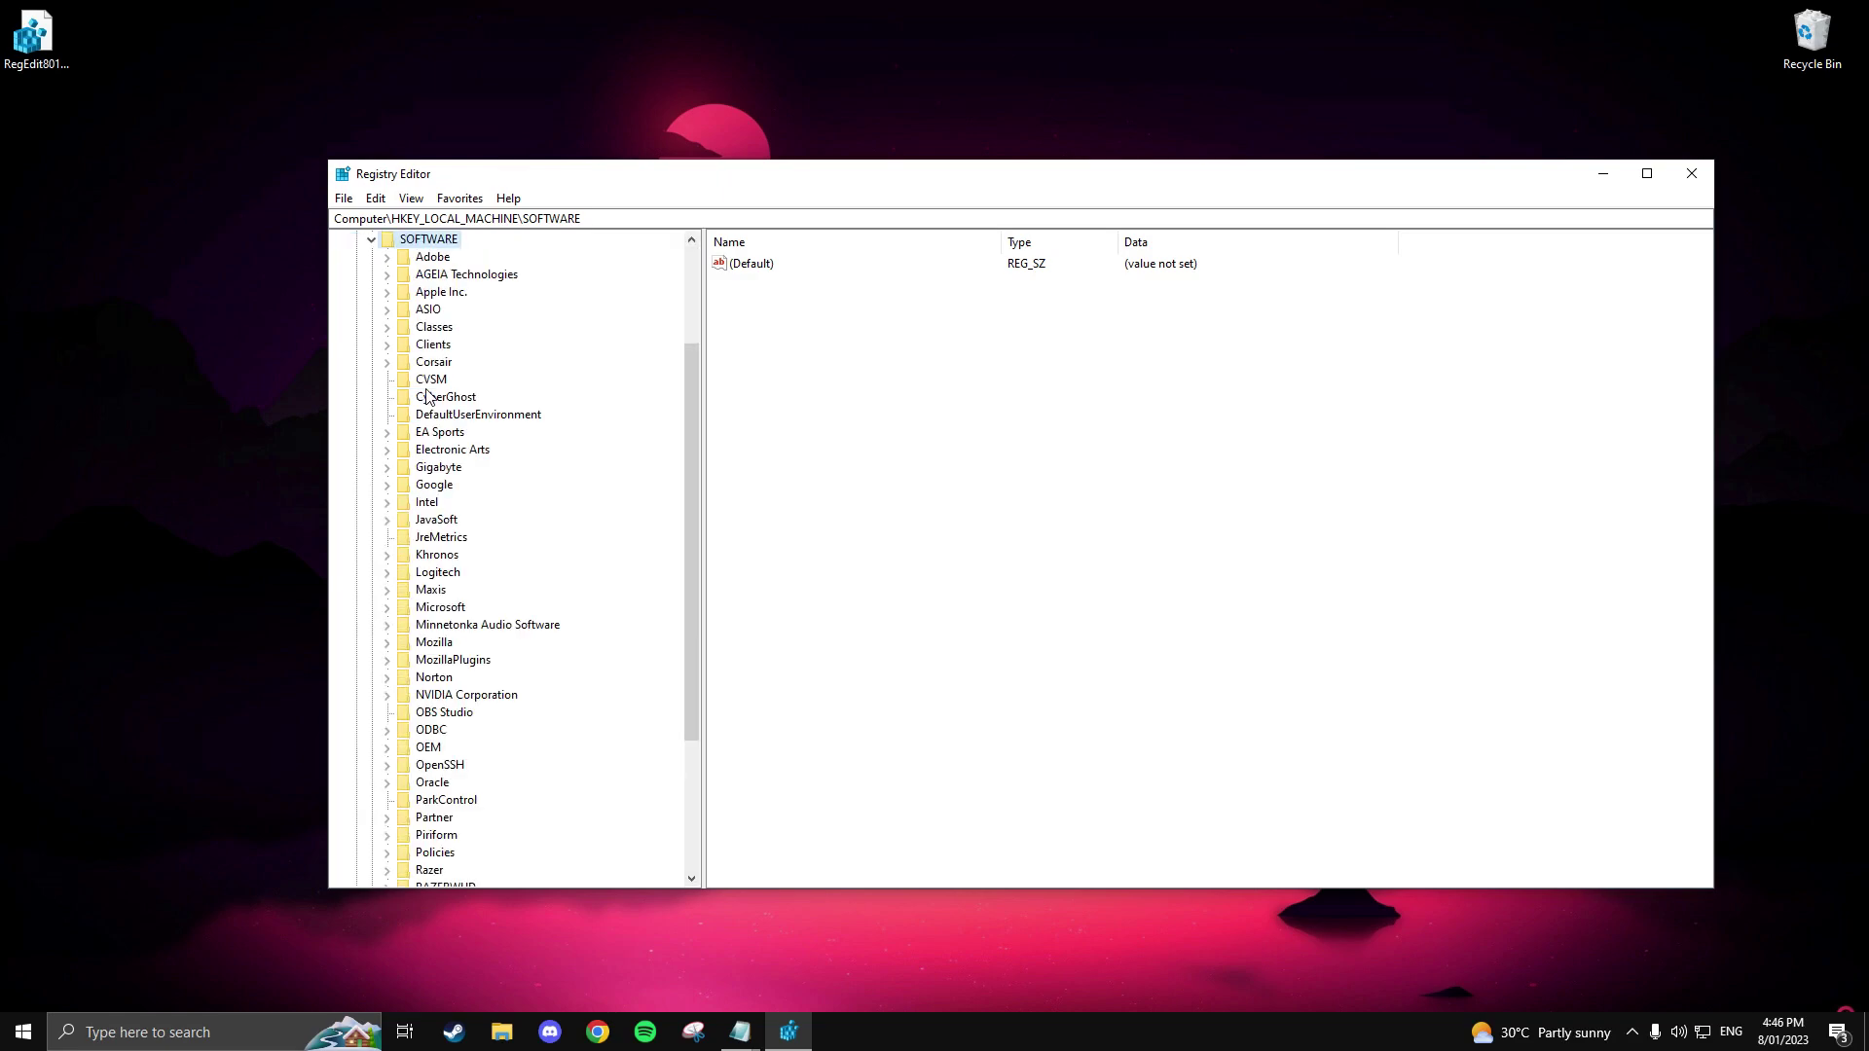
scroll(429, 405, "down", 4)
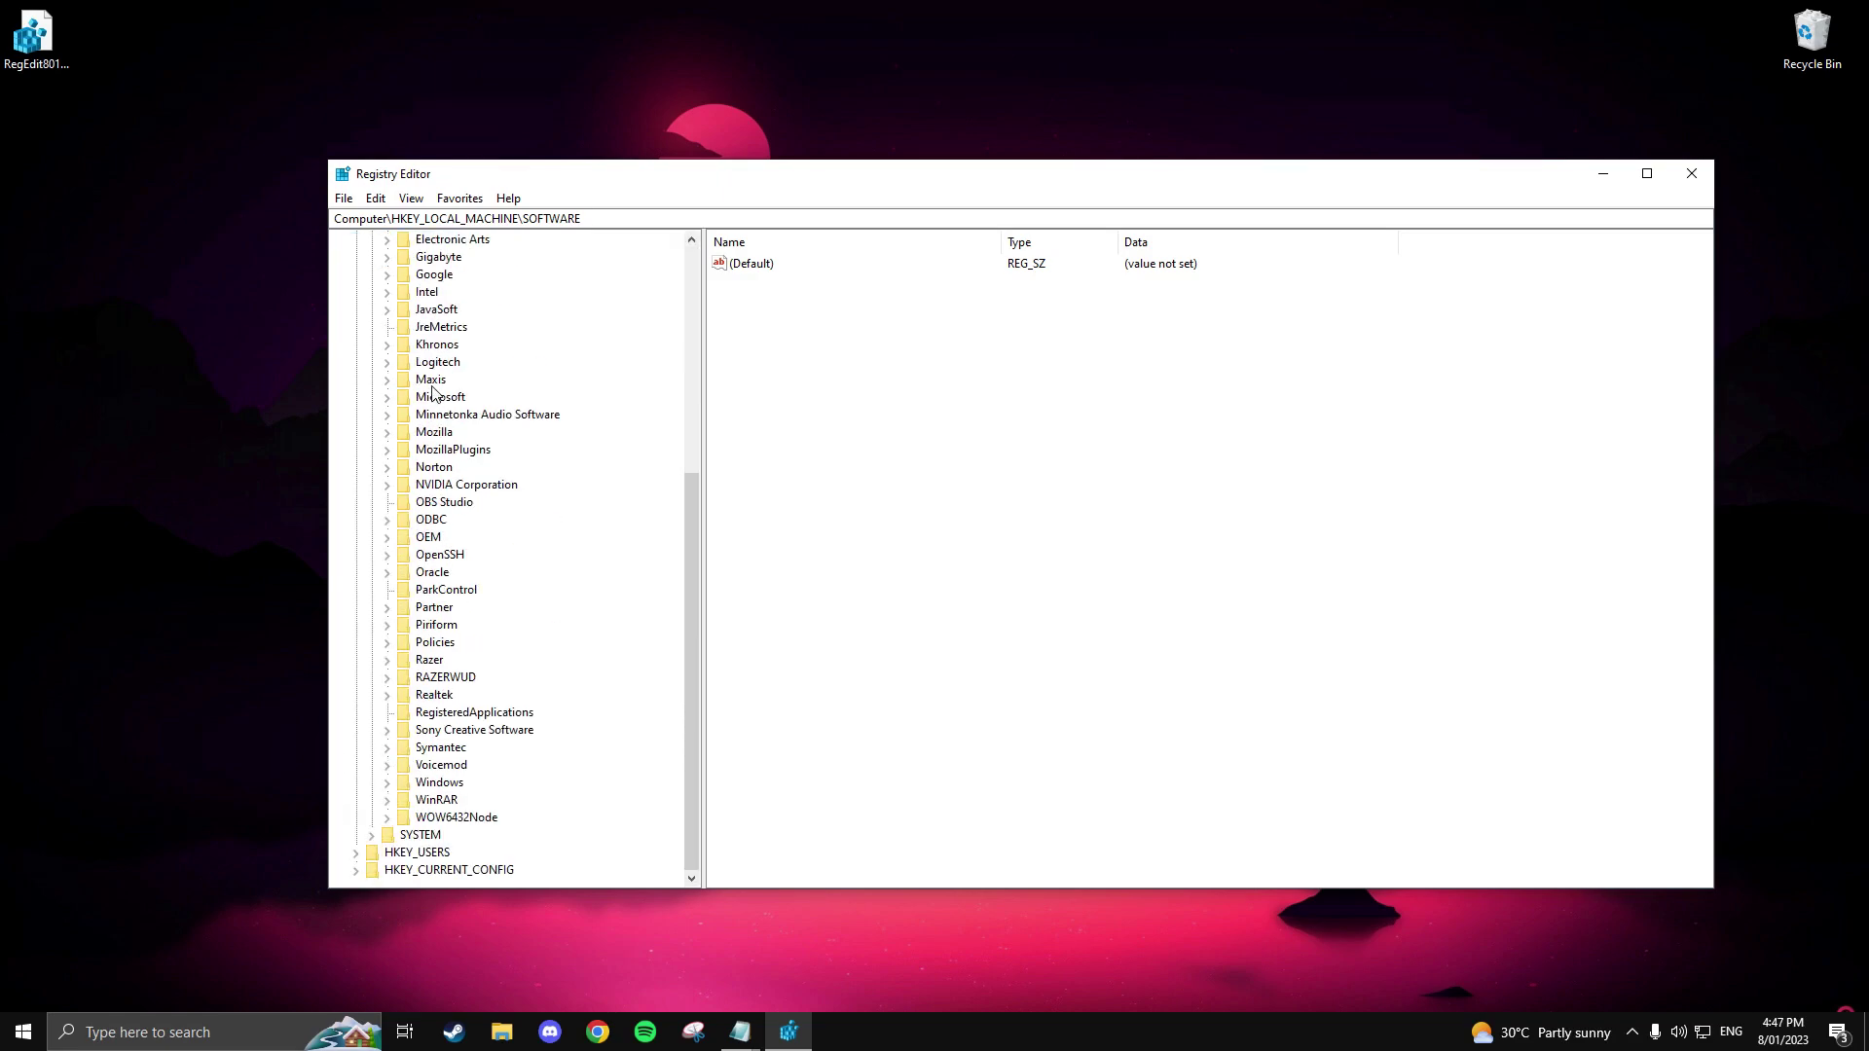
double_click(445, 397)
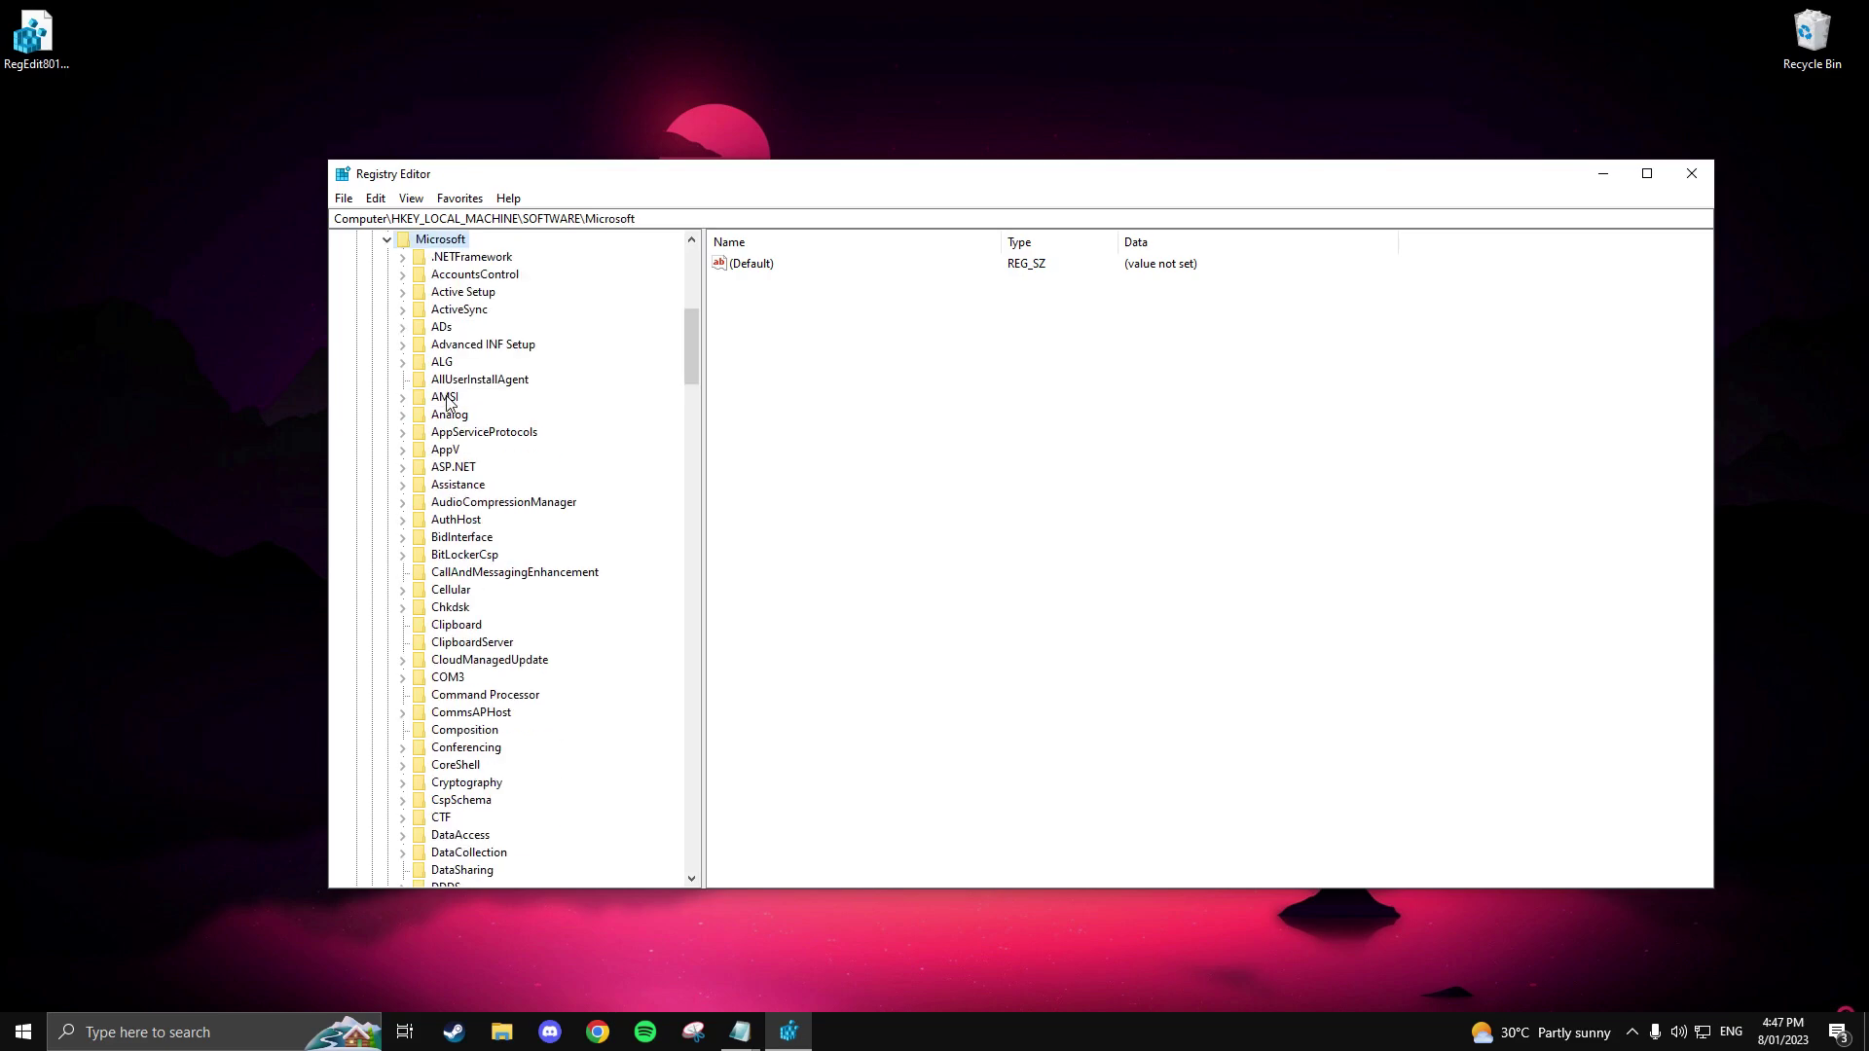
Find the PolicyManager key under Microsoft and expand its default subkey.
scroll(446, 399, "down", 16)
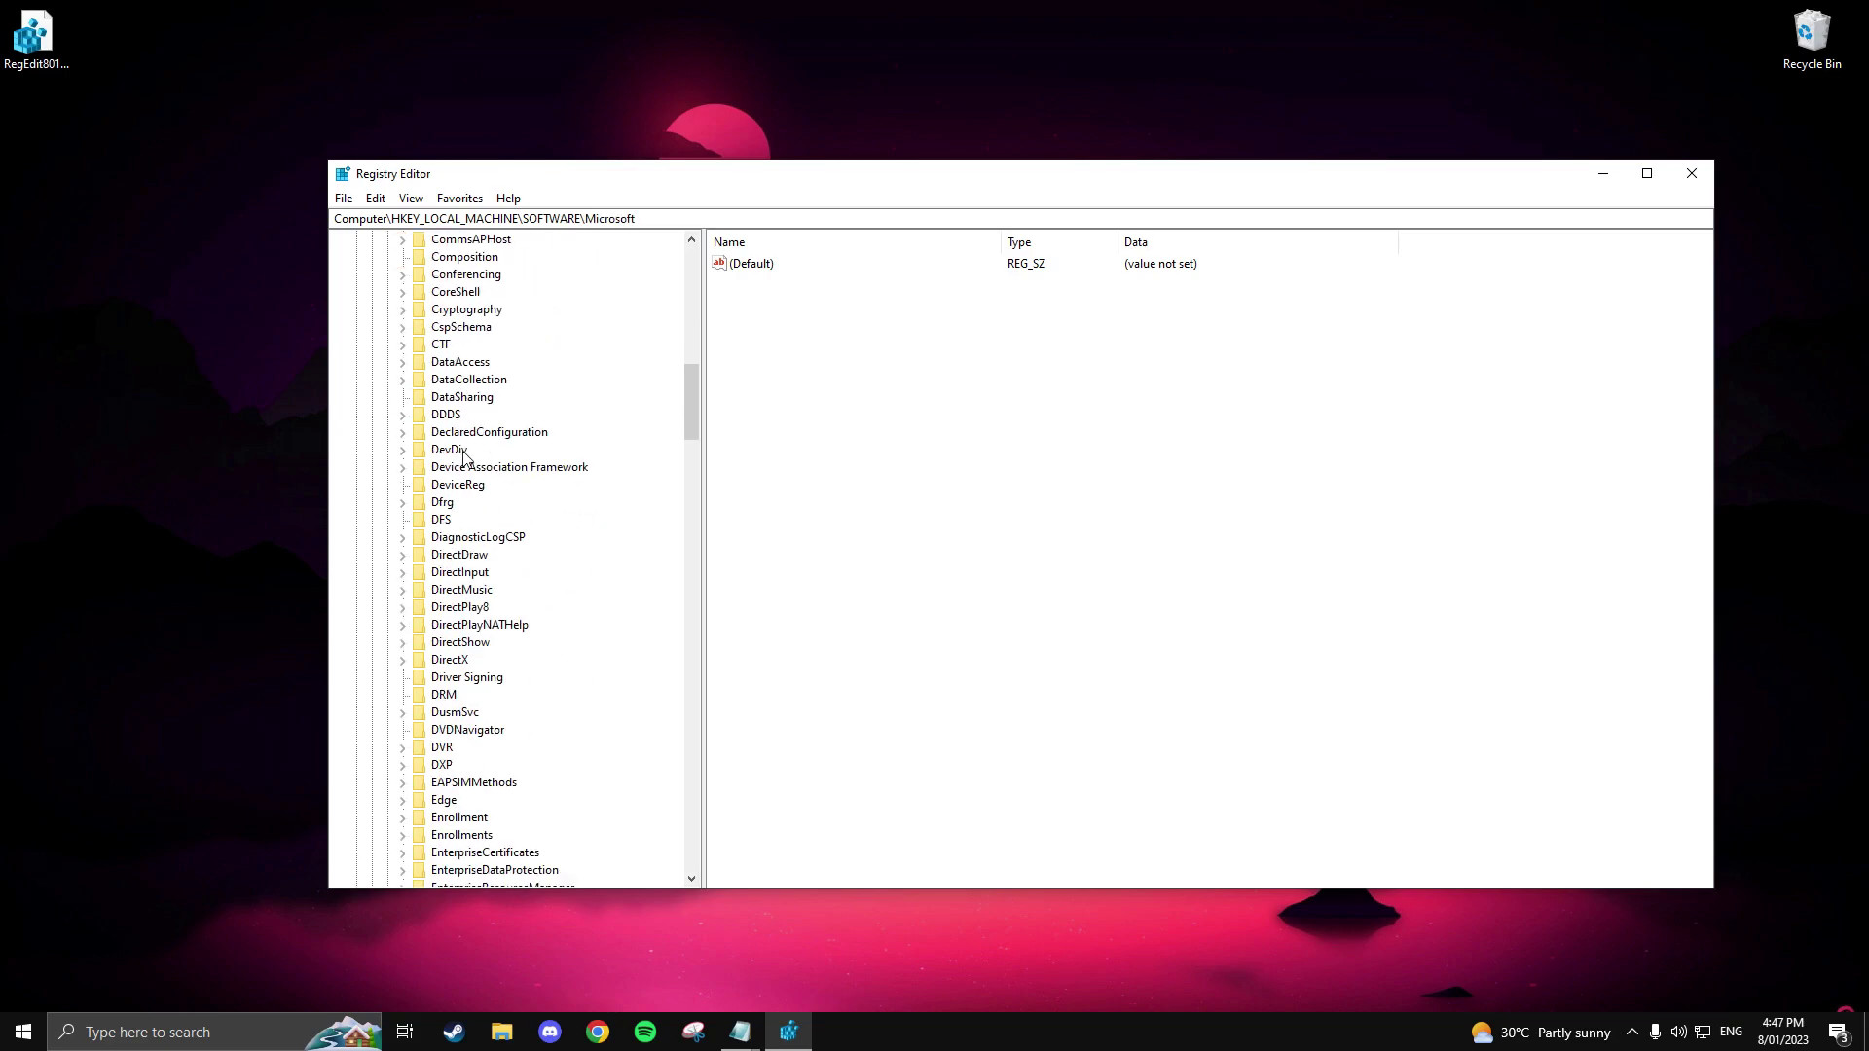
scroll(477, 536, "down", 20)
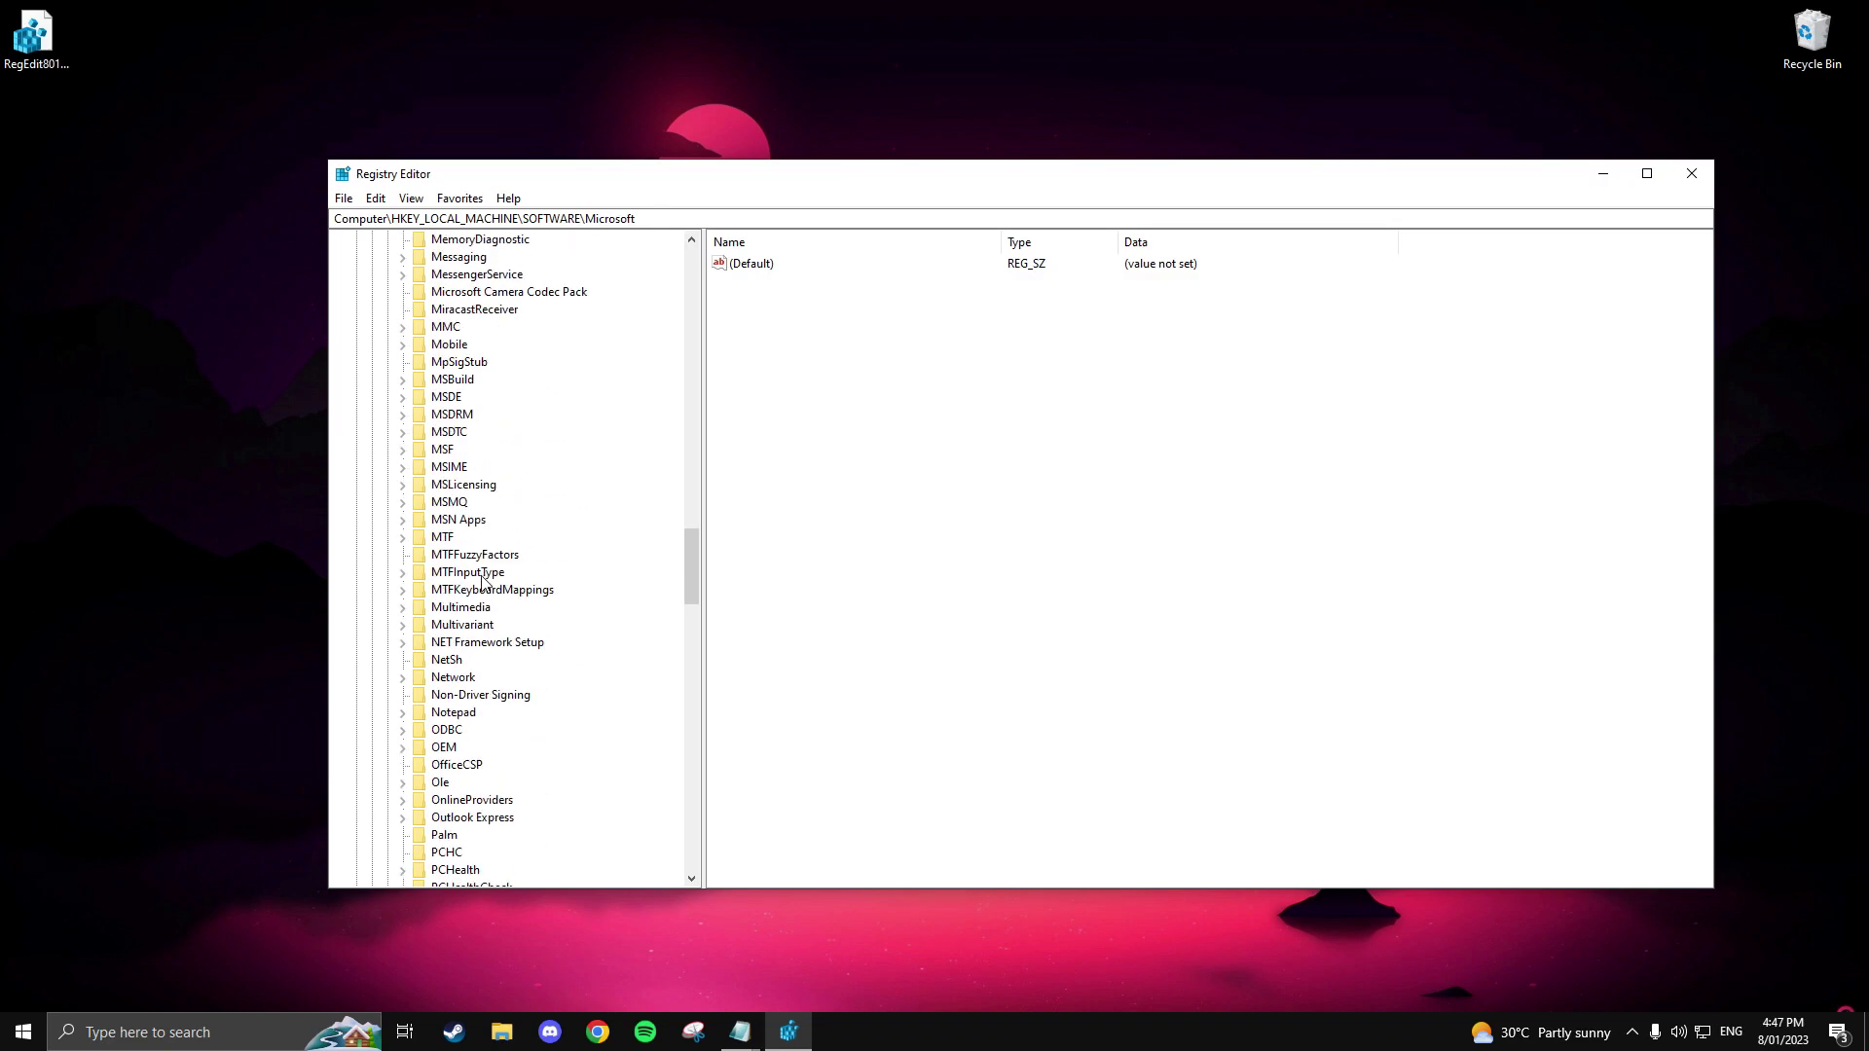
scroll(484, 582, "down", 9)
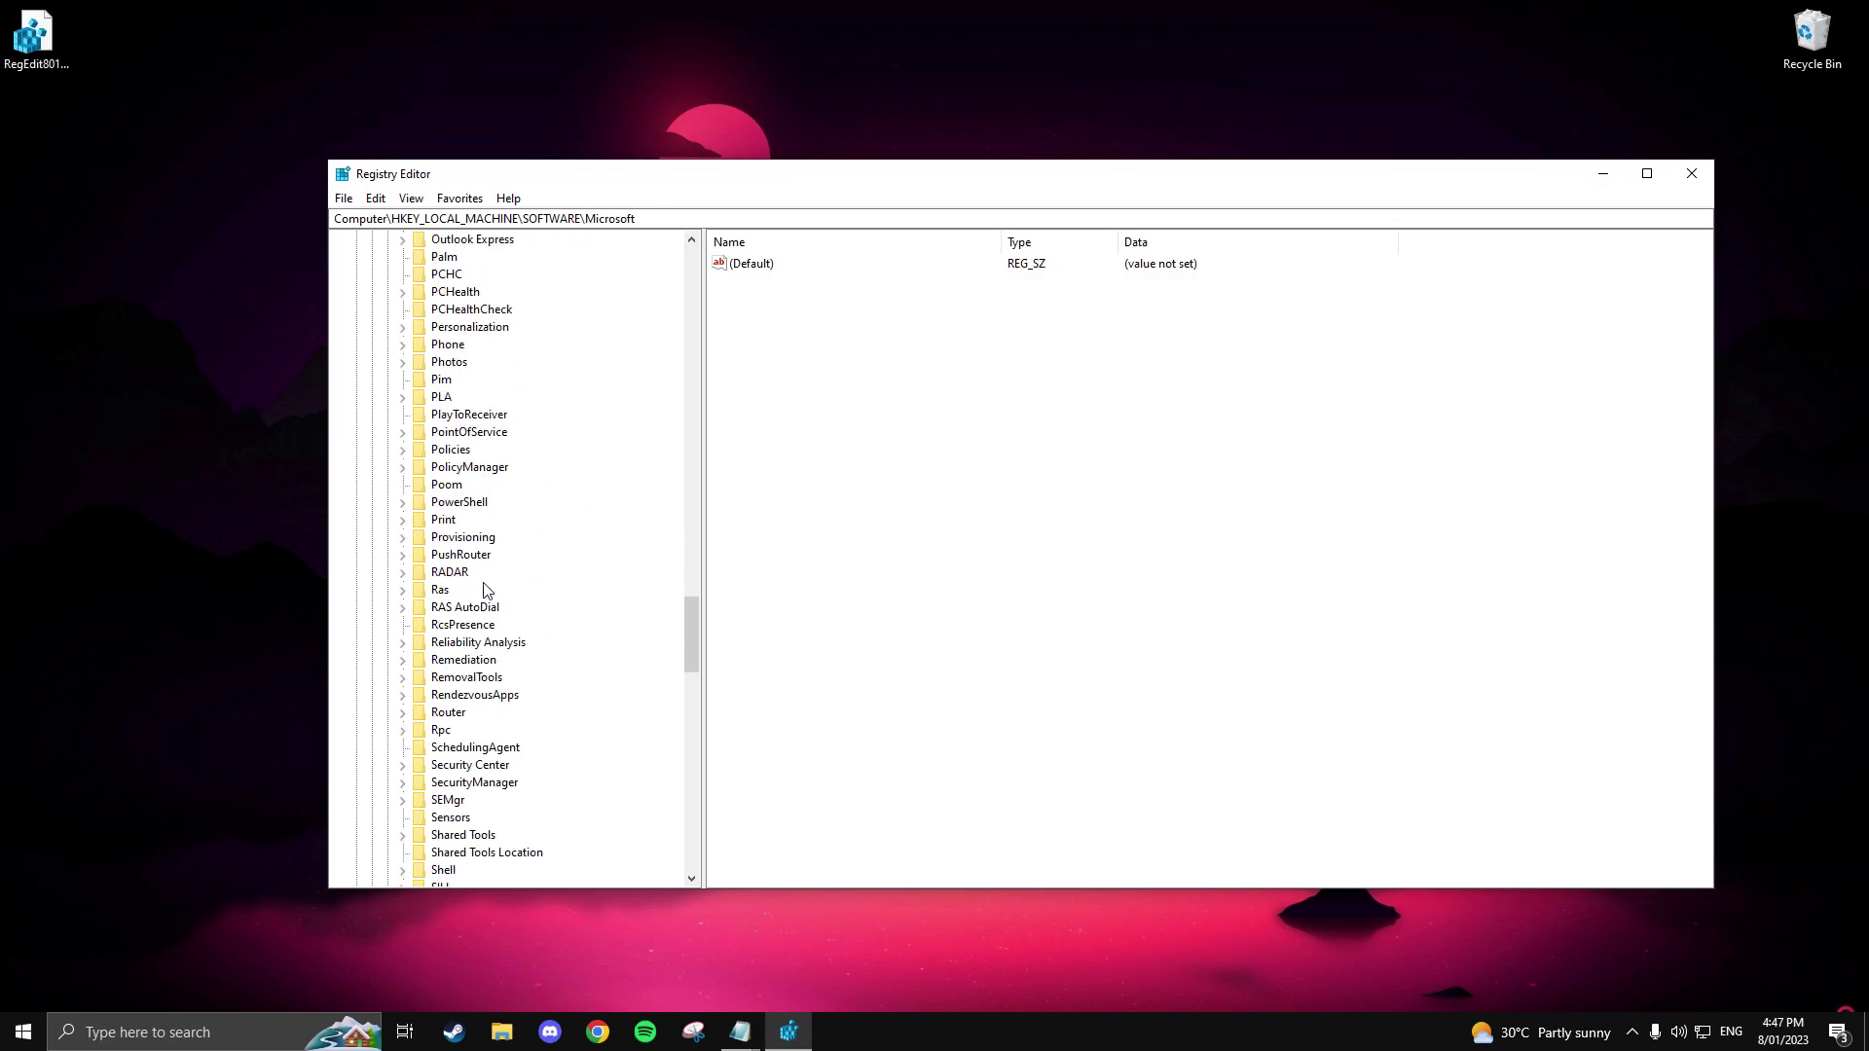
scroll(480, 434, "up", 1)
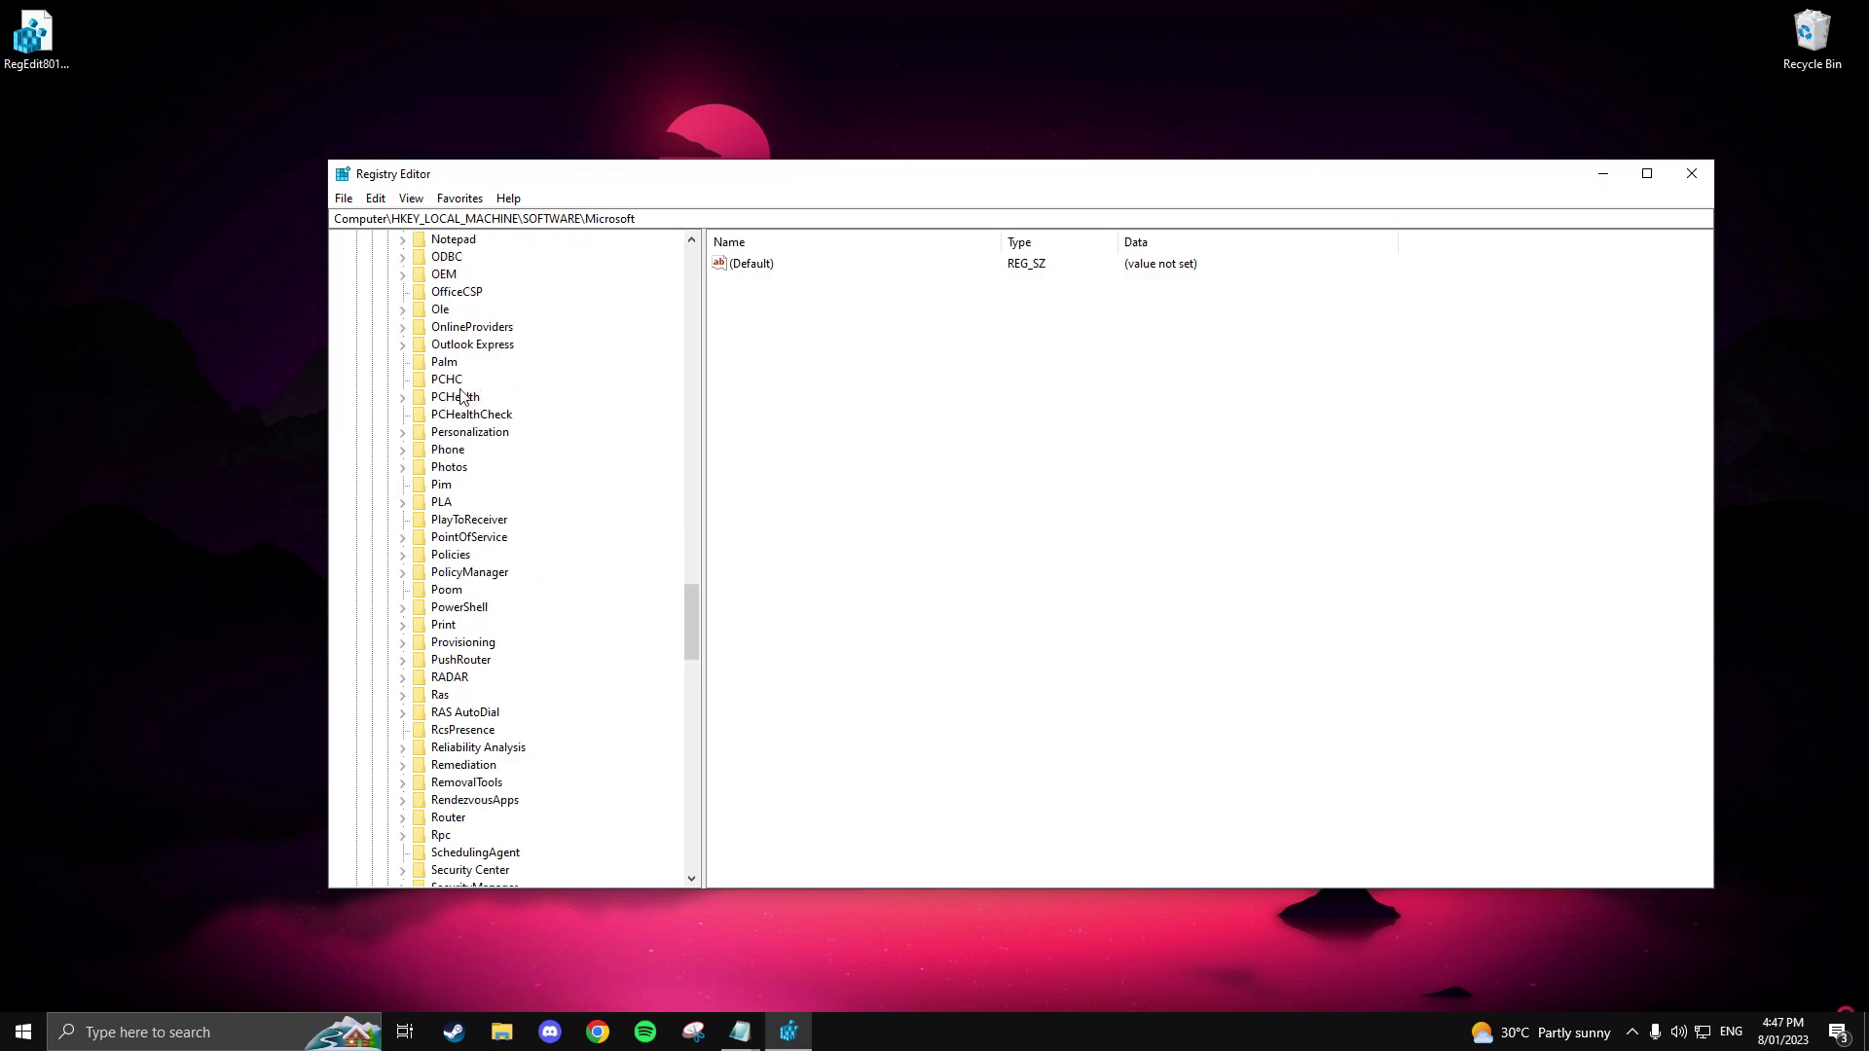
left_click(454, 575)
double_click(478, 576)
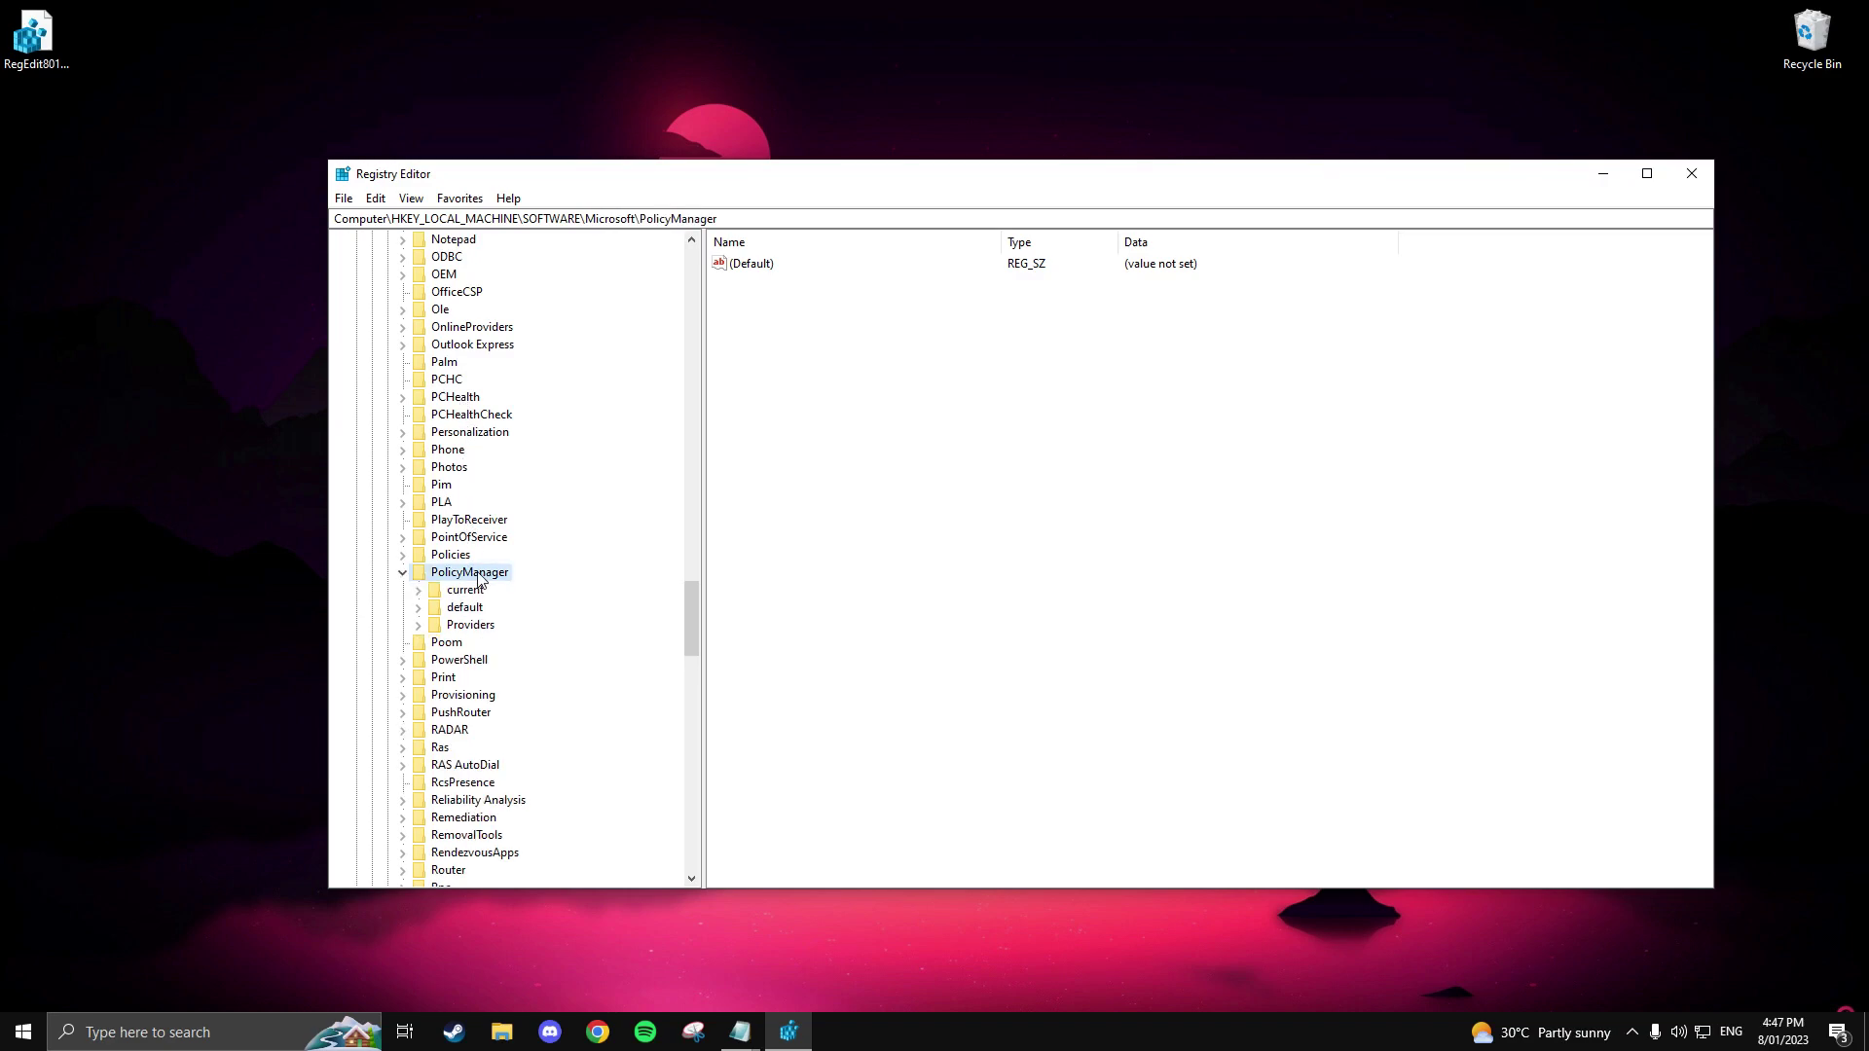
left_click(477, 609)
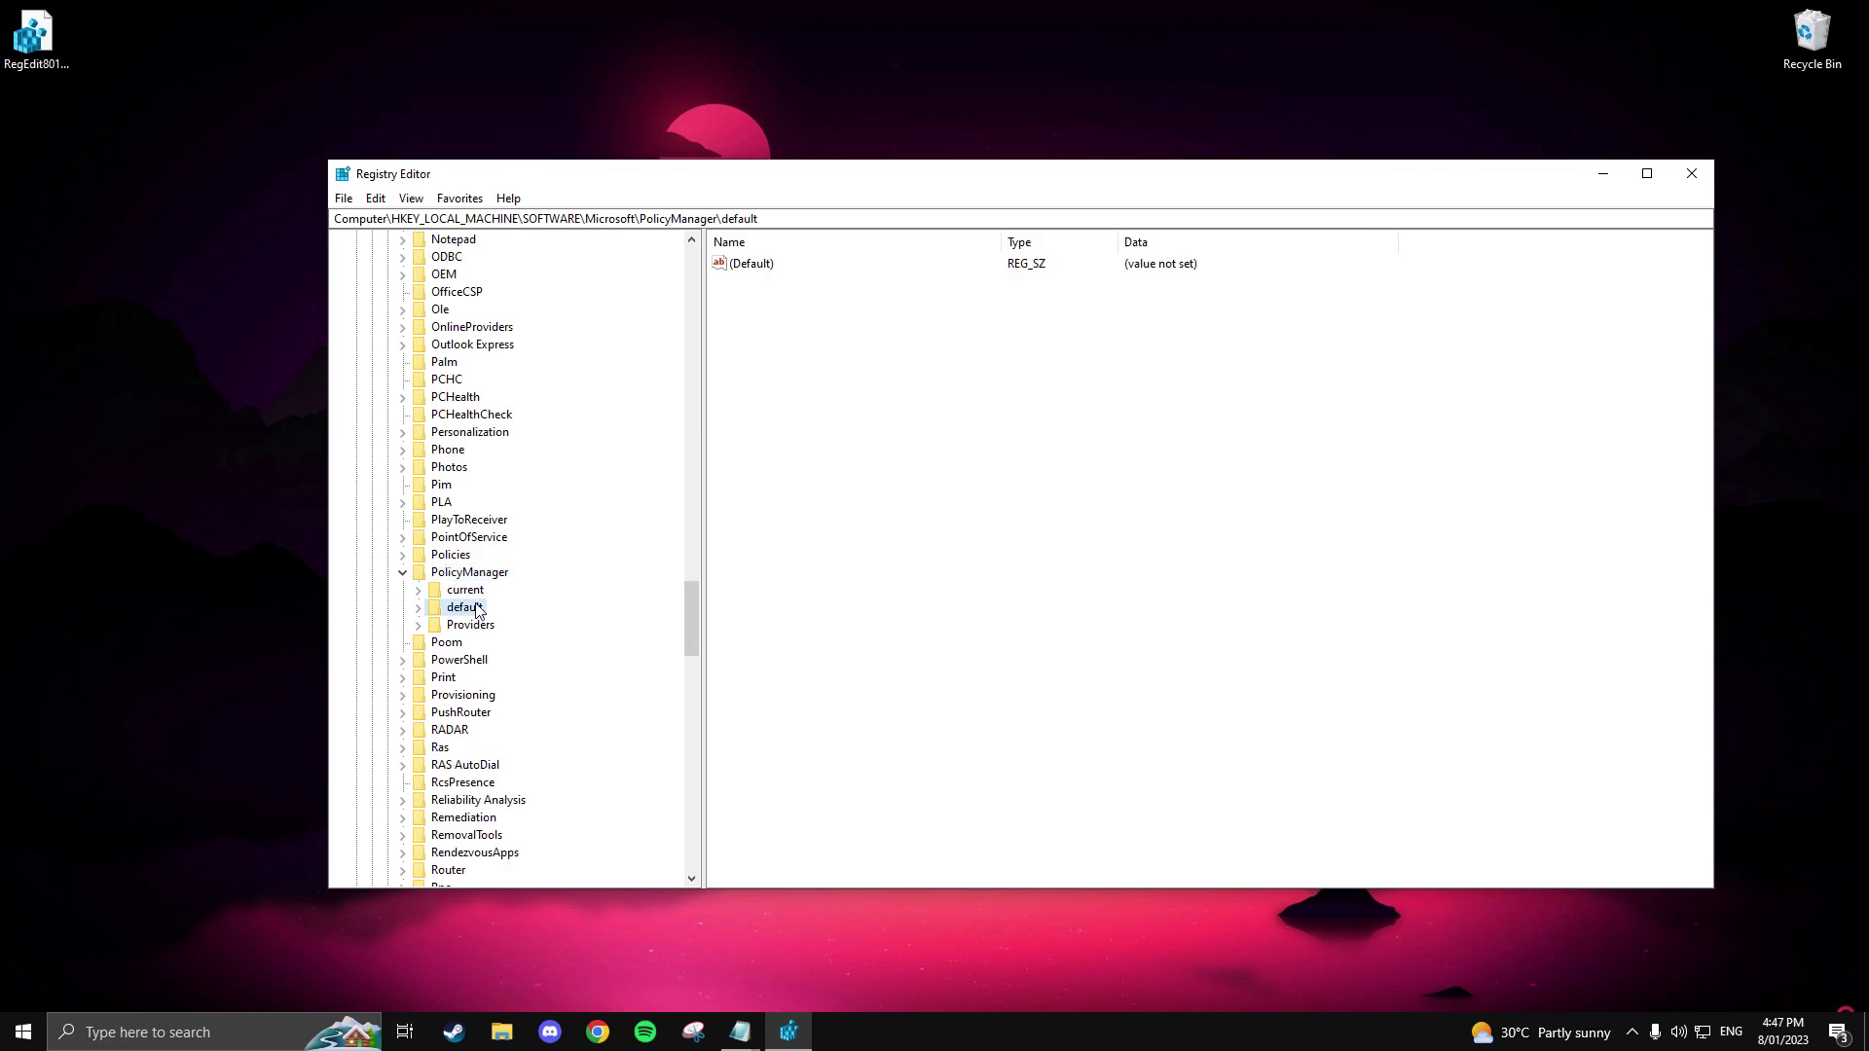
double_click(474, 611)
Expand the ApplicationManagement key under PolicyManager\default and select its AllowGameDVR subkey.
scroll(474, 611, "down", 13)
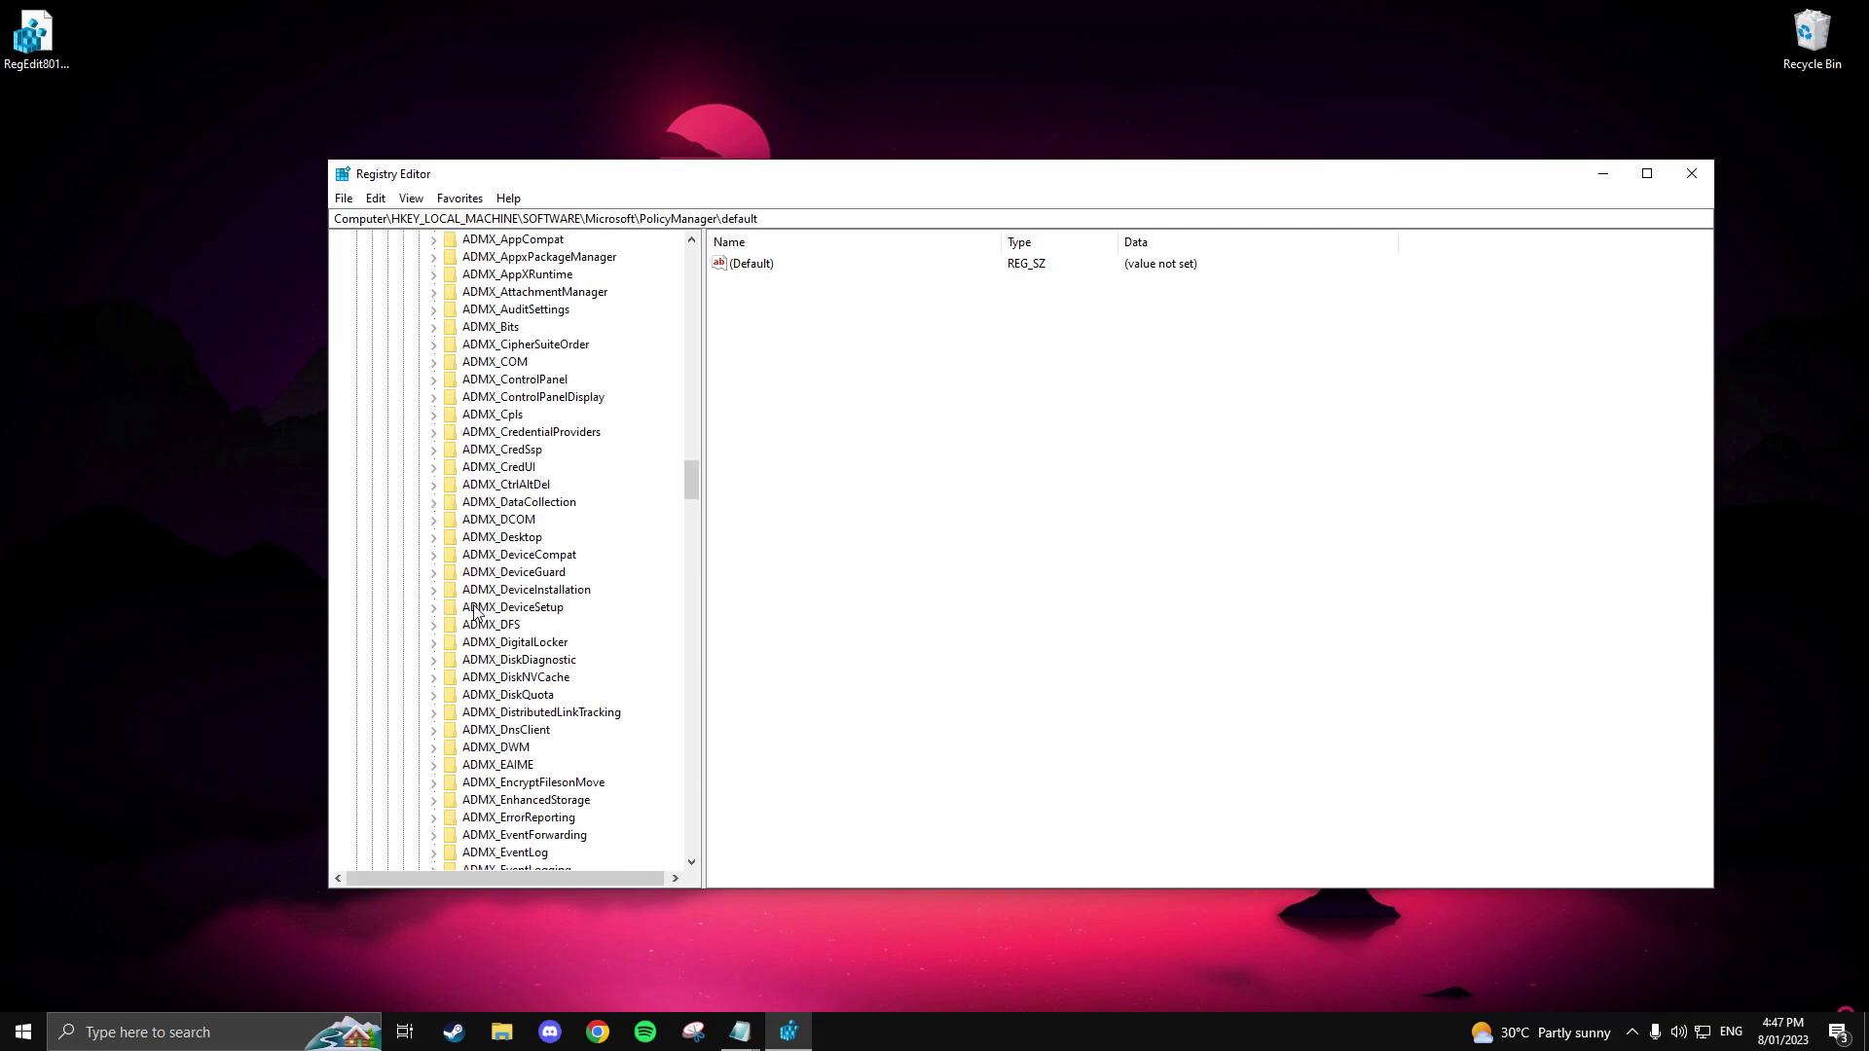
scroll(476, 610, "down", 20)
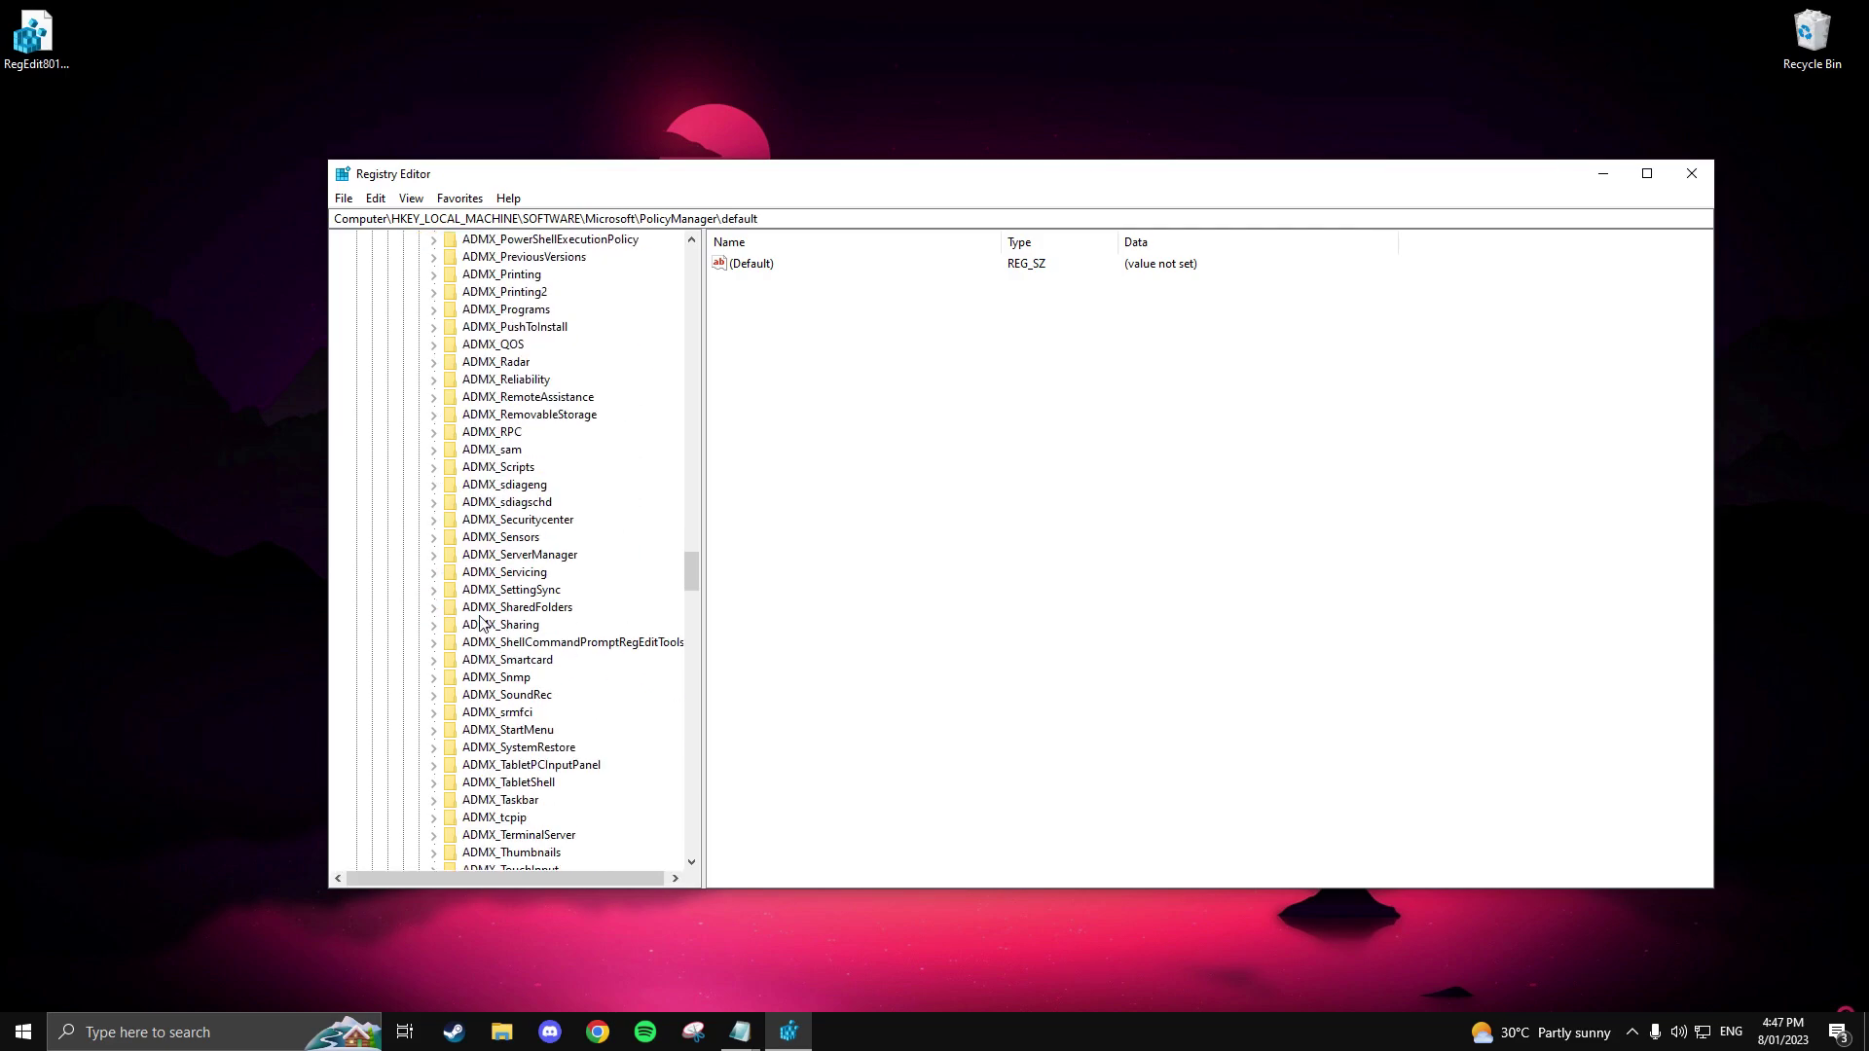
scroll(480, 623, "down", 4)
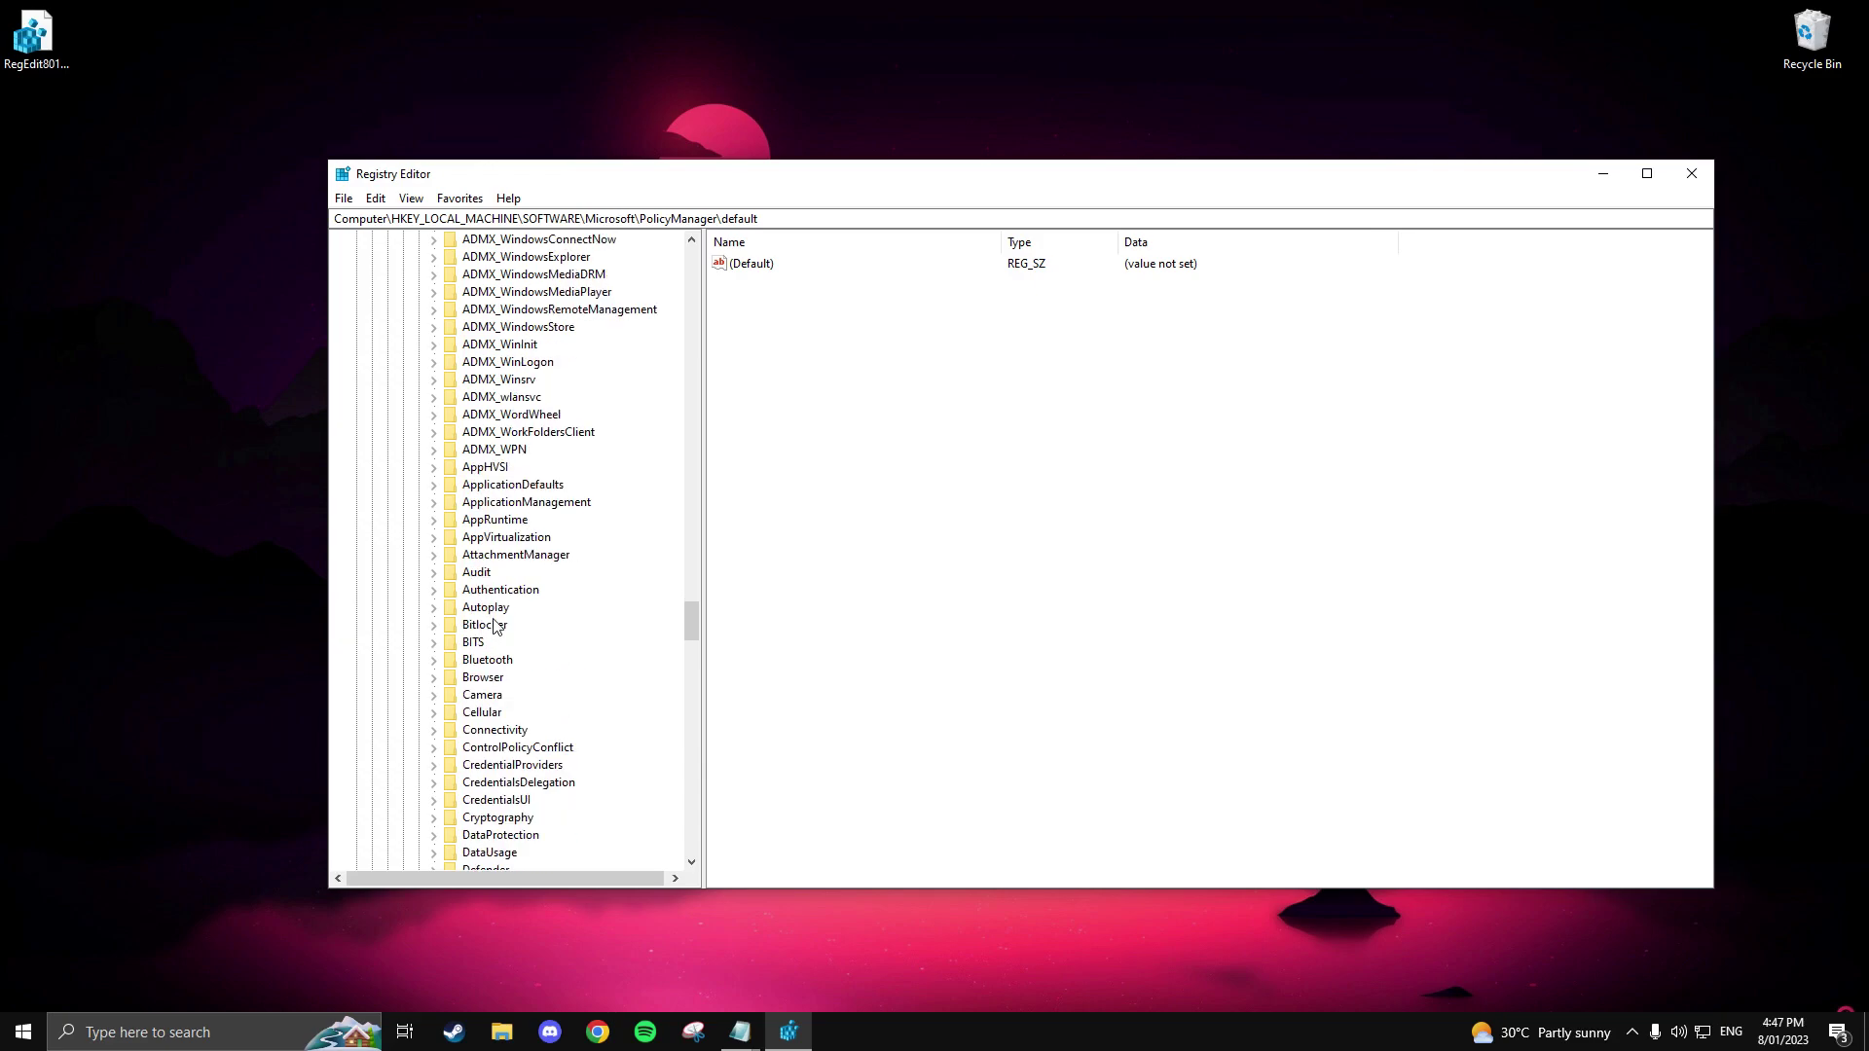
left_click(564, 506)
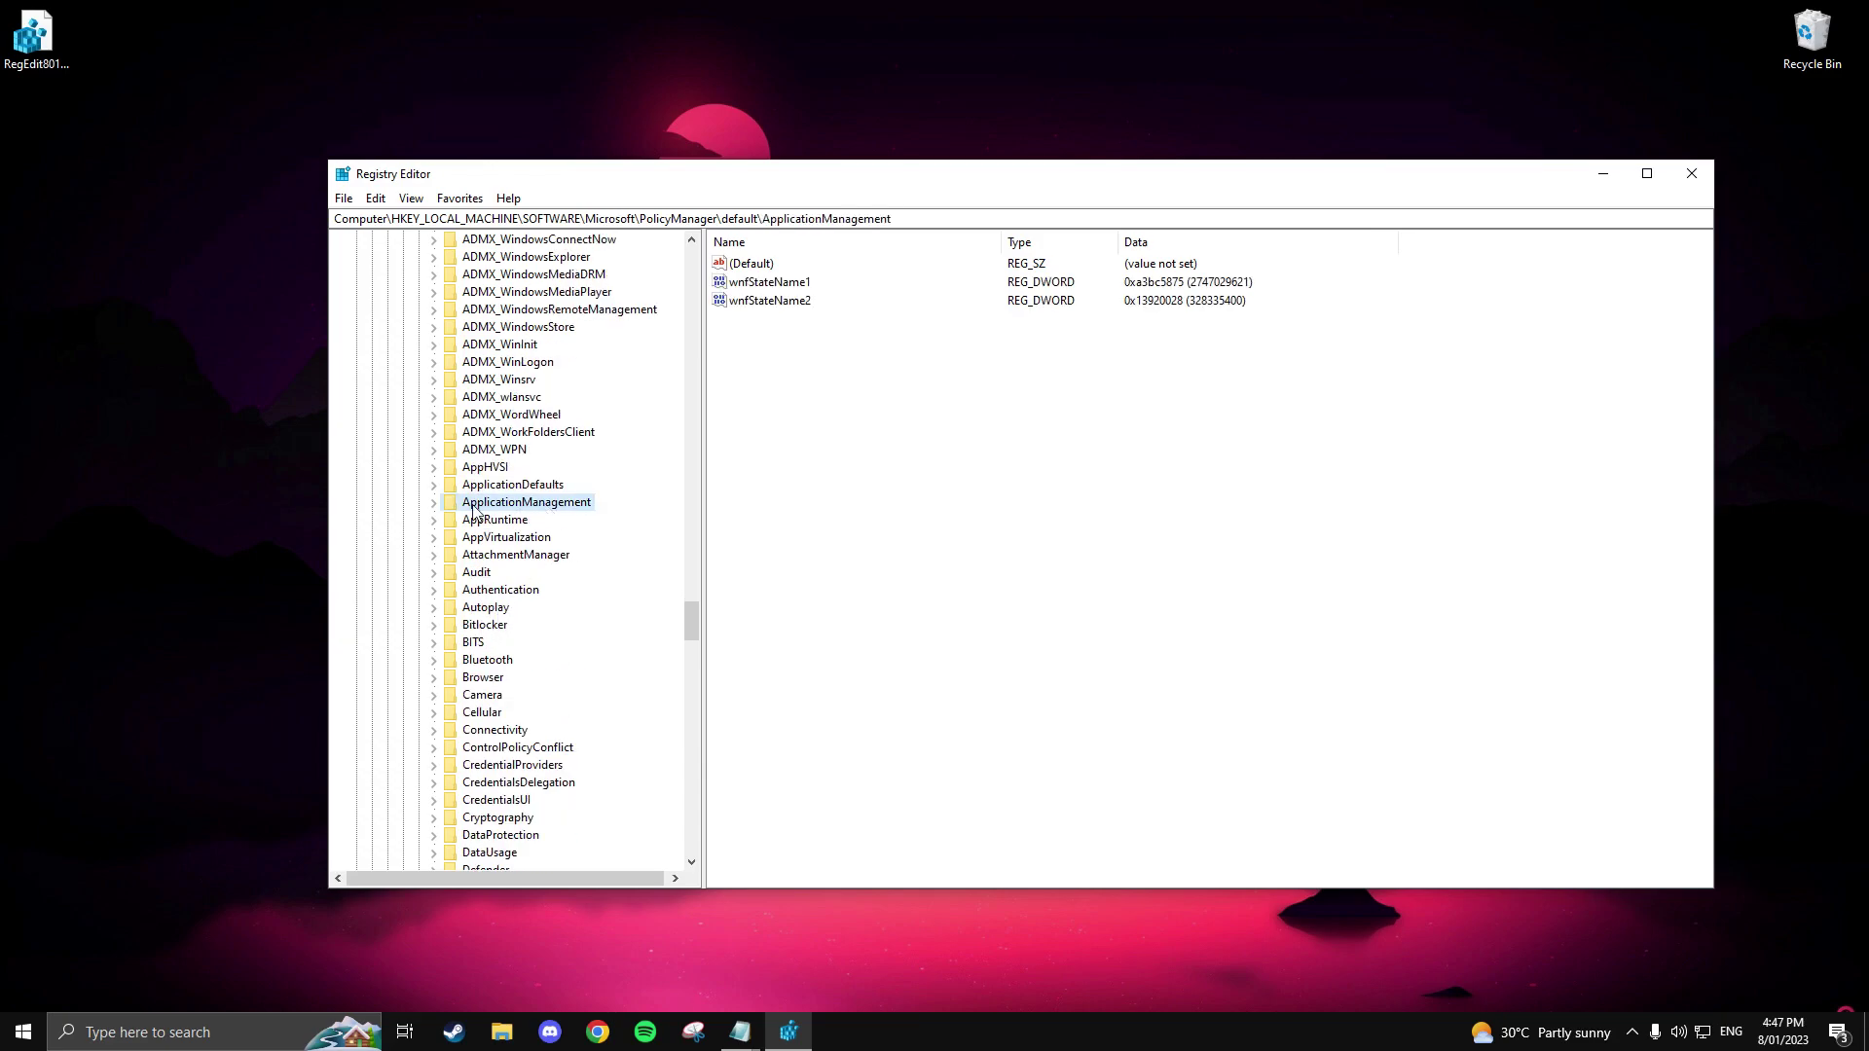
double_click(528, 506)
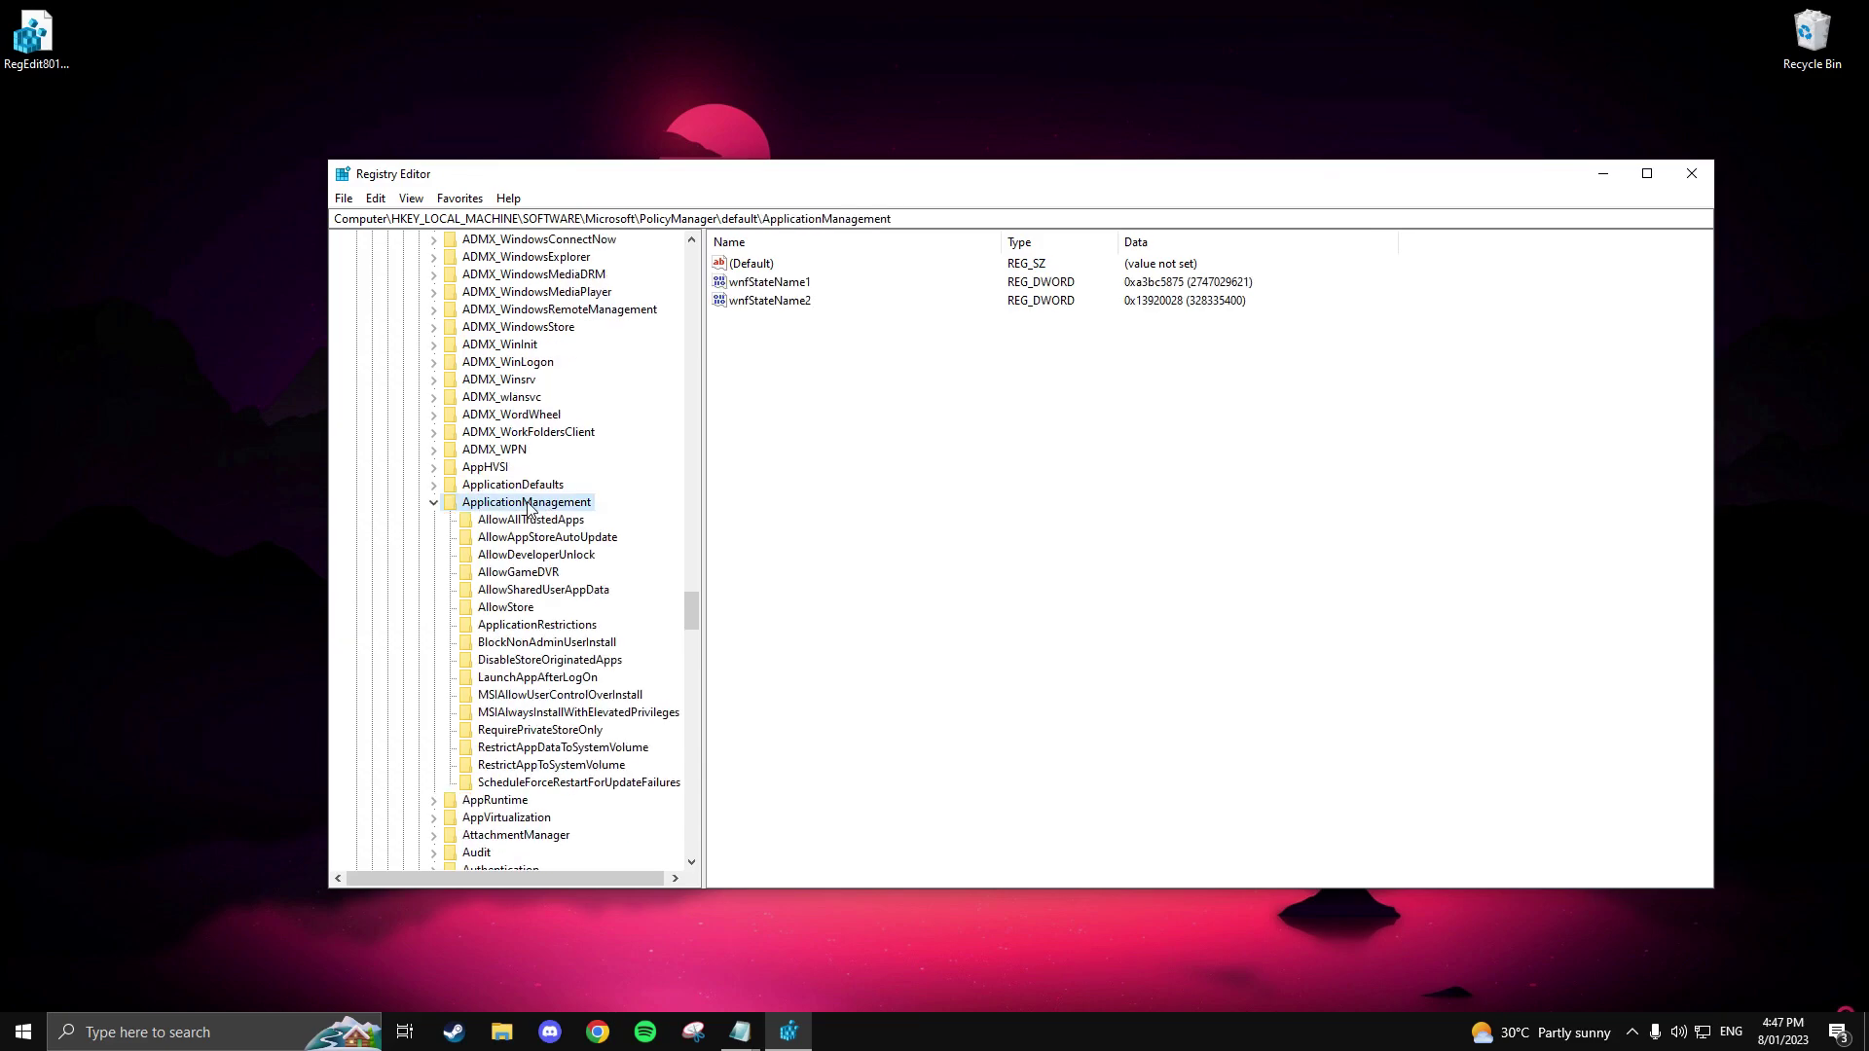
scroll(528, 508, "down", 1)
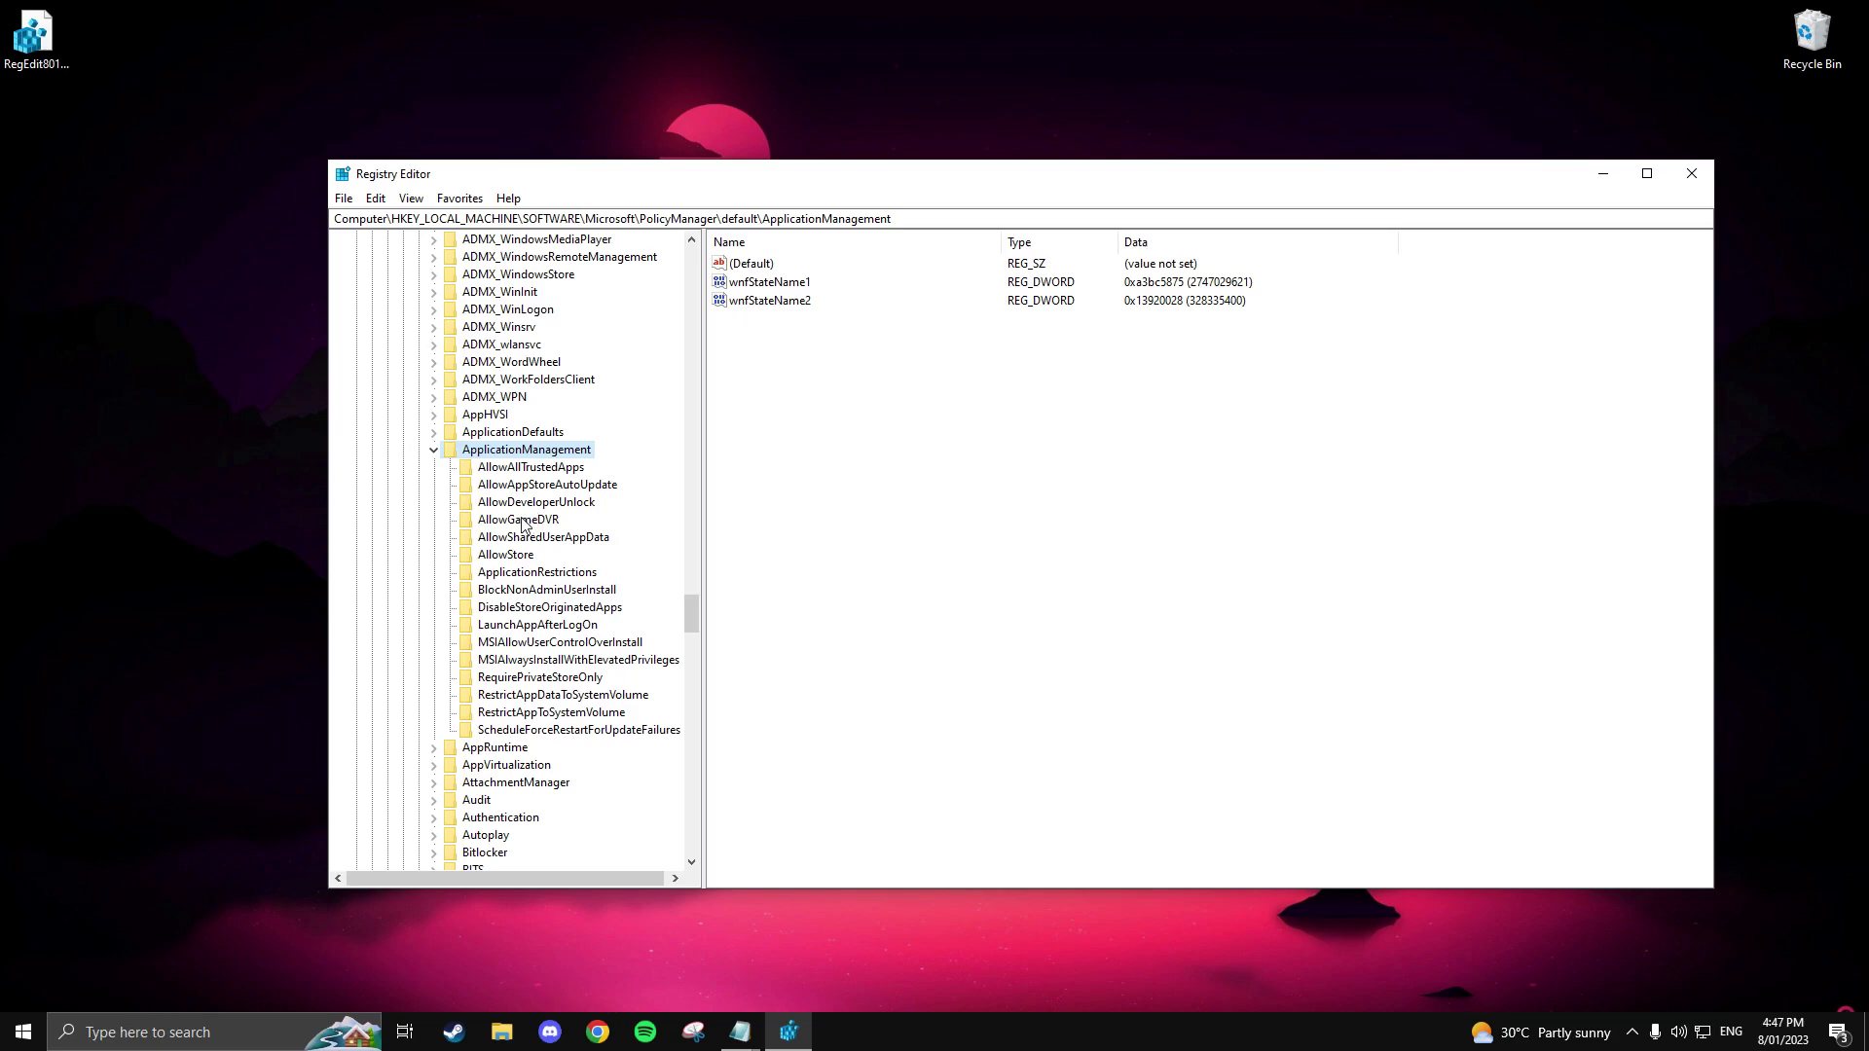
left_click(531, 524)
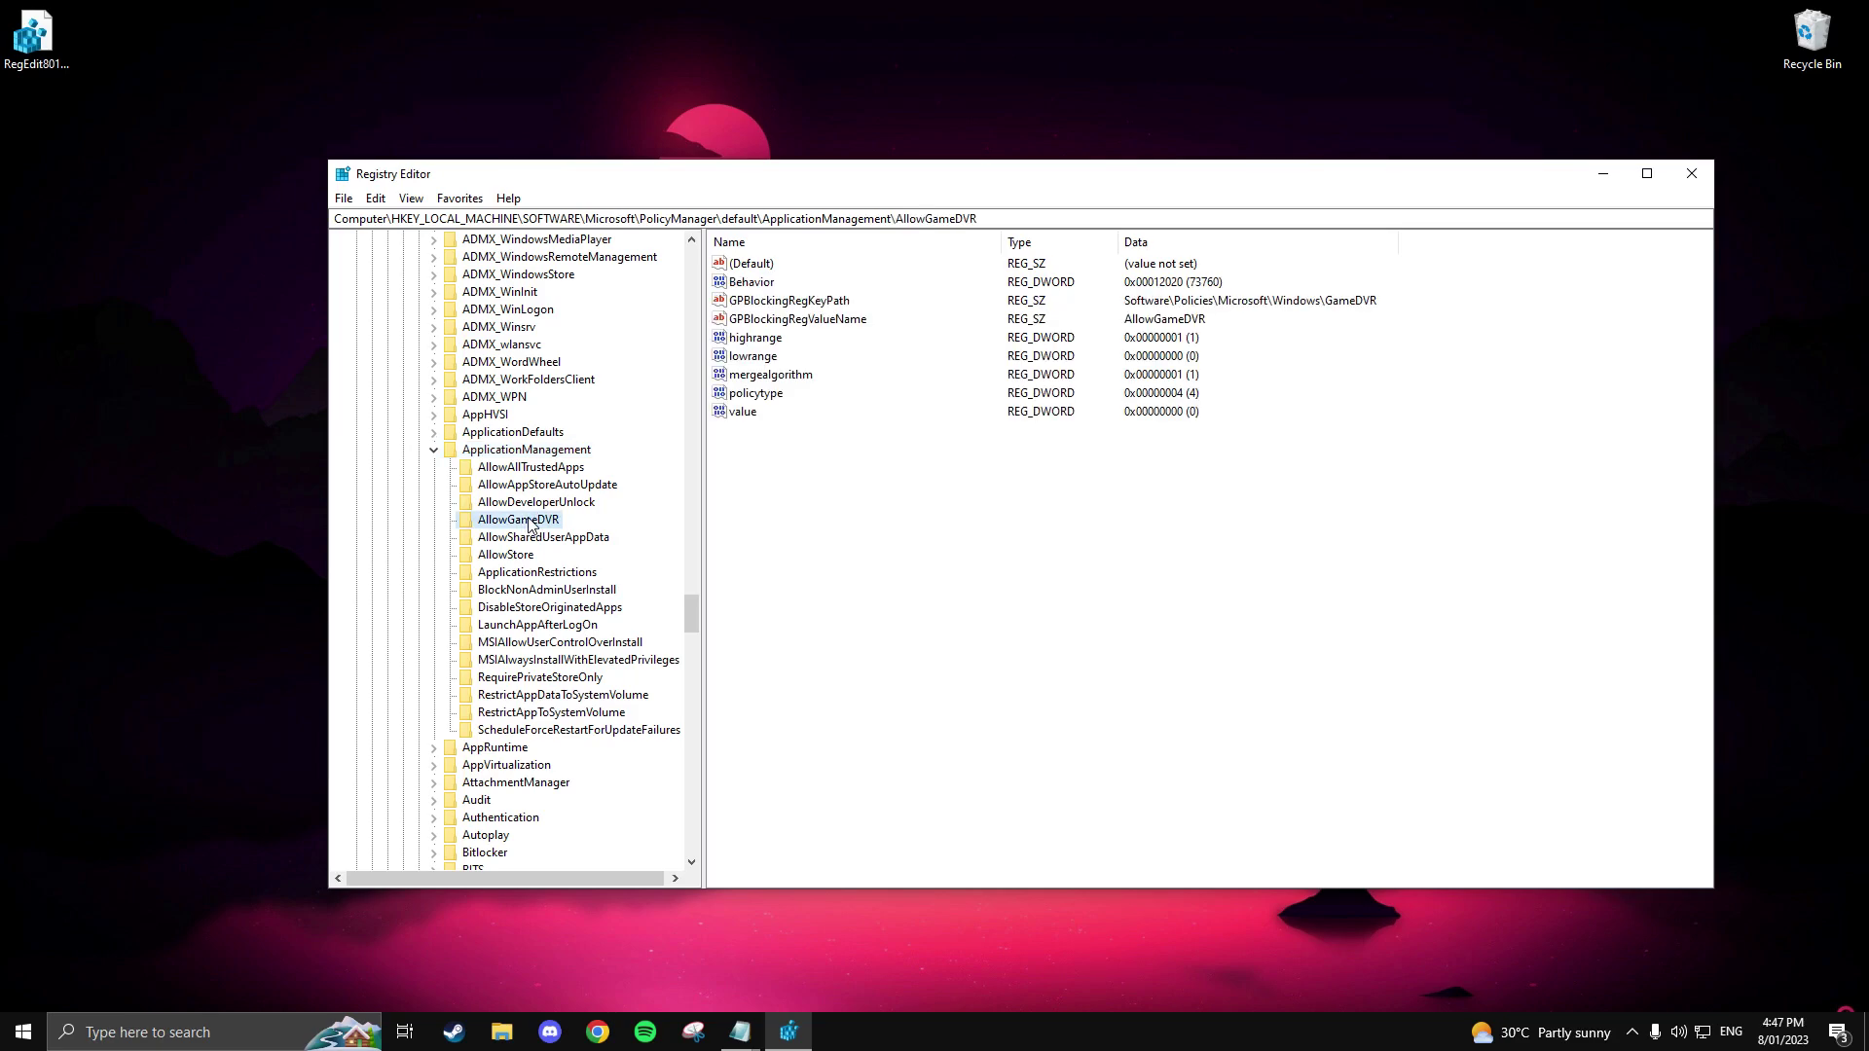
Set the AllowGameDVR key's "value" entry to 0 in hexadecimal.
left_click(752, 413)
double_click(755, 414)
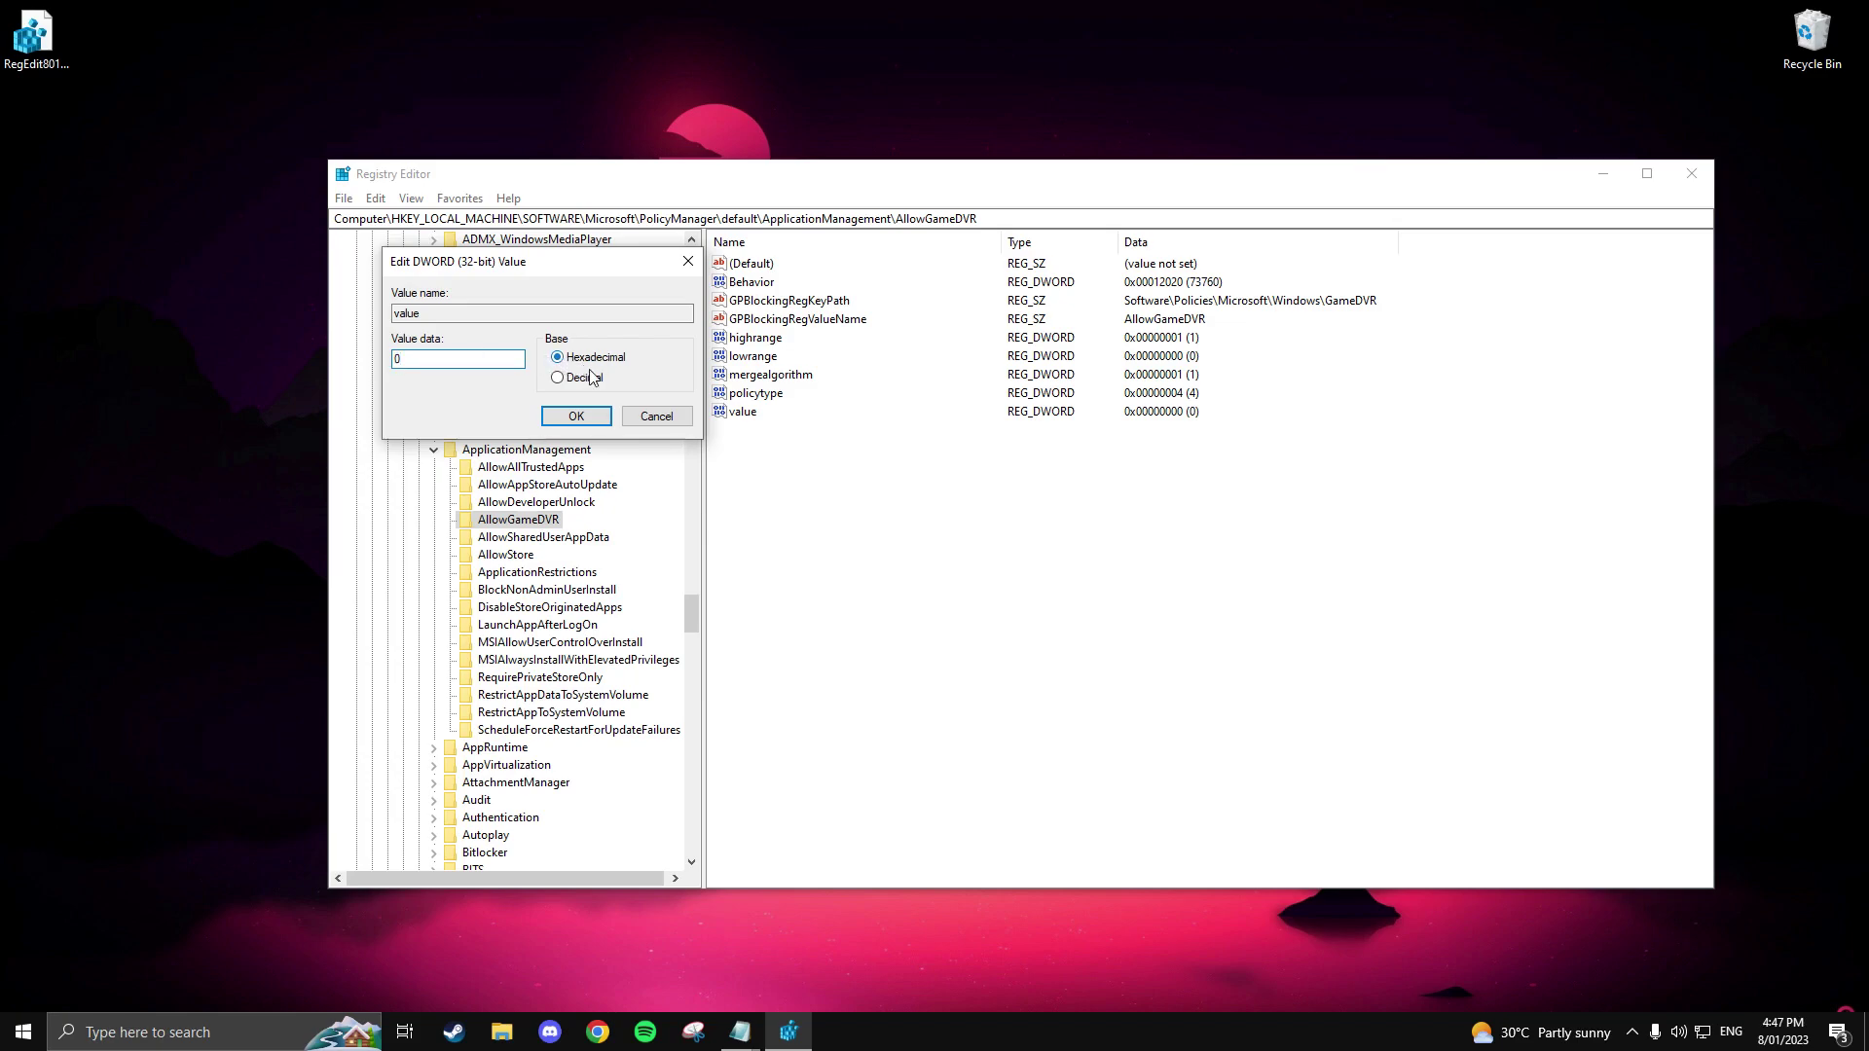
left_click(576, 417)
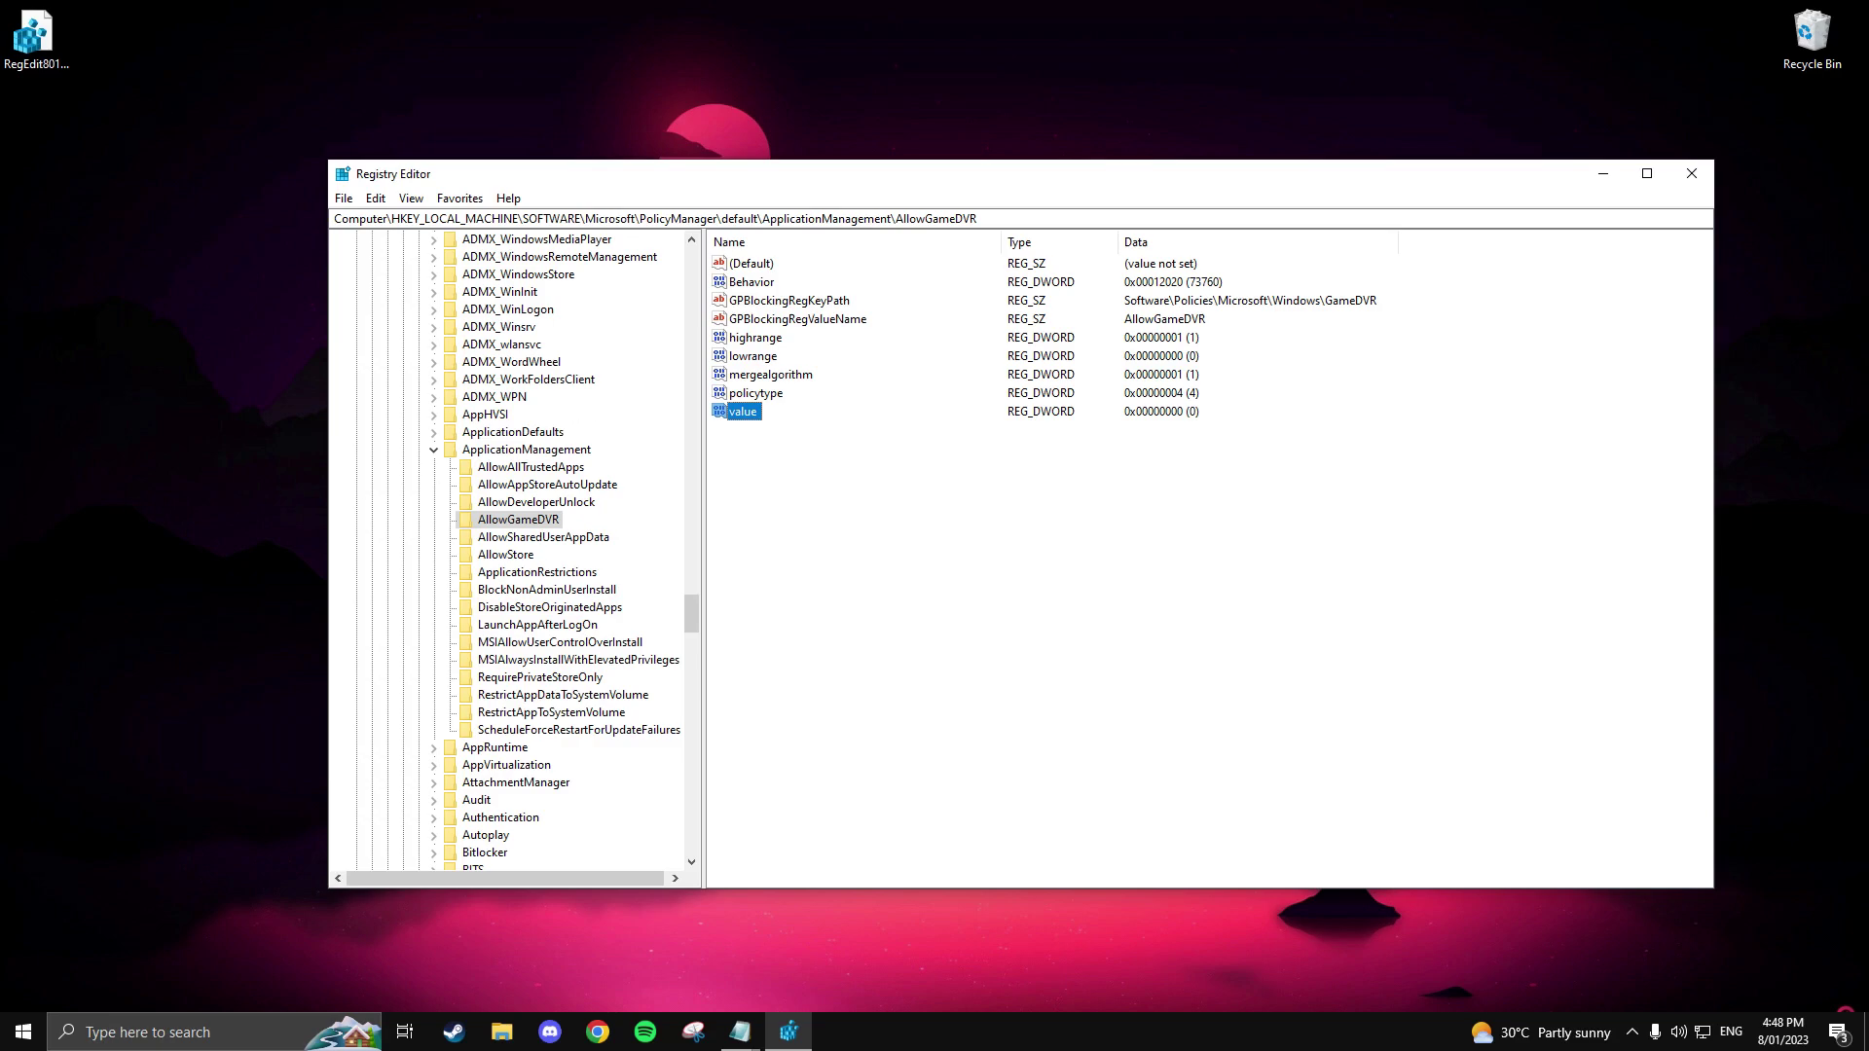
Copy the registry path from the Notepad file and go to HKEY_LOCAL_MACHINE\SOFTWARE\Microsoft\Windows NT\CurrentVersion\Multimedia\SystemProfile in Registry Editor.
key("alt+Tab")
left_click_drag(971, 350, 1282, 323)
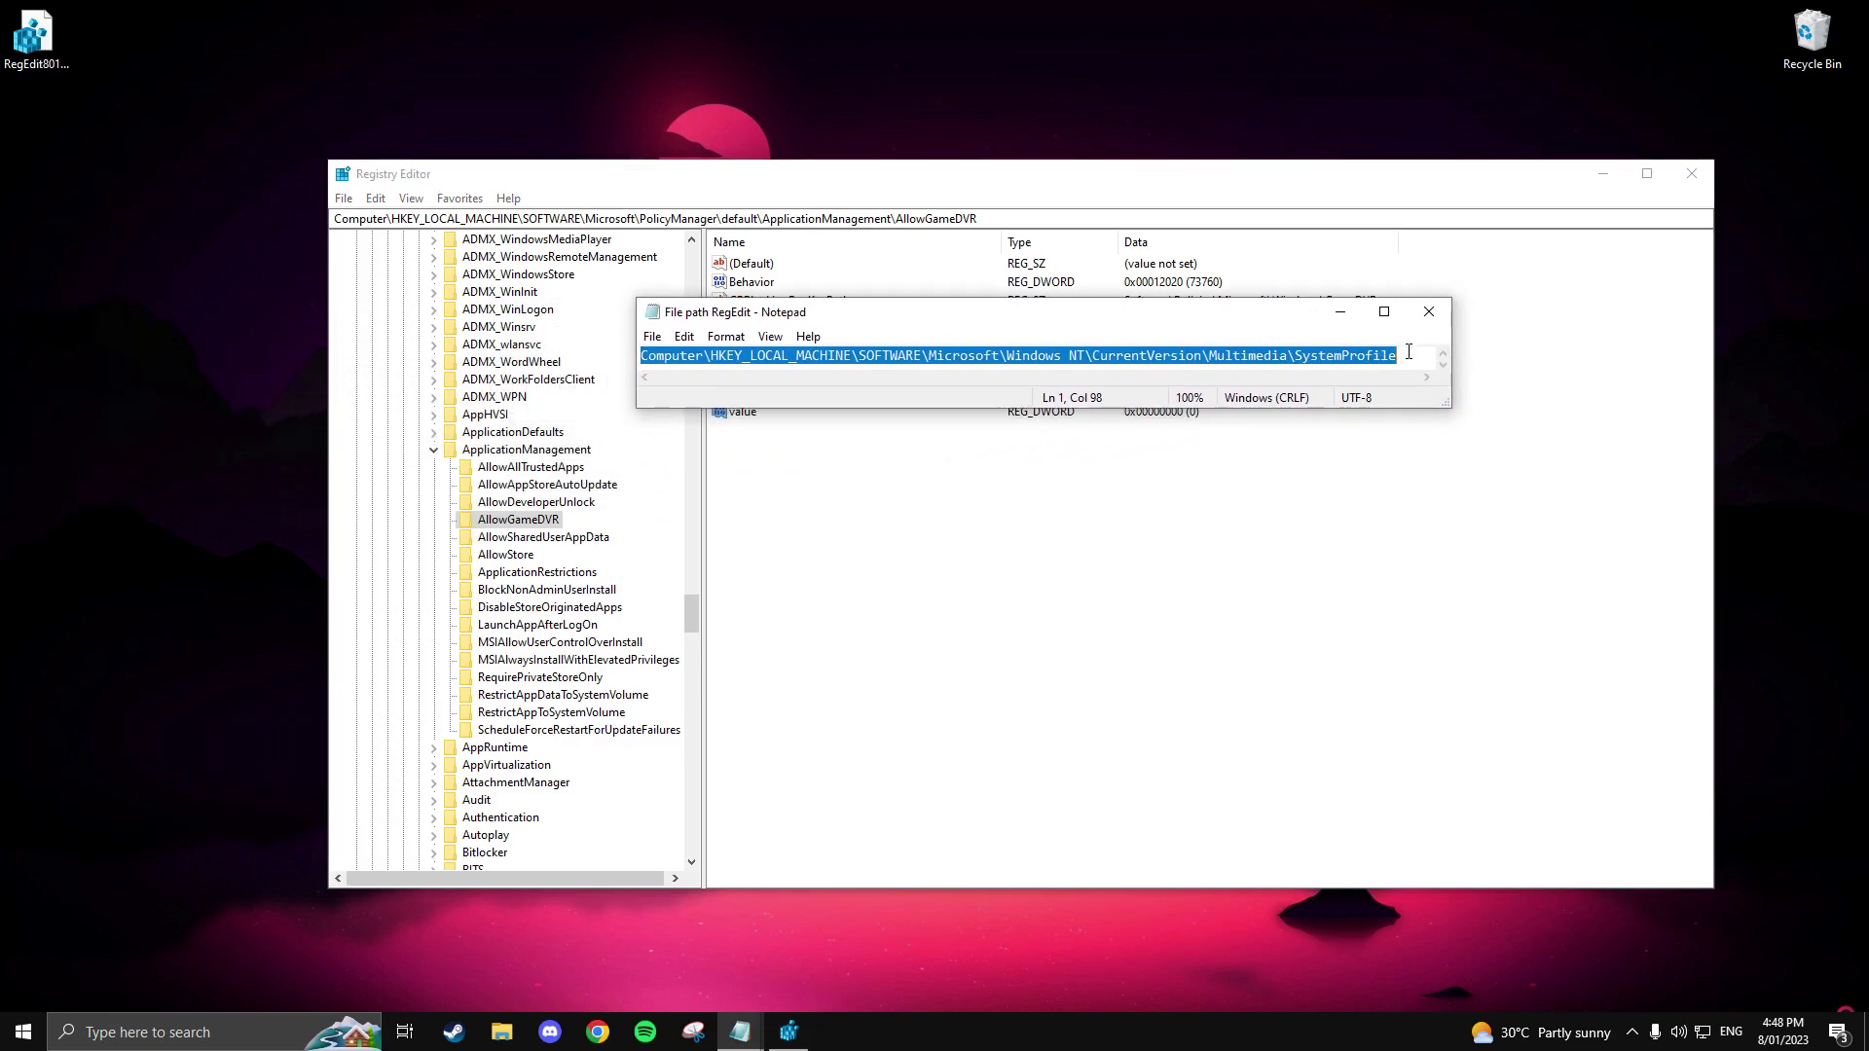
left_click_drag(1409, 353, 603, 355)
key("ctrl+c")
left_click(1339, 311)
left_click_drag(979, 218, 328, 219)
key("ctrl+v")
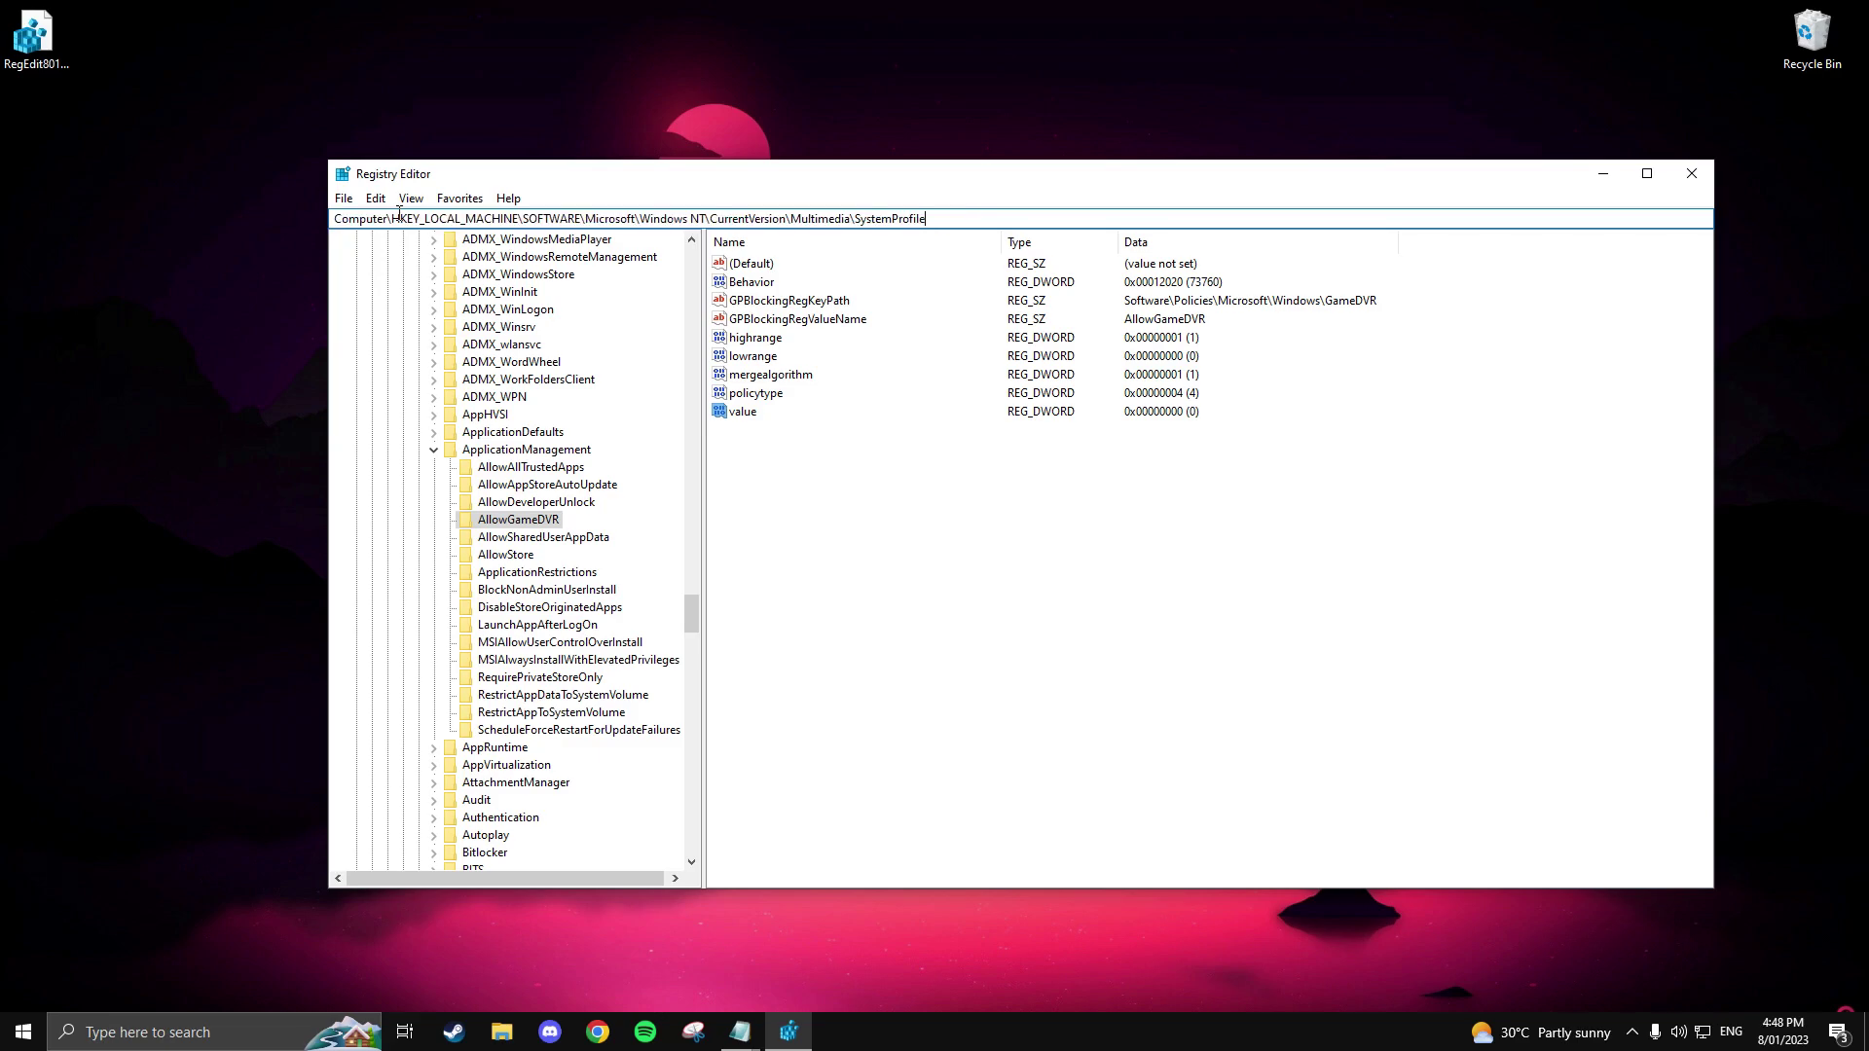
key("Return")
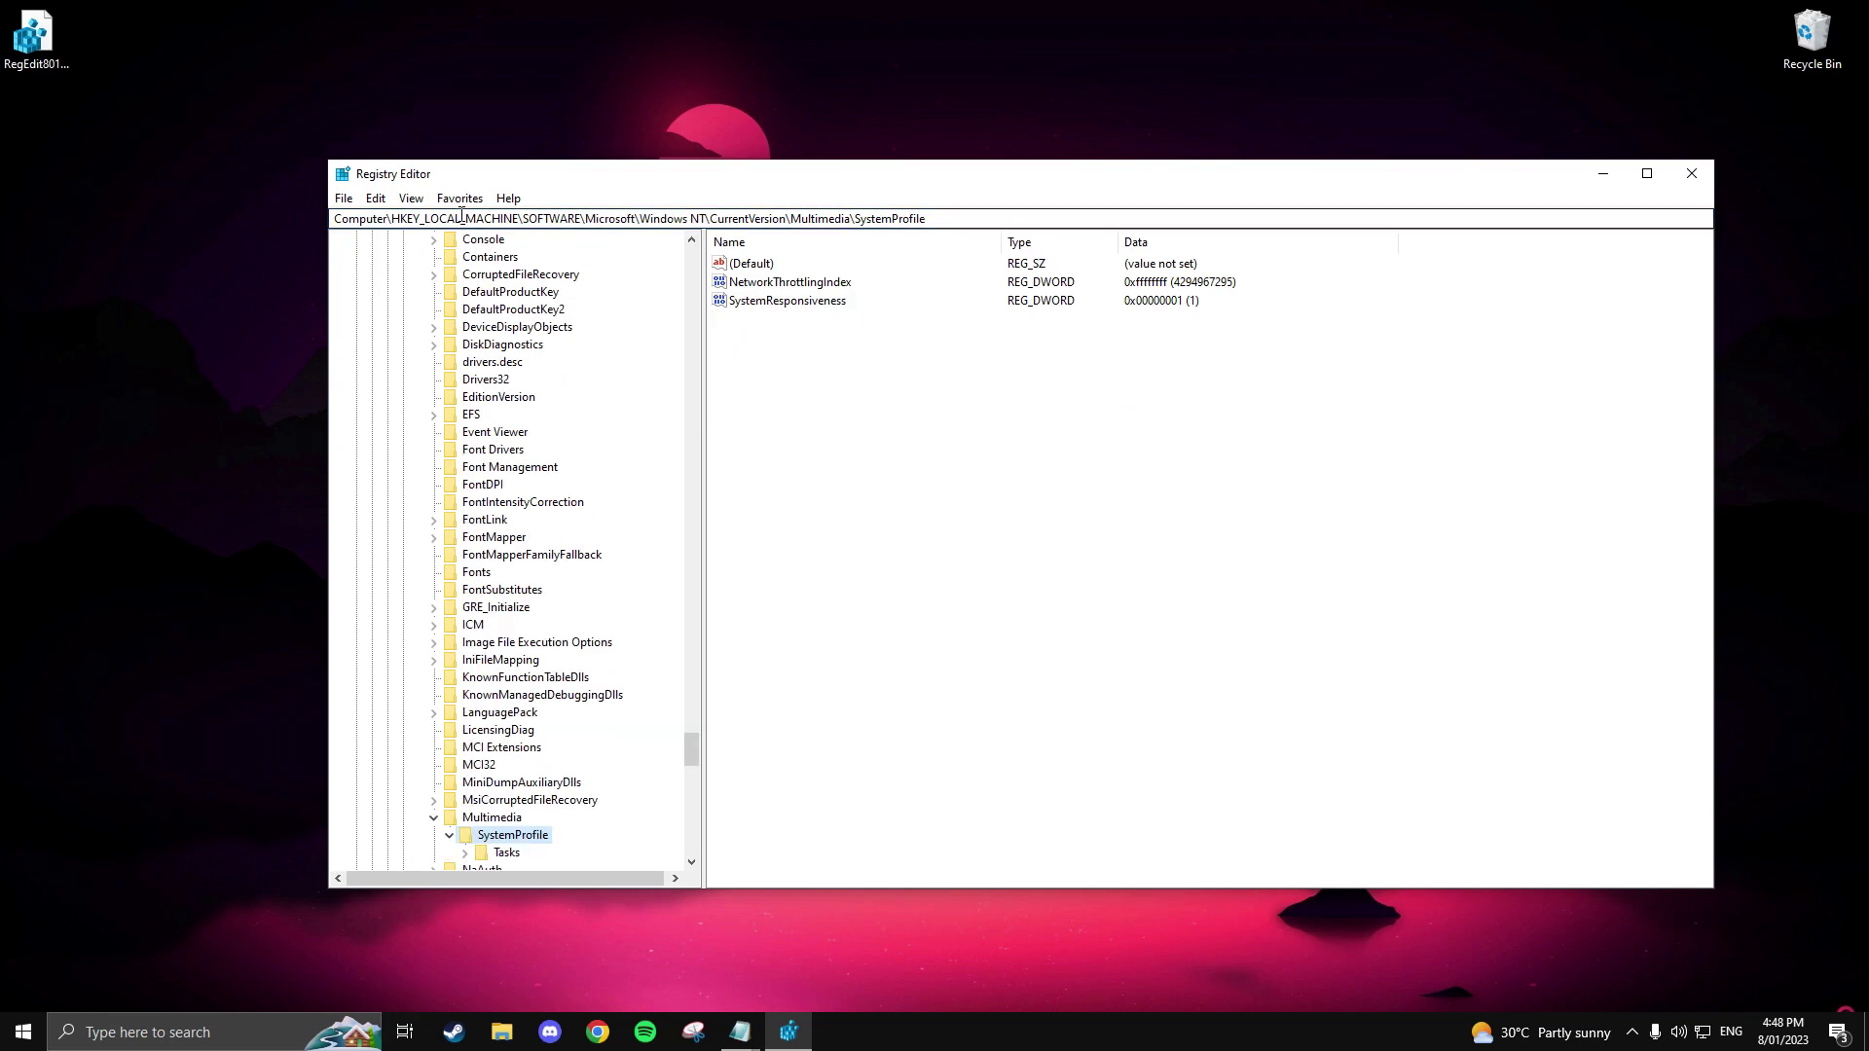
Set the SystemResponsiveness value data to 1 in hexadecimal.
left_click(780, 304)
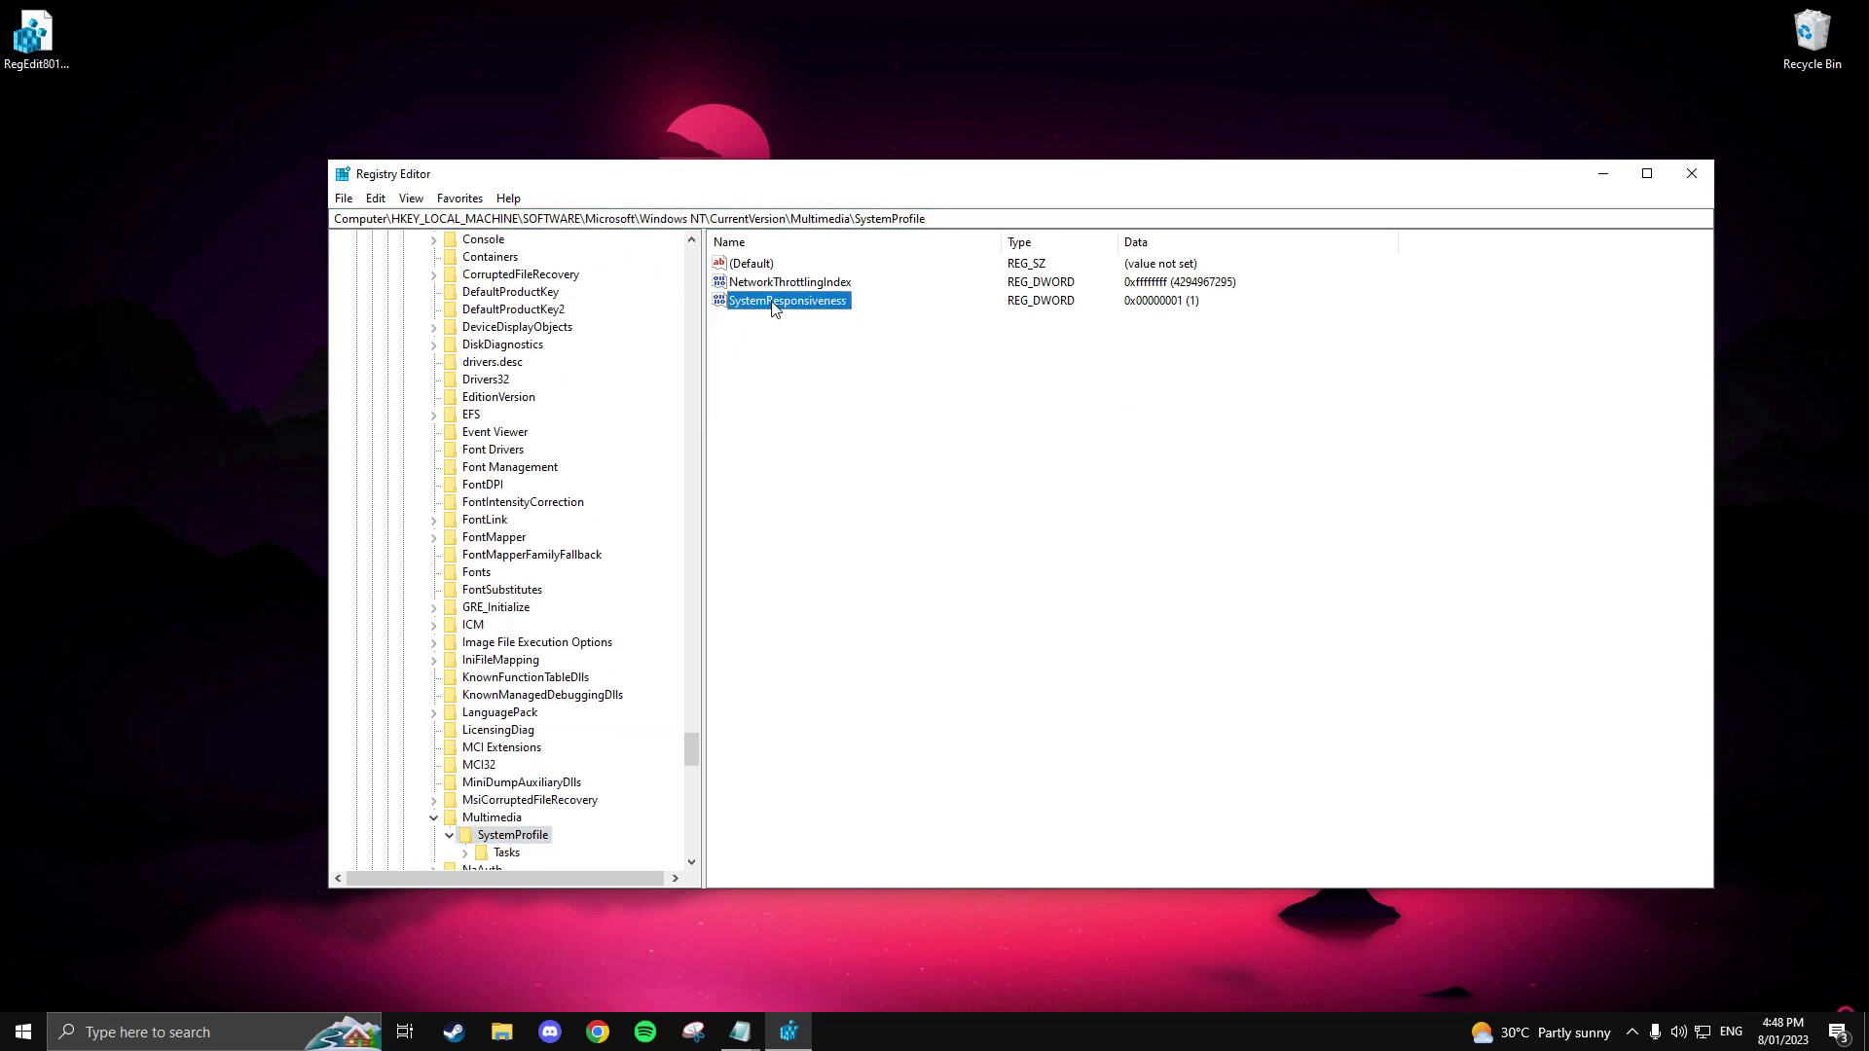
double_click(790, 302)
left_click_drag(545, 261, 1027, 335)
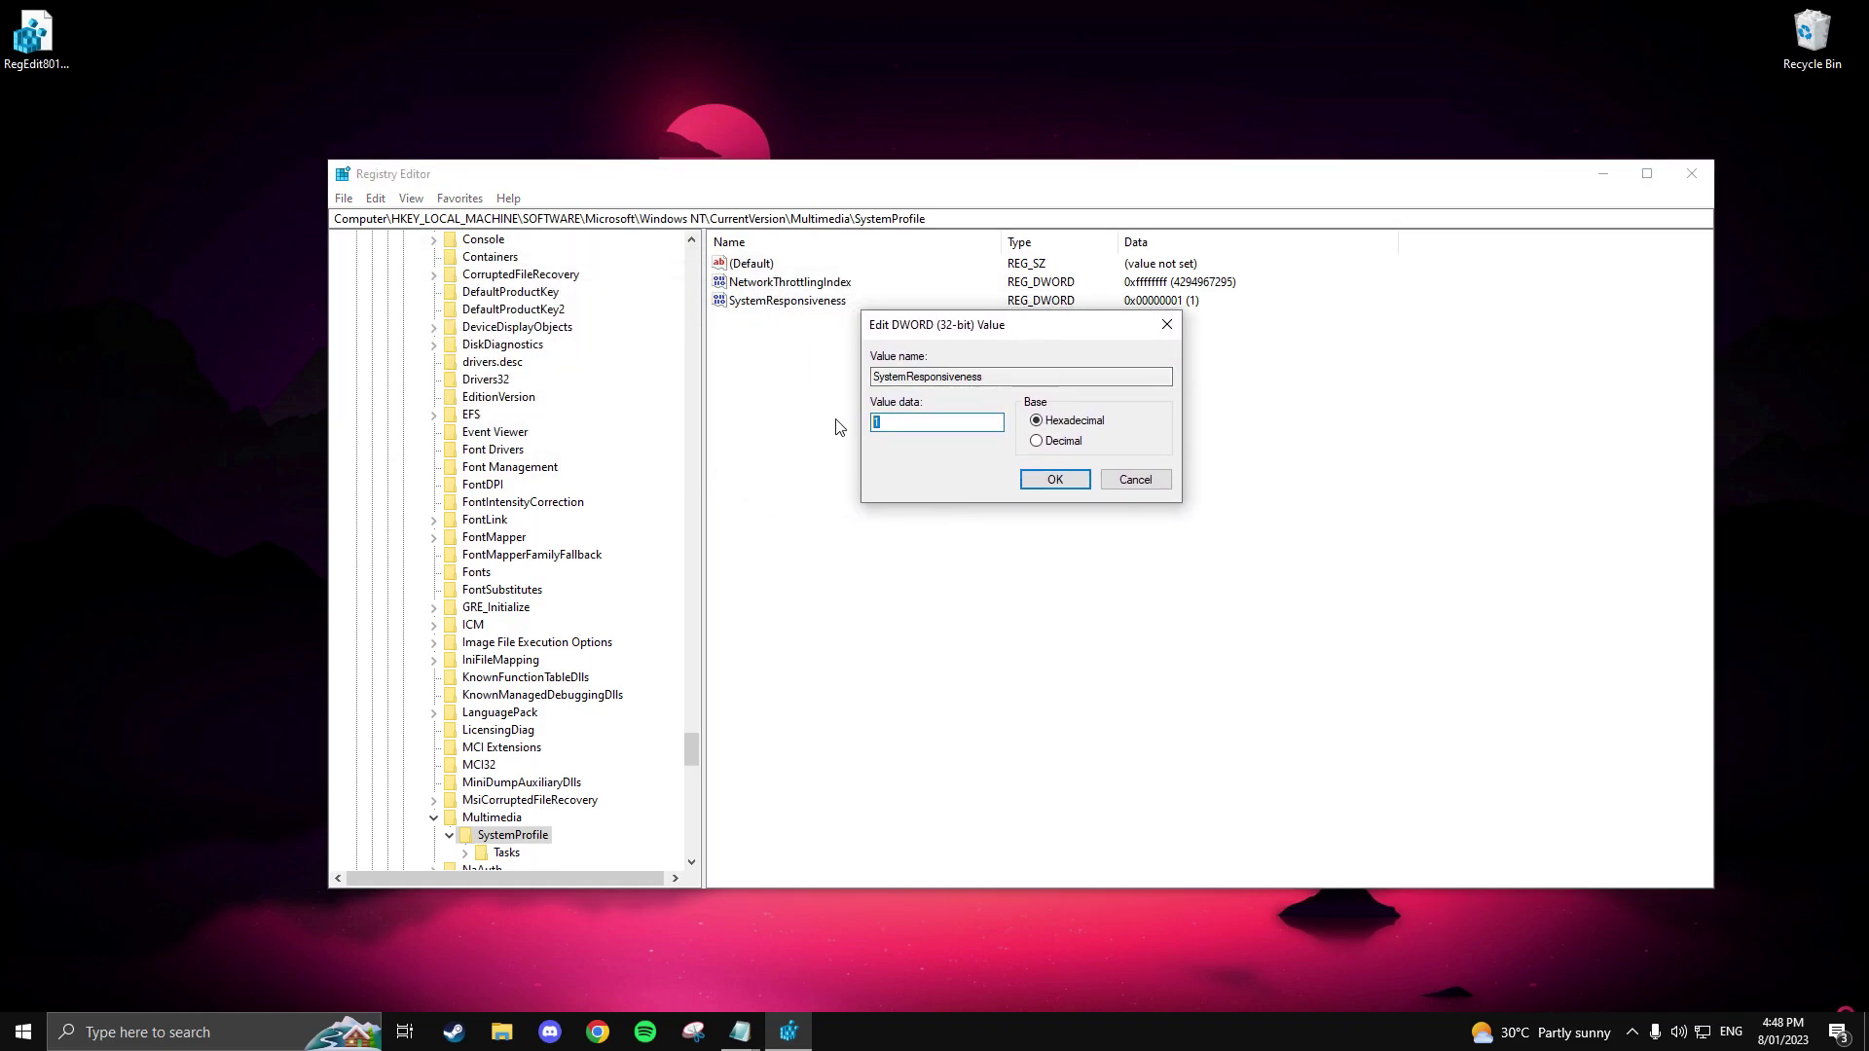
key("End")
left_click(1056, 480)
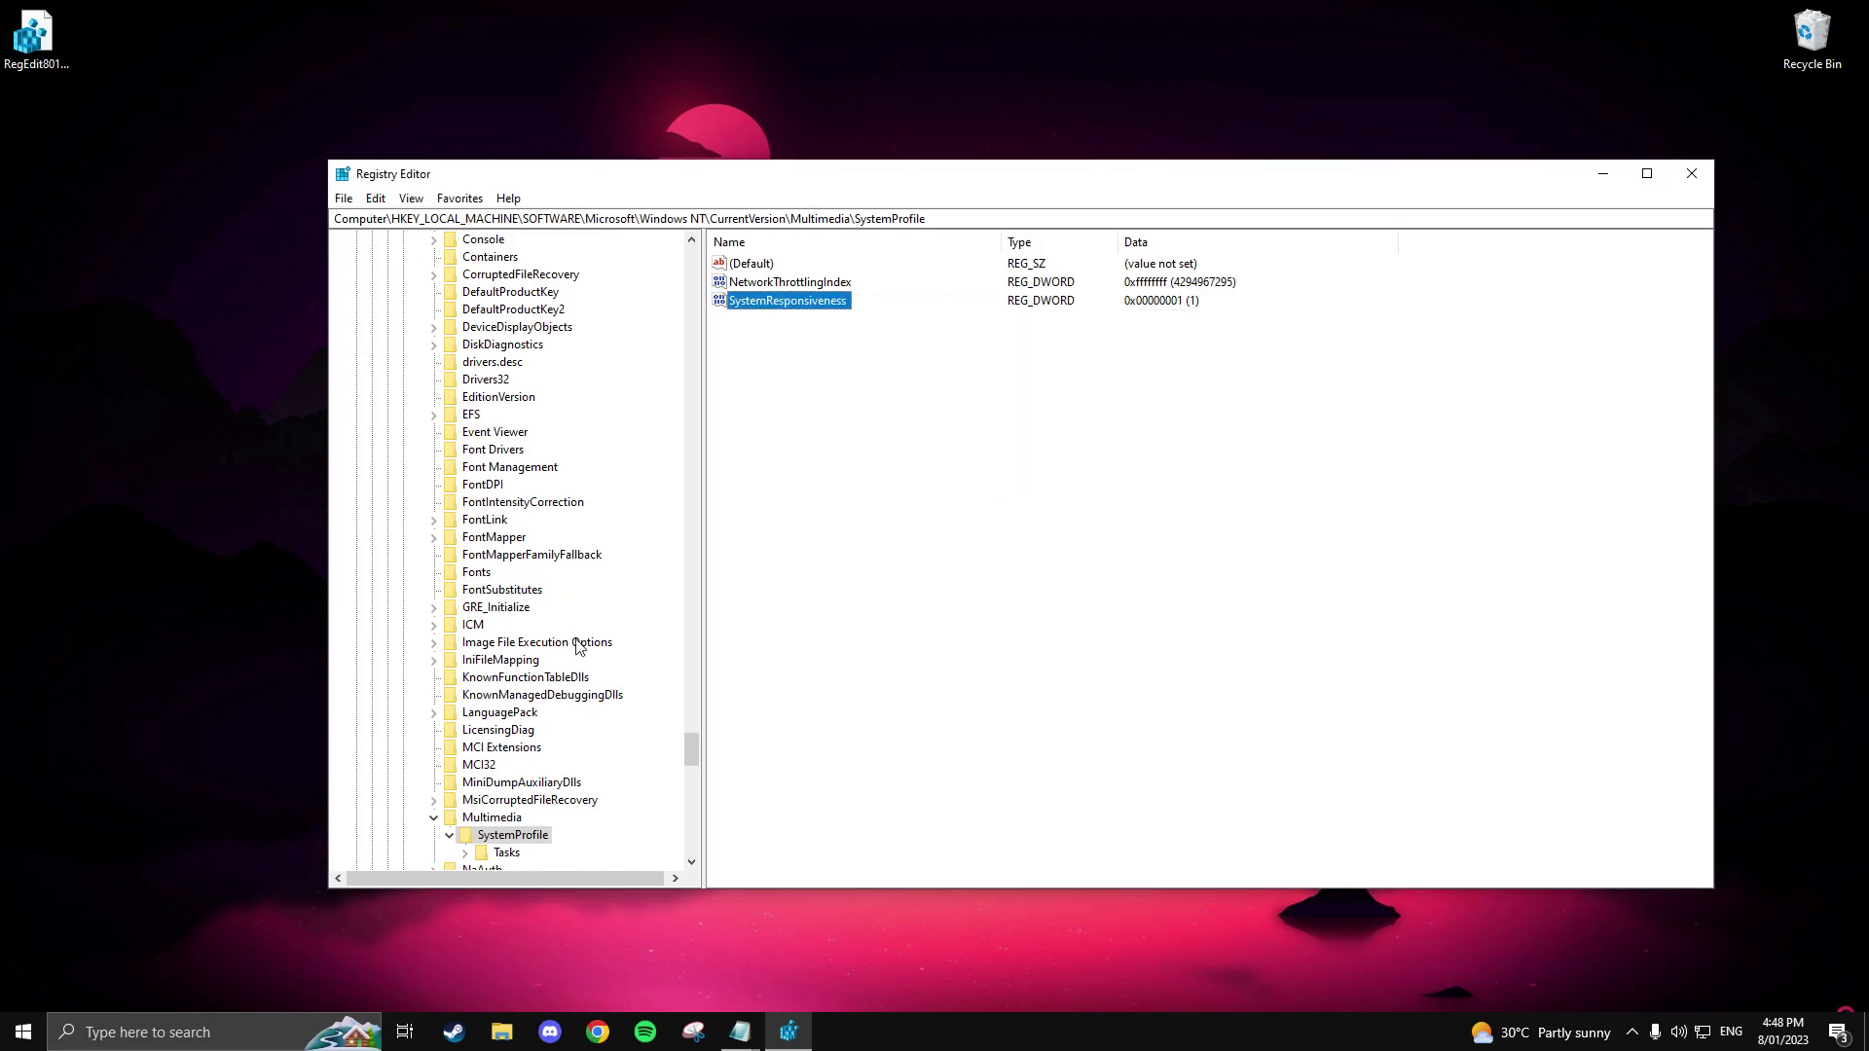
Expand the Tasks key under SystemProfile and select its Games subkey.
scroll(578, 647, "down", 3)
double_click(503, 696)
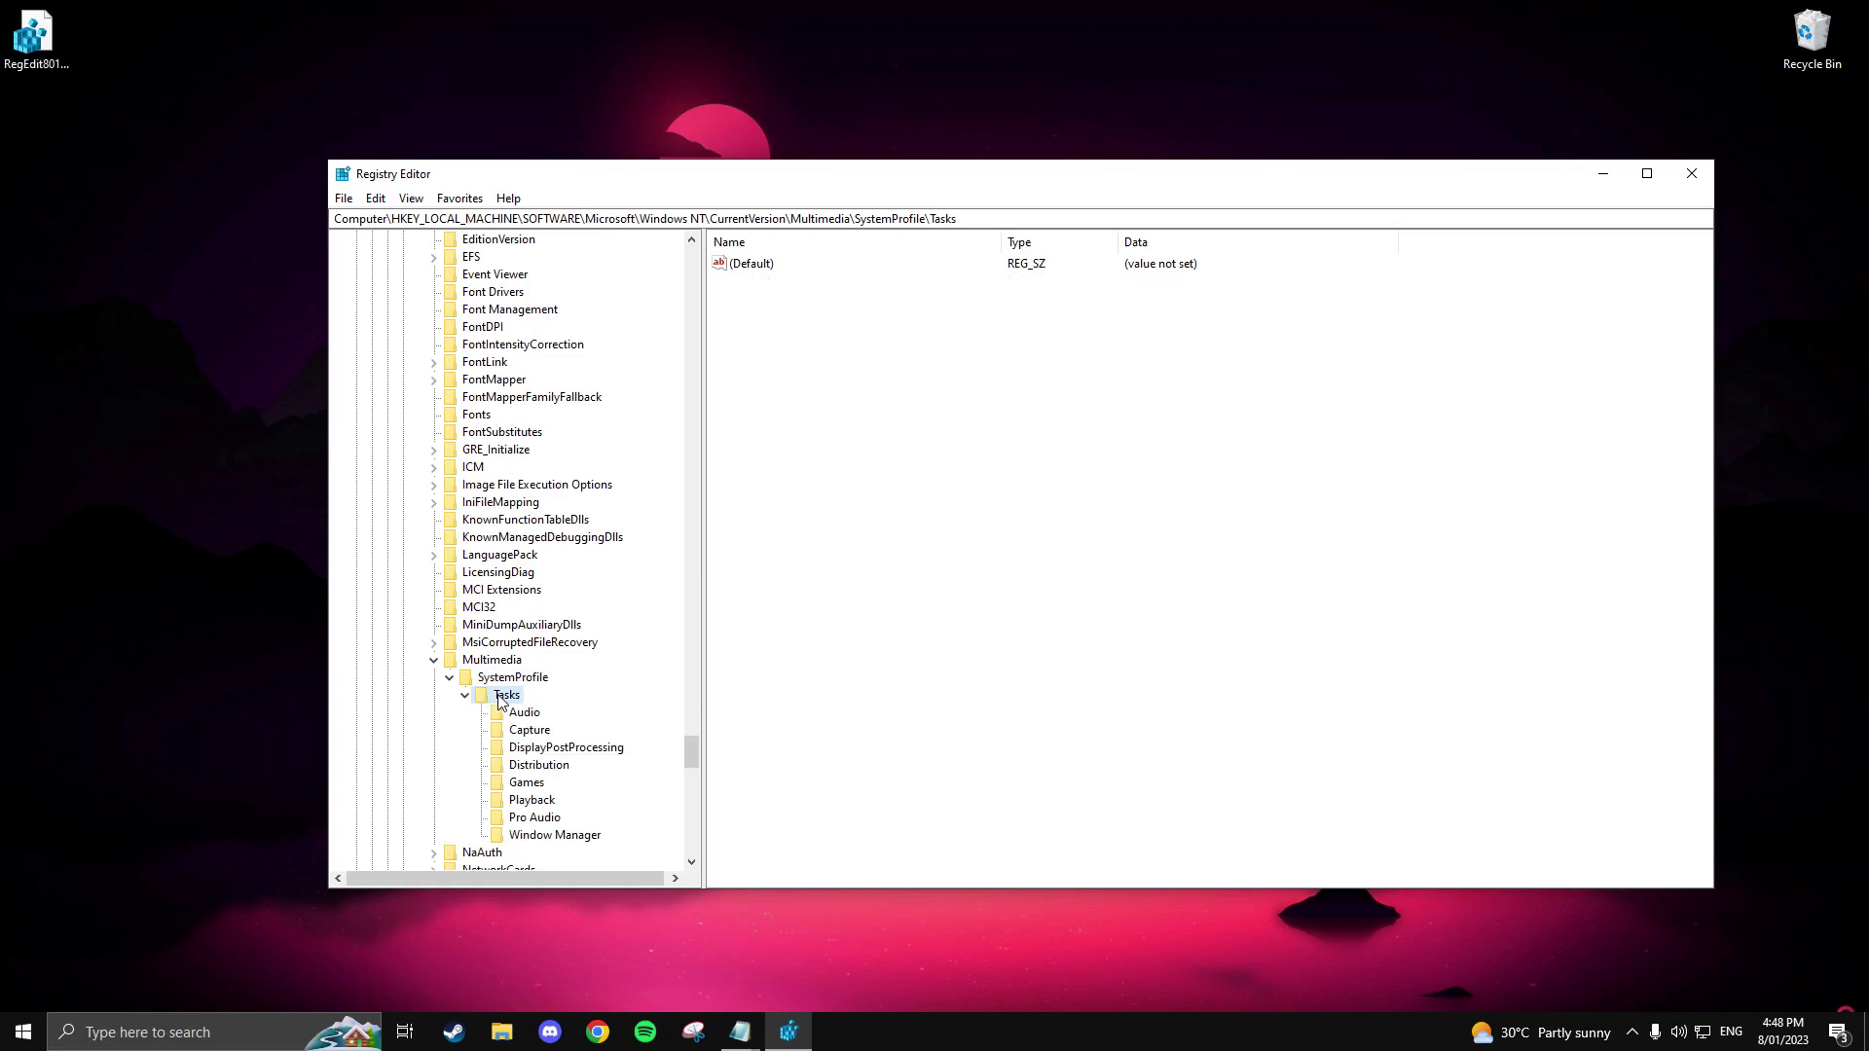
scroll(624, 742, "down", 3)
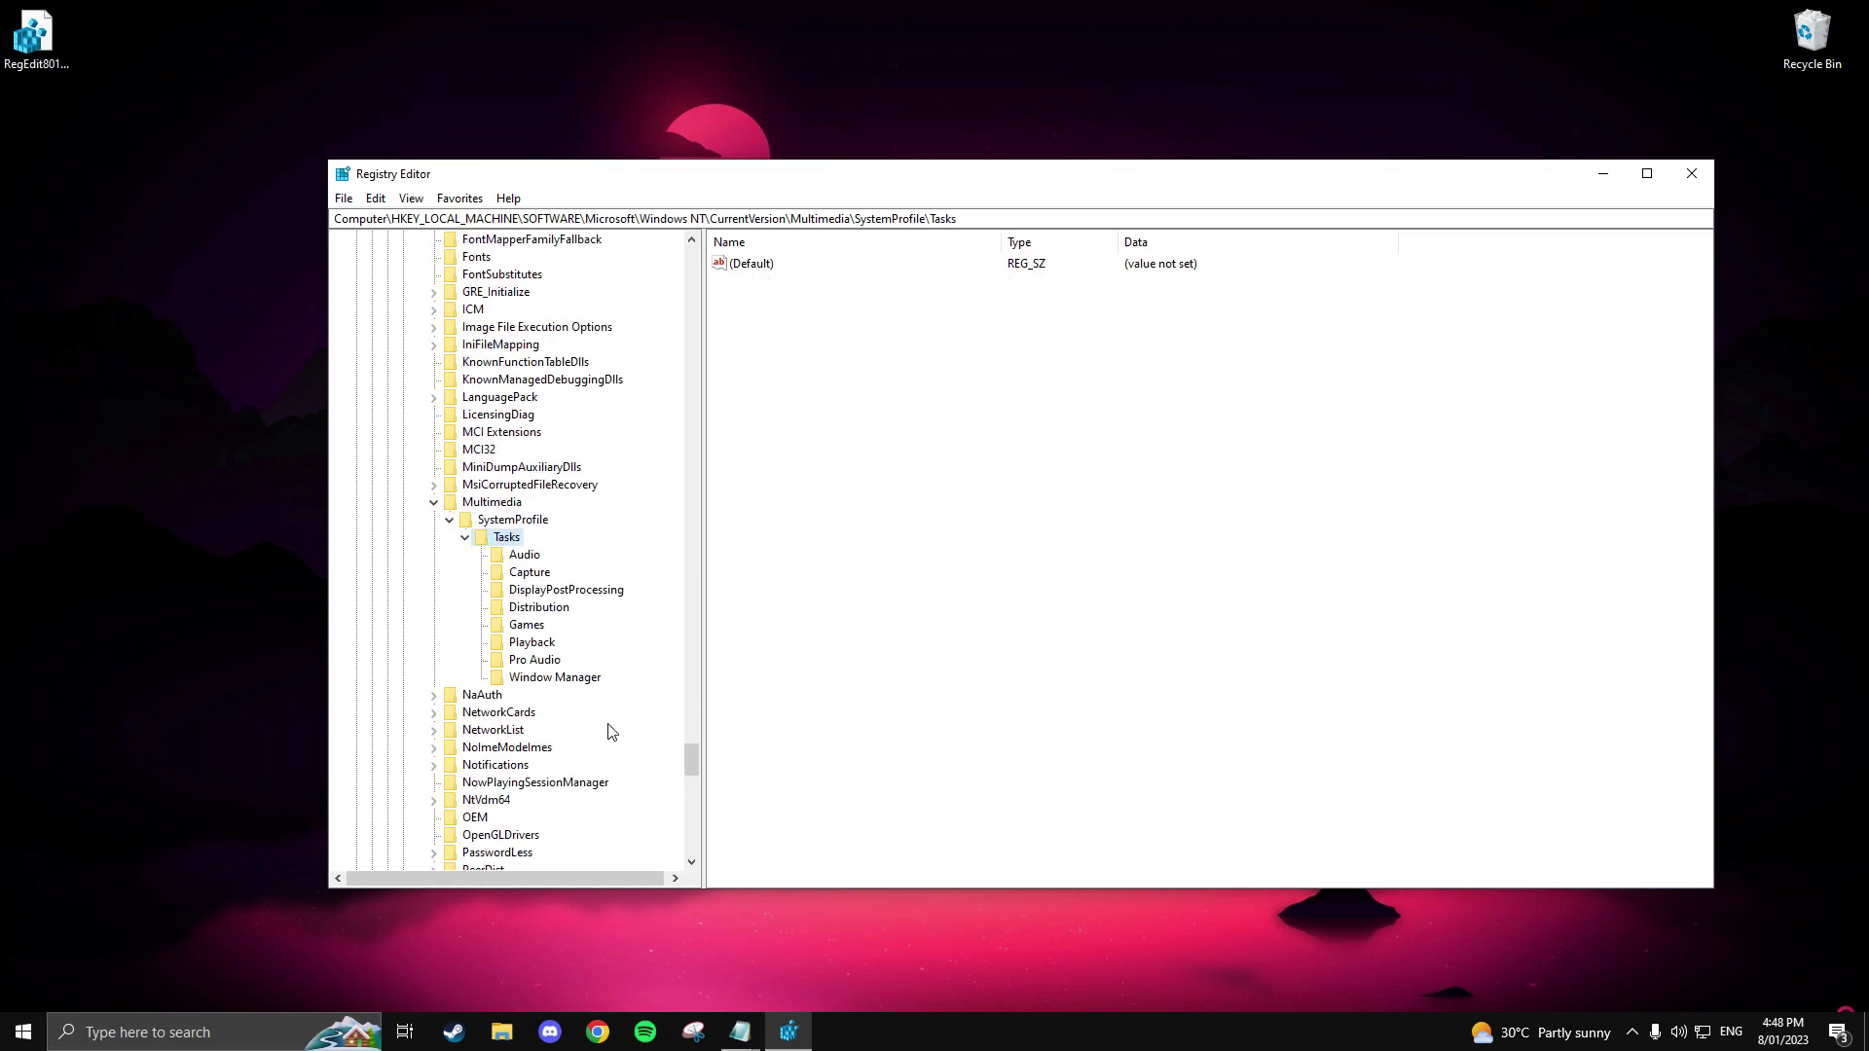
left_click(527, 626)
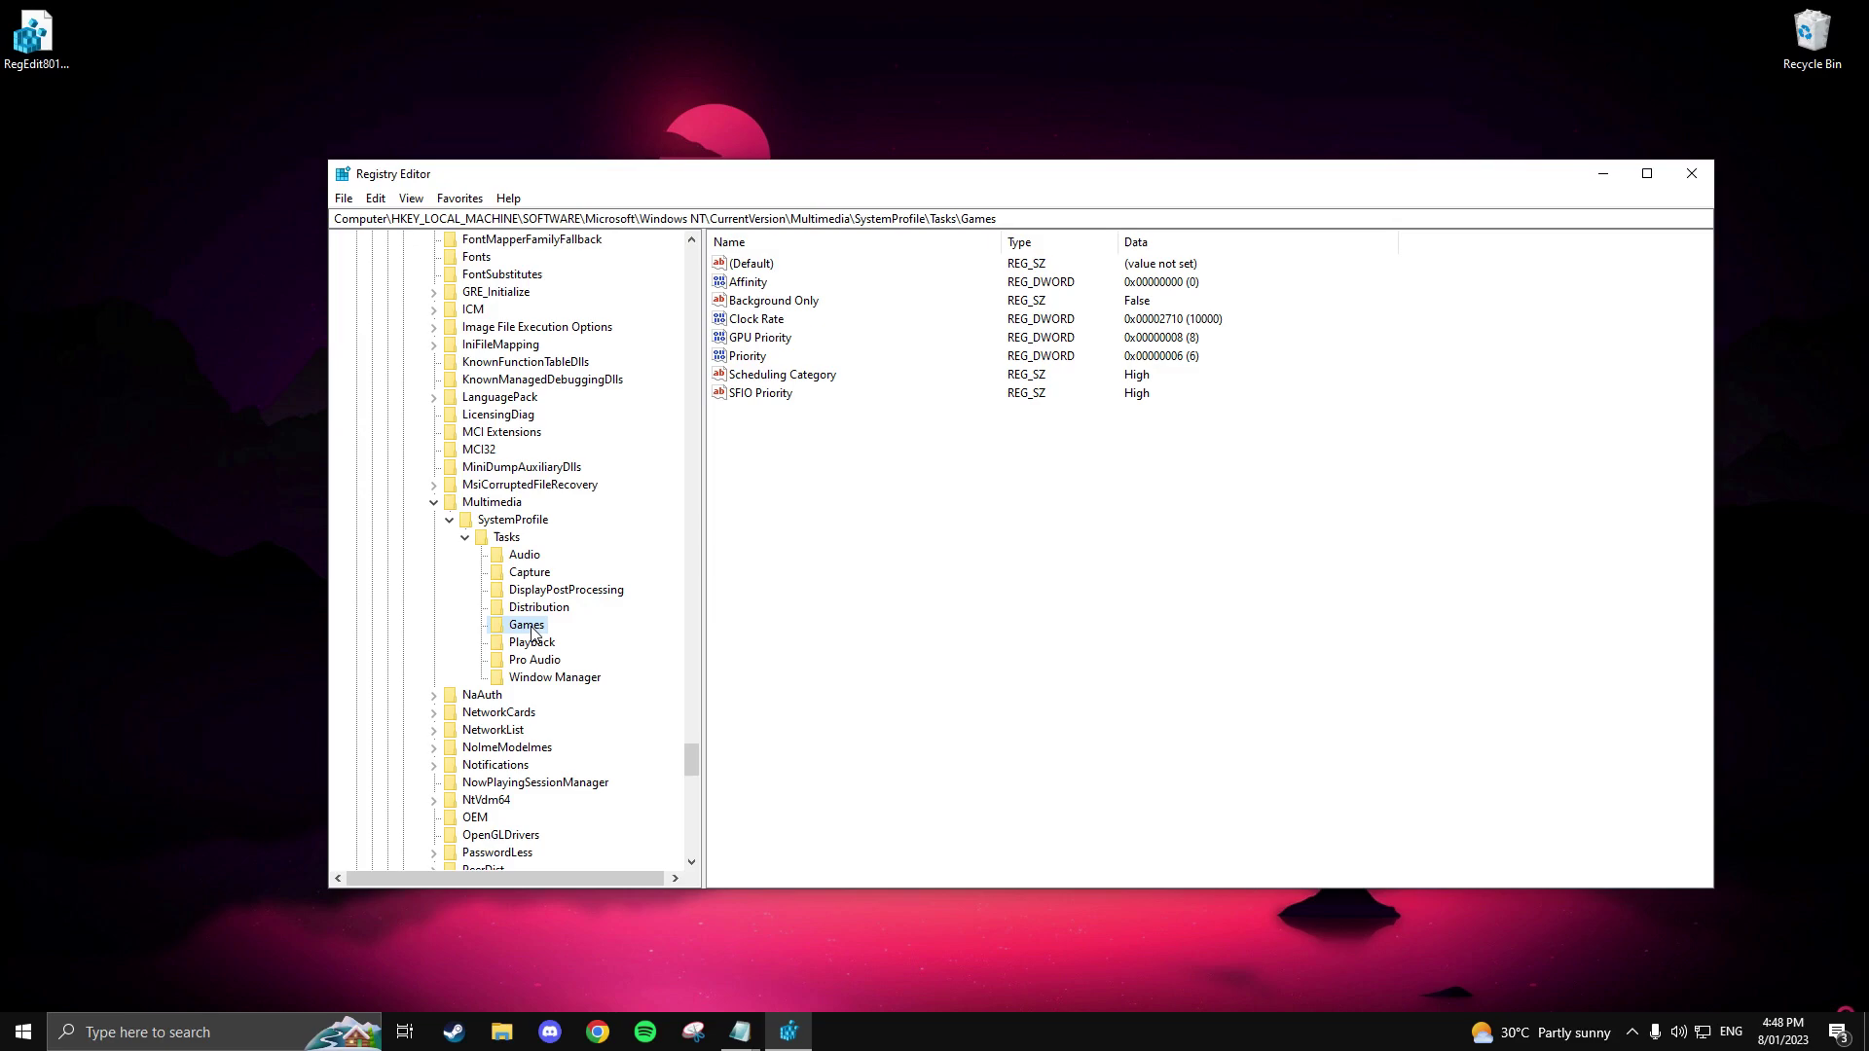
In the Games key, set GPU Priority to 8 and Priority to 6.
double_click(750, 339)
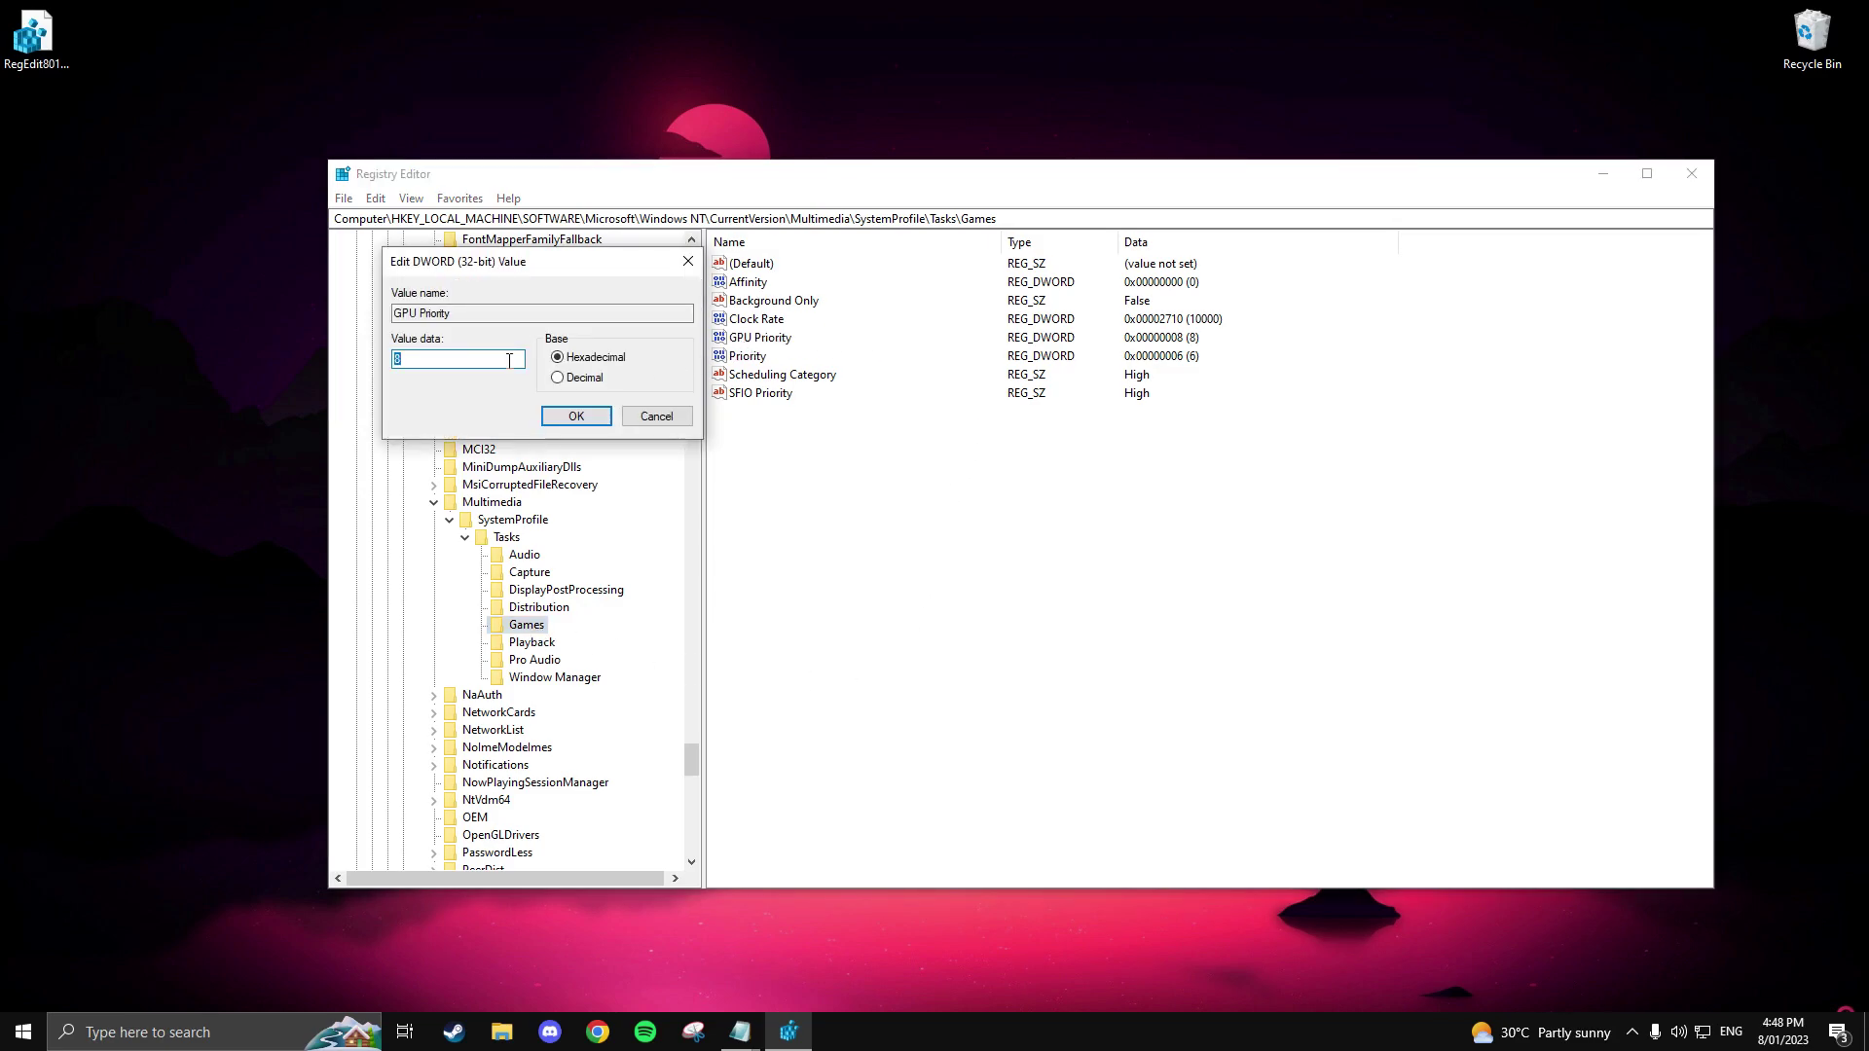
type("8")
left_click(576, 417)
type("6")
left_click(576, 416)
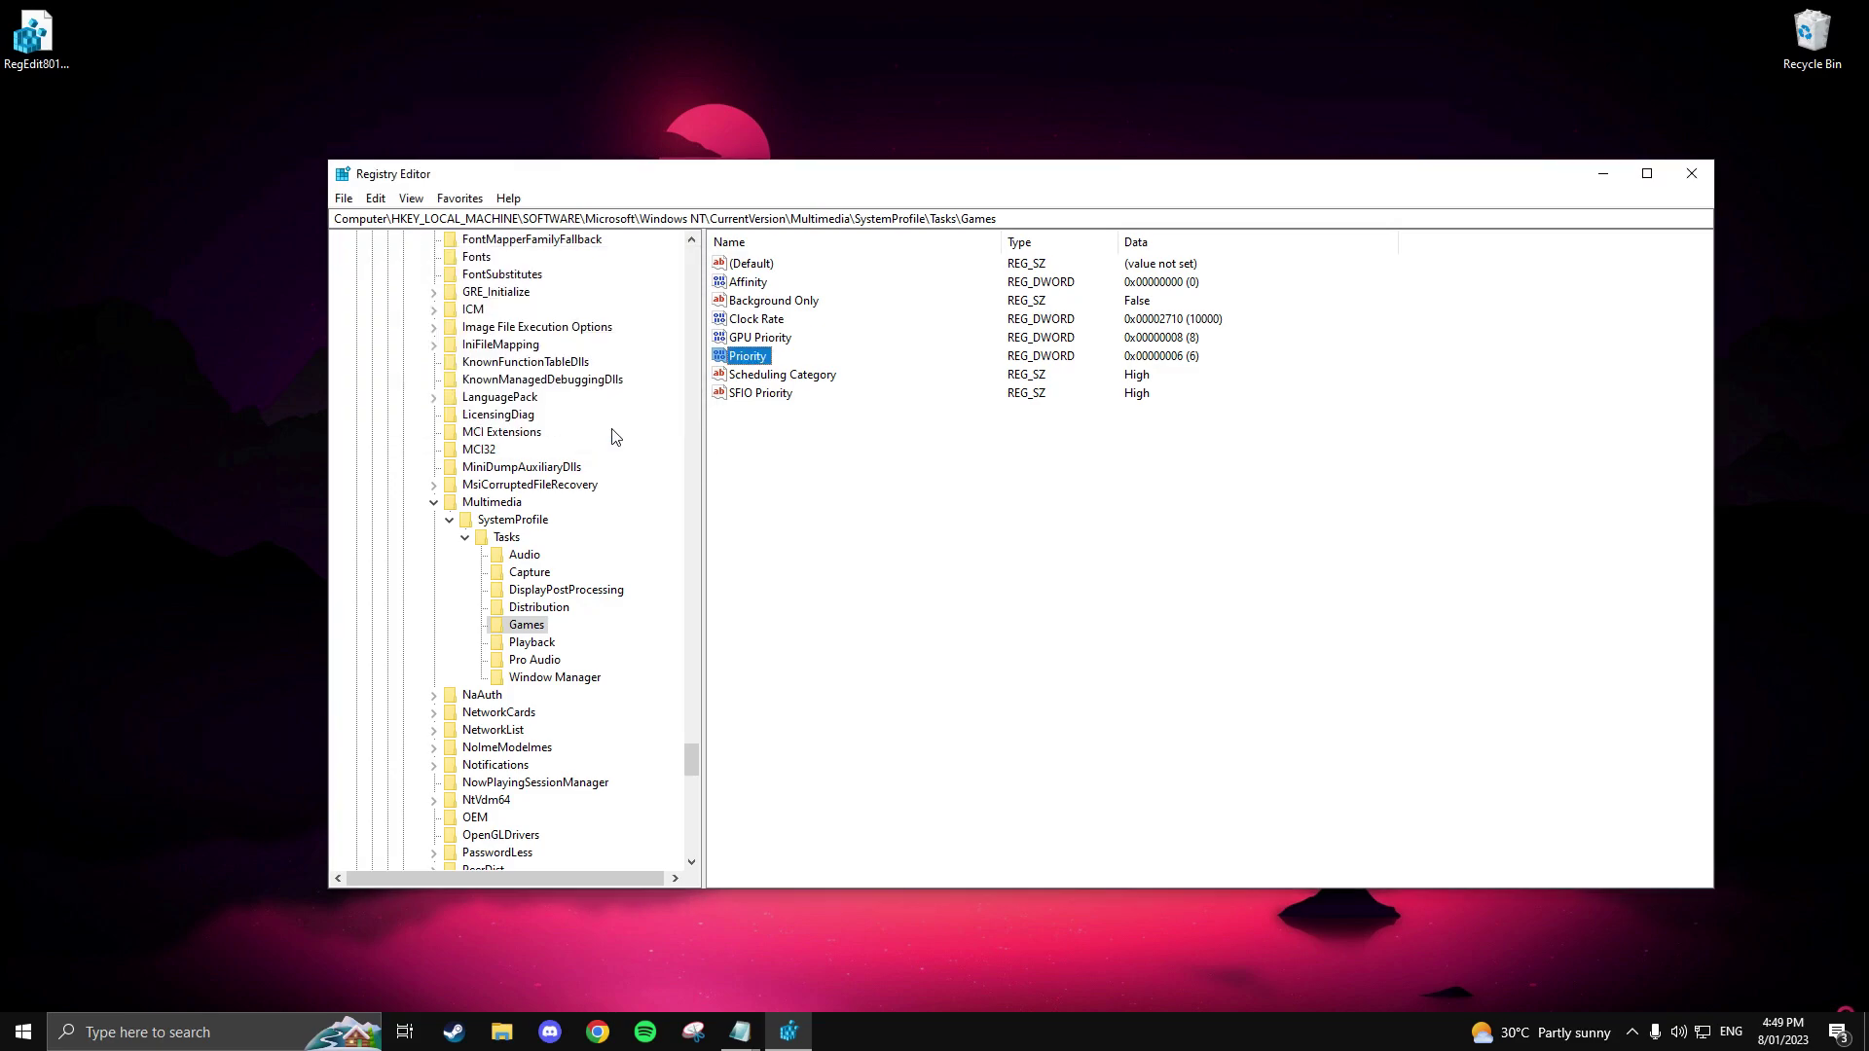
Set Scheduling Category and SFIO Priority to High in the Games key, and close Registry Editor.
double_click(783, 376)
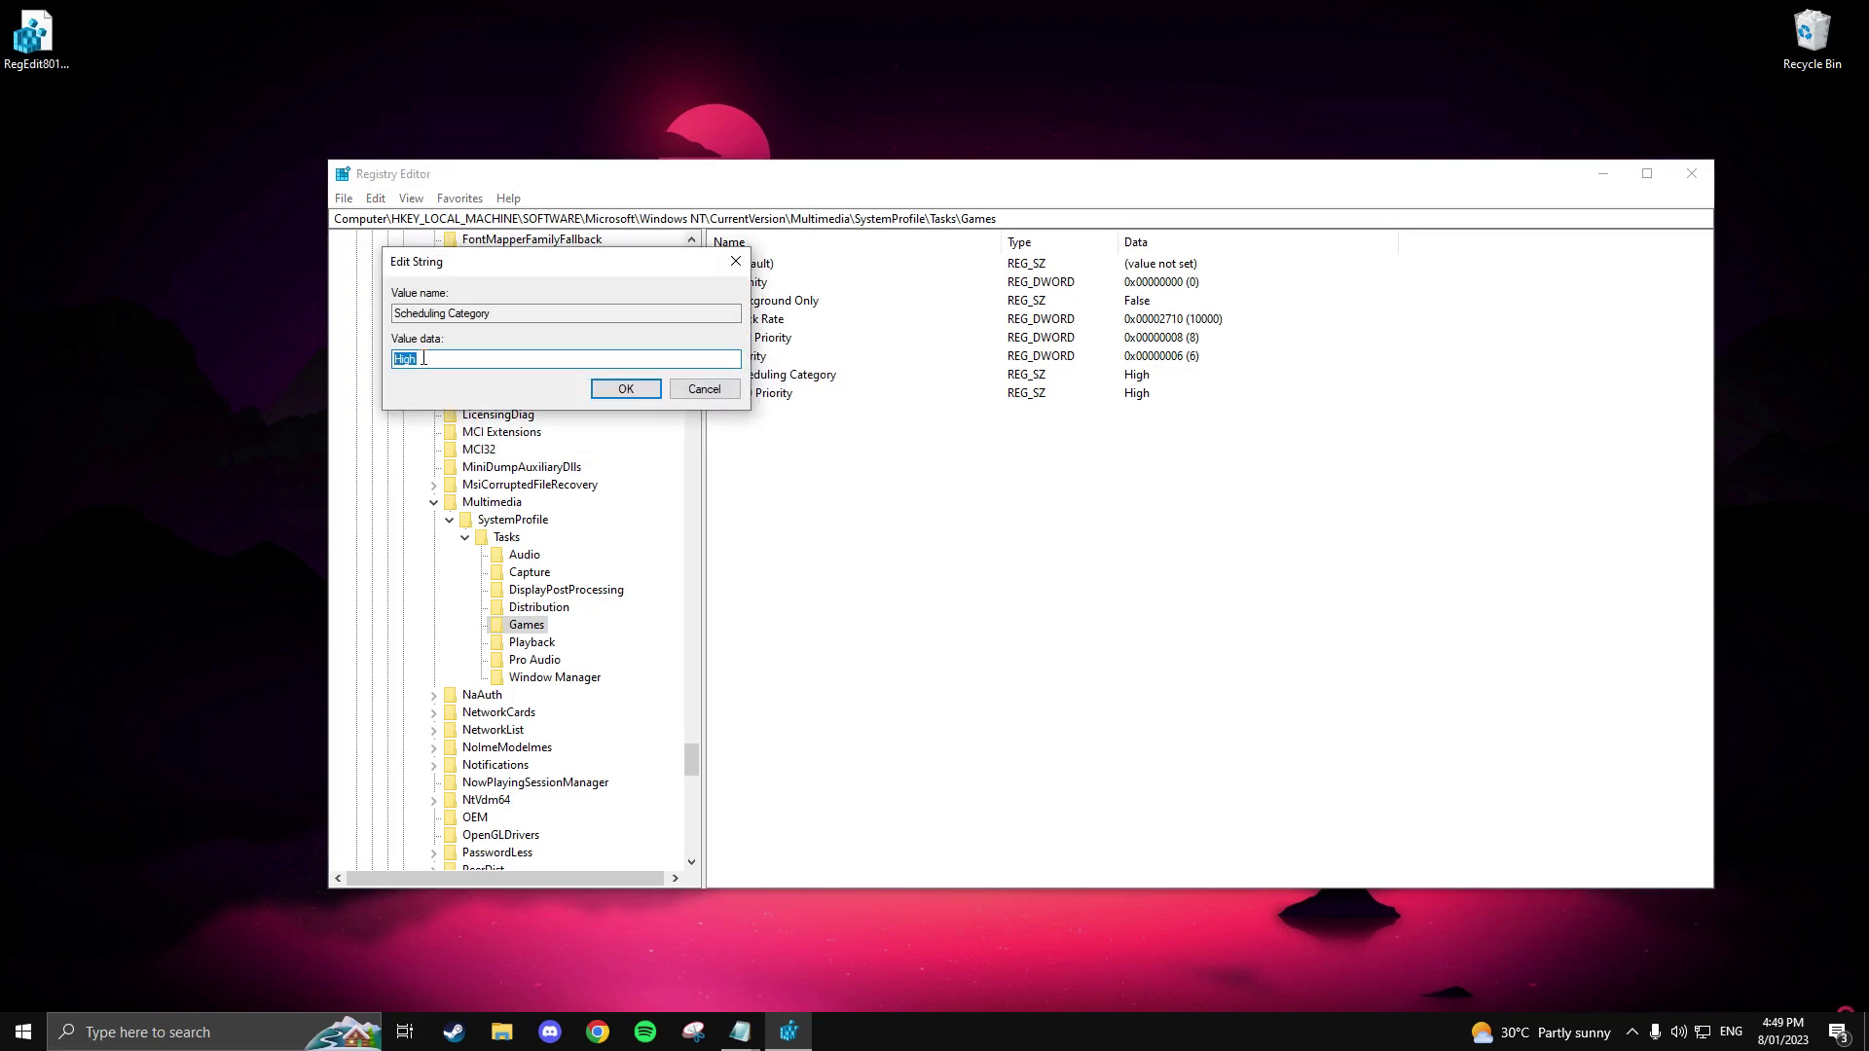
left_click(619, 389)
double_click(751, 395)
left_click(613, 395)
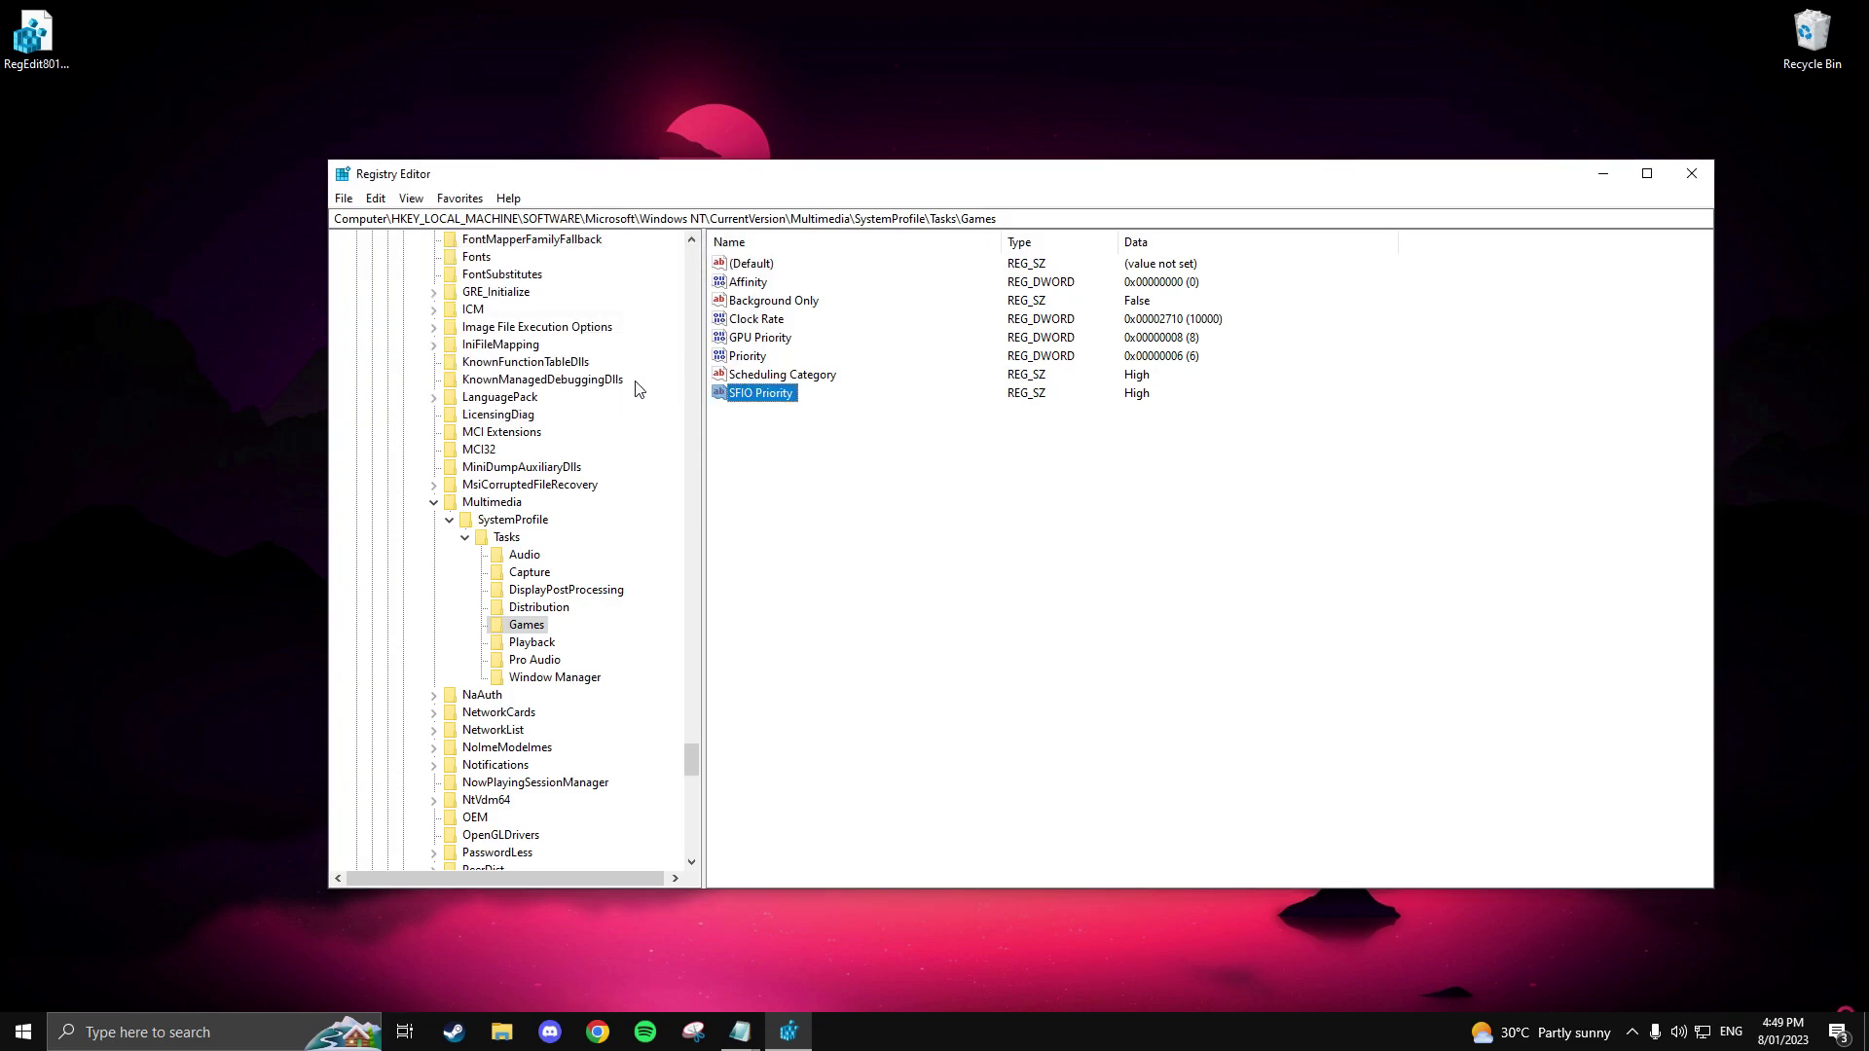
left_click(1681, 180)
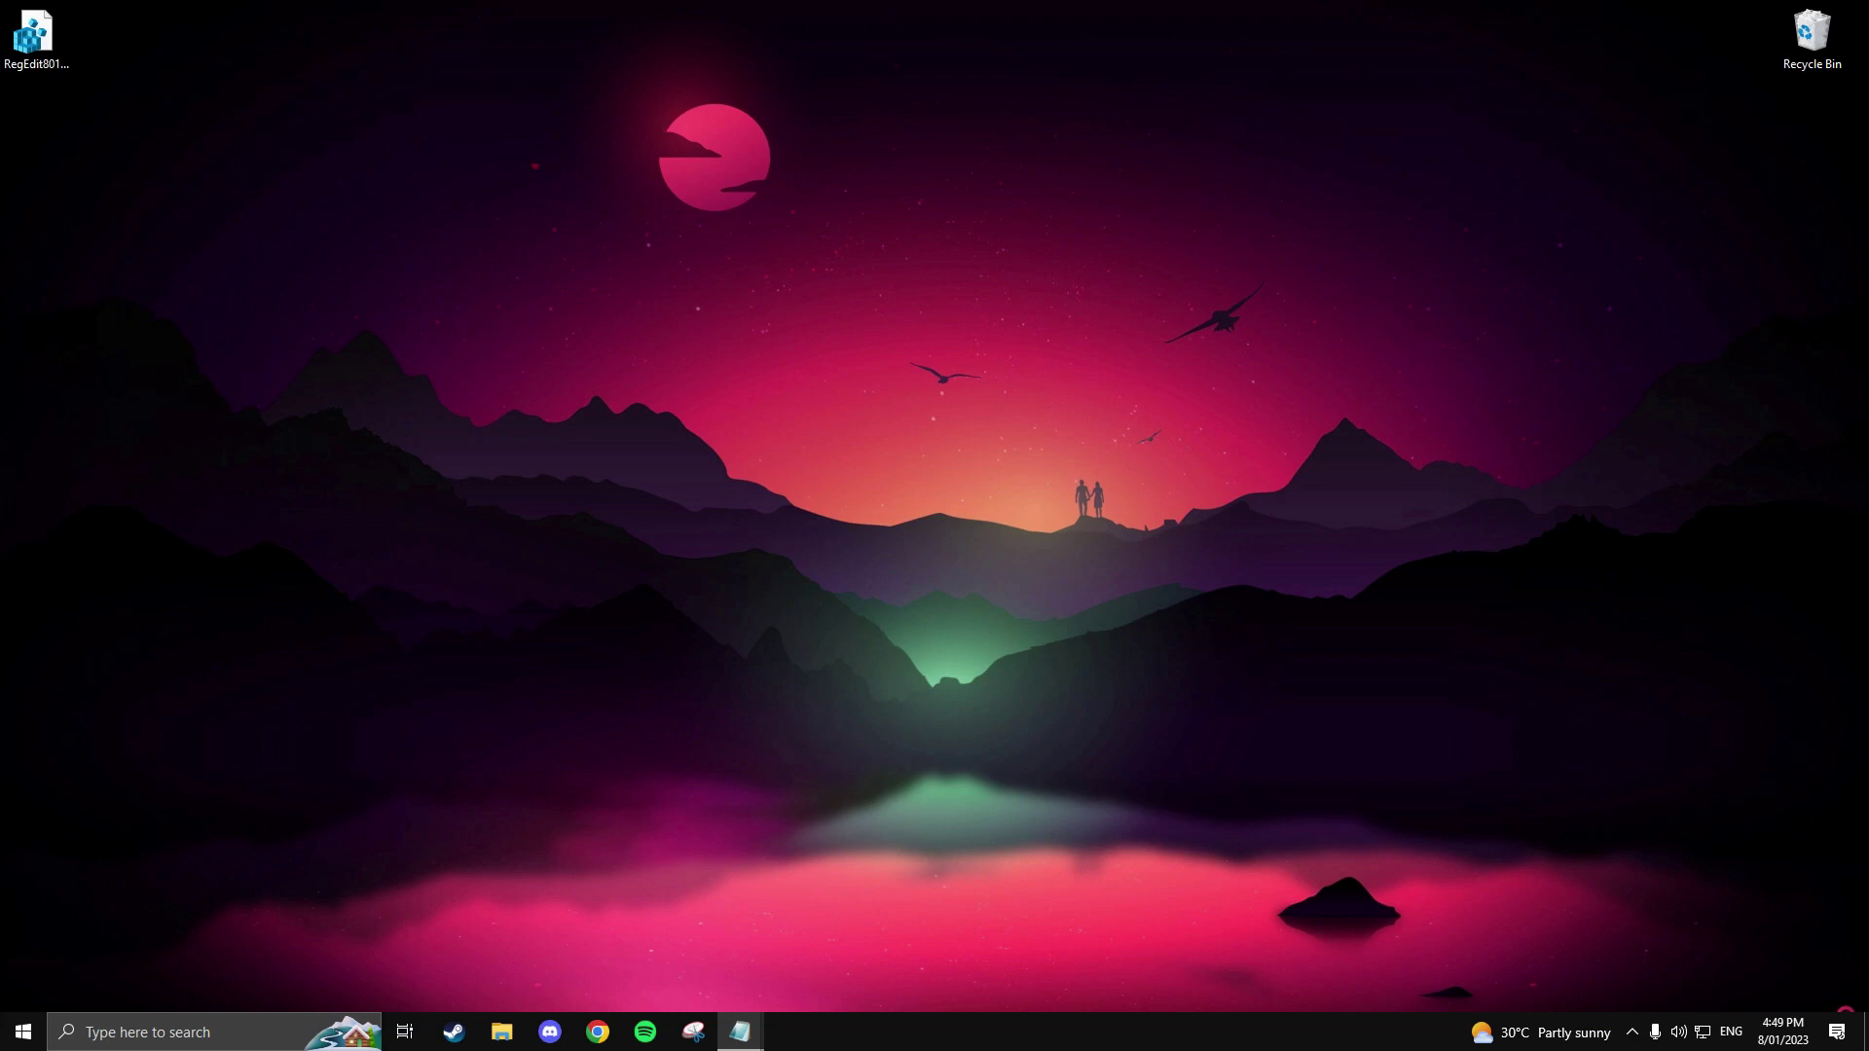
Open Task Manager and show its list of startup apps.
right_click(1003, 1029)
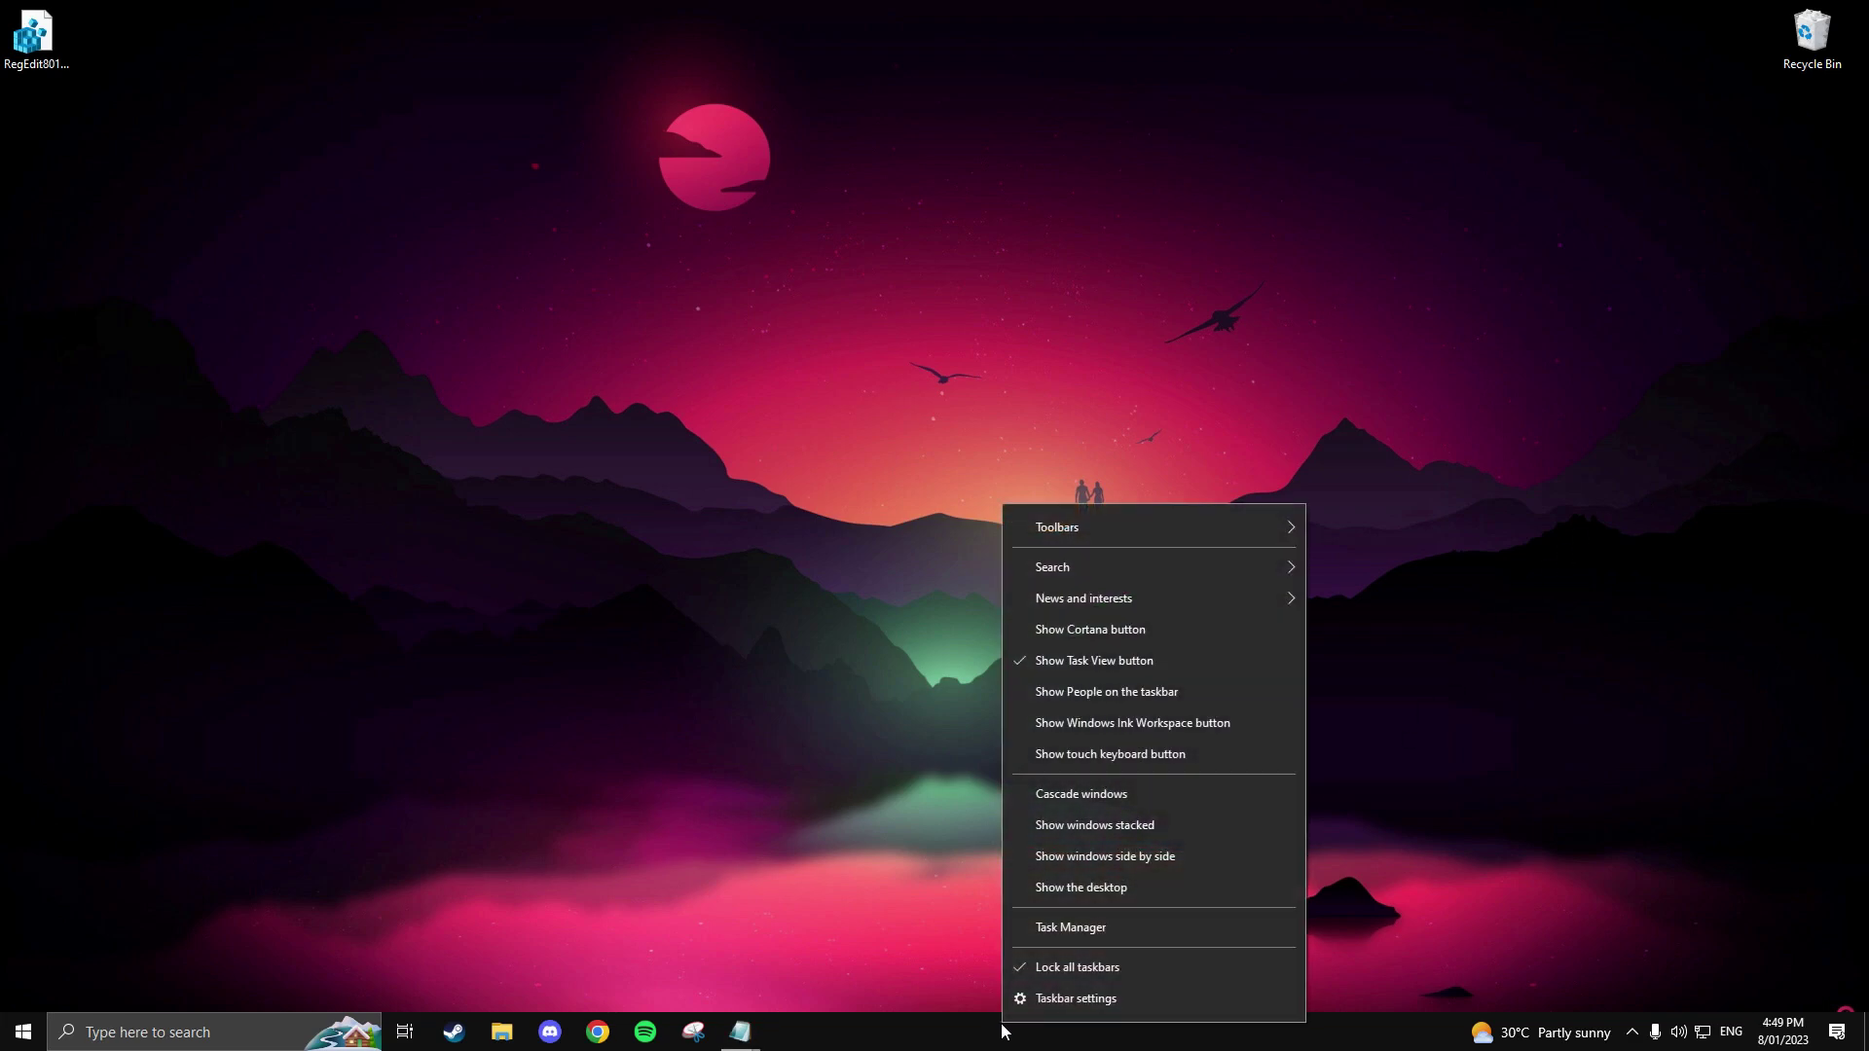
left_click(932, 917)
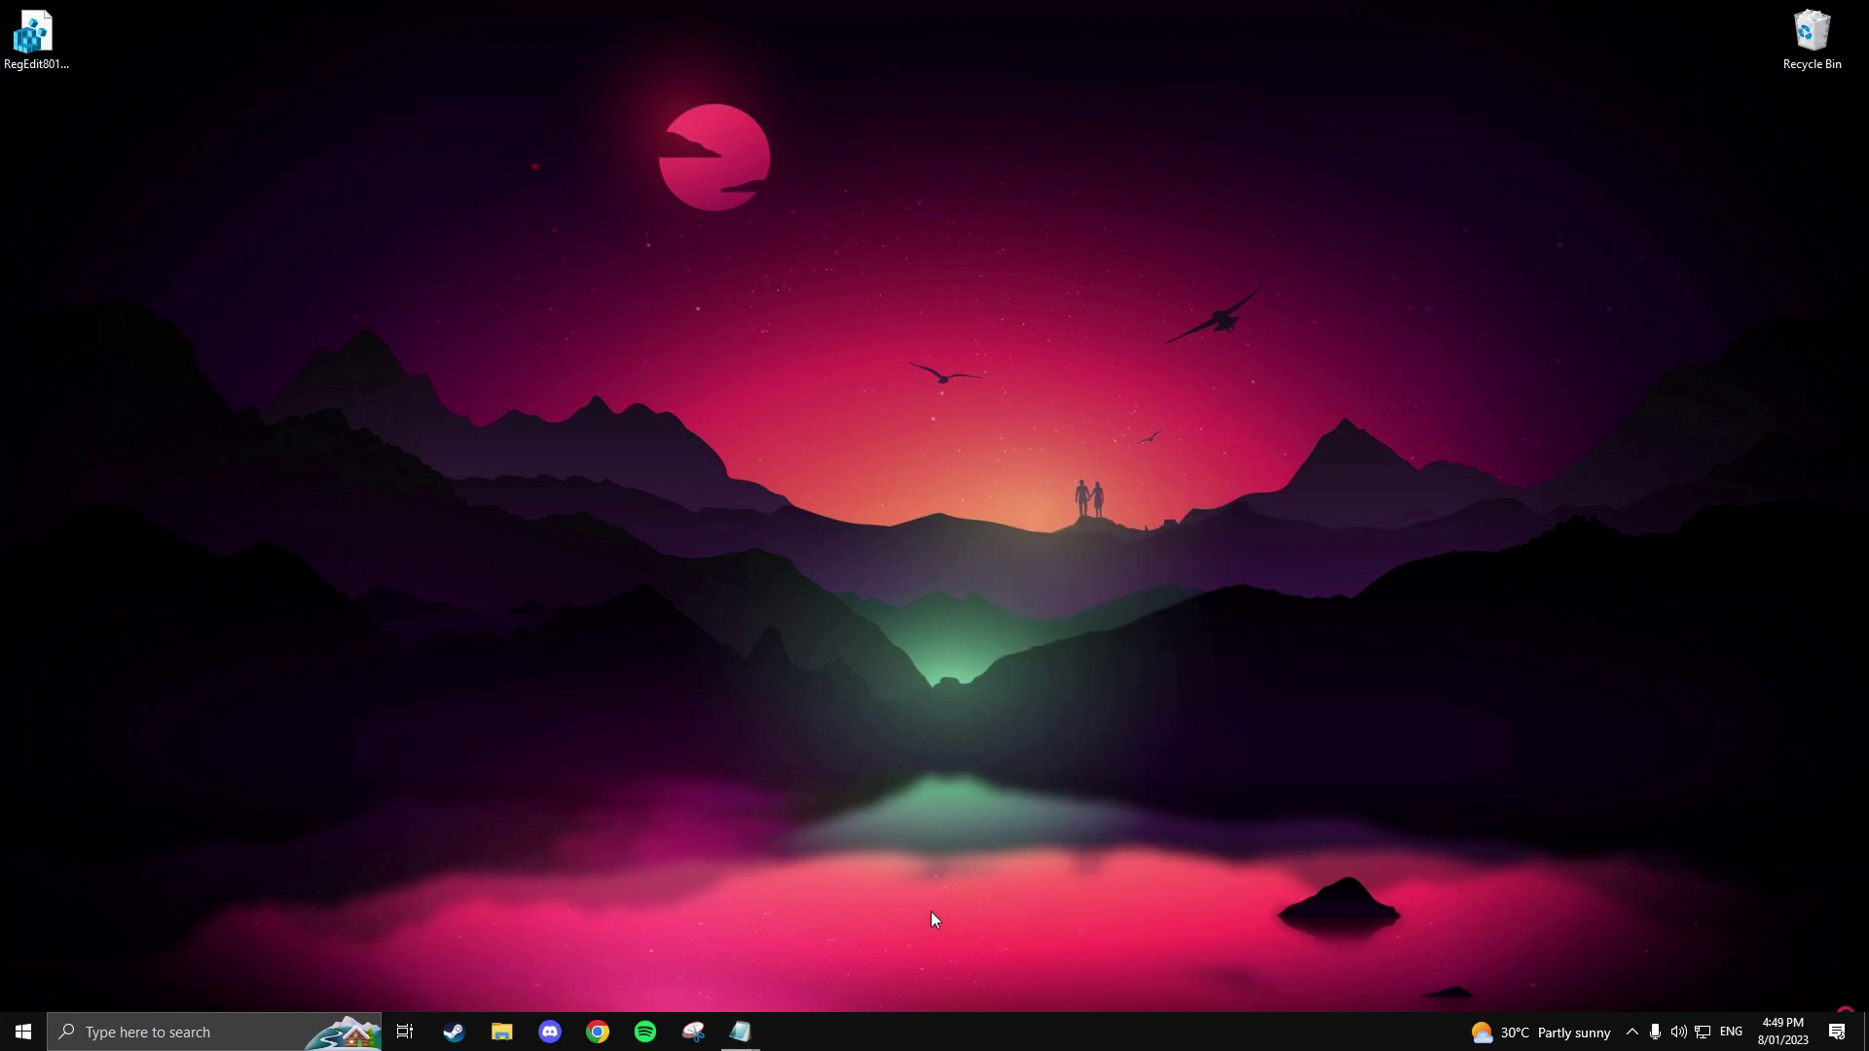
key("ctrl+shift+Escape")
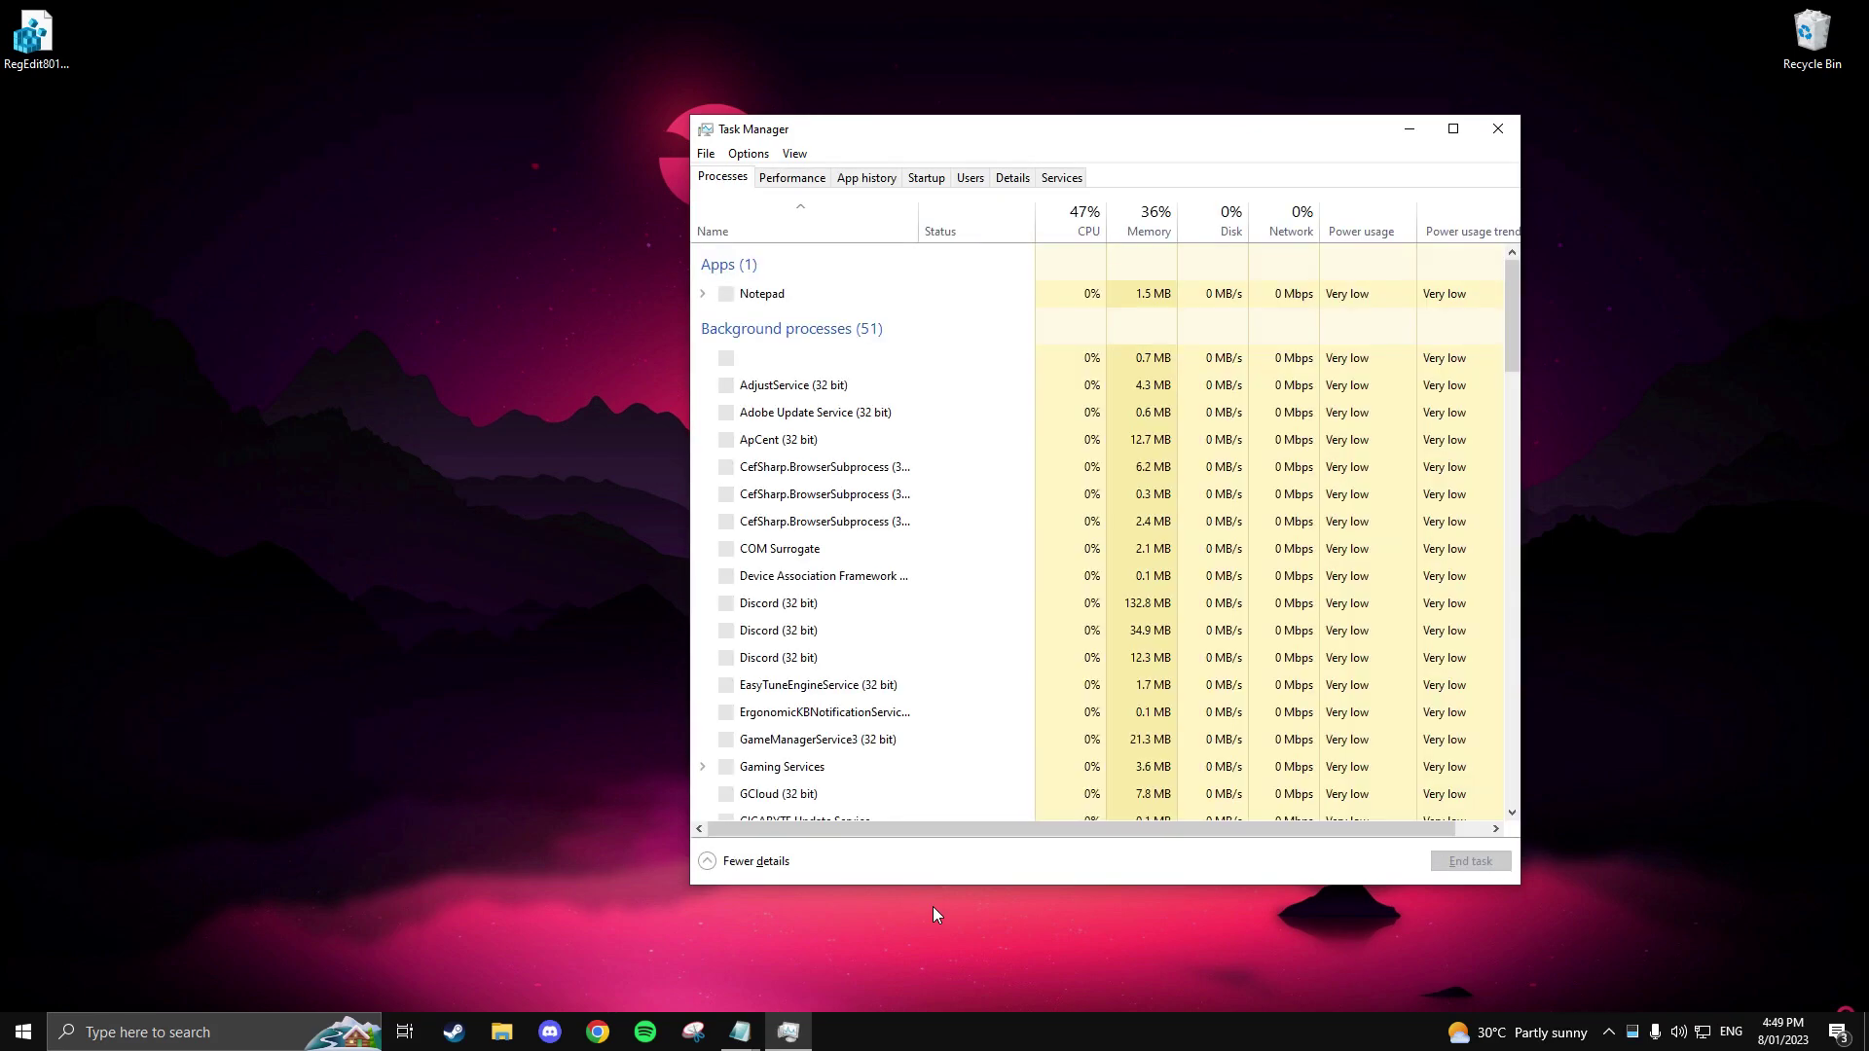
left_click(918, 191)
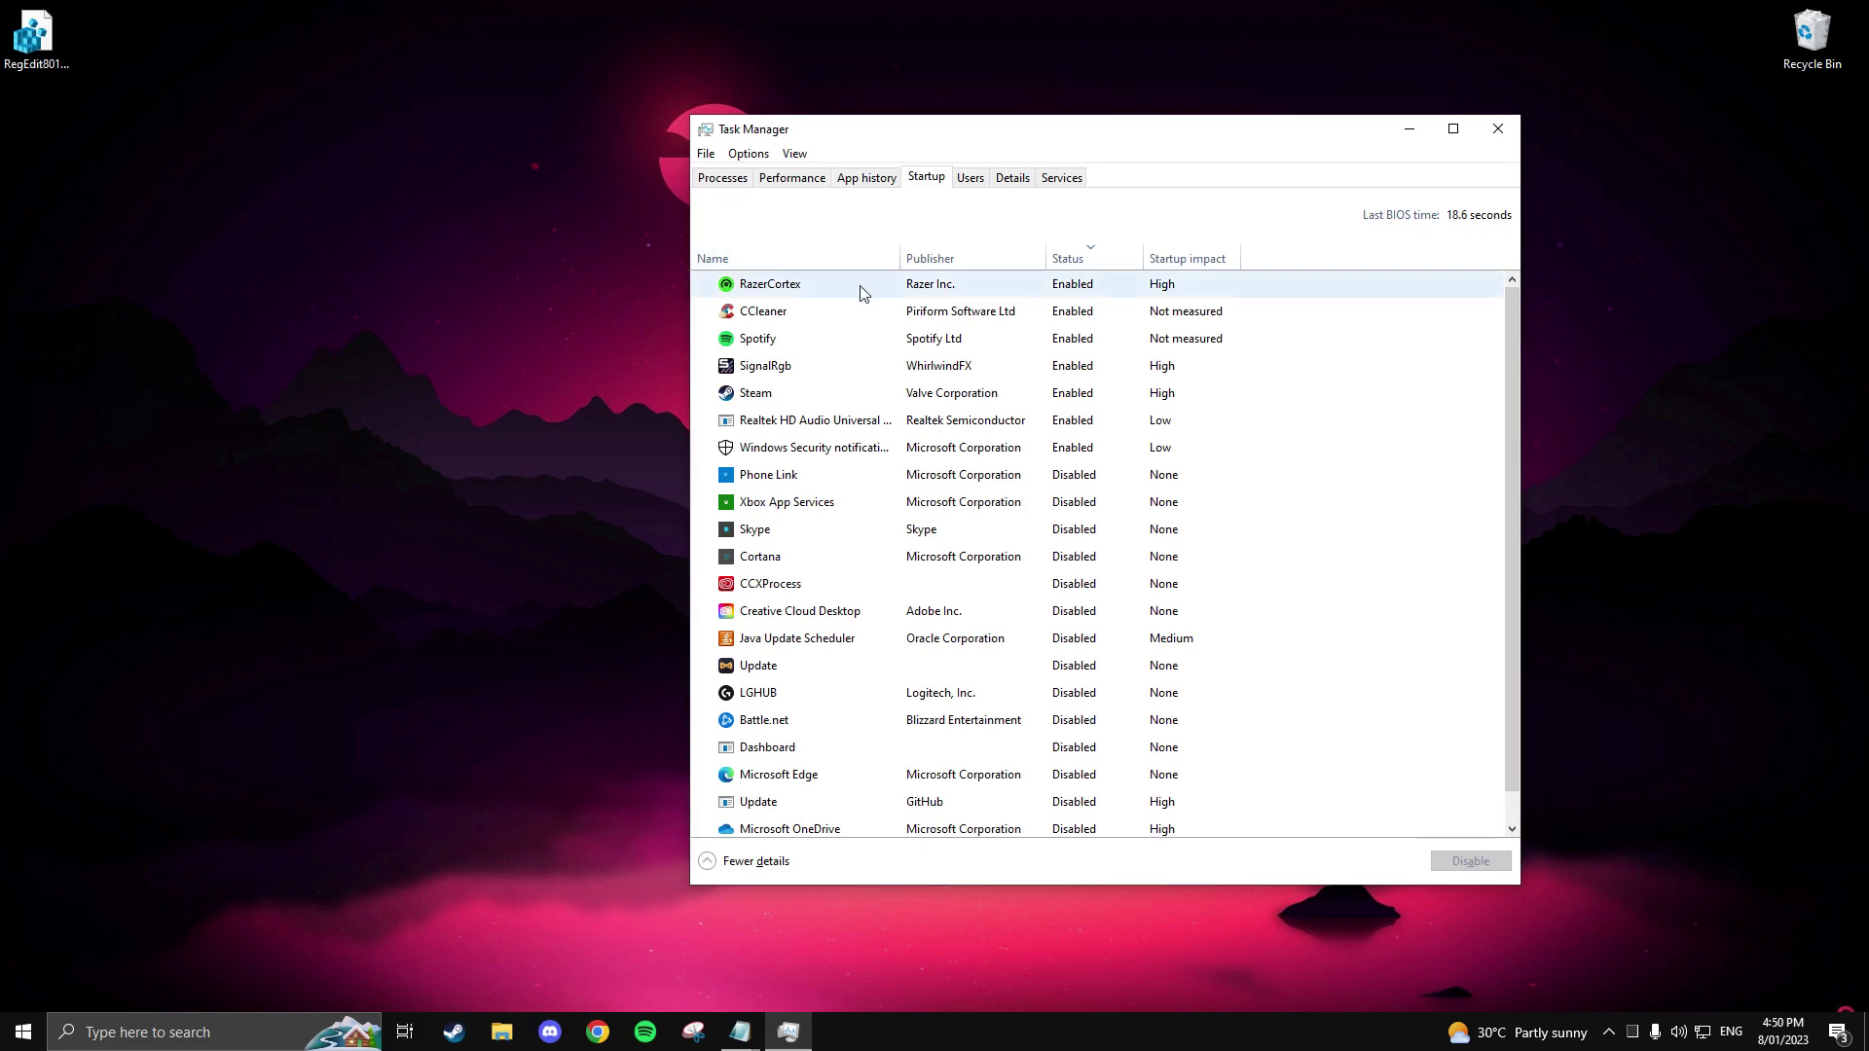
Disable Spotify, CCleaner and Steam as startup apps, and close Task Manager.
left_click(834, 338)
right_click(833, 337)
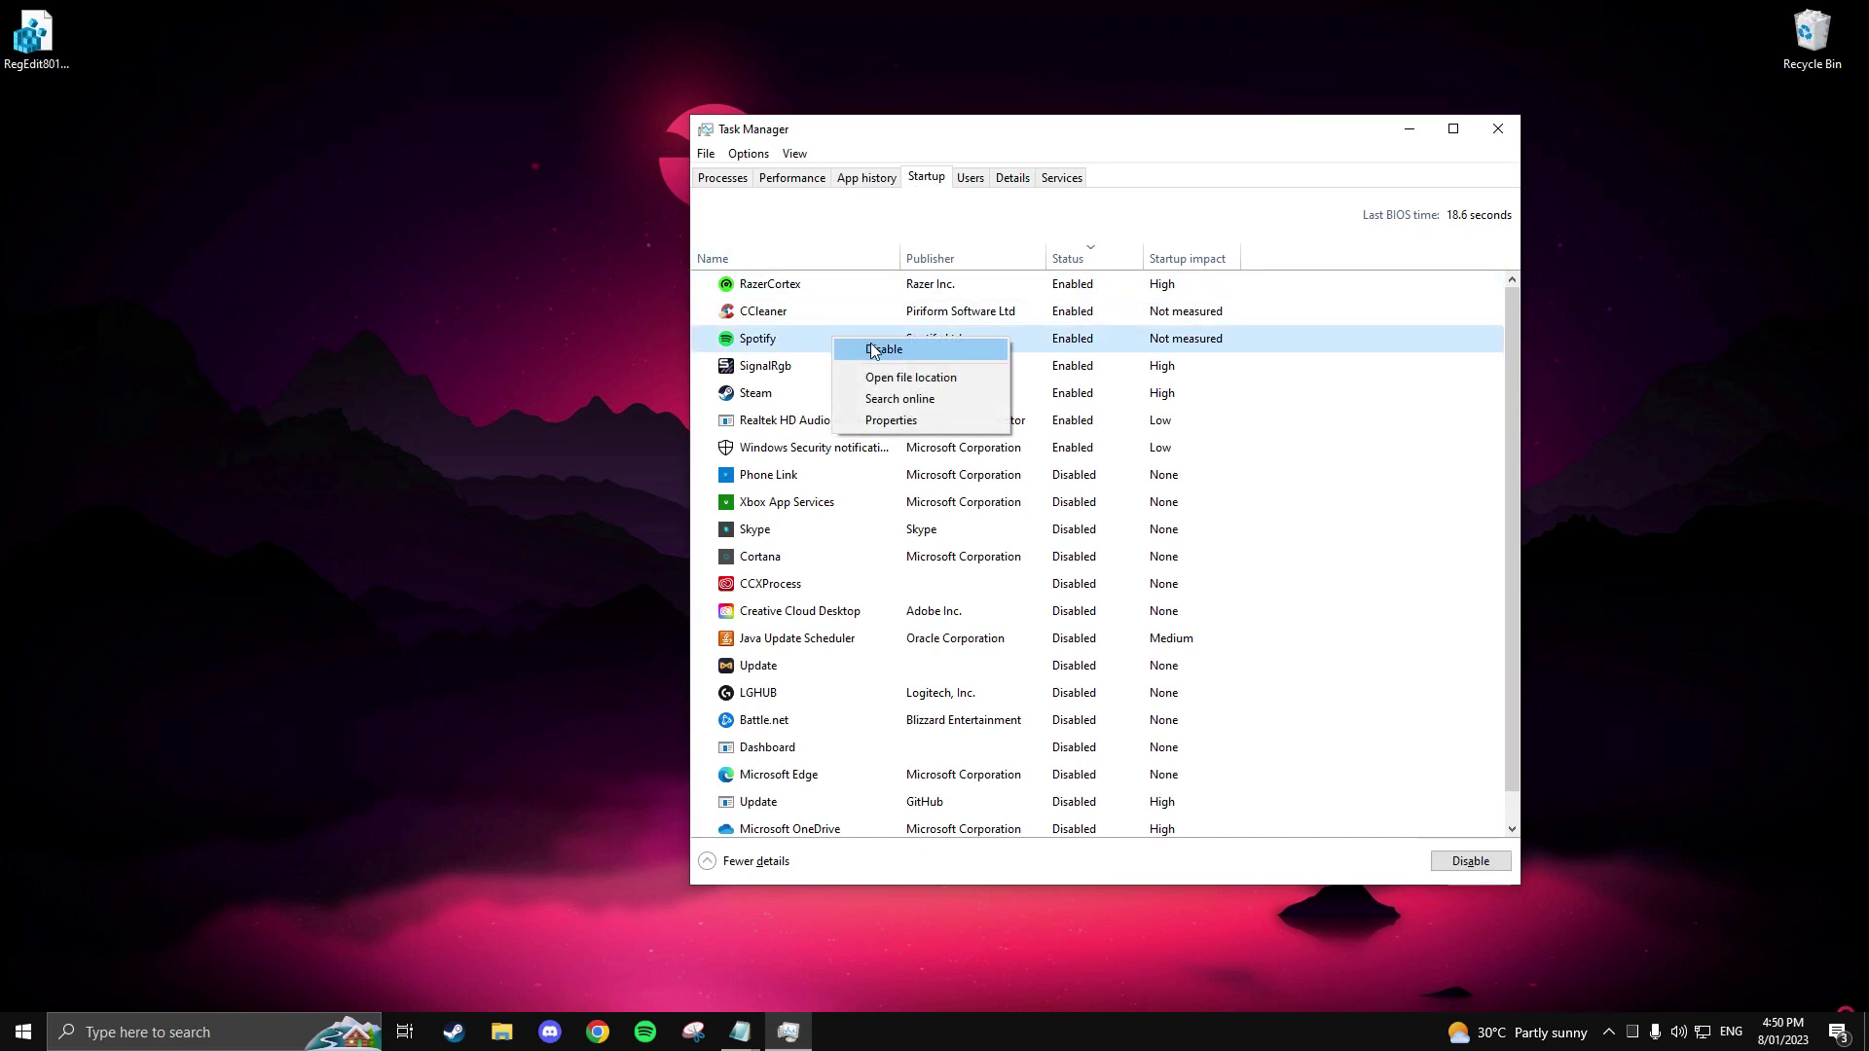
left_click(871, 348)
left_click(861, 325)
right_click(860, 325)
left_click(890, 331)
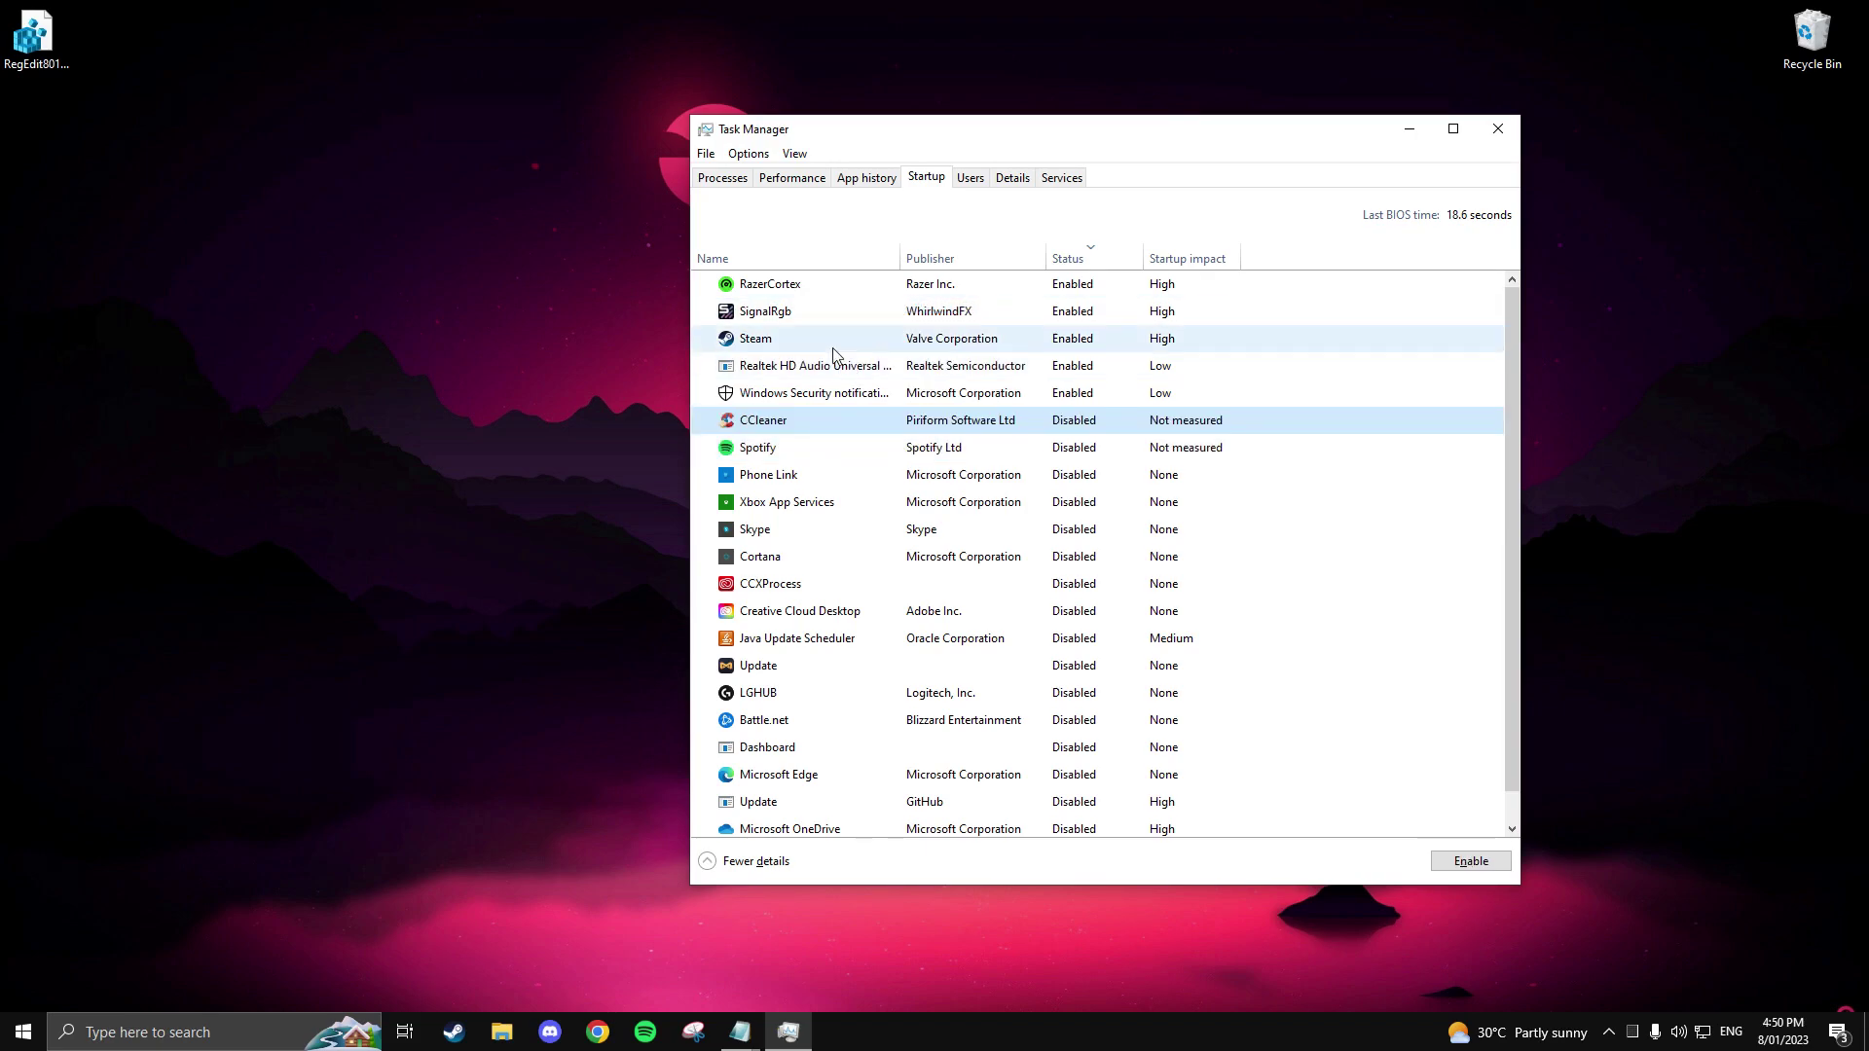
right_click(830, 346)
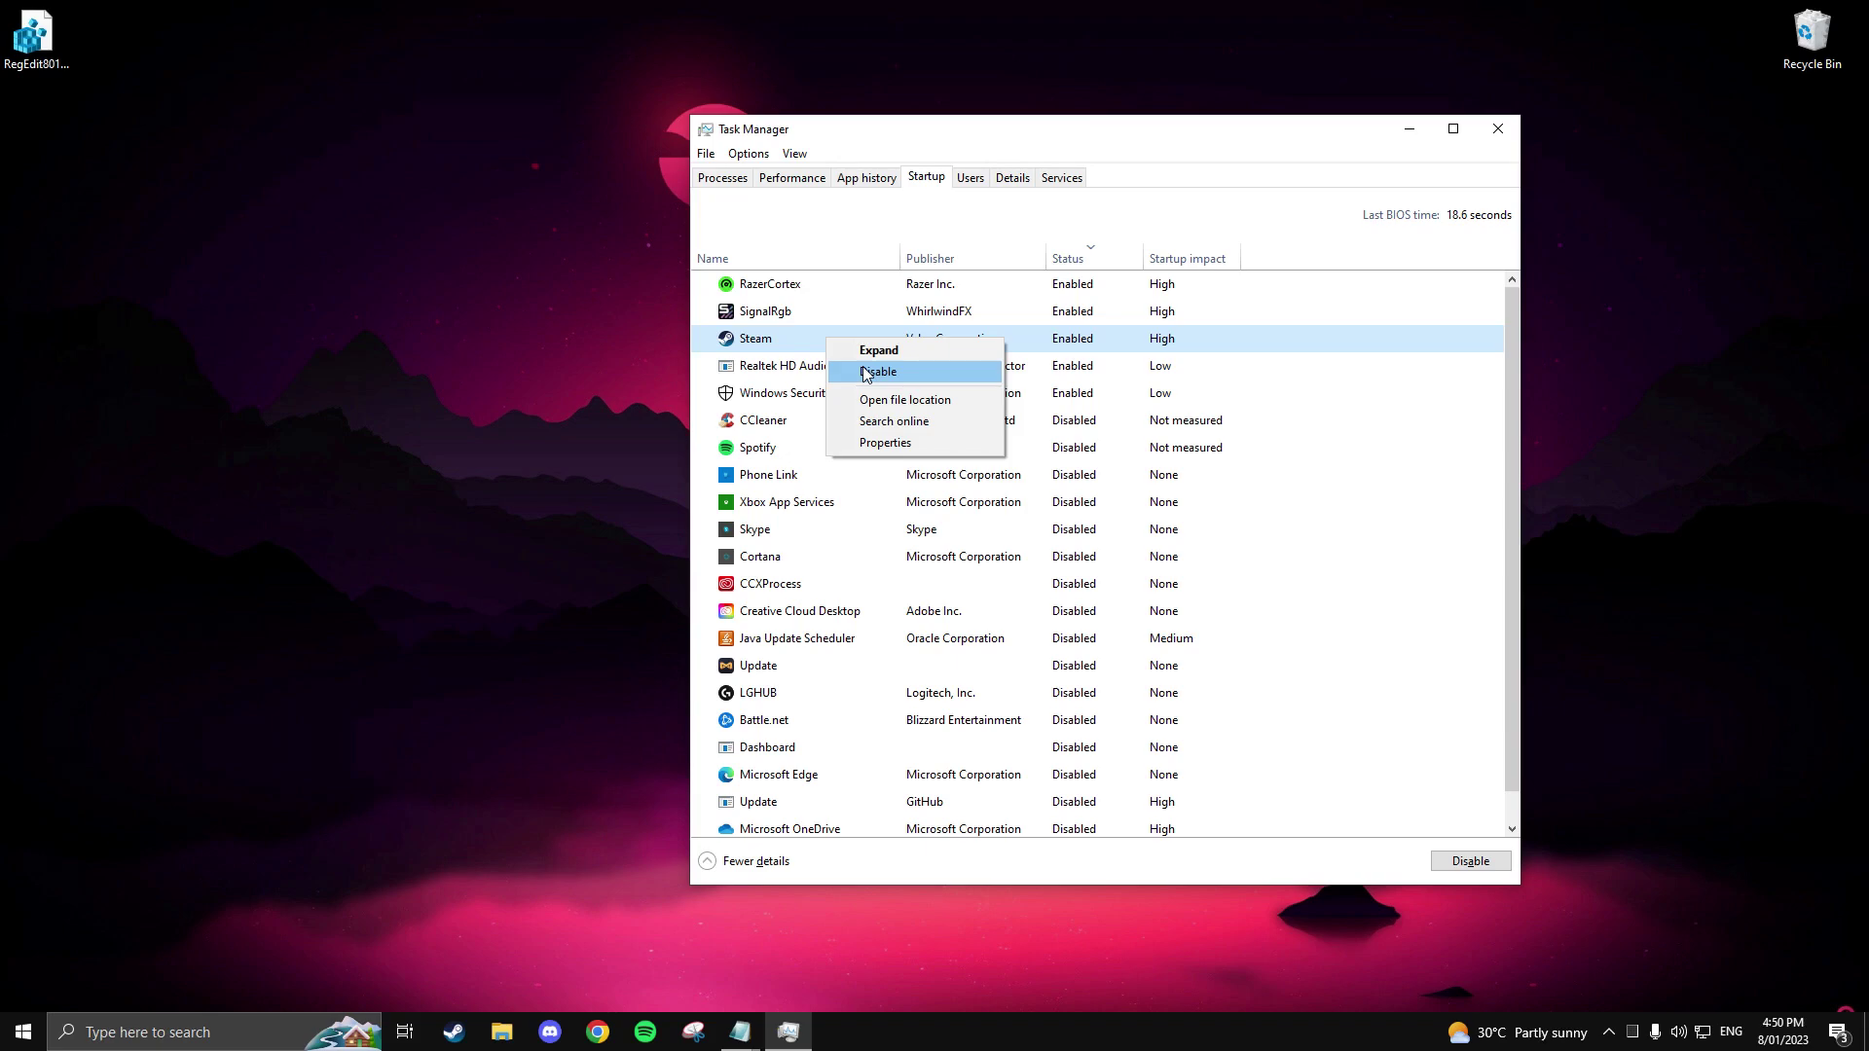
left_click(864, 371)
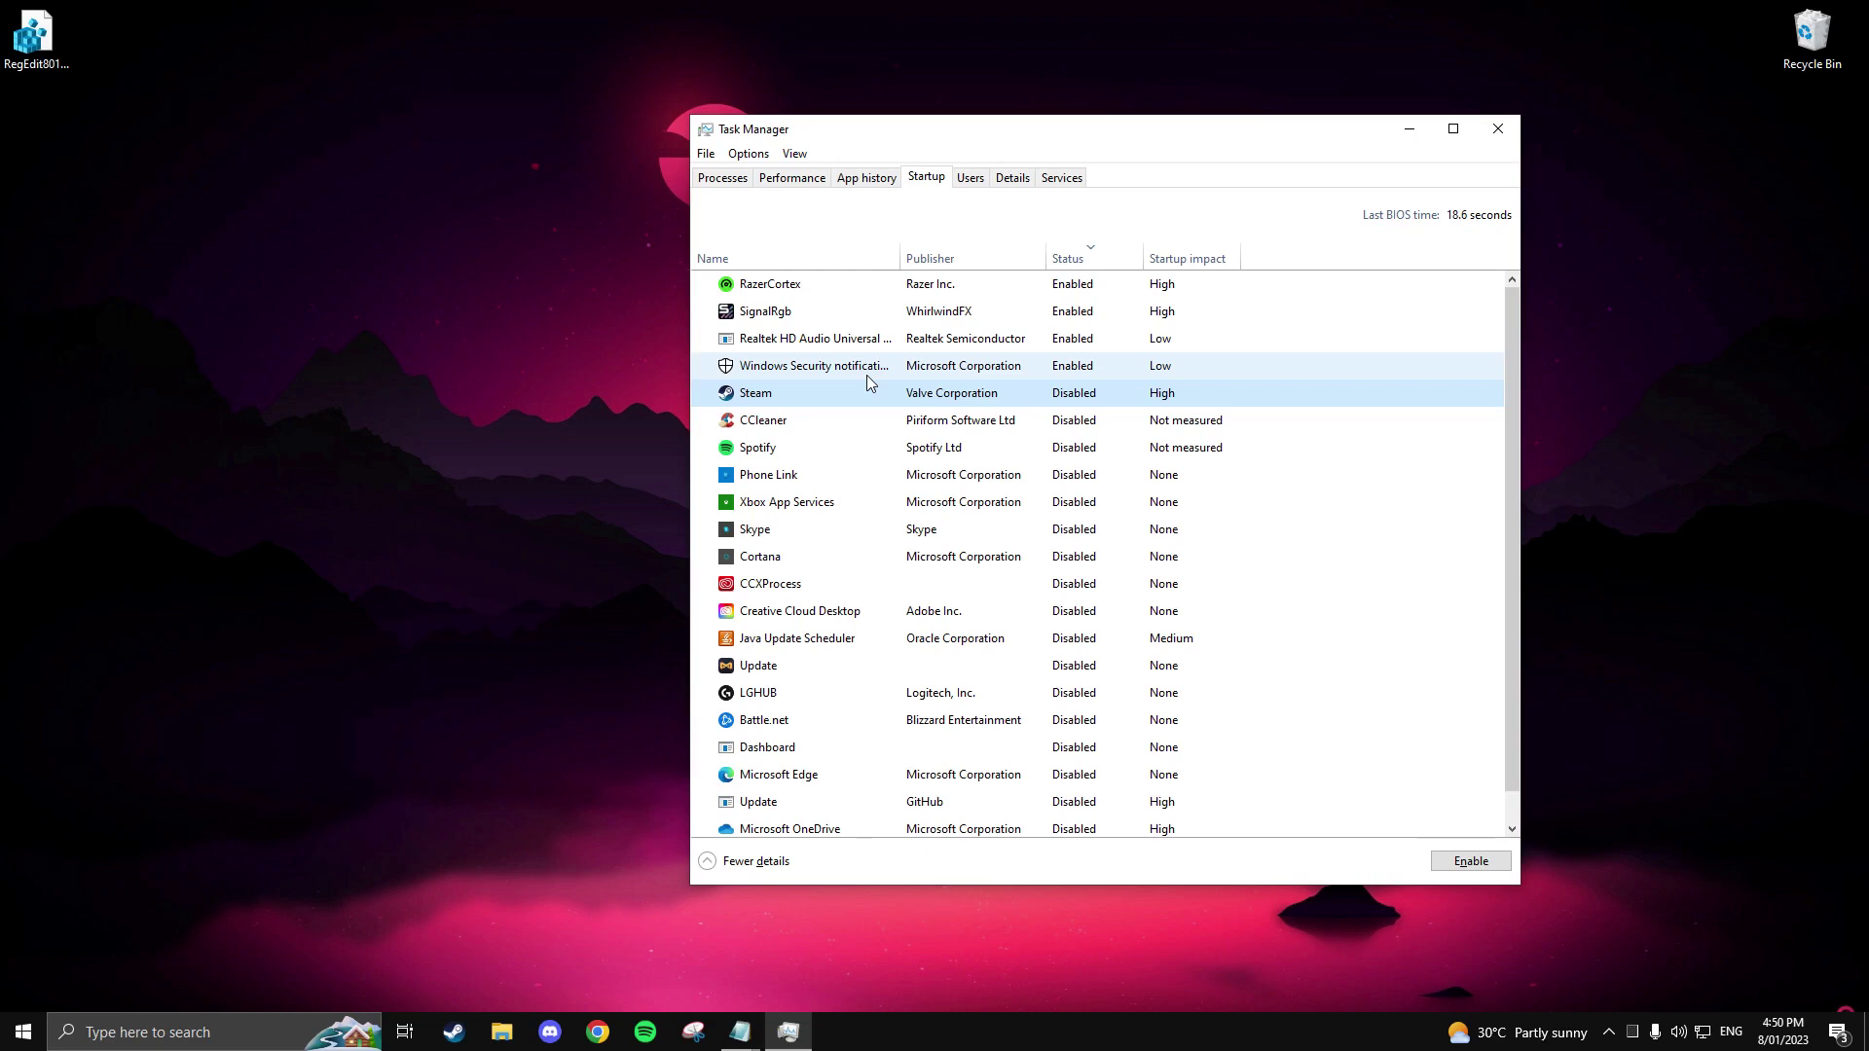
left_click(1511, 132)
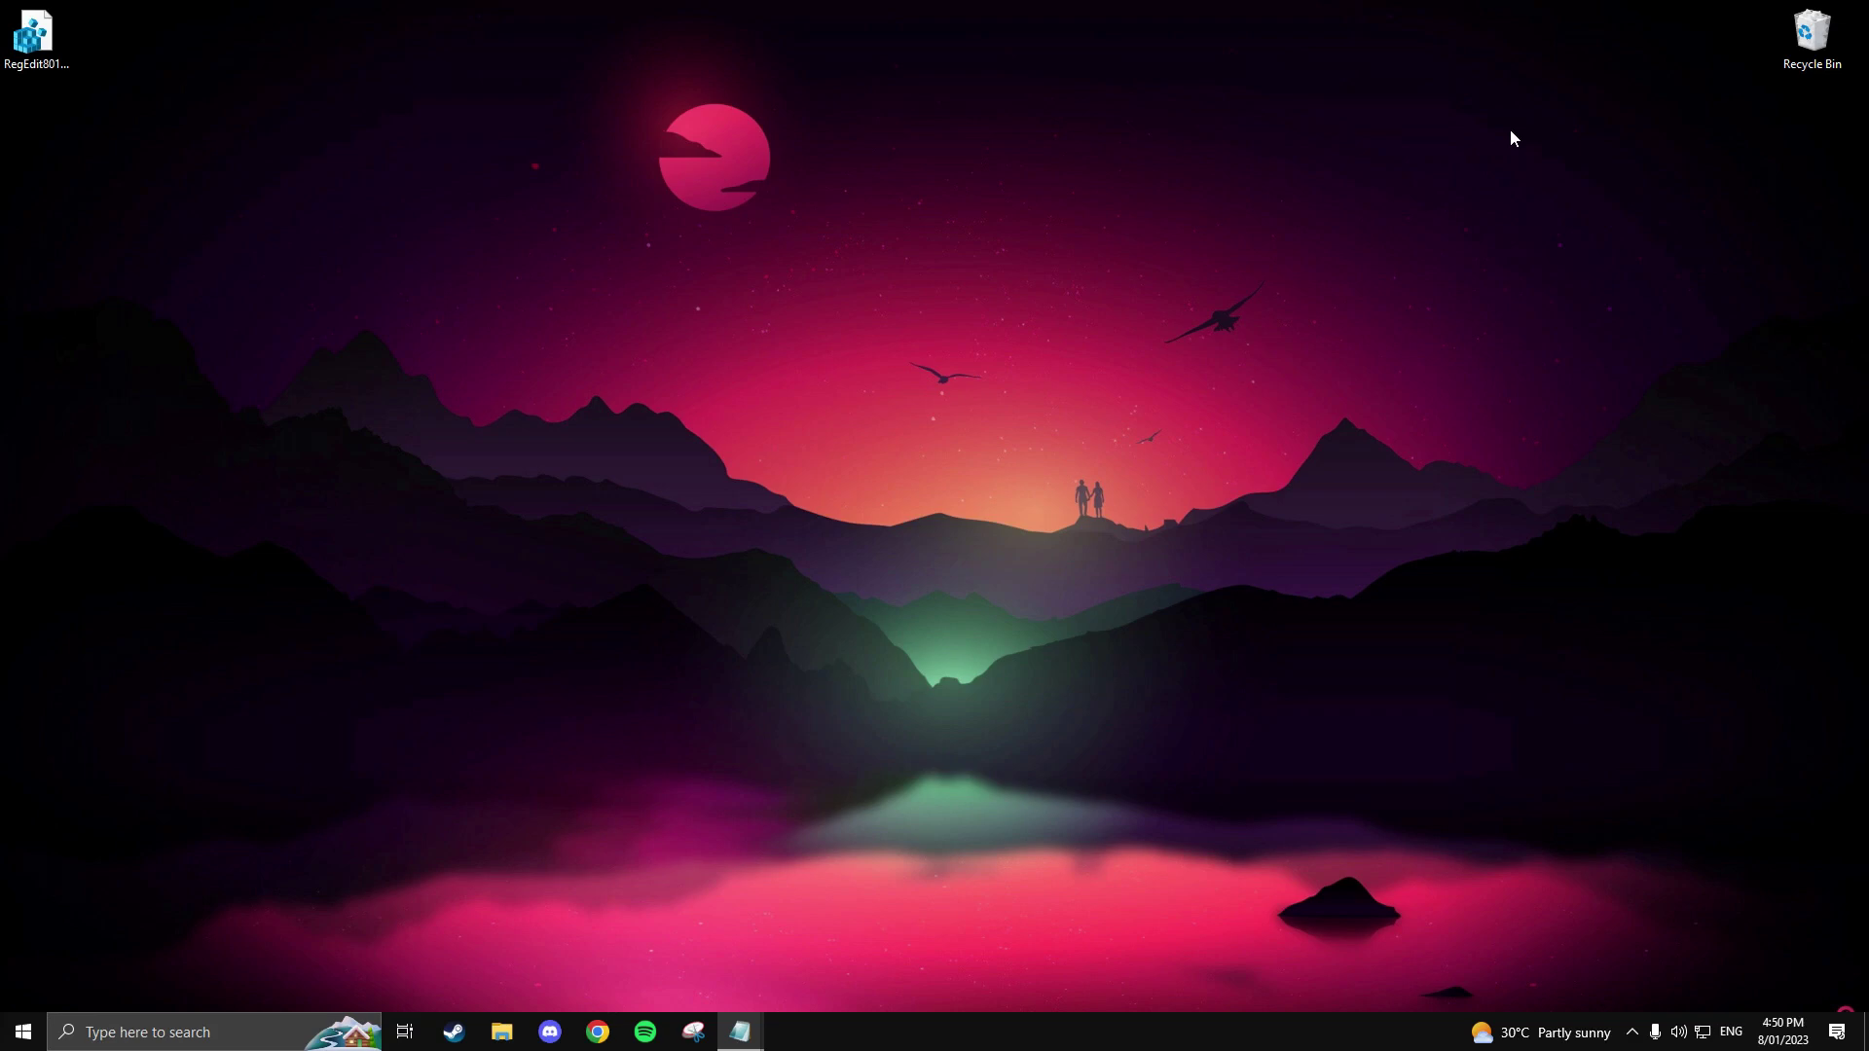
Search Windows for "game mode" and open the Game Mode settings.
left_click(185, 1032)
type("game ")
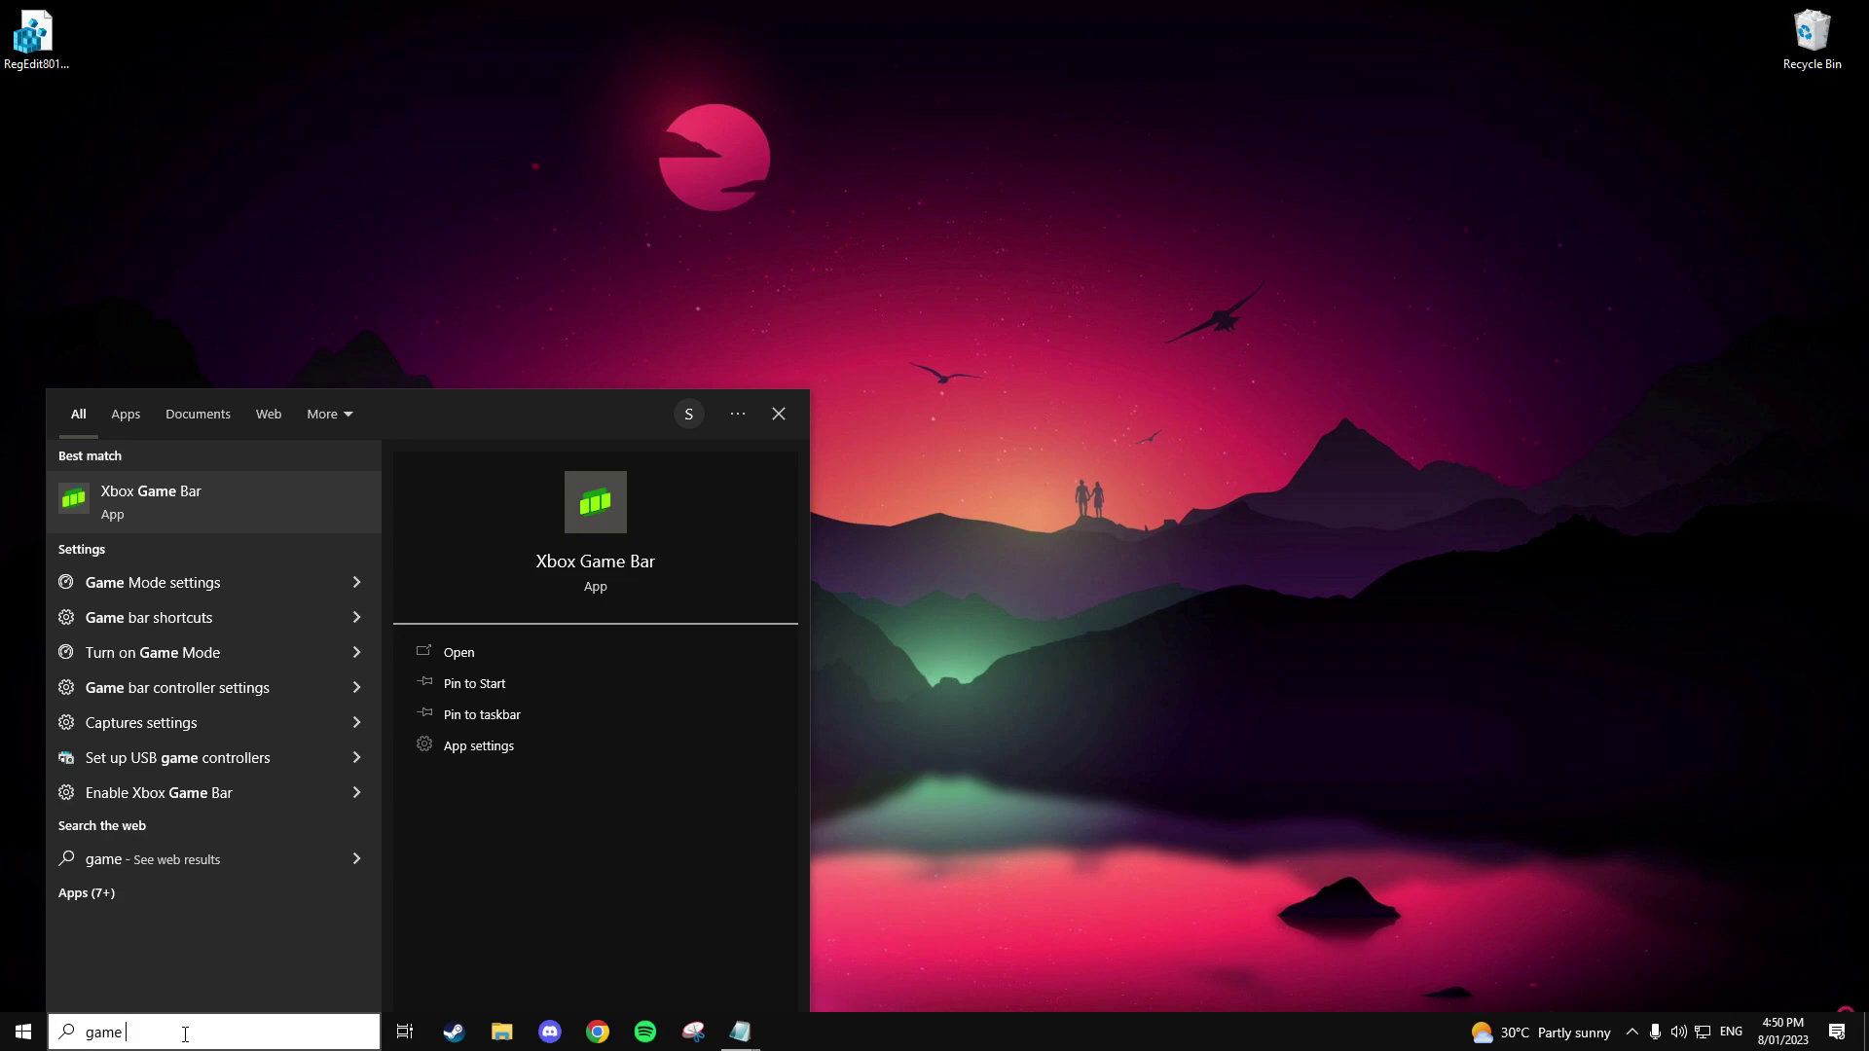
type("mode")
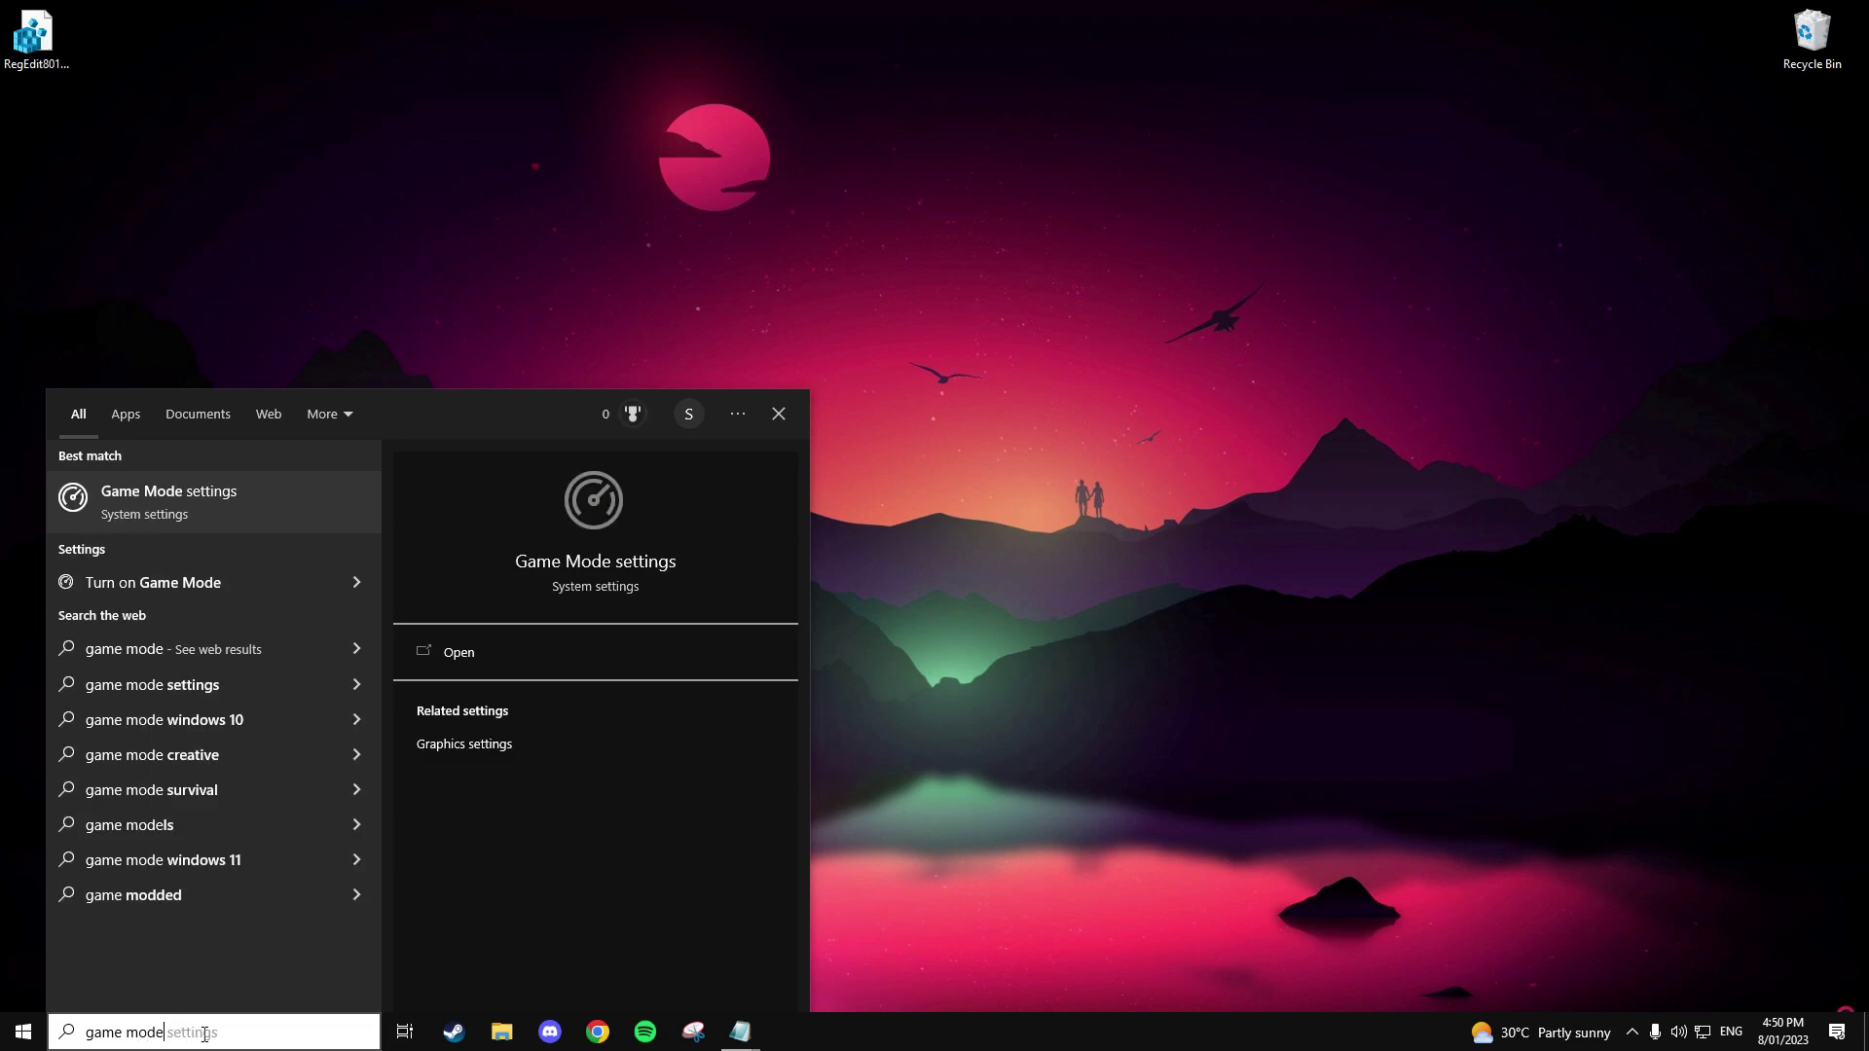
left_click(202, 510)
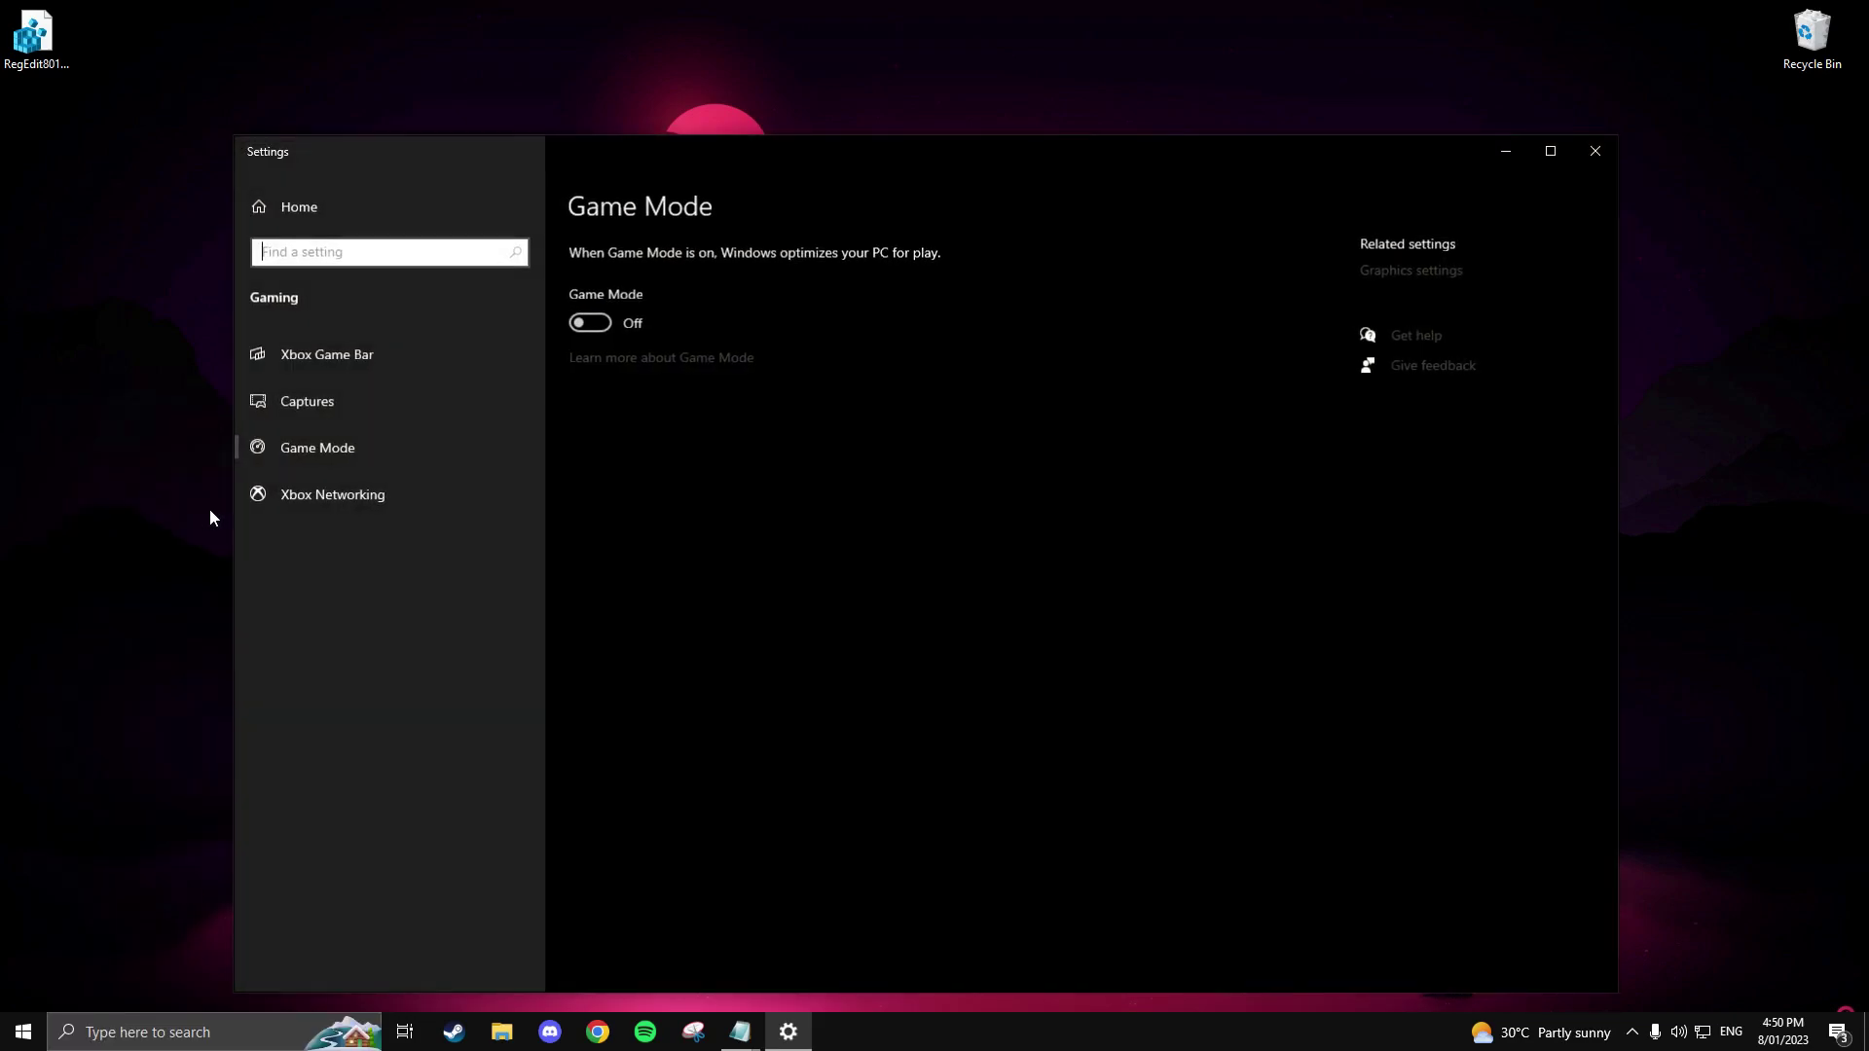
Turn on Game Mode and close Settings.
left_click(611, 323)
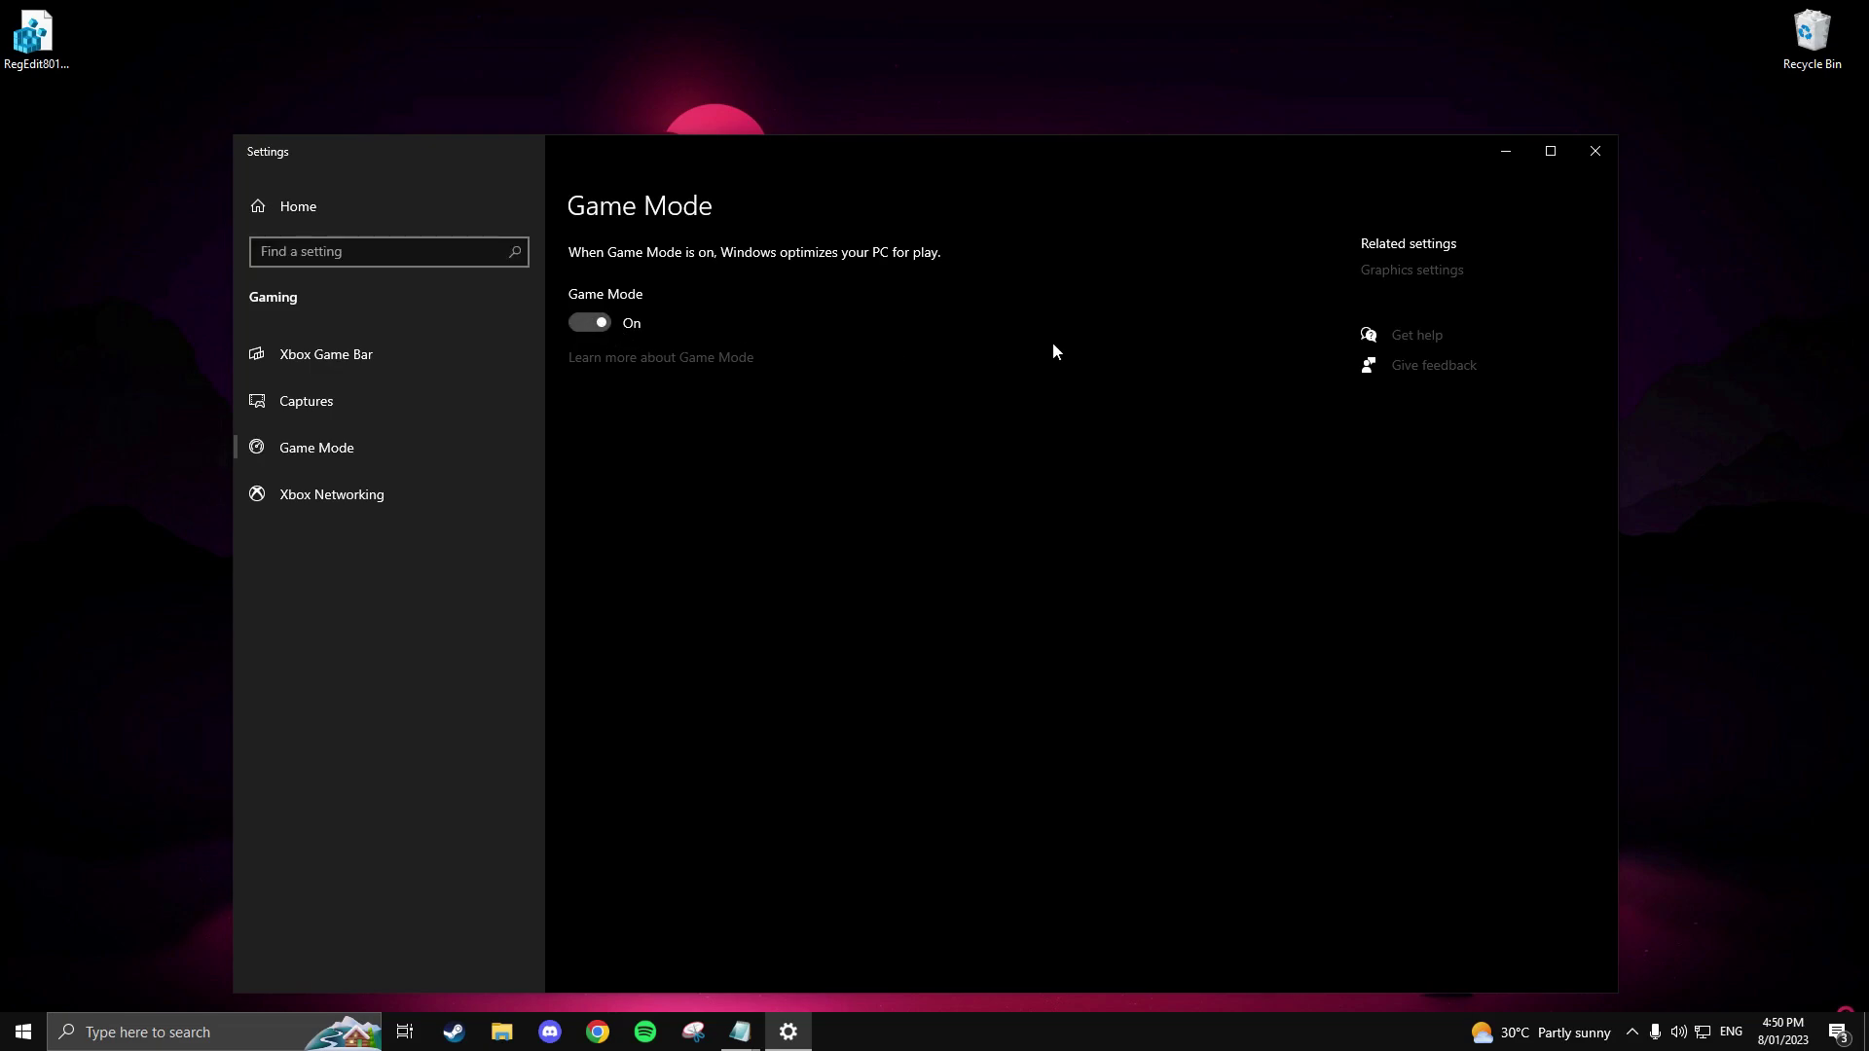
left_click(1592, 155)
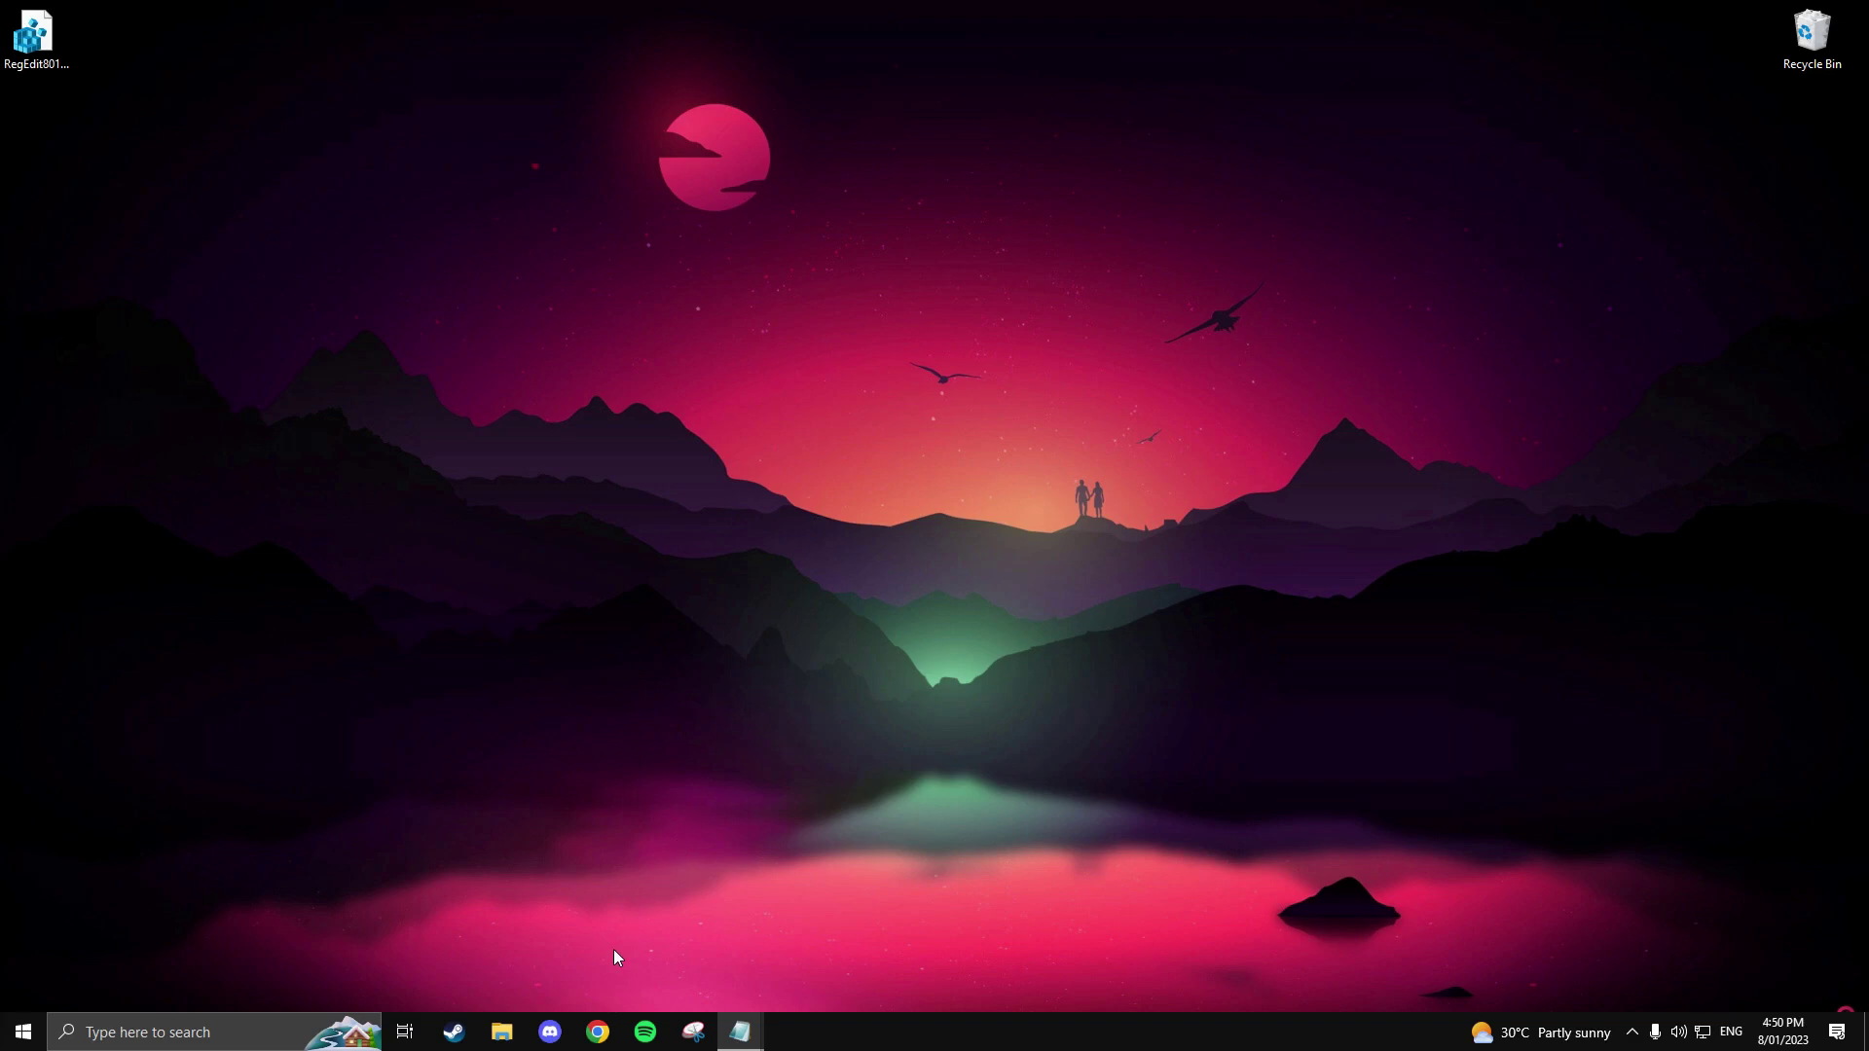
In Chrome's System settings, stop background apps from running when Google Chrome is closed, and close the browser.
left_click(597, 1032)
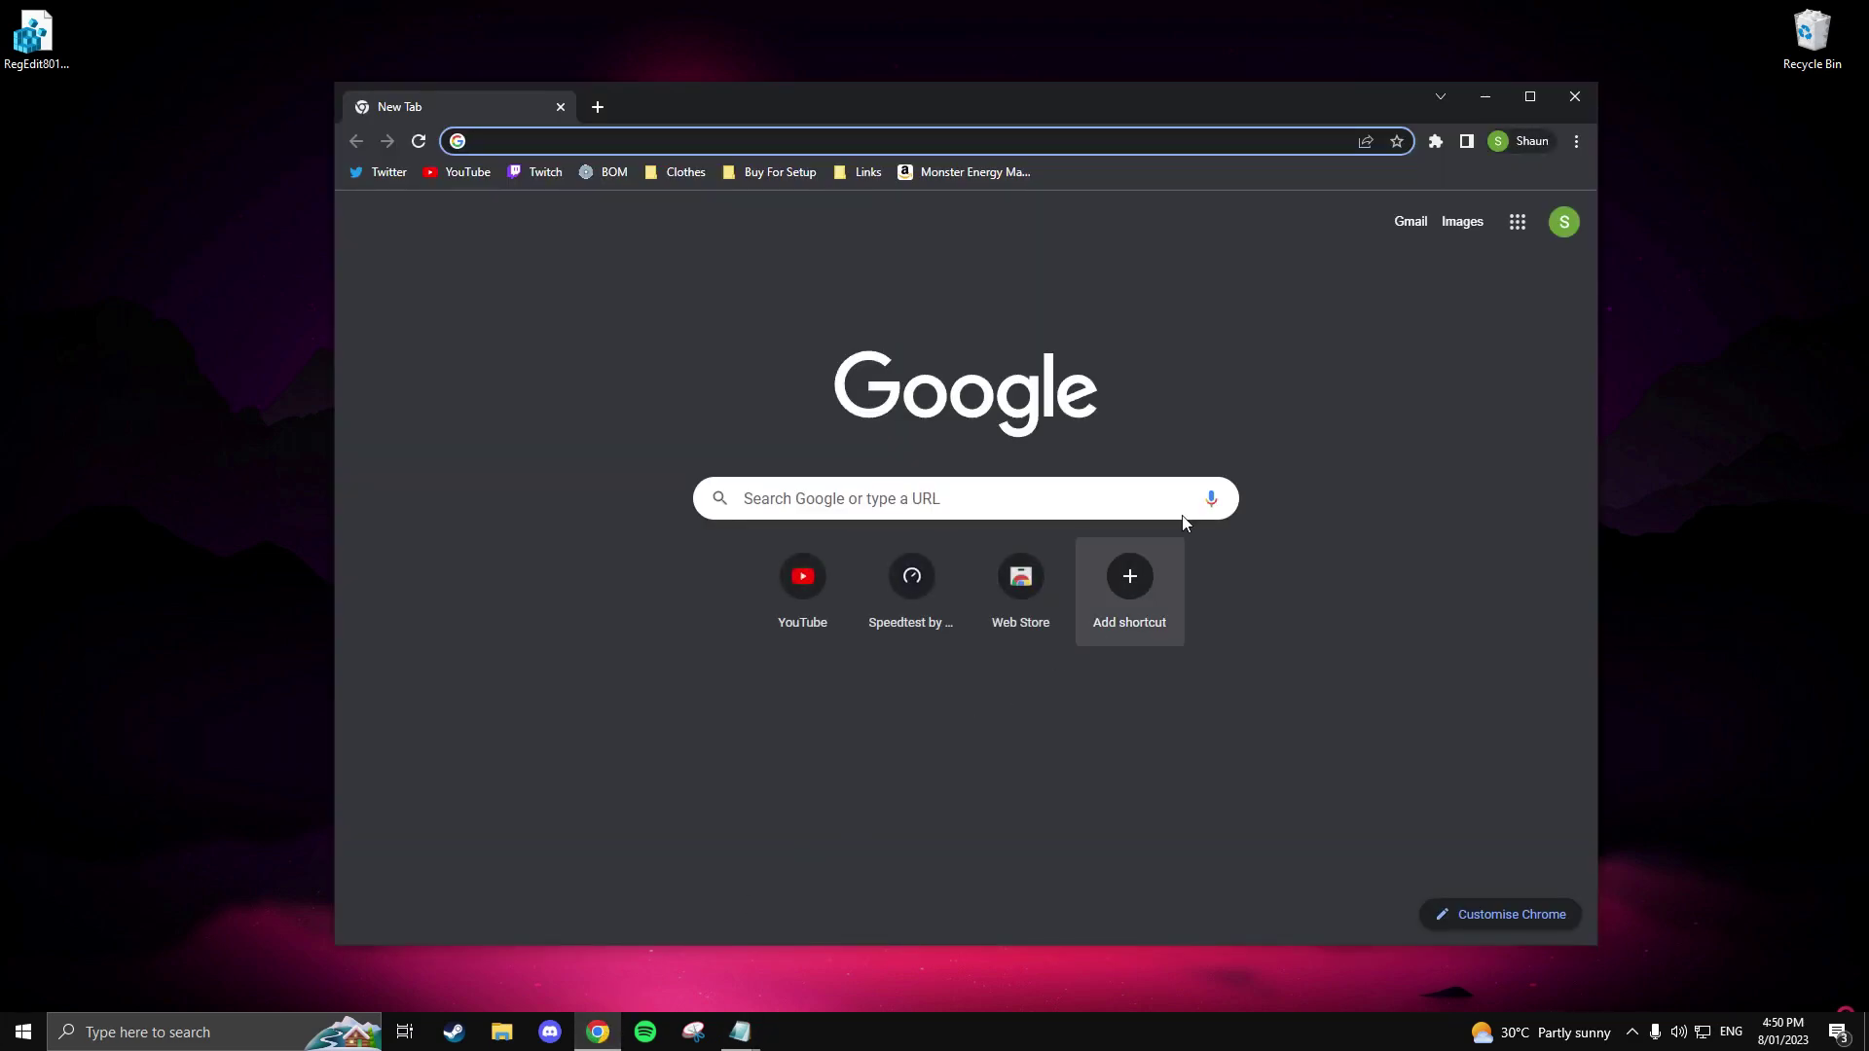
left_click(1574, 145)
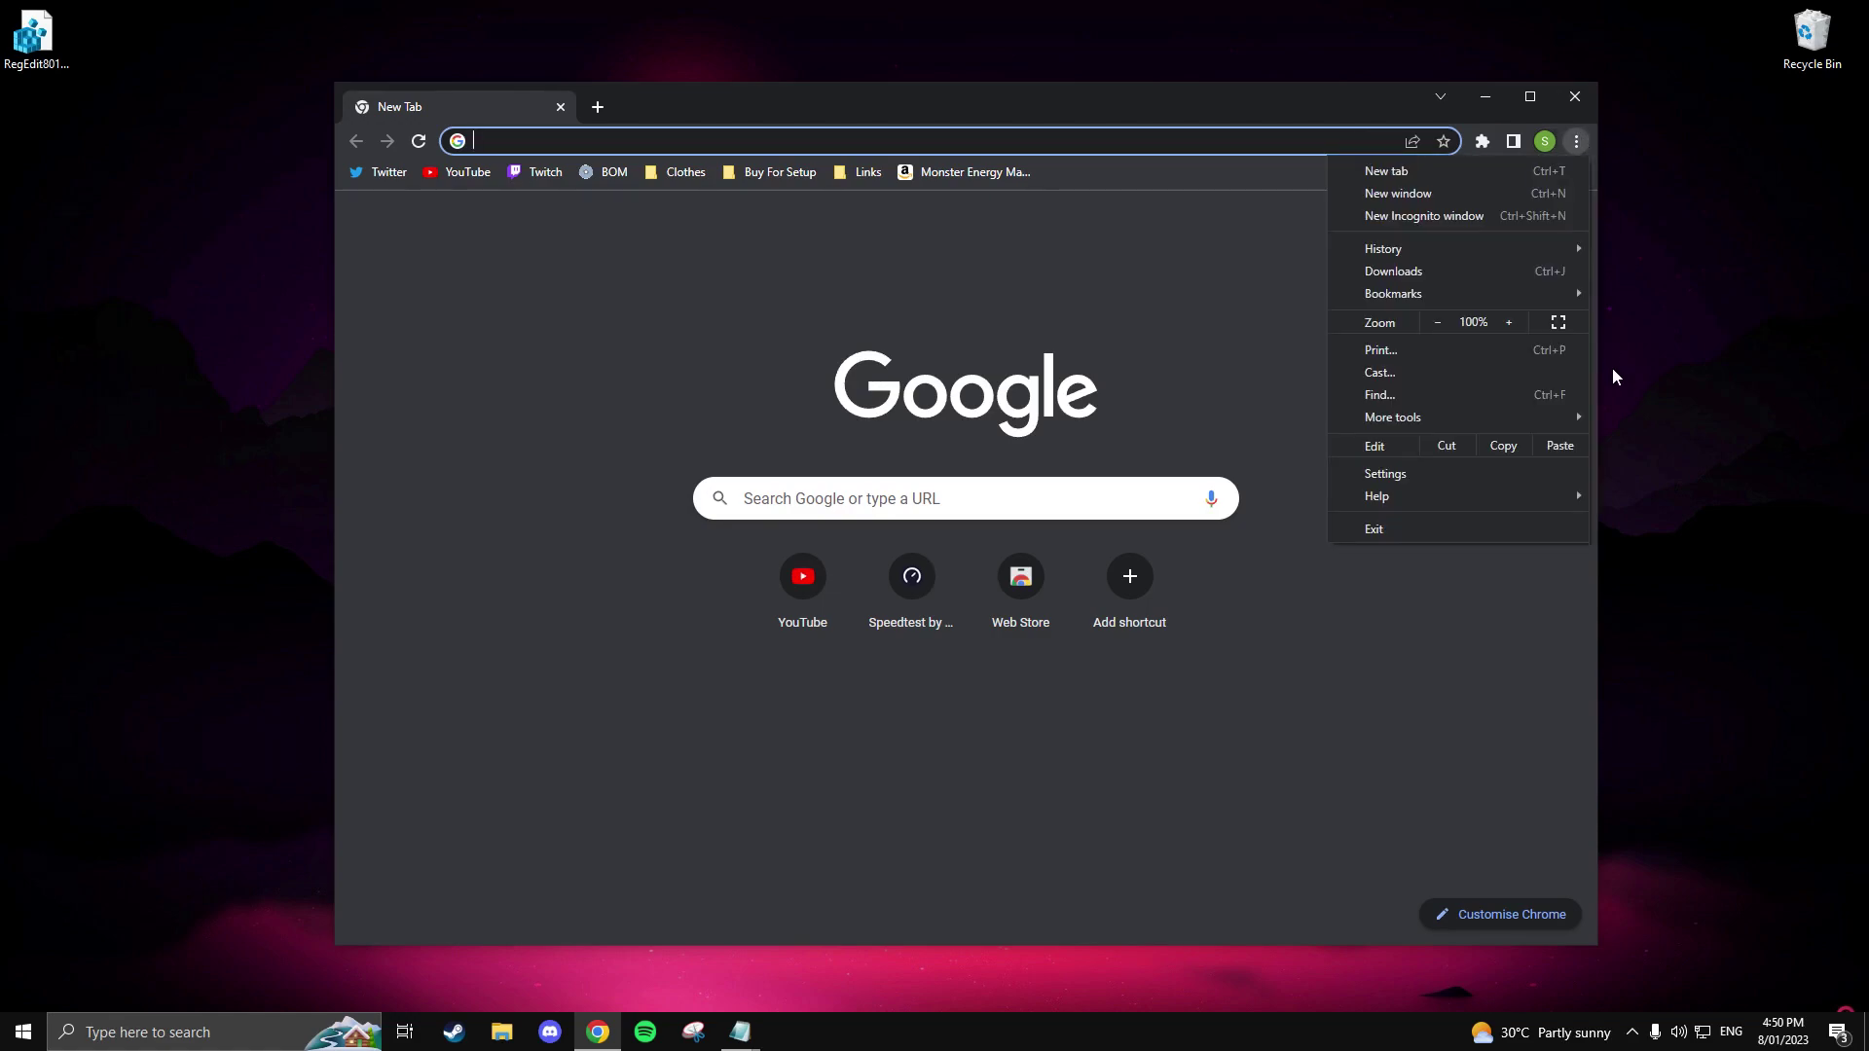
left_click(1554, 481)
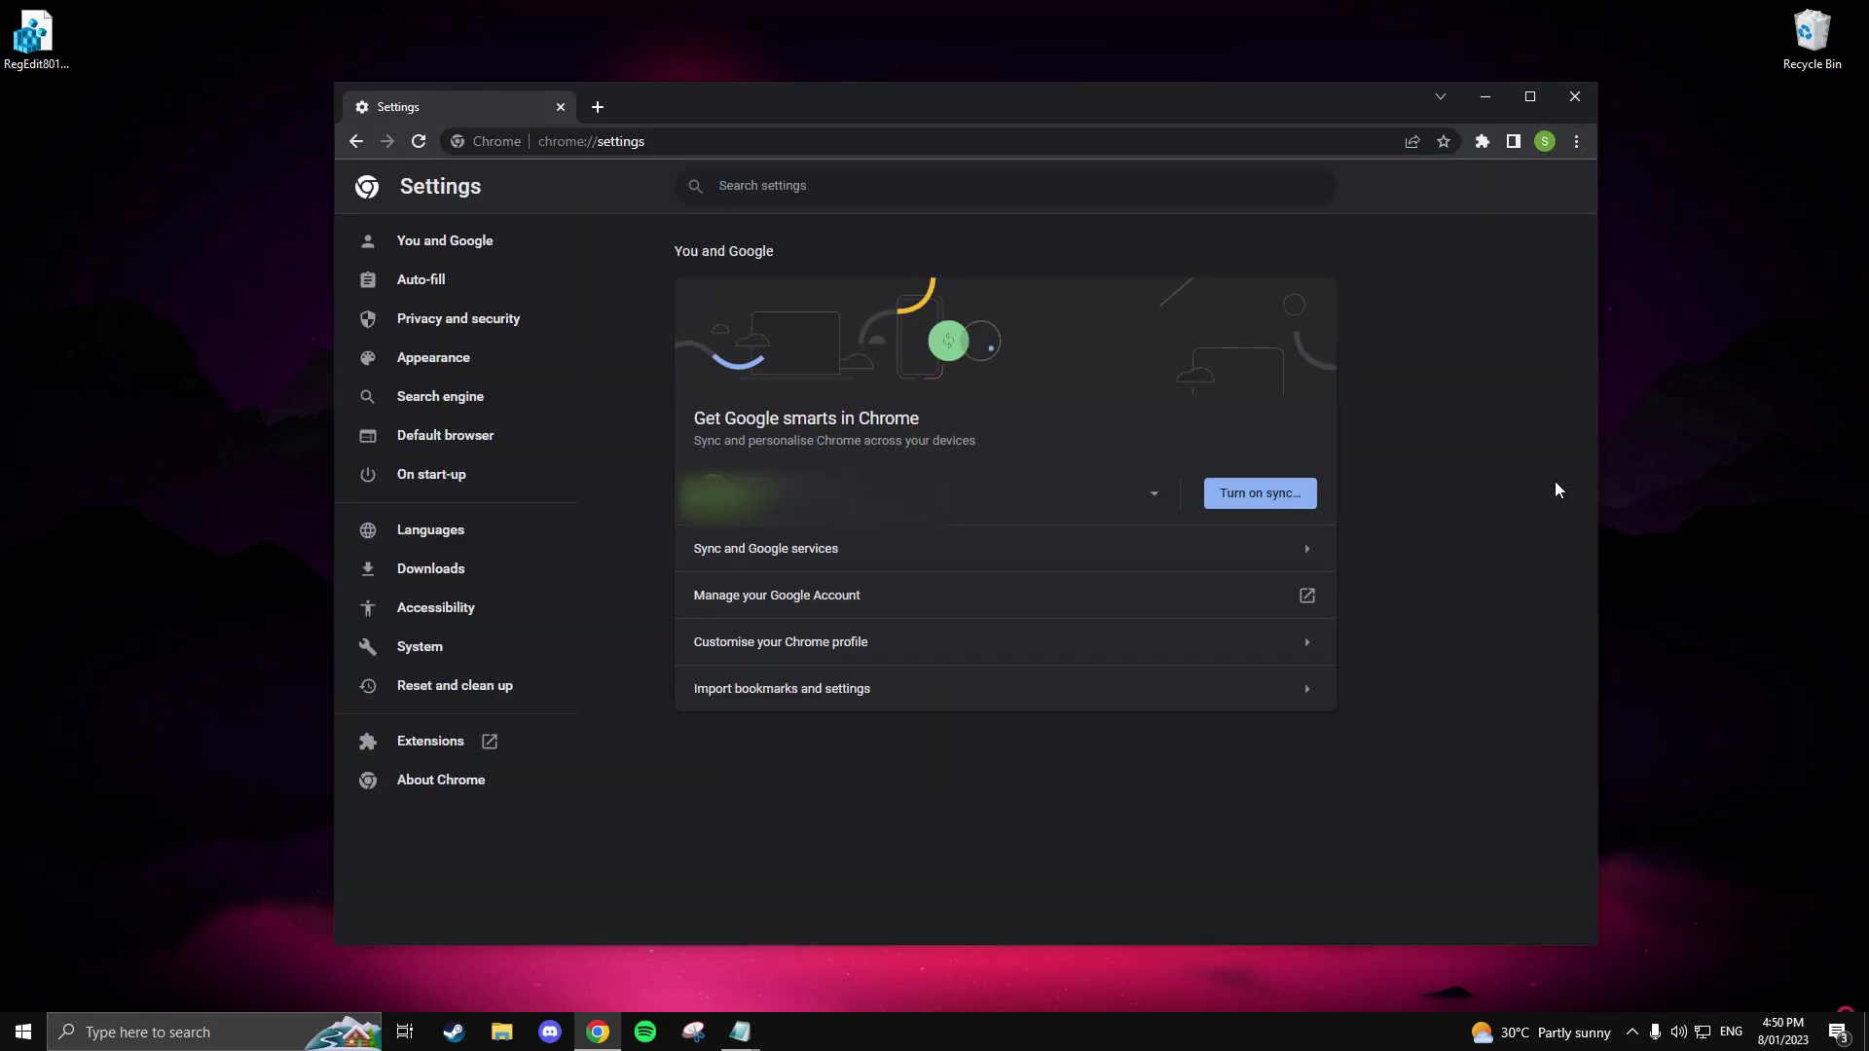
left_click(423, 656)
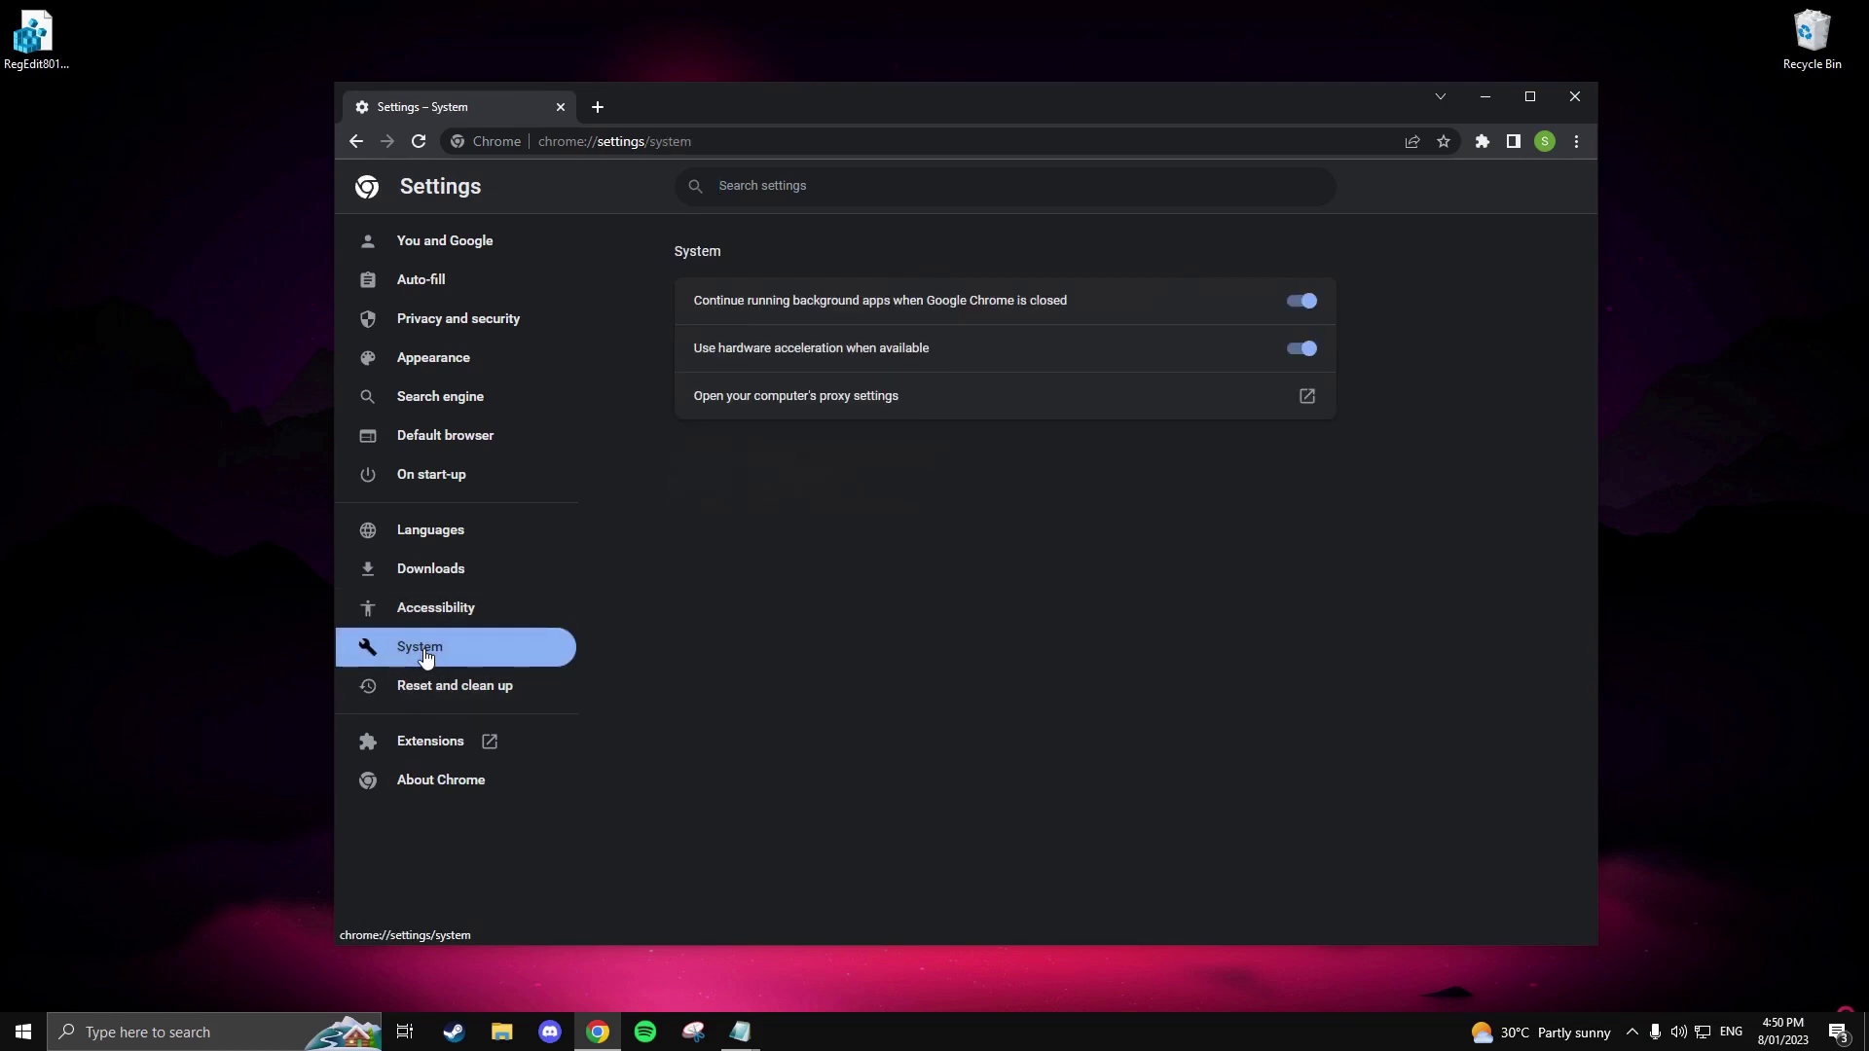
left_click(1302, 303)
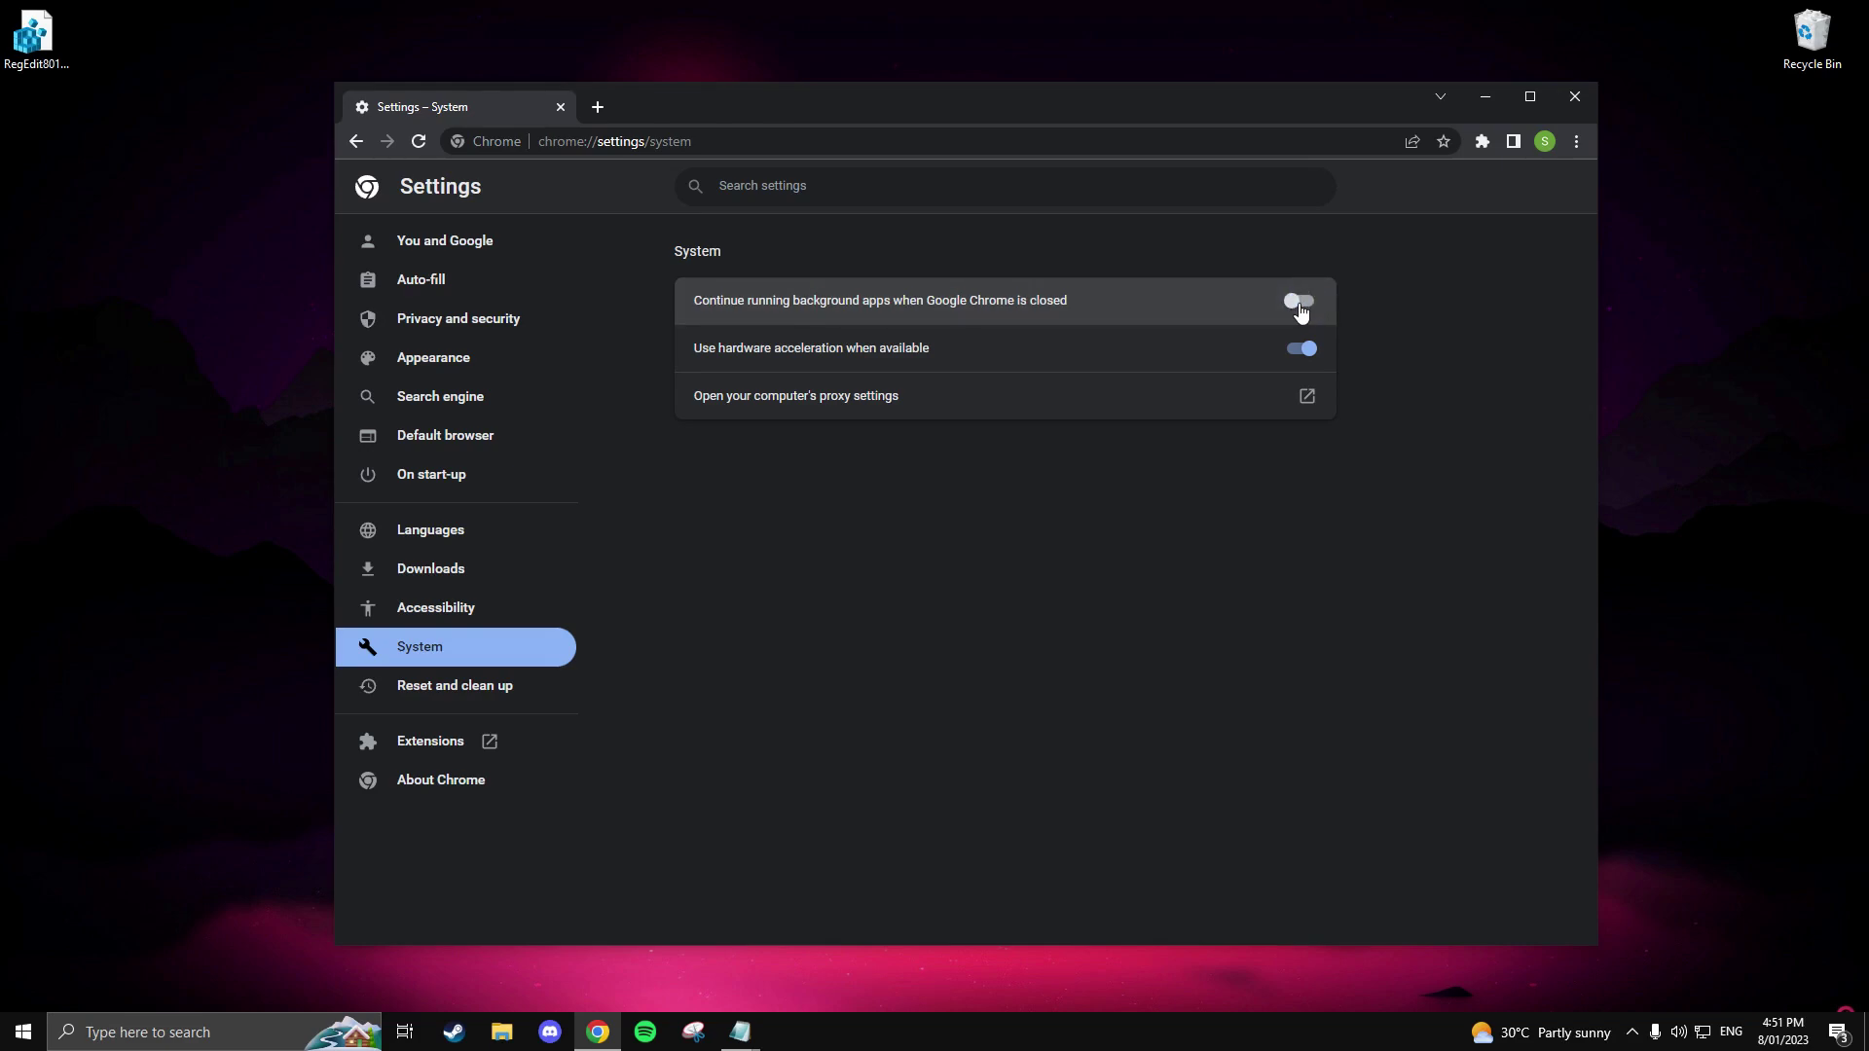
left_click(1583, 114)
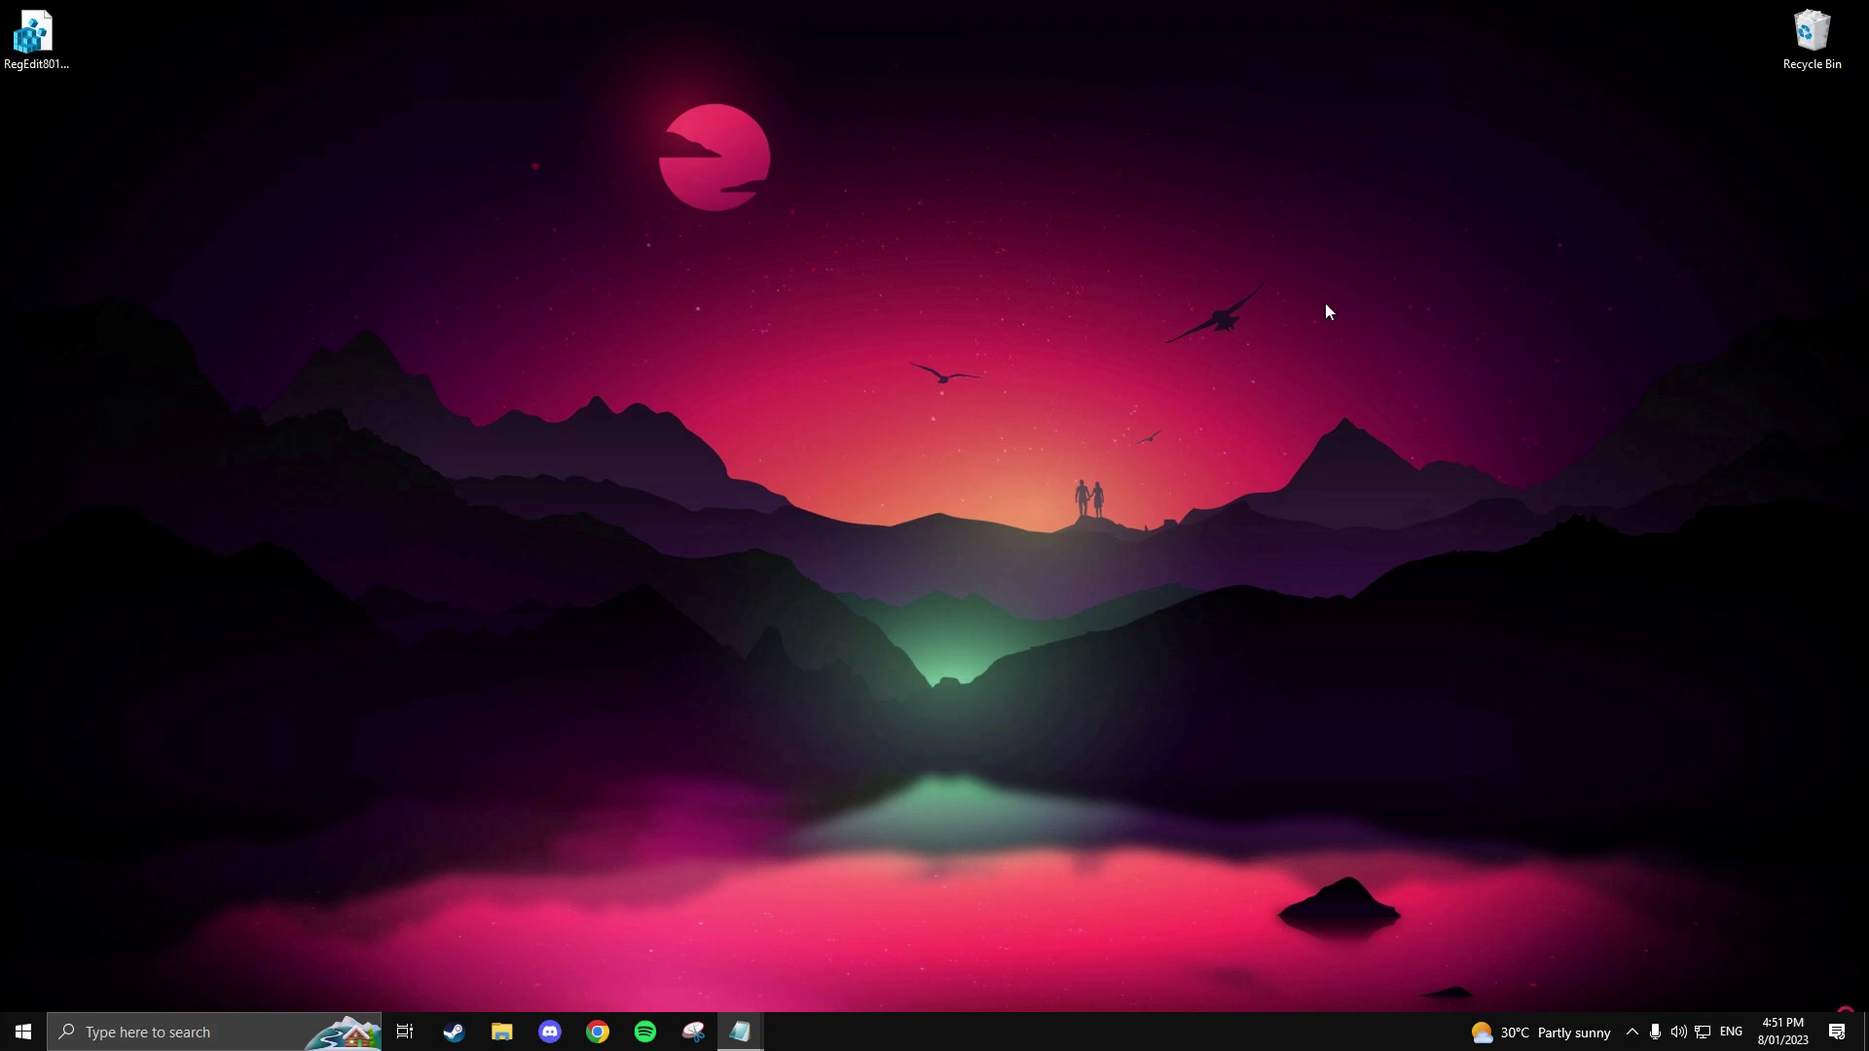
Search Windows for Control Panel and open its Power Options.
left_click(154, 1031)
type("control pan")
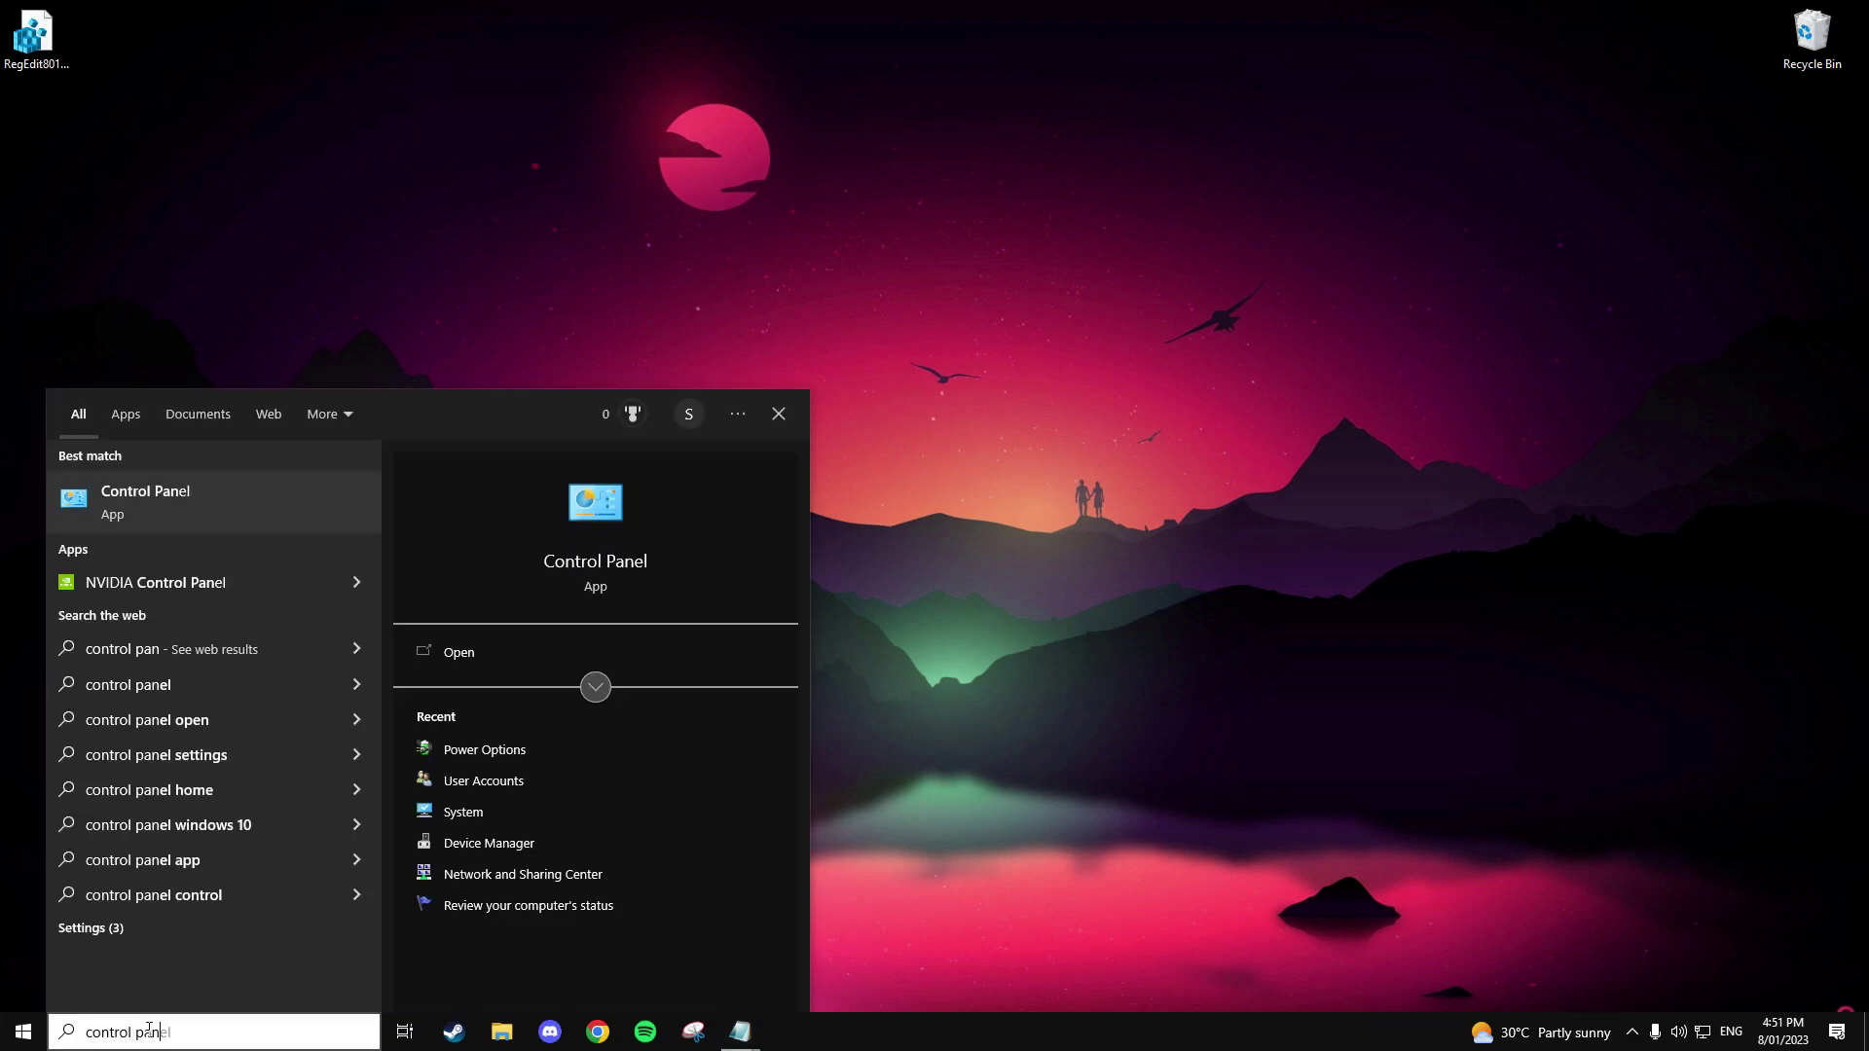
left_click(204, 508)
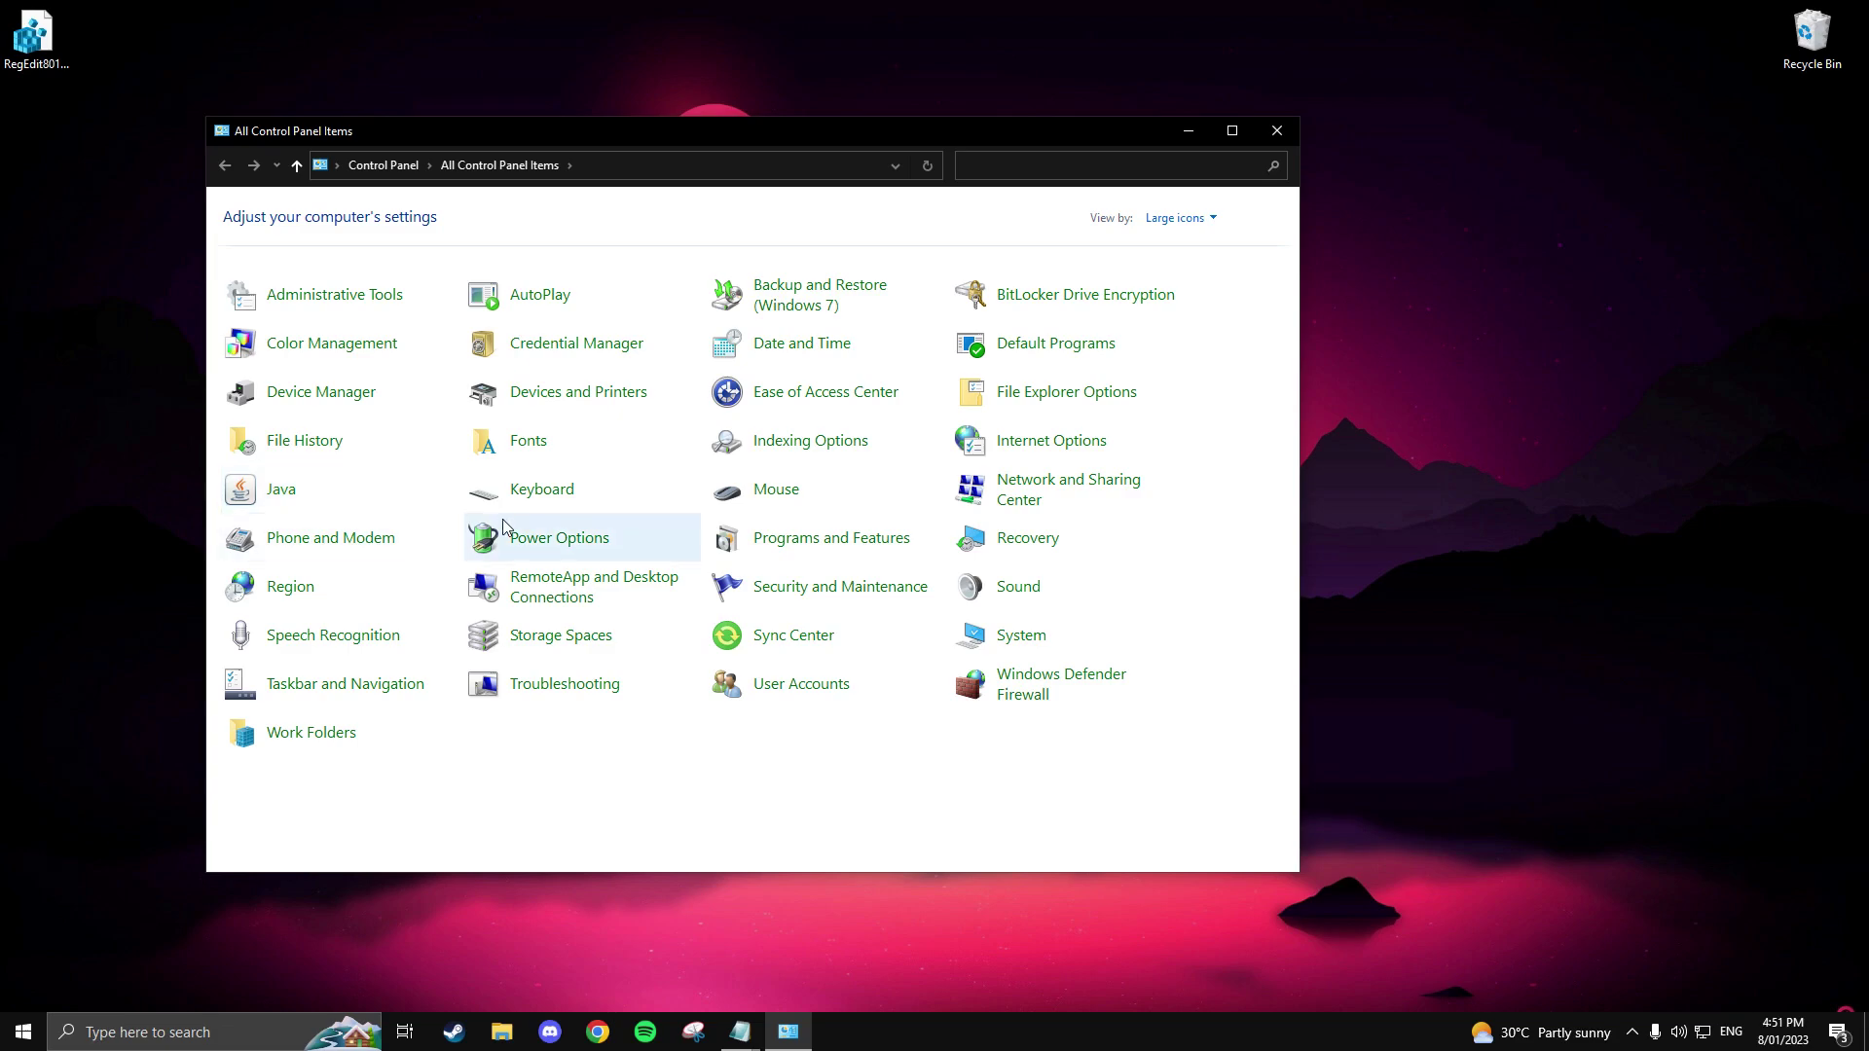
left_click(547, 541)
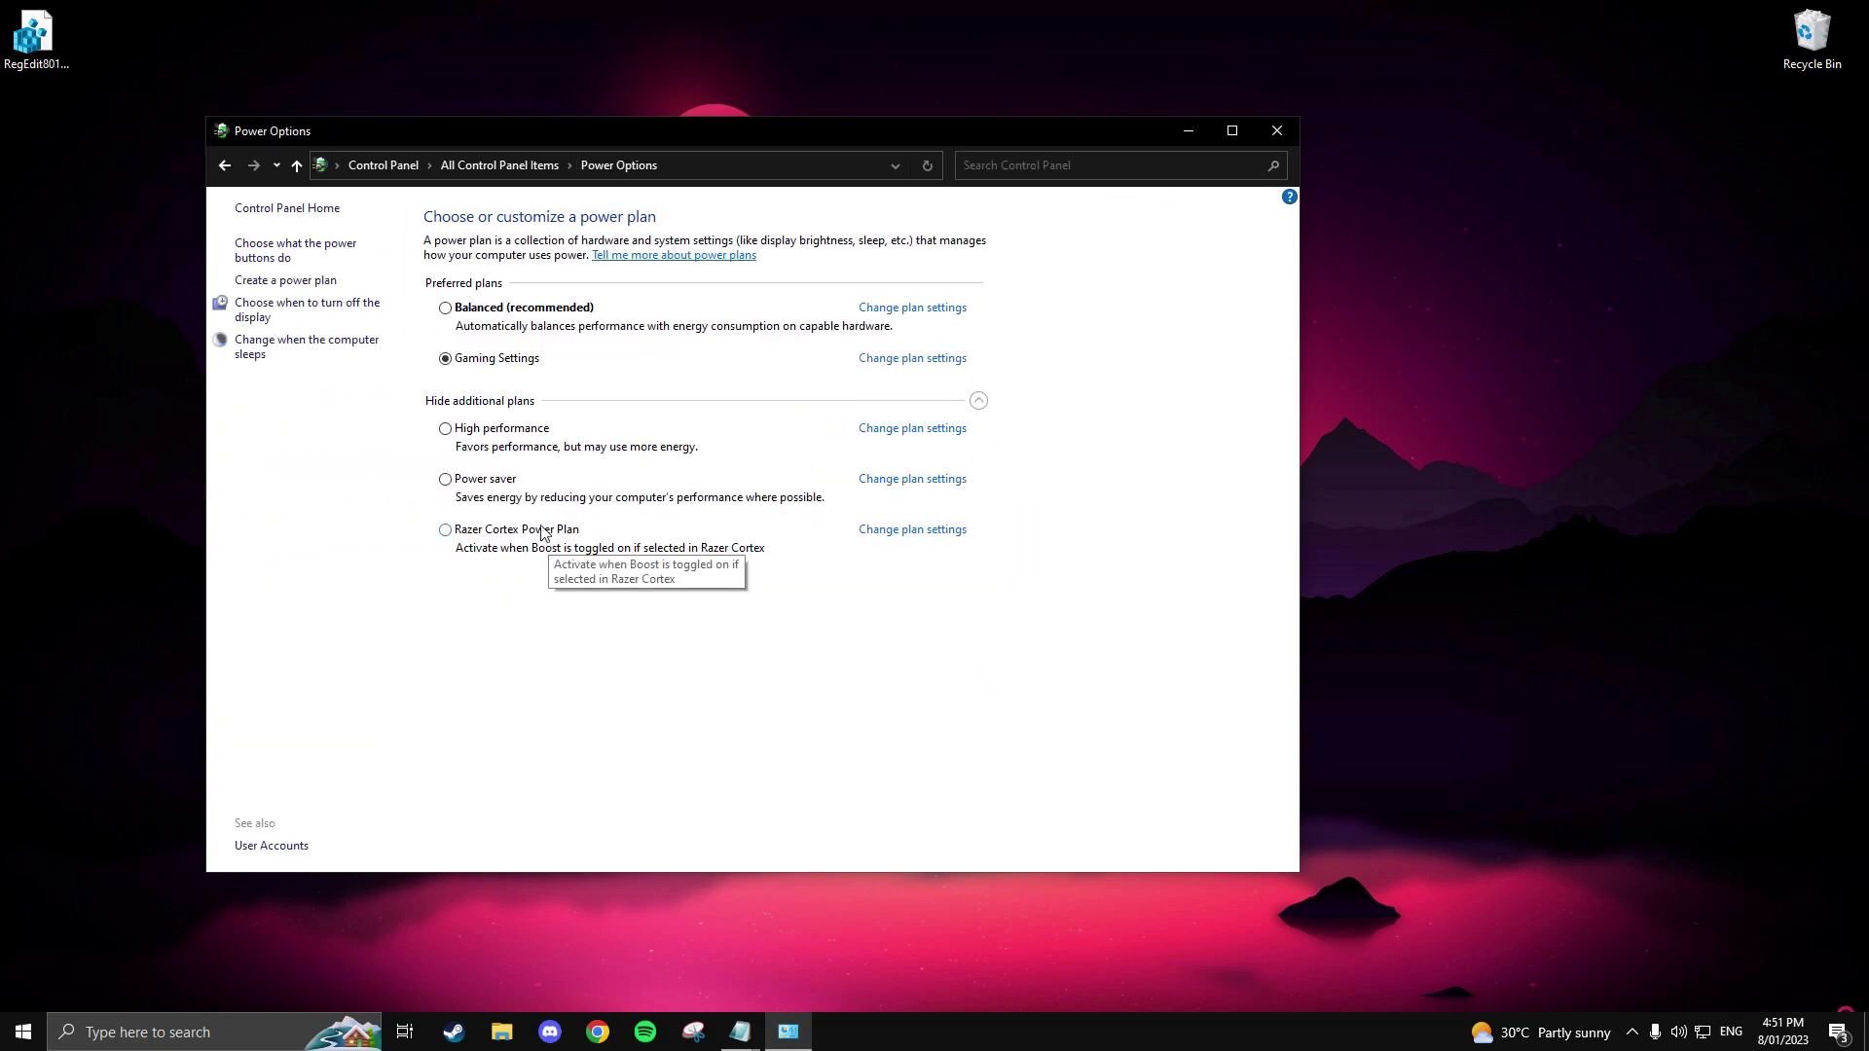
Create a power plan named "New Gaming Plan" based on High performance, turning off the display after 20 minutes.
left_click(297, 281)
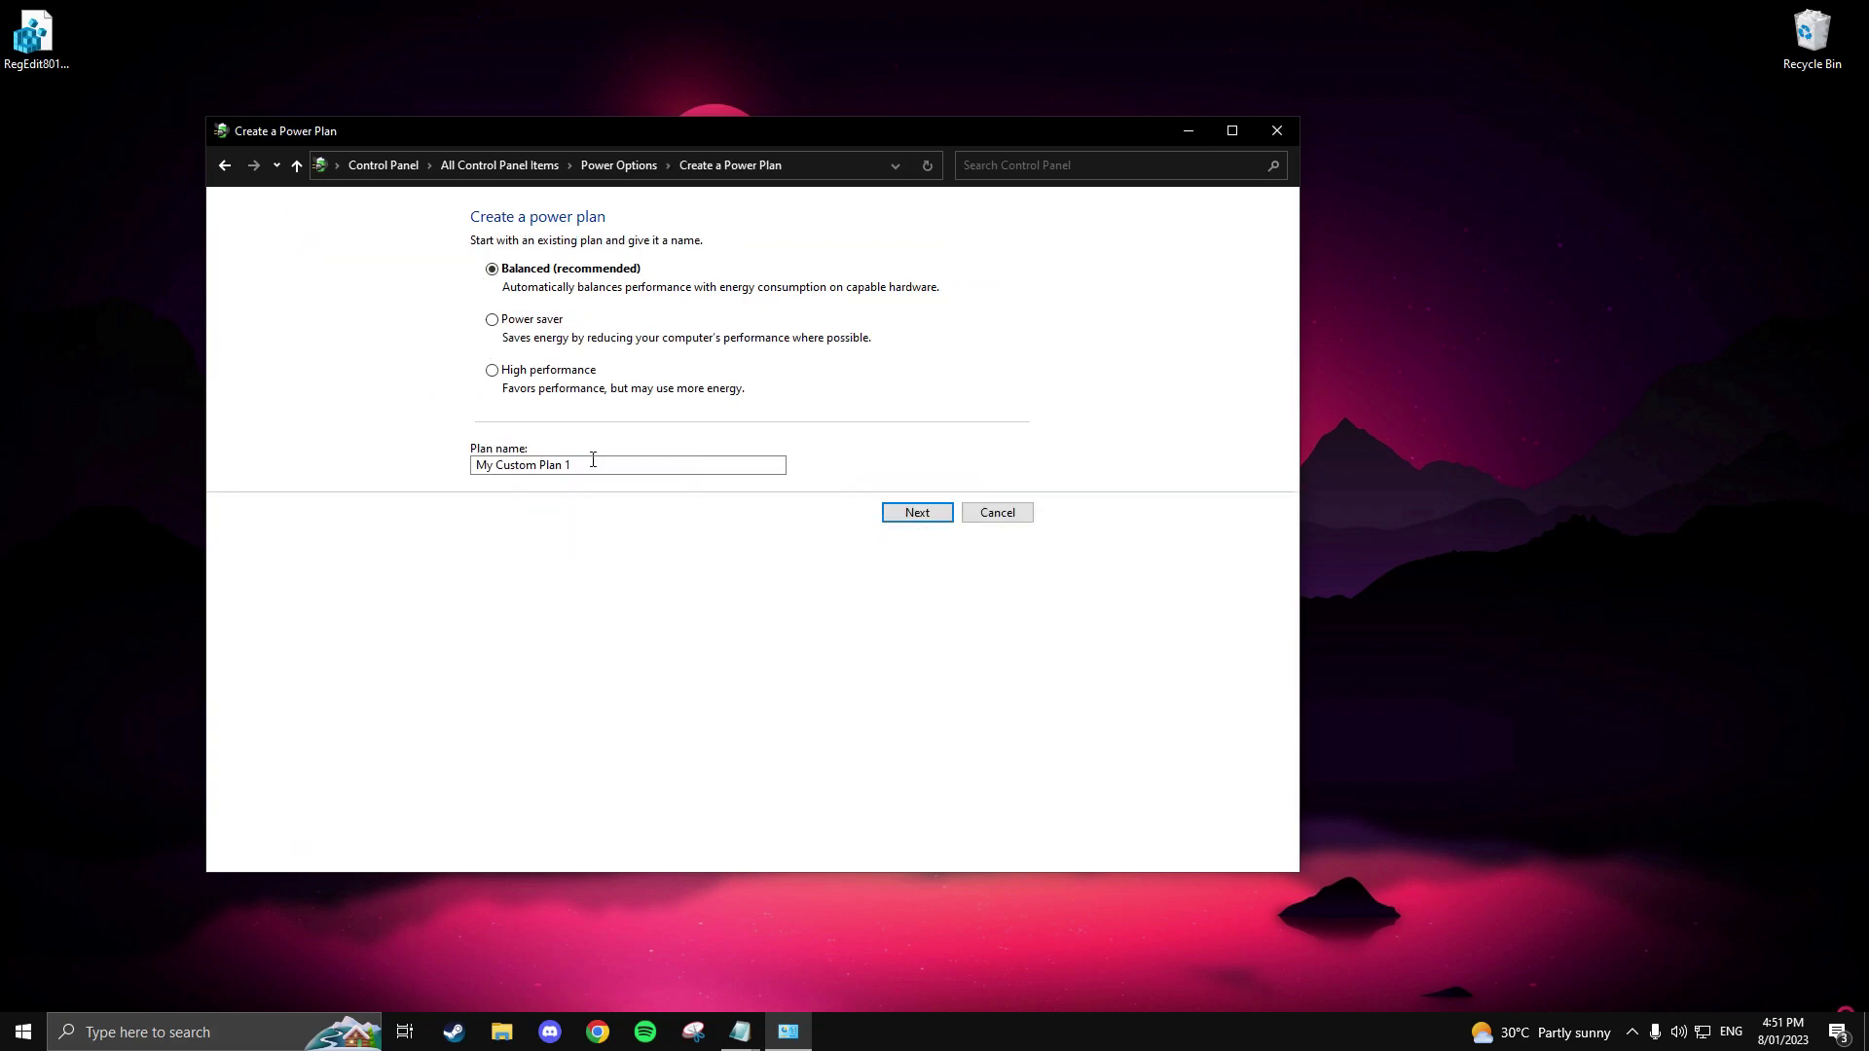
key("ctrl+a")
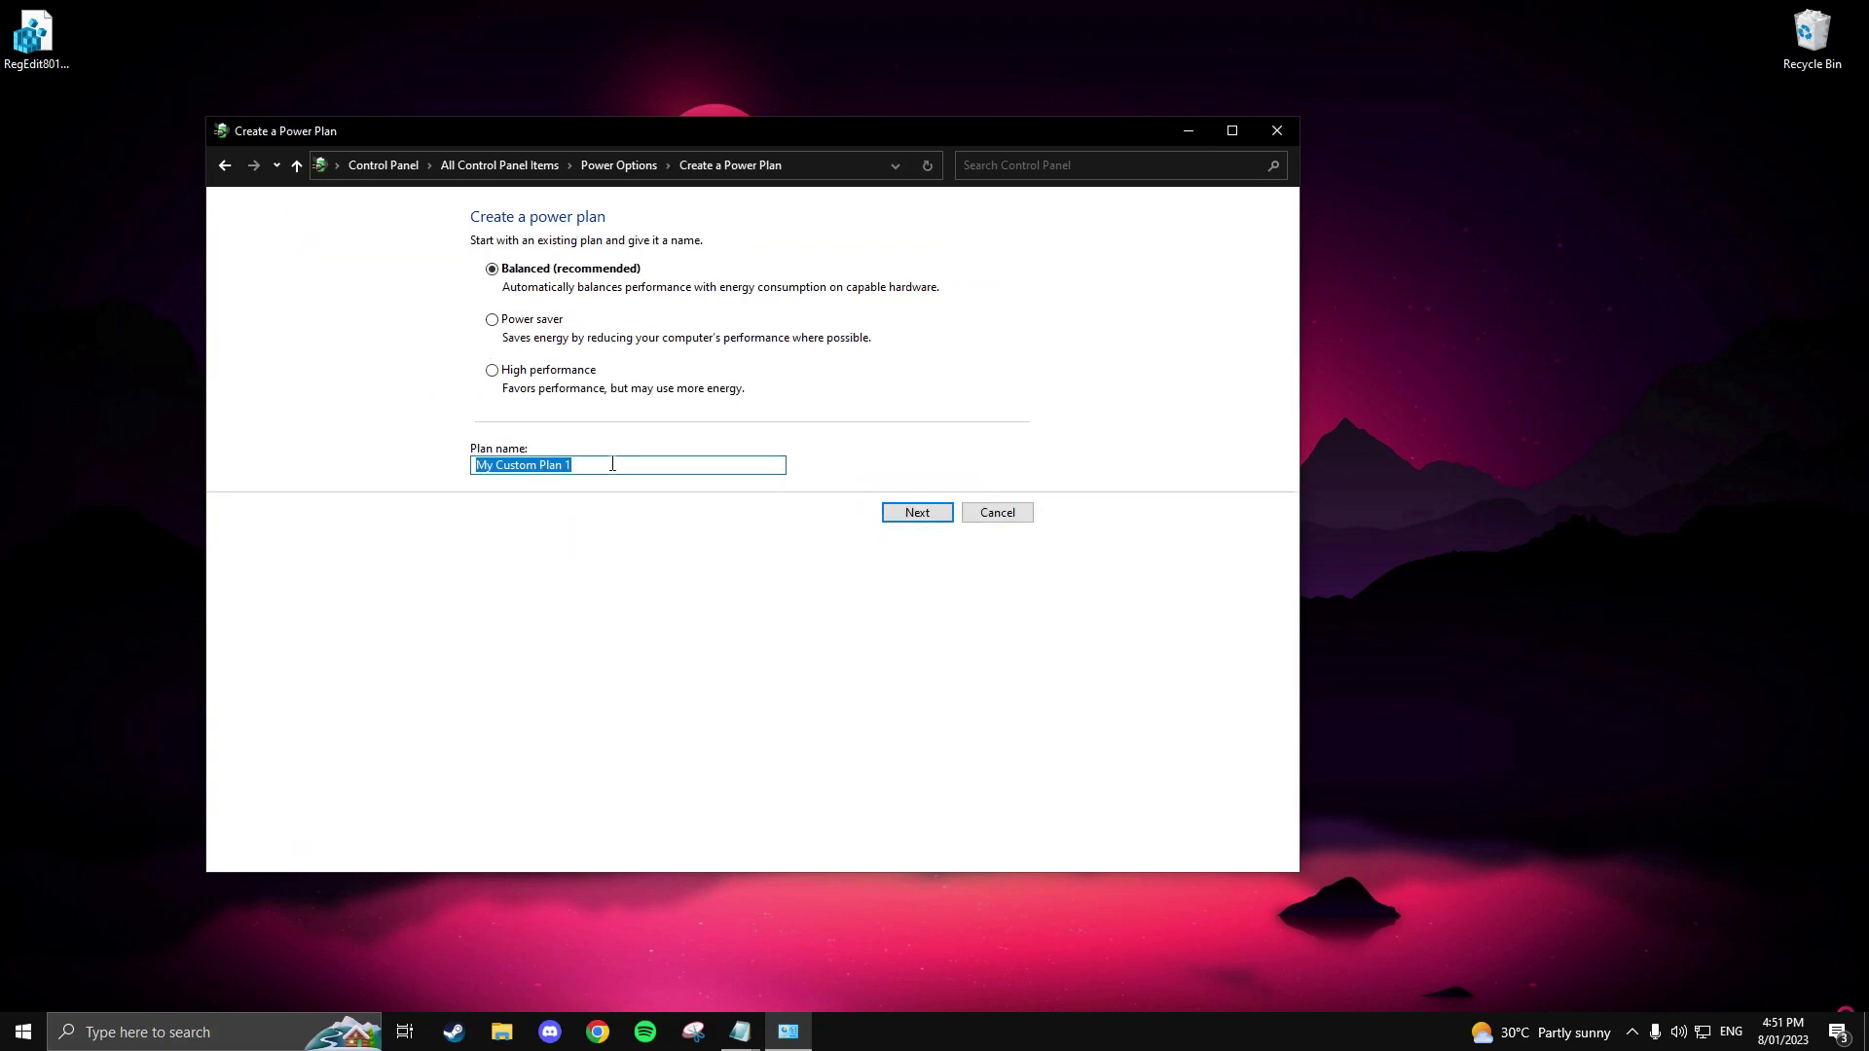
type("New Gaming Plan")
left_click(506, 375)
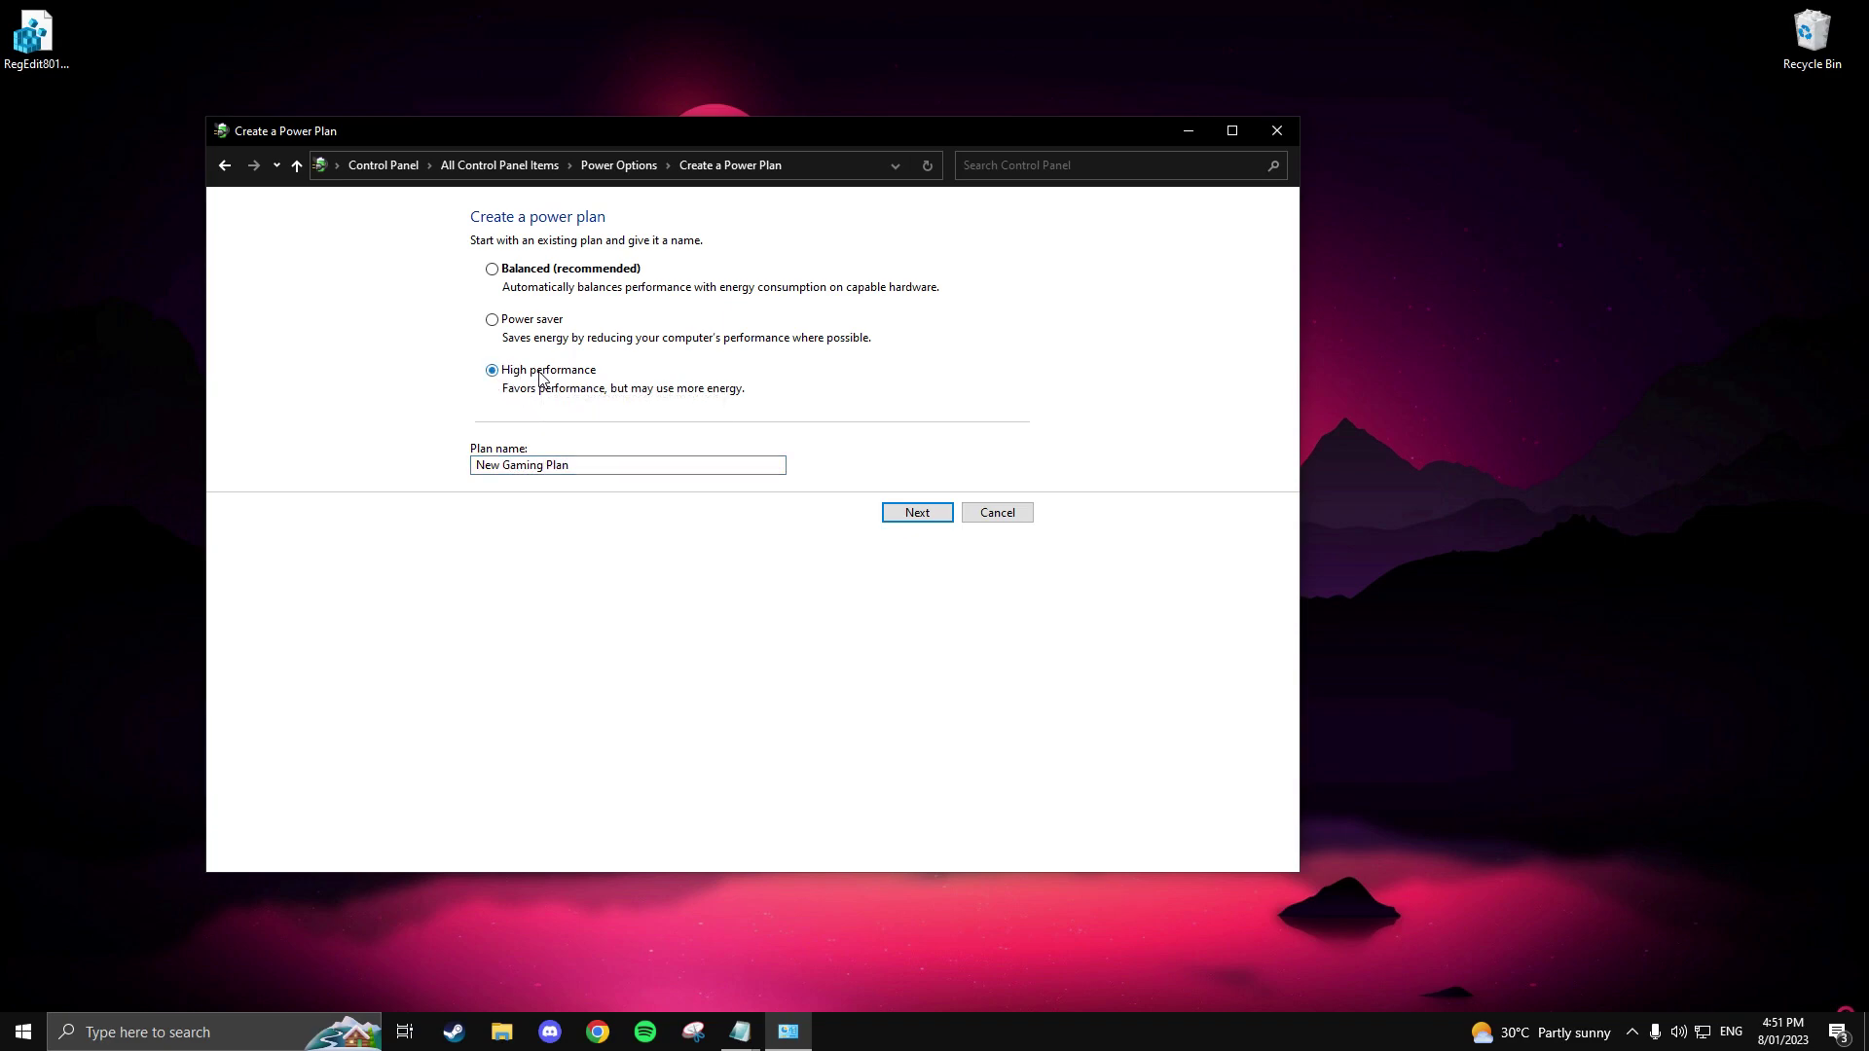
left_click(918, 514)
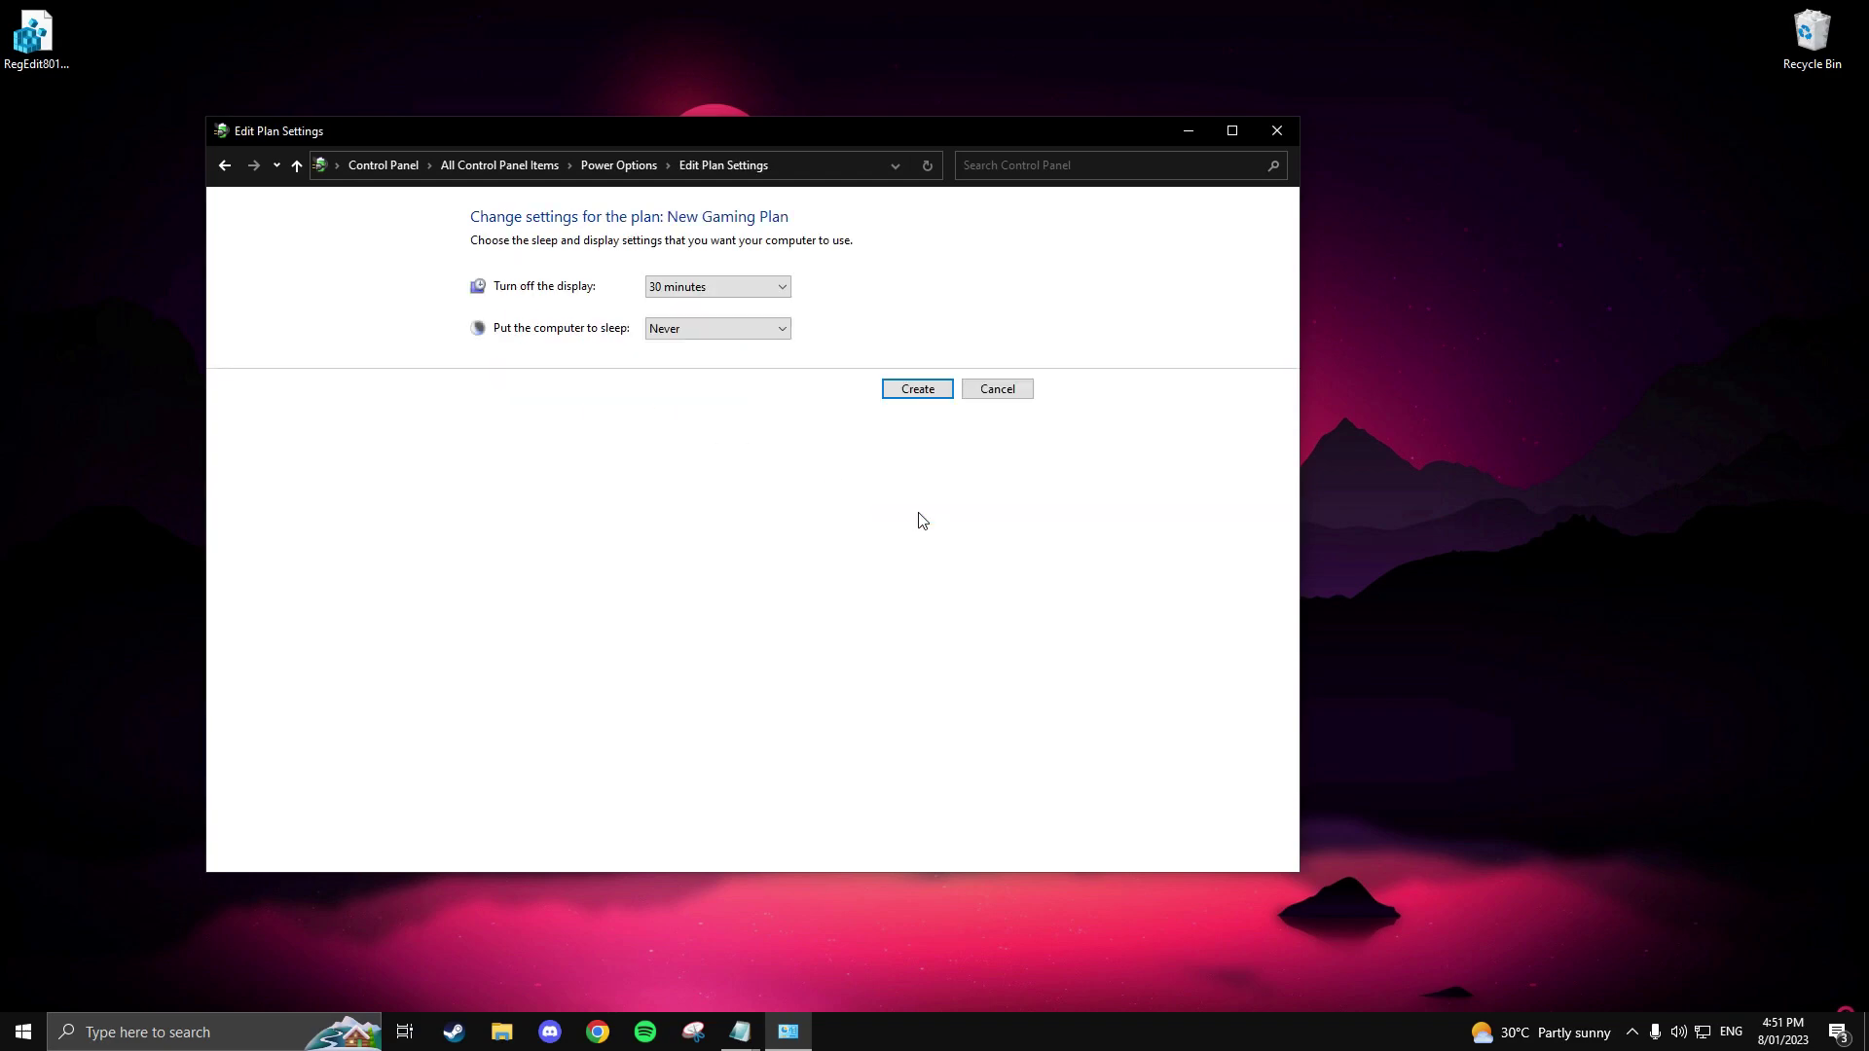
left_click(688, 288)
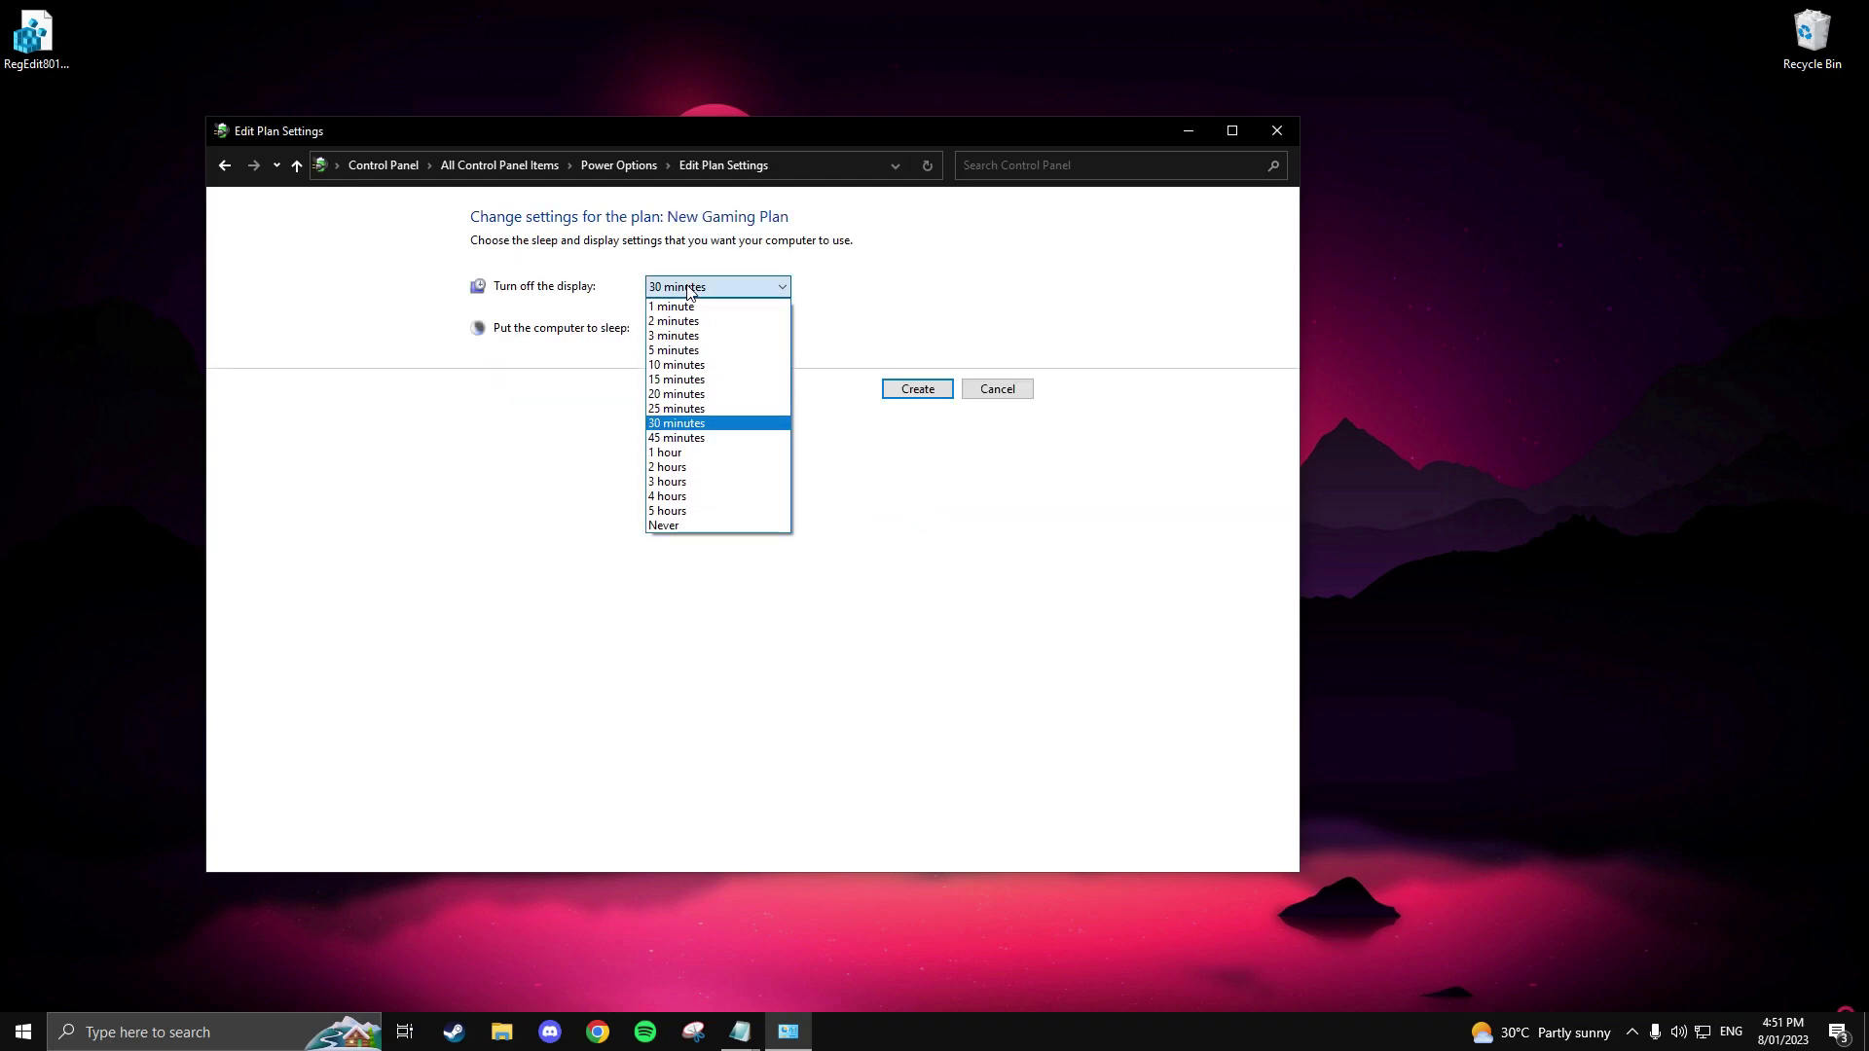
left_click(691, 394)
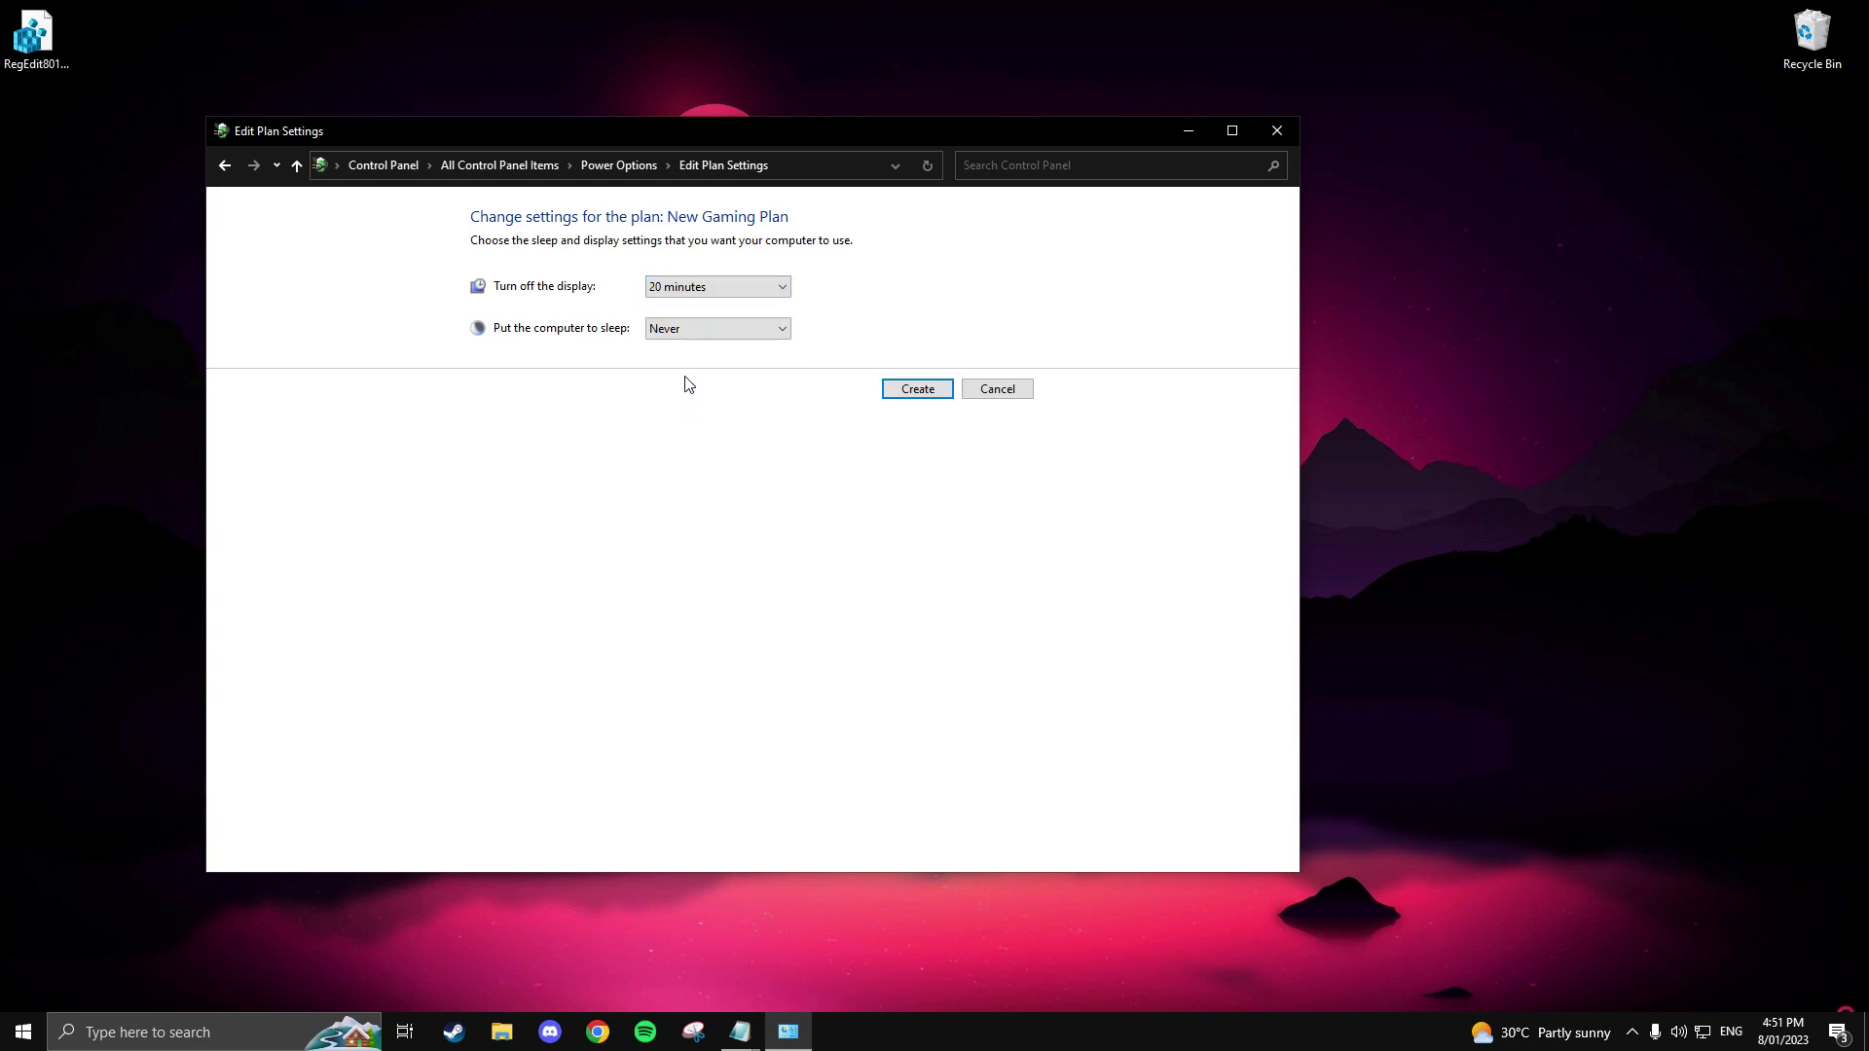
left_click(918, 389)
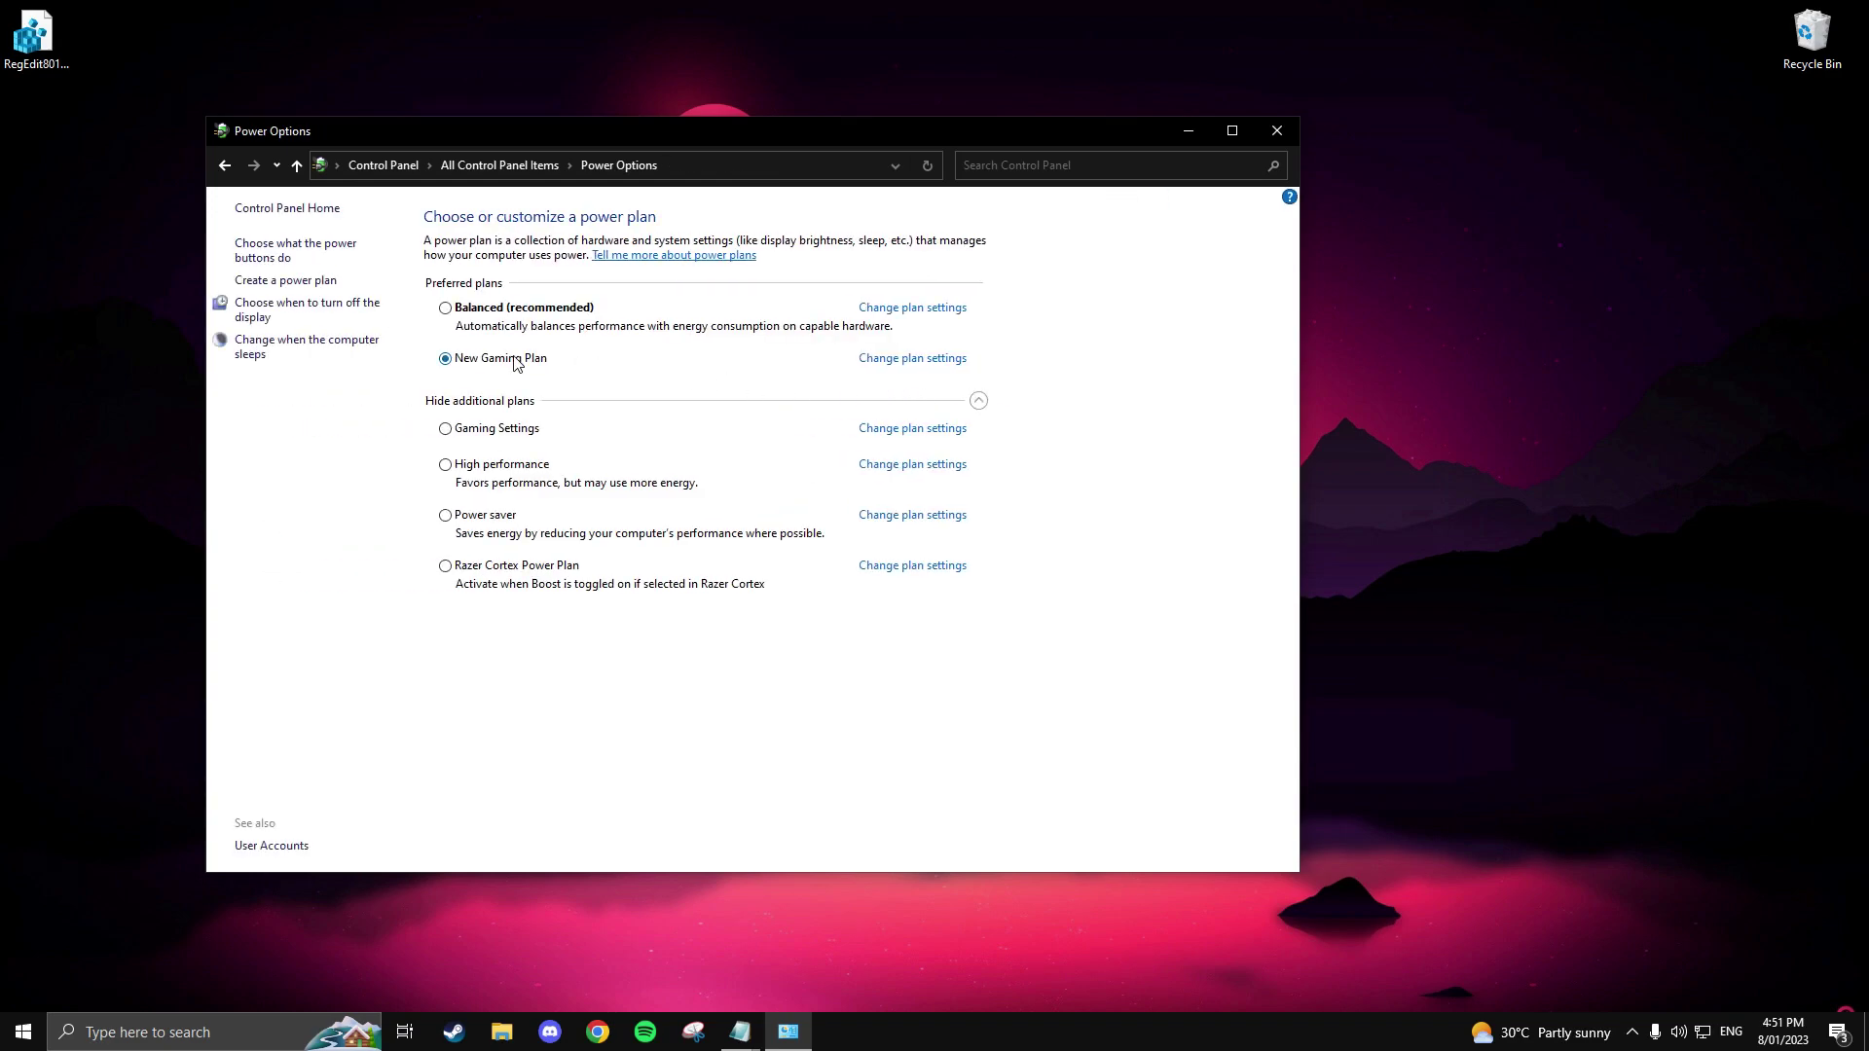
In the advanced power settings of New Gaming Plan, set the hard disk turn-off time to 0 minutes.
left_click(903, 360)
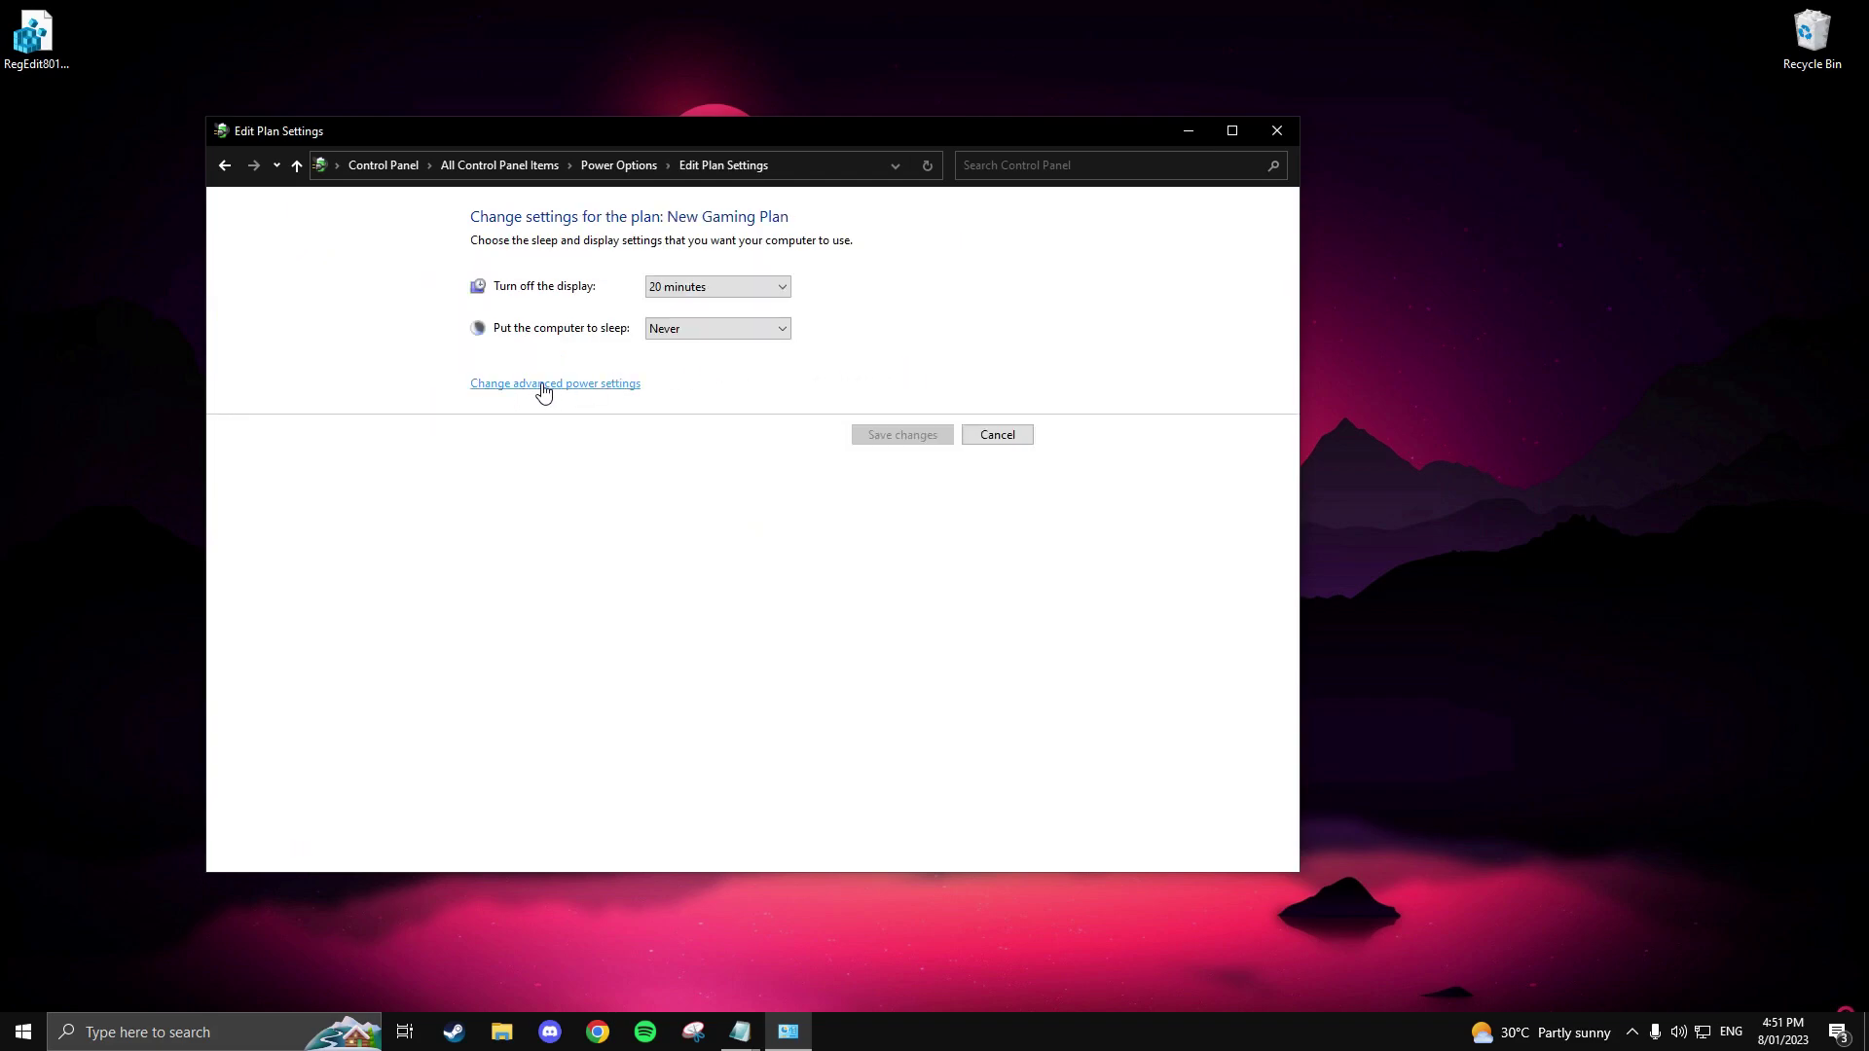
left_click(506, 390)
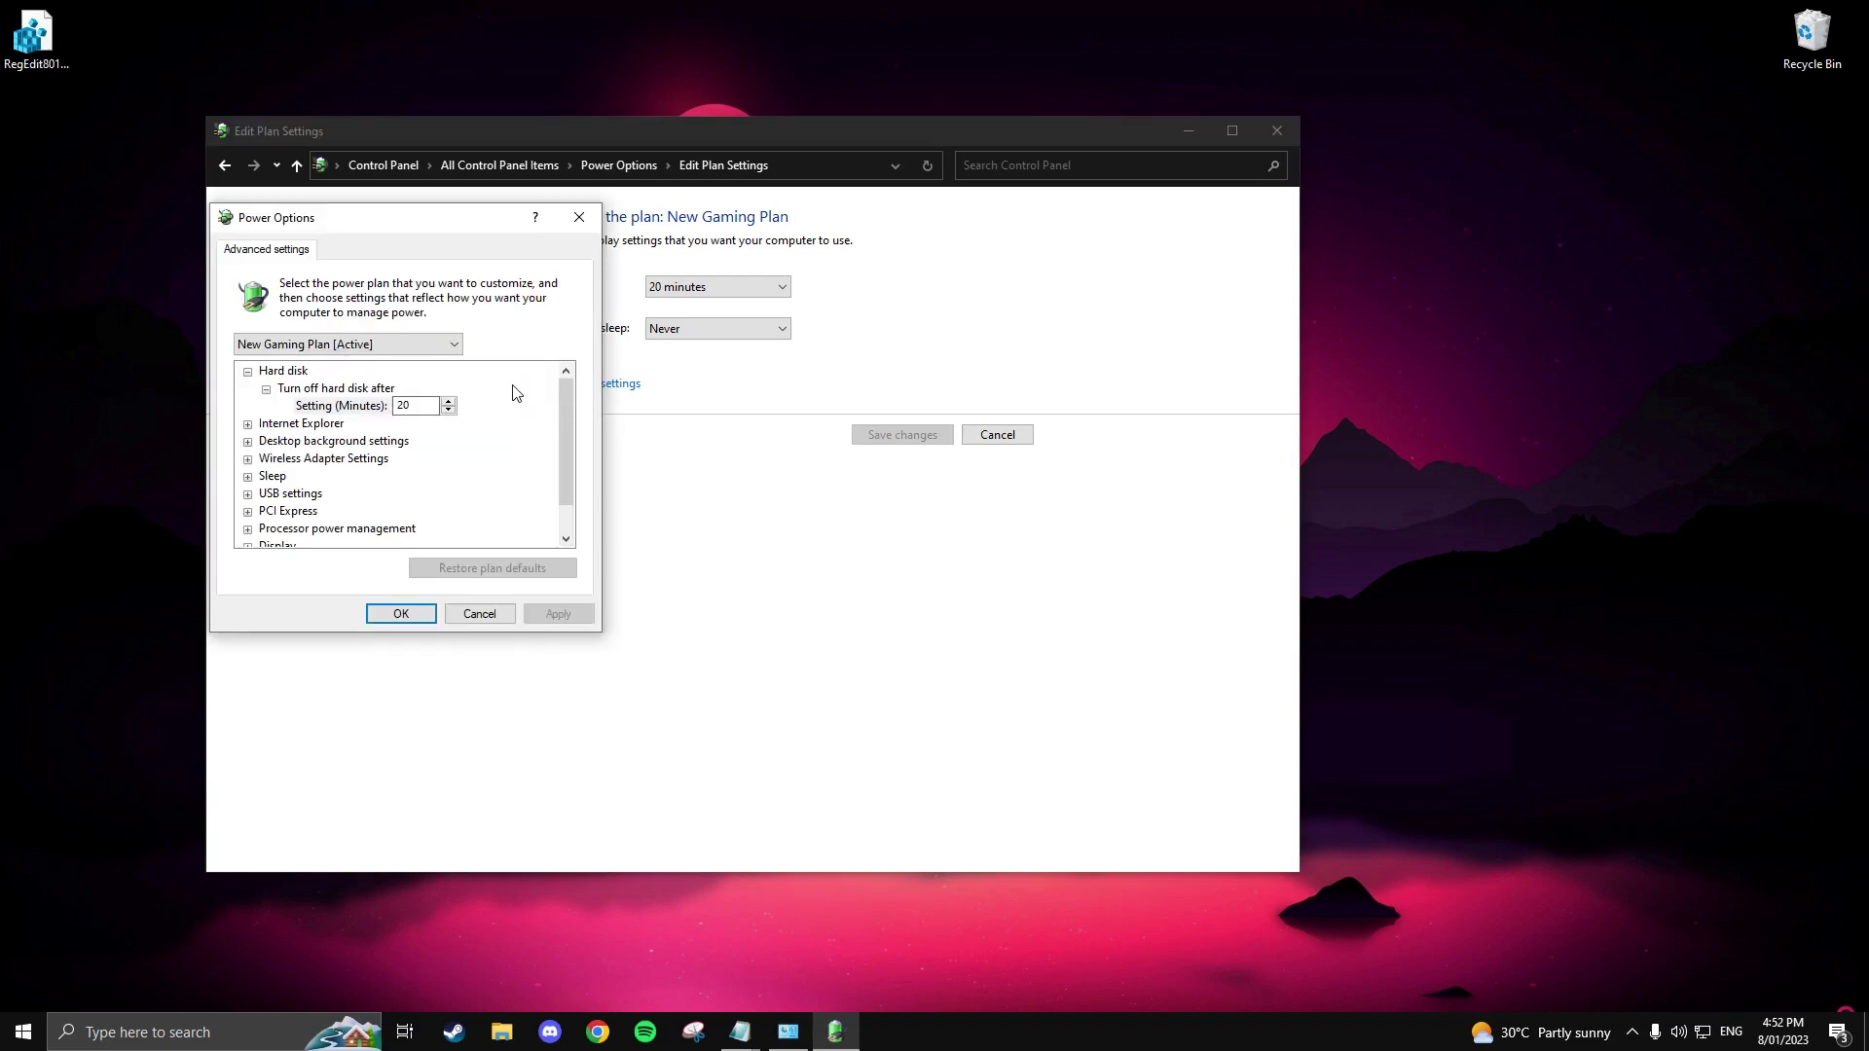
left_click(311, 390)
left_click(326, 403)
type("0")
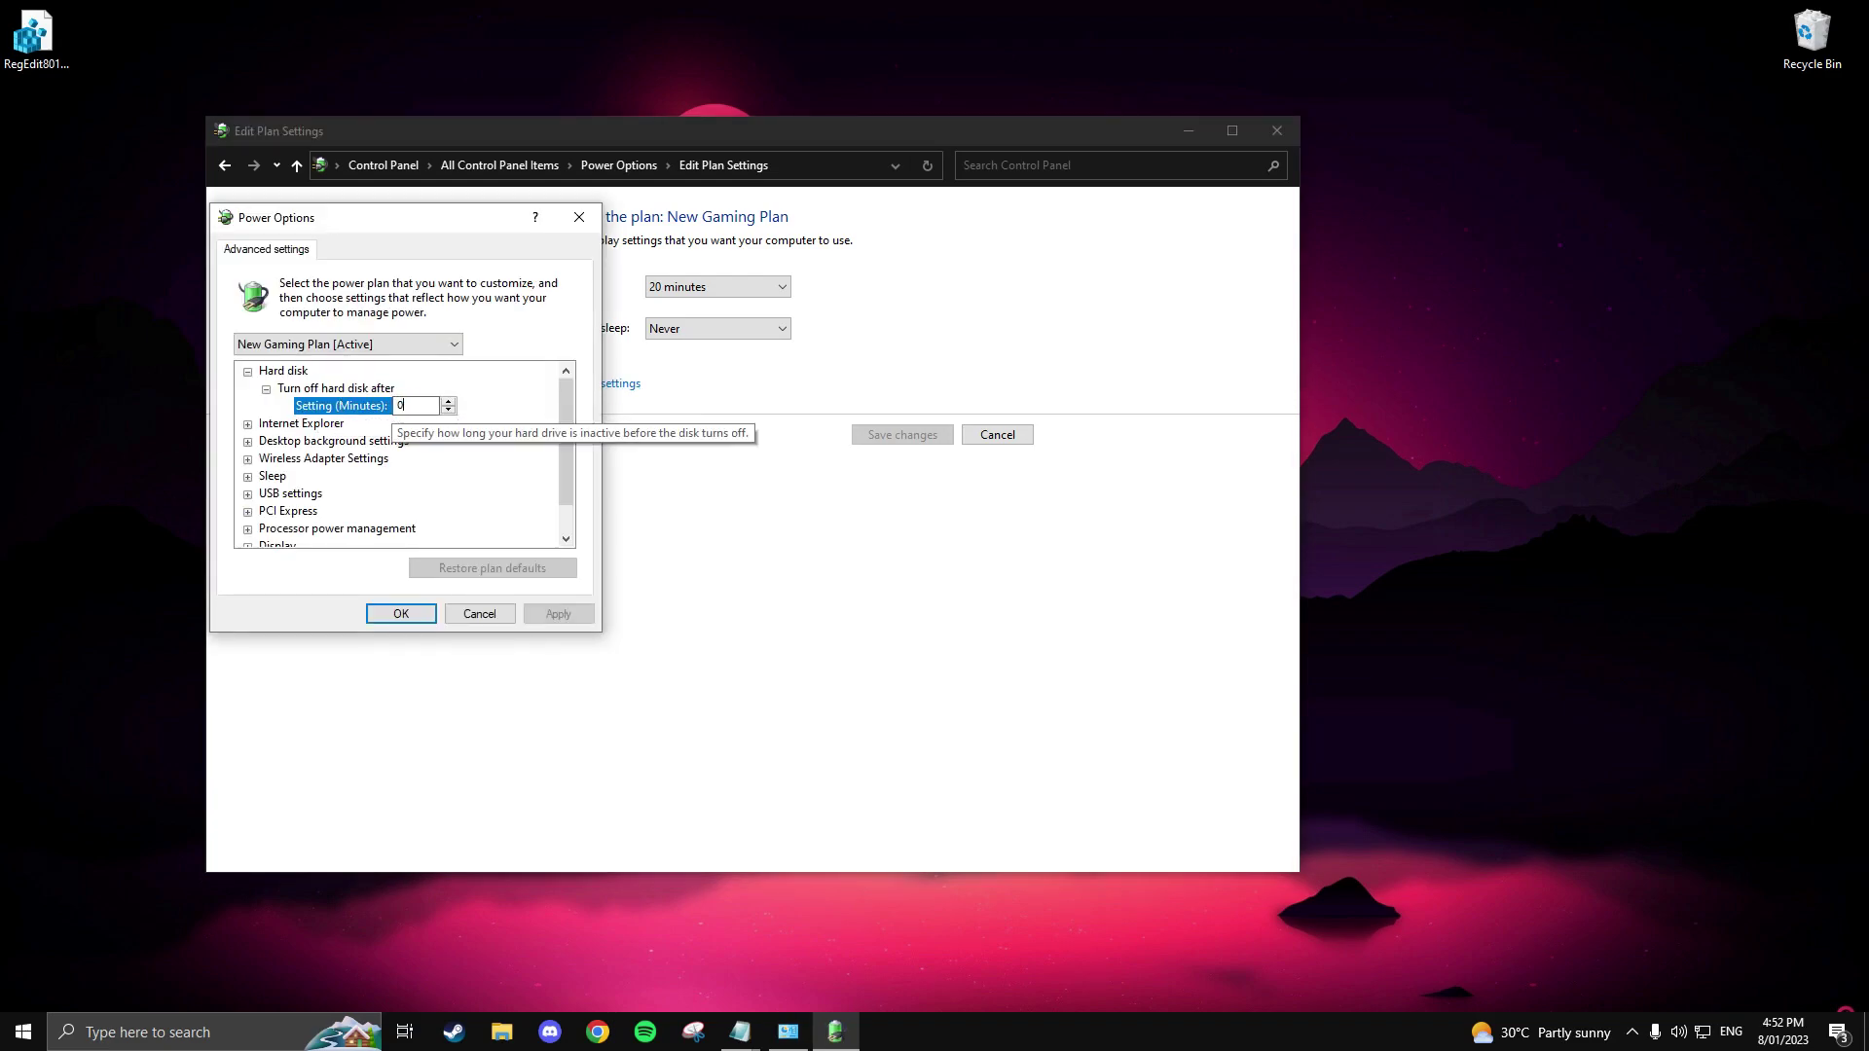
left_click(389, 390)
Examine the plan's advanced settings for Internet Explorer, desktop background, wireless adapter power saving and USB selective suspend.
left_click(361, 426)
left_click(247, 424)
left_click(266, 442)
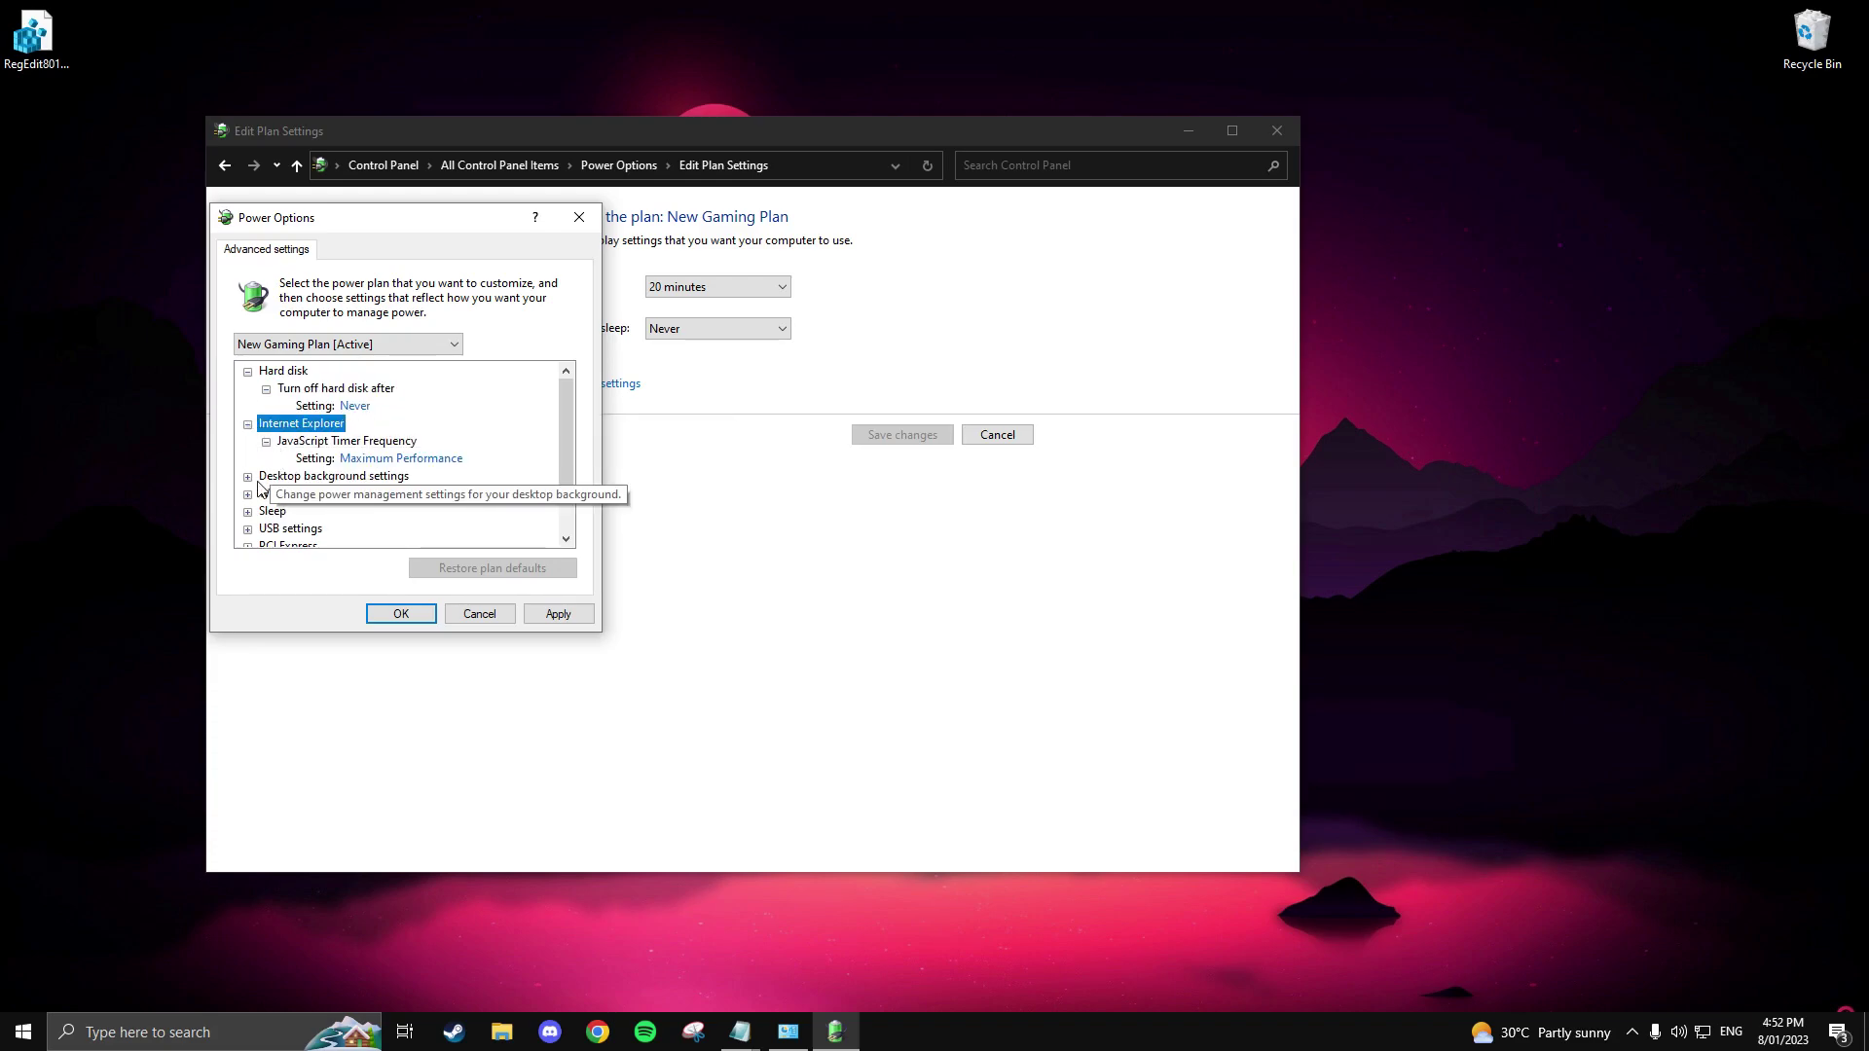
left_click(247, 476)
scroll(260, 482, "down", 1)
left_click(266, 441)
scroll(269, 446, "down", 1)
left_click(247, 425)
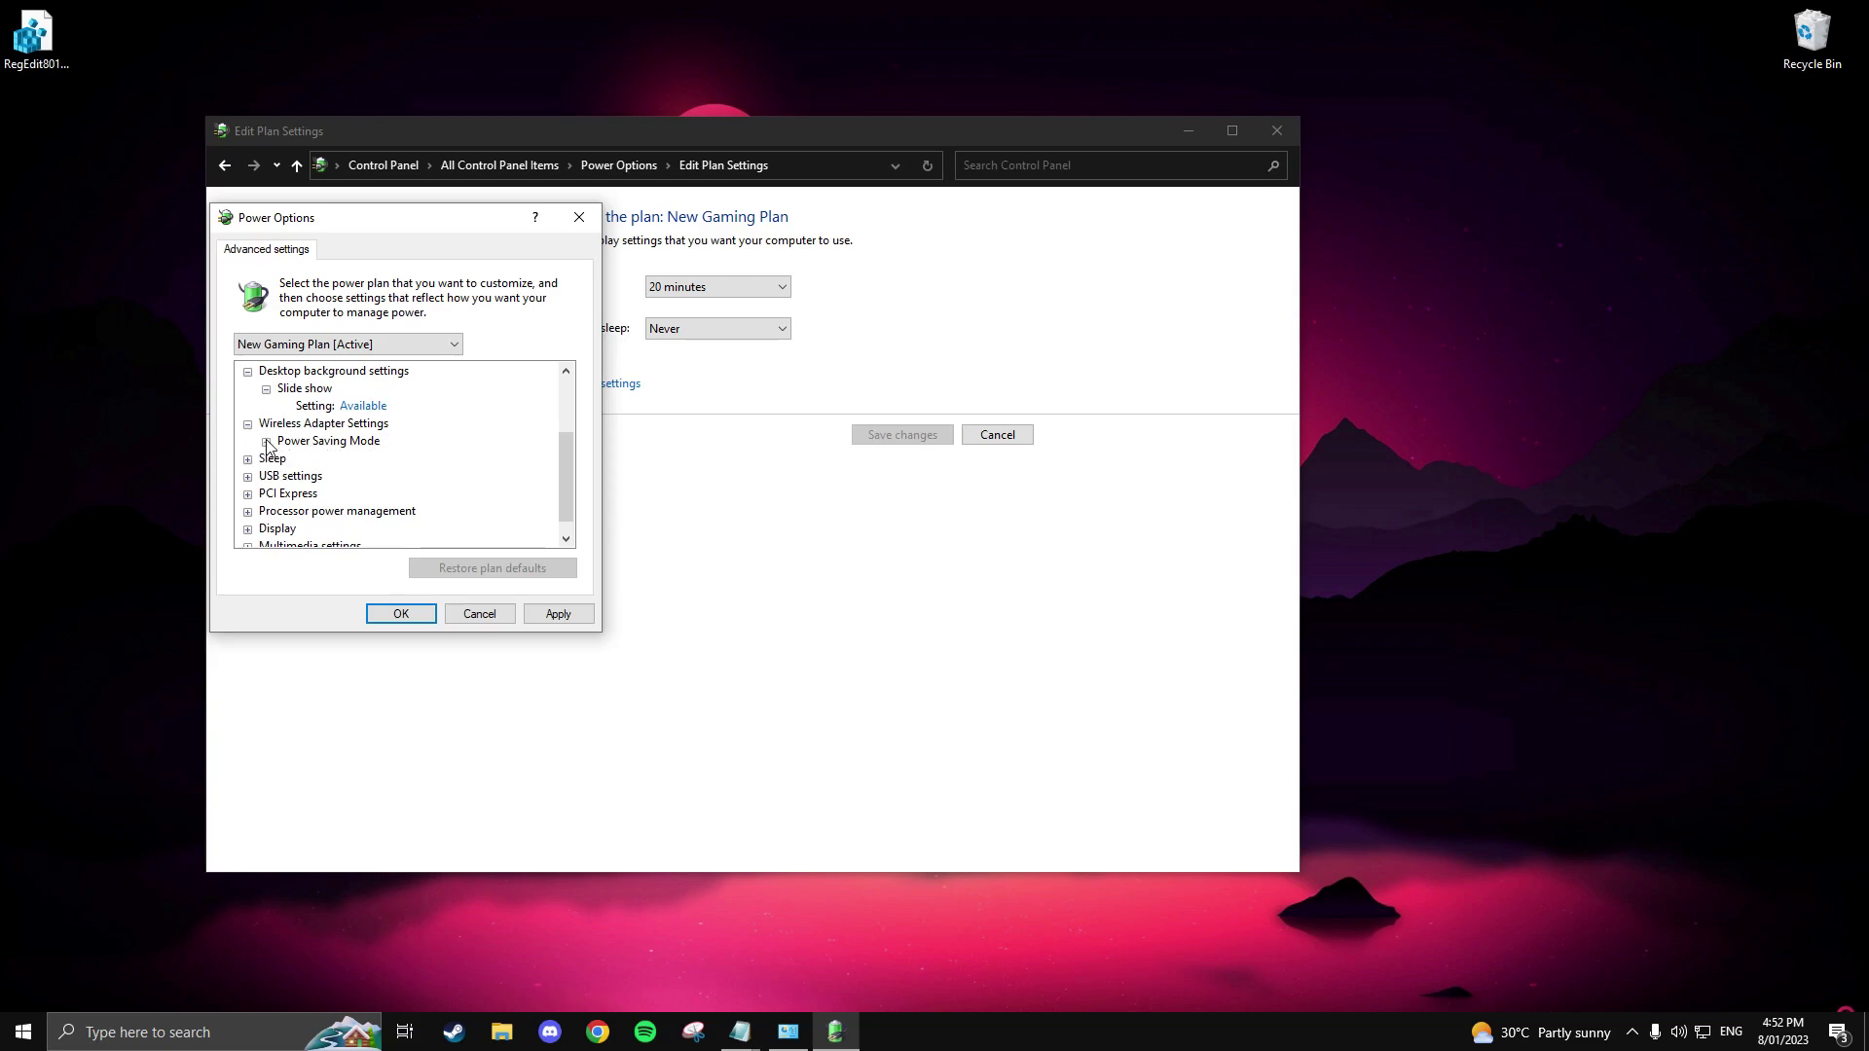
left_click(266, 441)
left_click(247, 476)
left_click(247, 441)
left_click(248, 459)
left_click(266, 476)
scroll(271, 476, "down", 1)
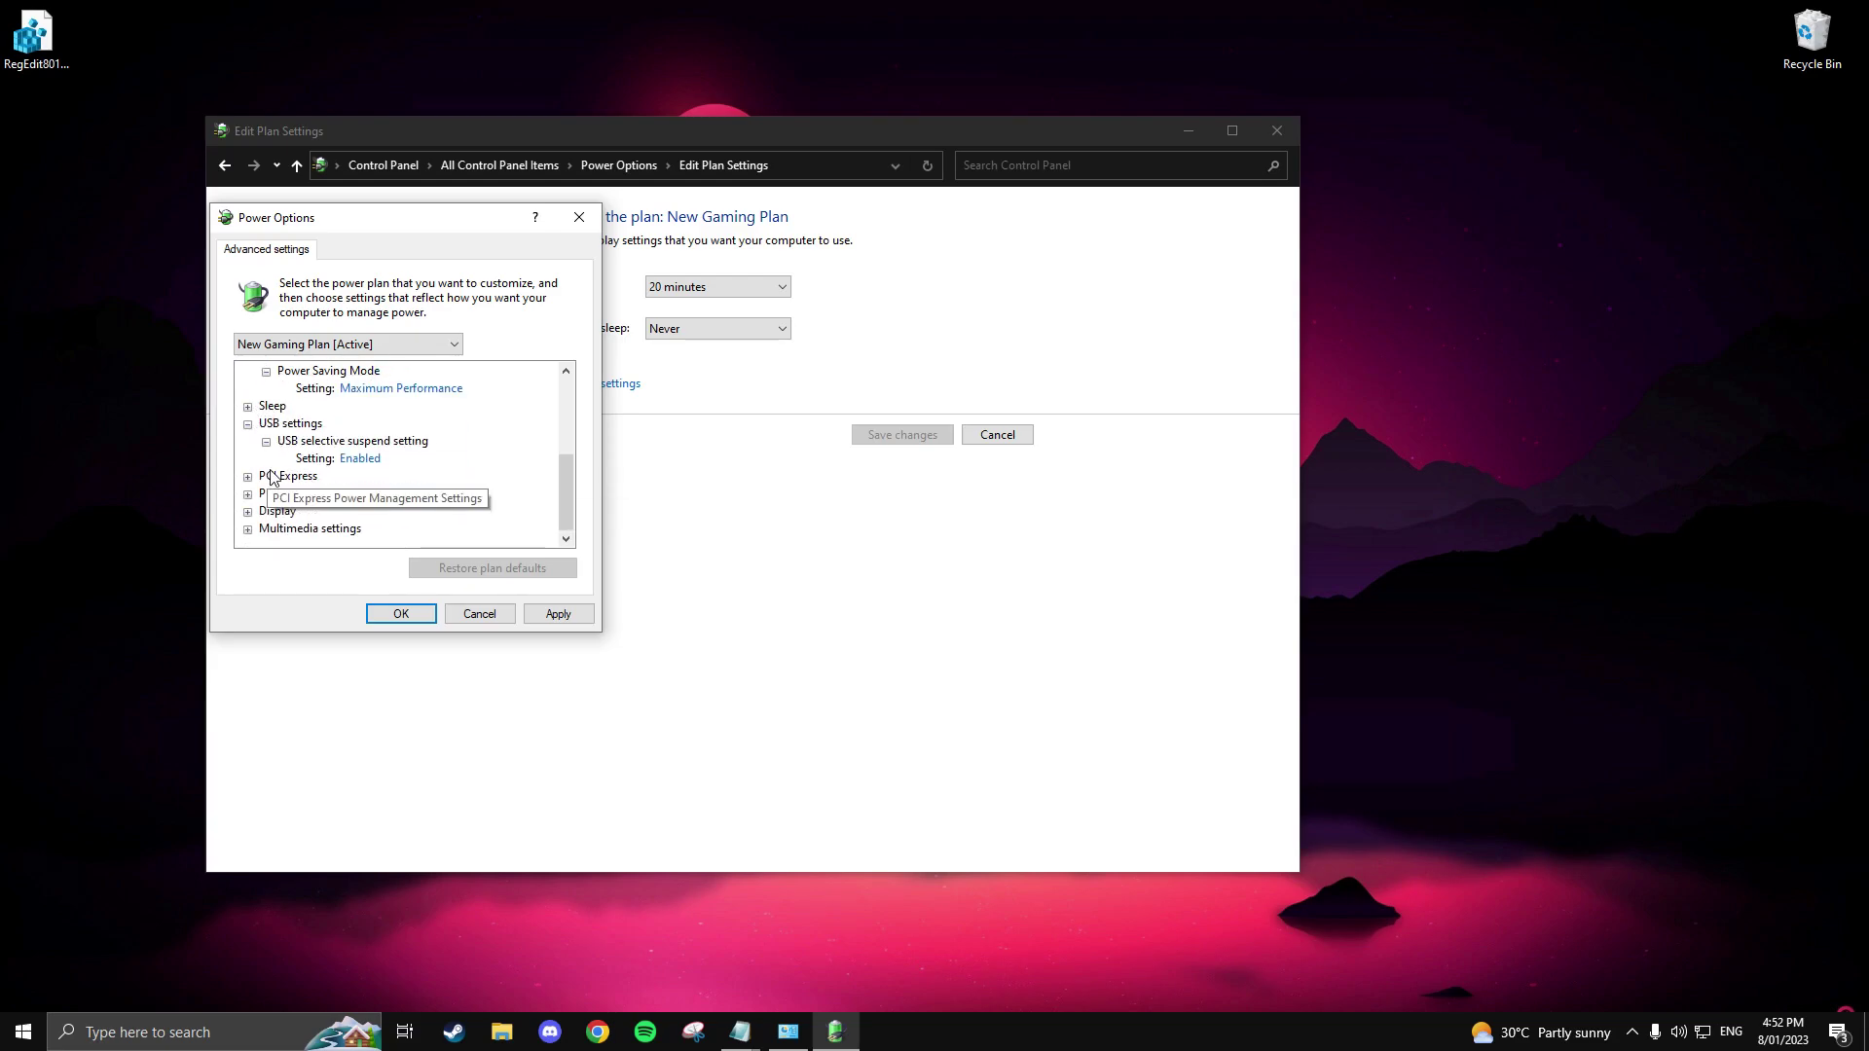
Examine the plan's PCI Express link state power management and its Multimedia settings for playback quality and playing video.
left_click(248, 476)
scroll(270, 477, "down", 1)
left_click(266, 476)
scroll(271, 482, "down", 1)
left_click(248, 493)
left_click(265, 476)
left_click(266, 476)
left_click(266, 493)
left_click(266, 494)
left_click(266, 511)
left_click(266, 511)
left_click(266, 529)
scroll(270, 533, "down", 1)
left_click(266, 494)
left_click(247, 424)
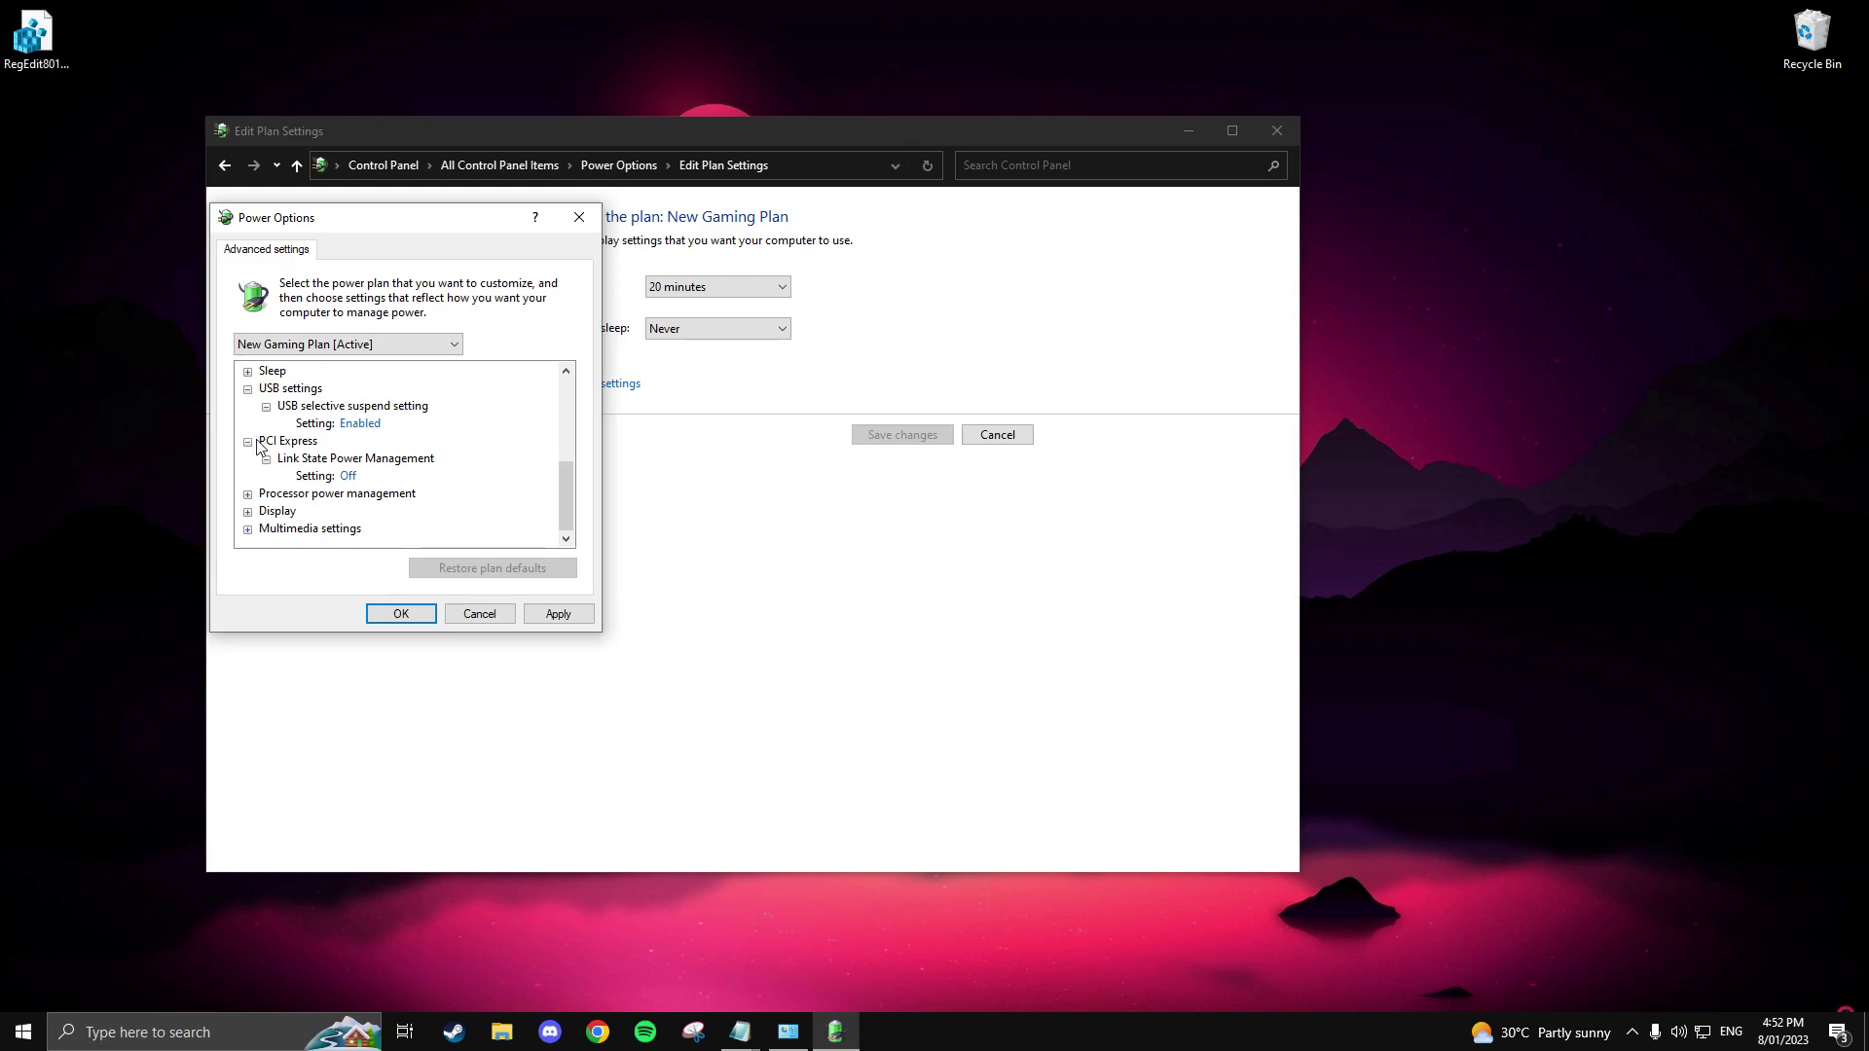
left_click(247, 529)
left_click(266, 512)
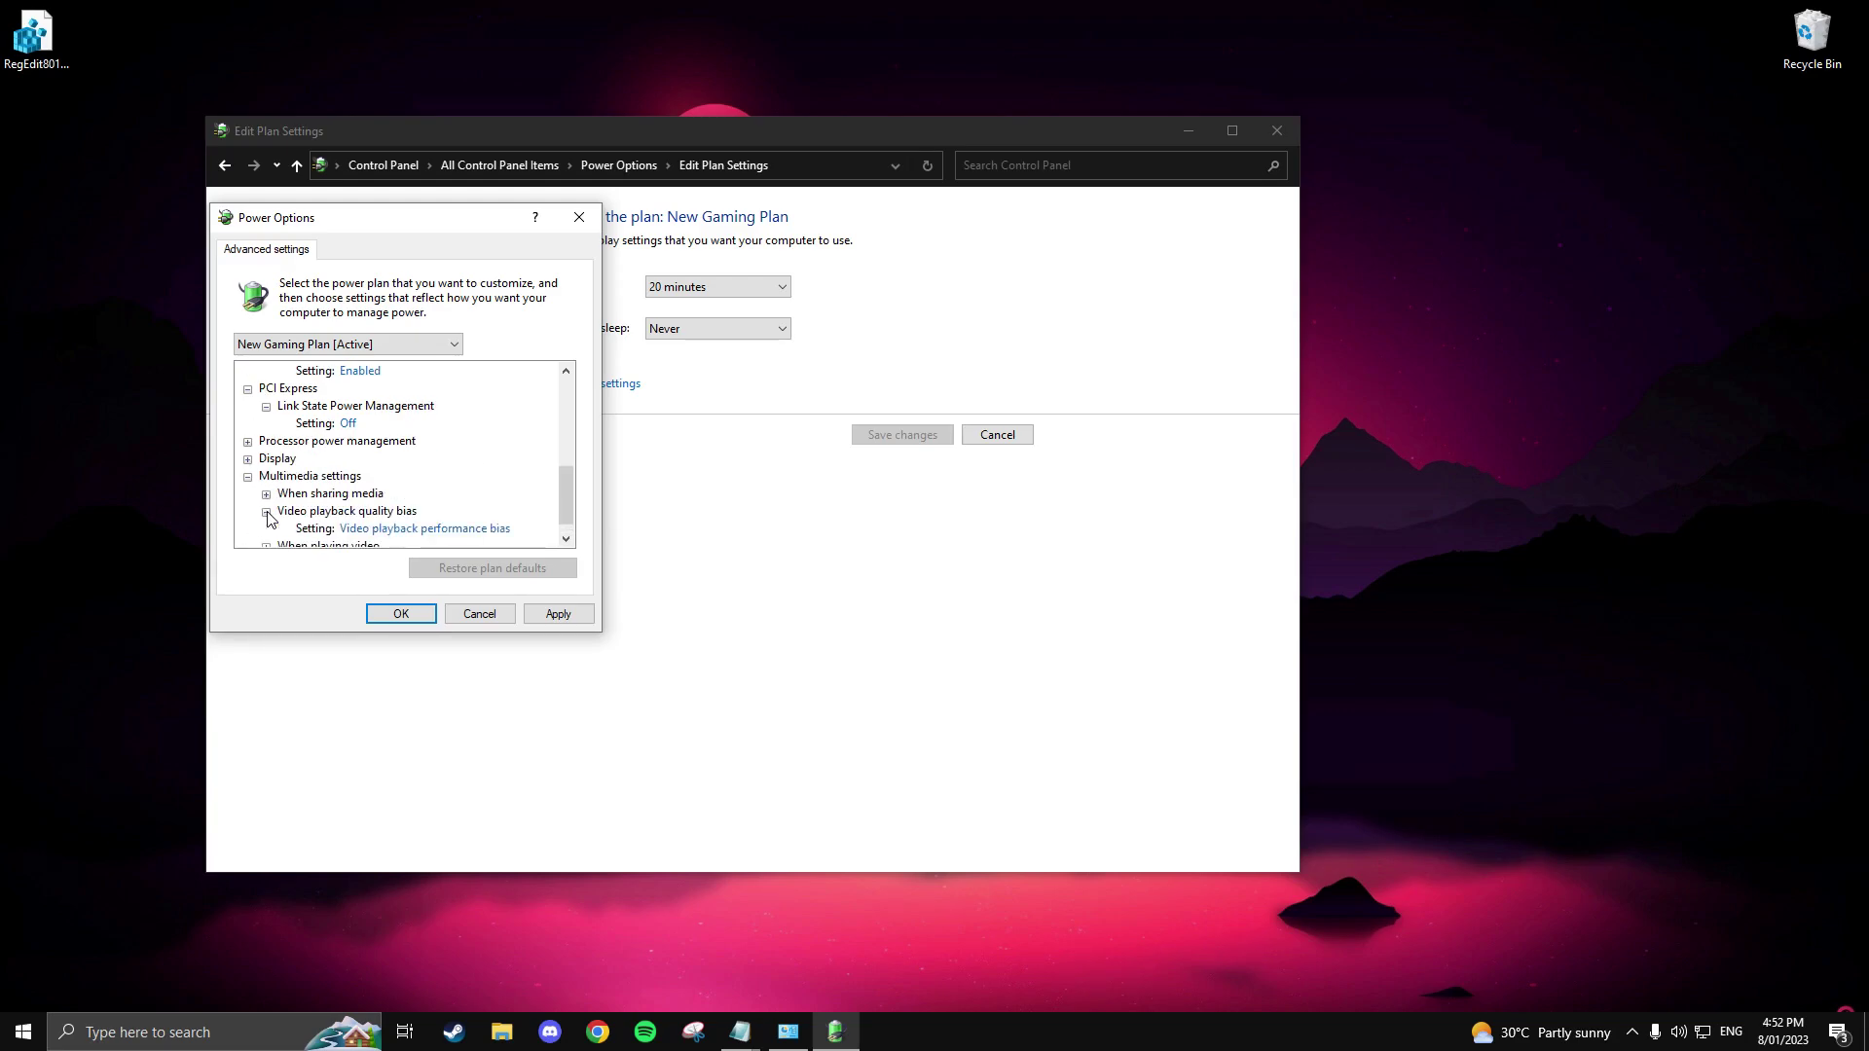
left_click(266, 511)
left_click(266, 531)
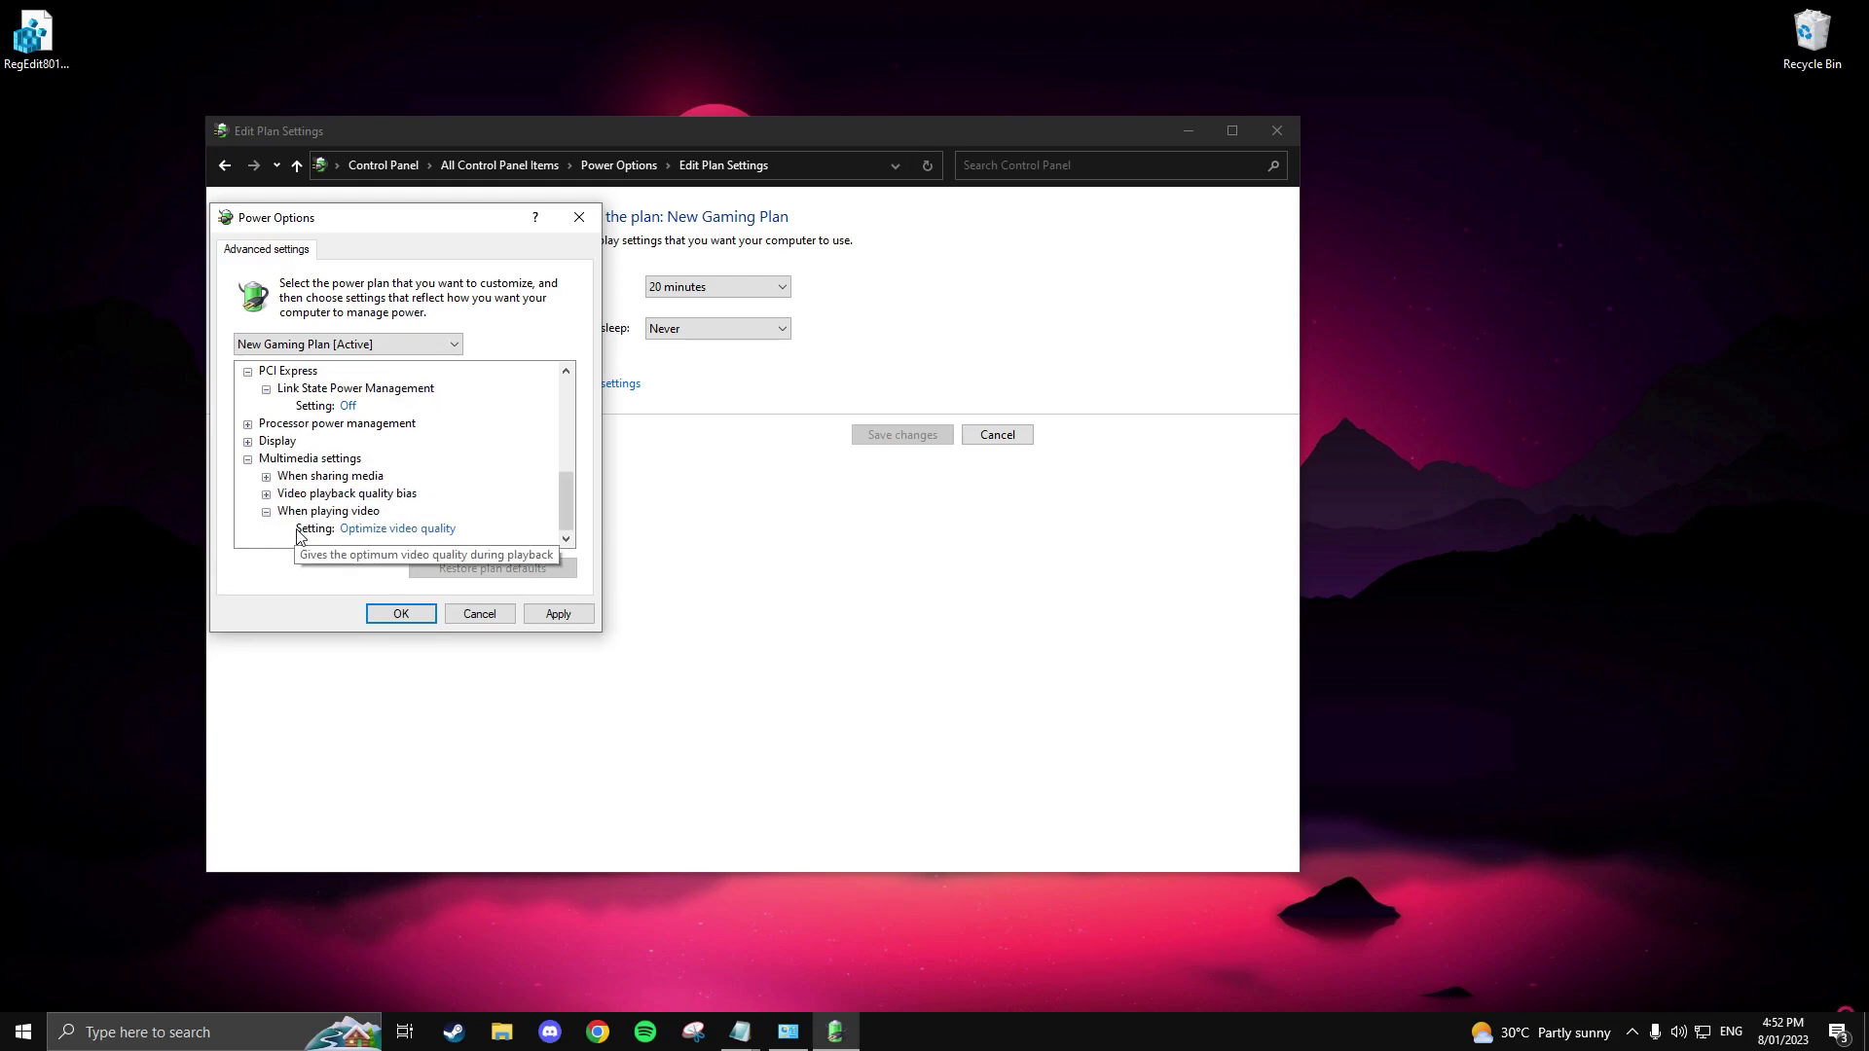
Apply the advanced power settings and close the Control Panel window.
scroll(292, 533, "up", 1)
left_click(546, 621)
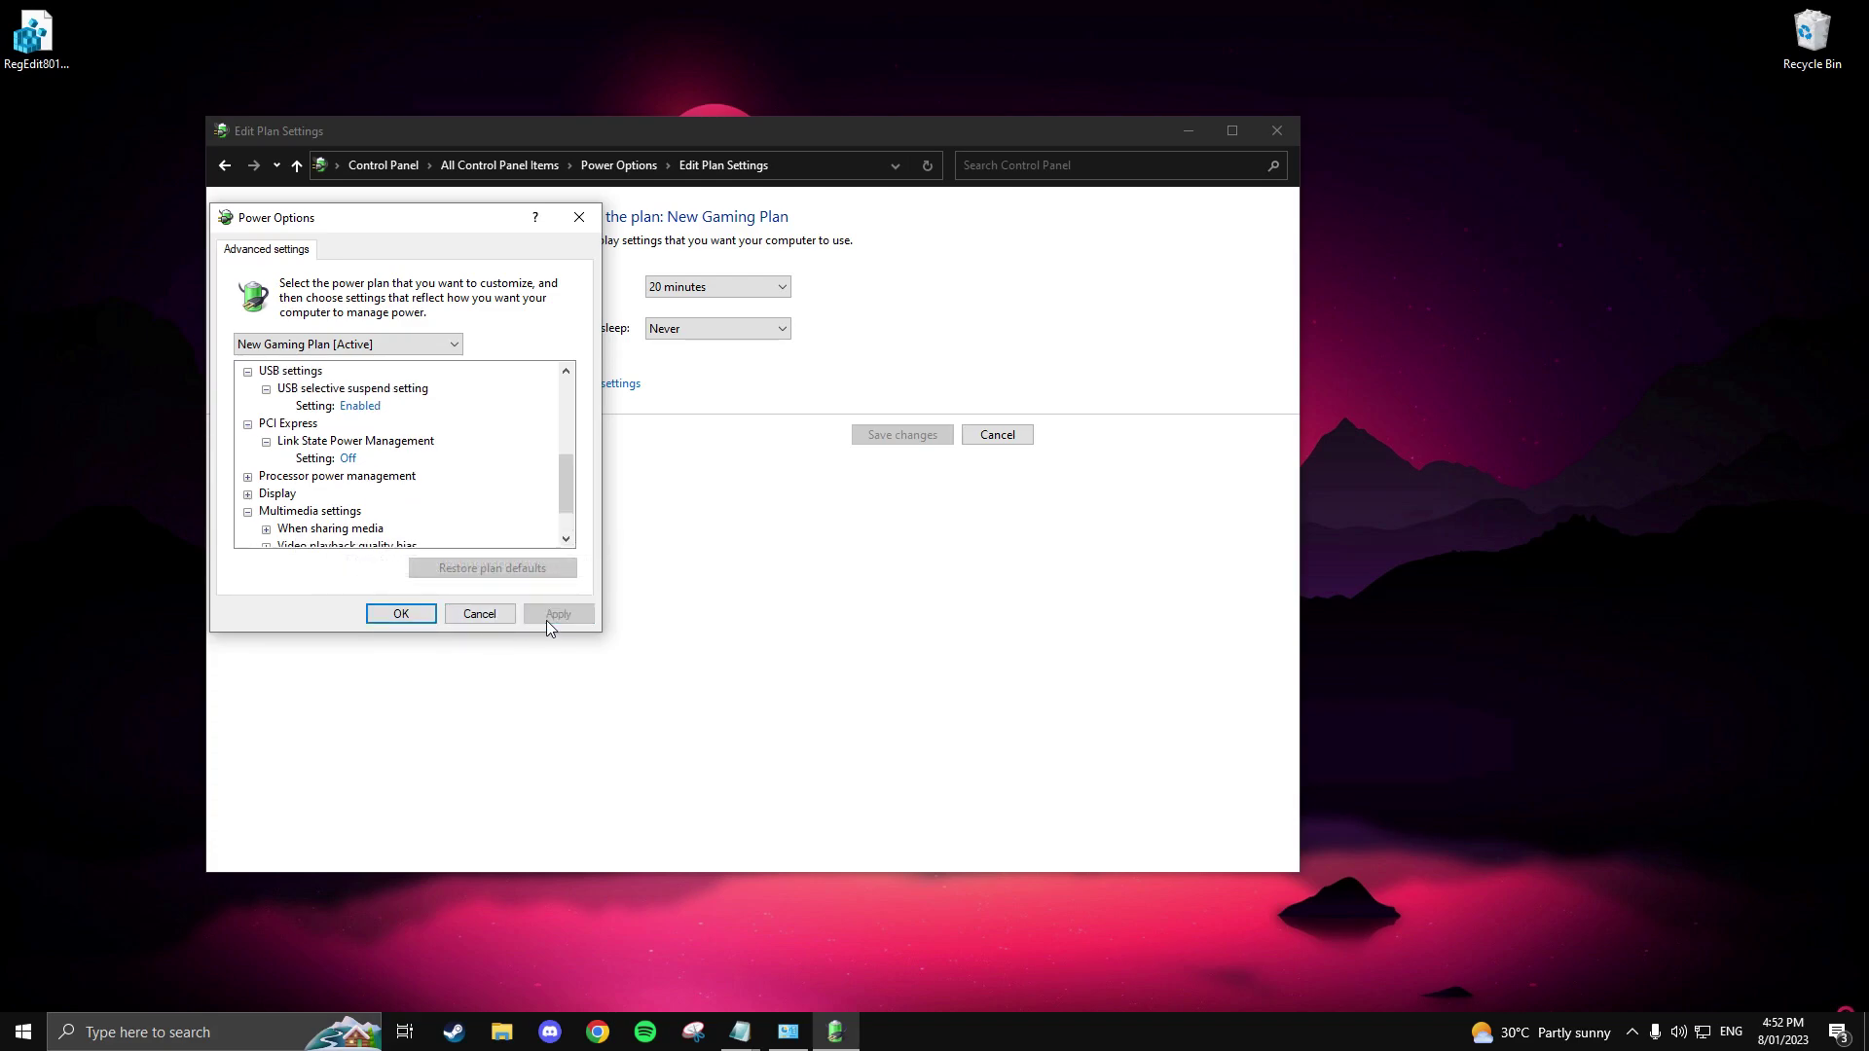
left_click(417, 617)
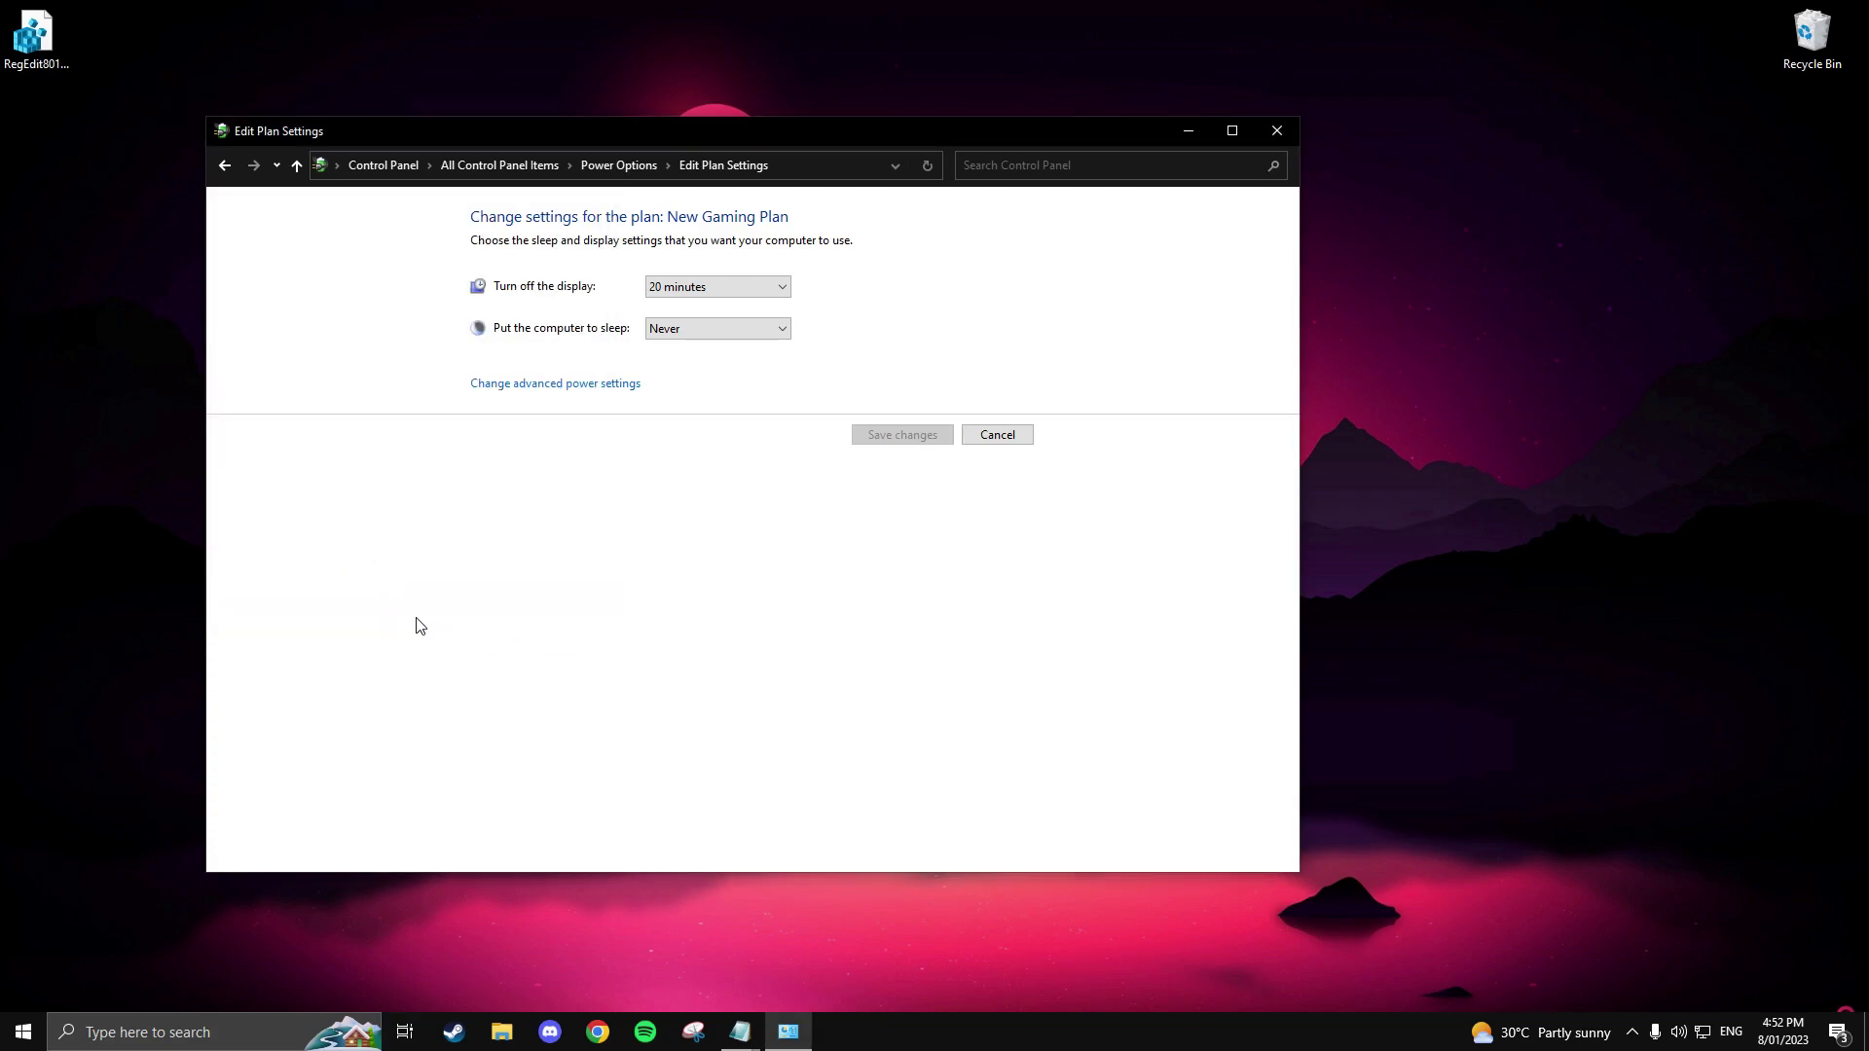
left_click(1276, 133)
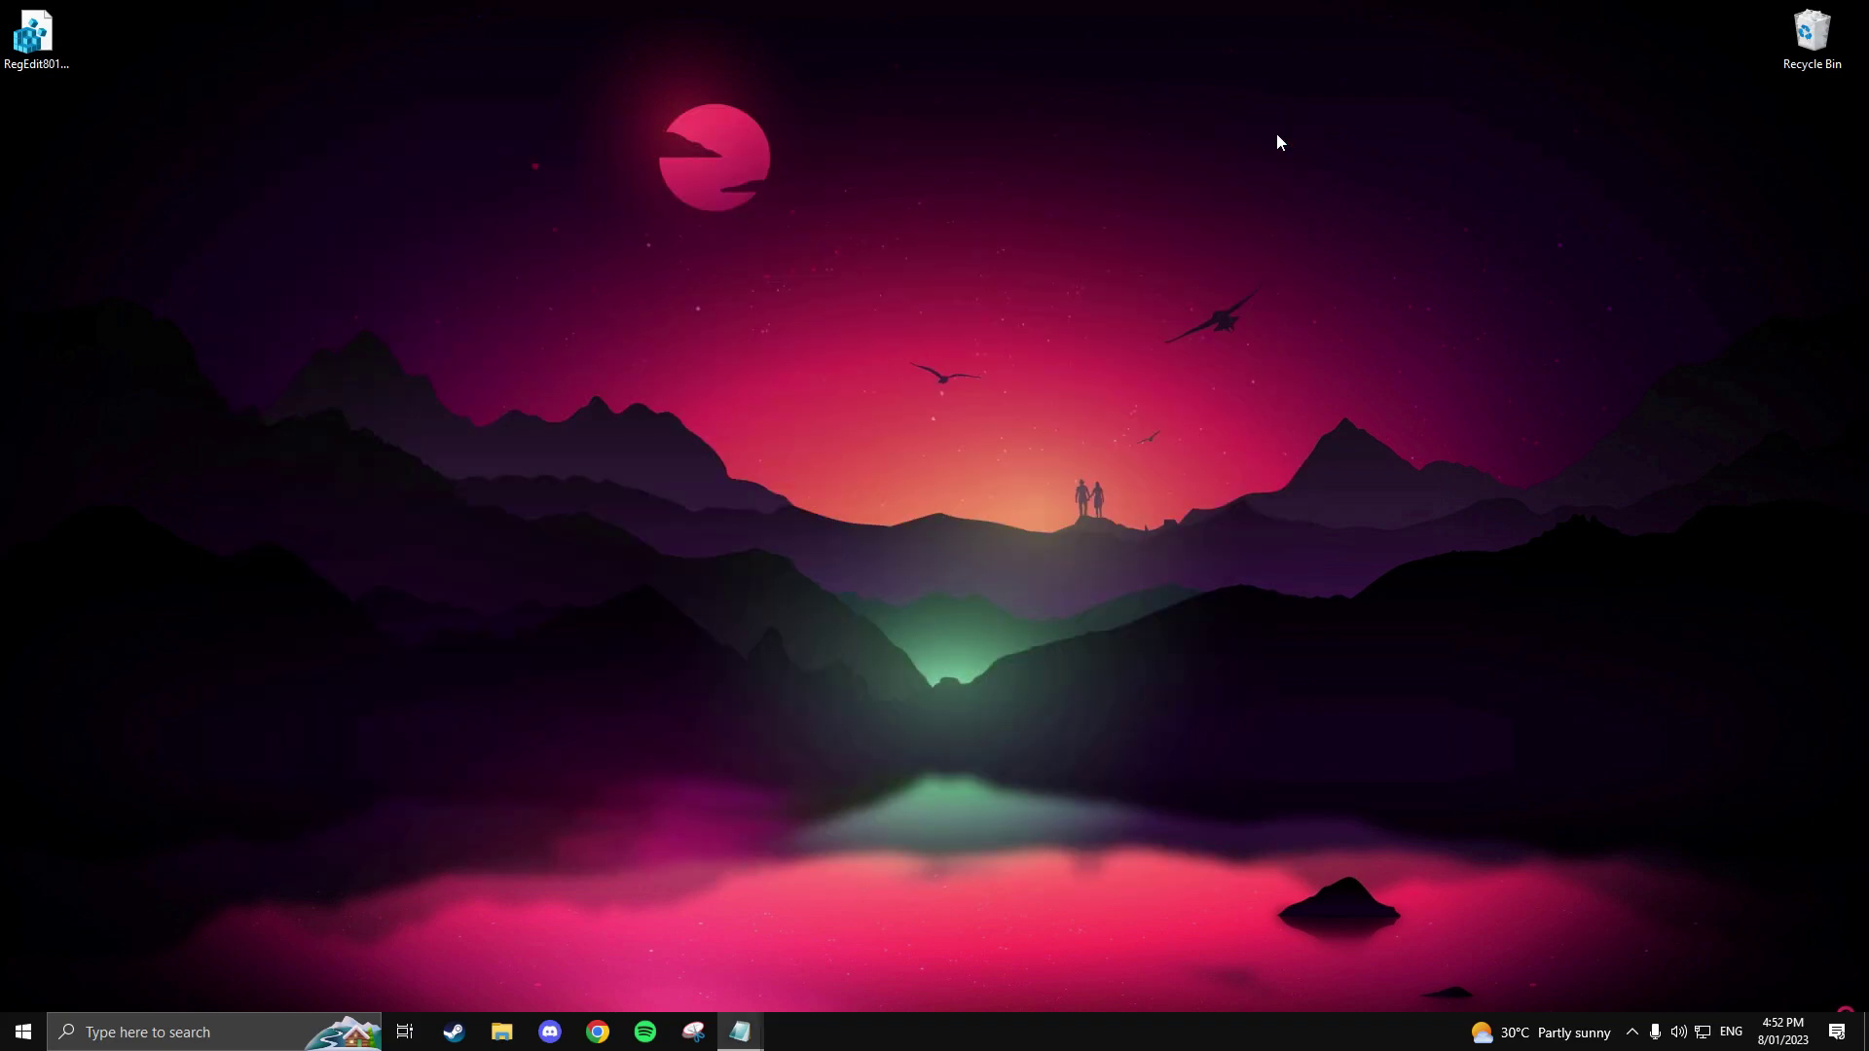
Search Windows for "graphics settings" and open the Graphics settings page.
left_click(251, 1019)
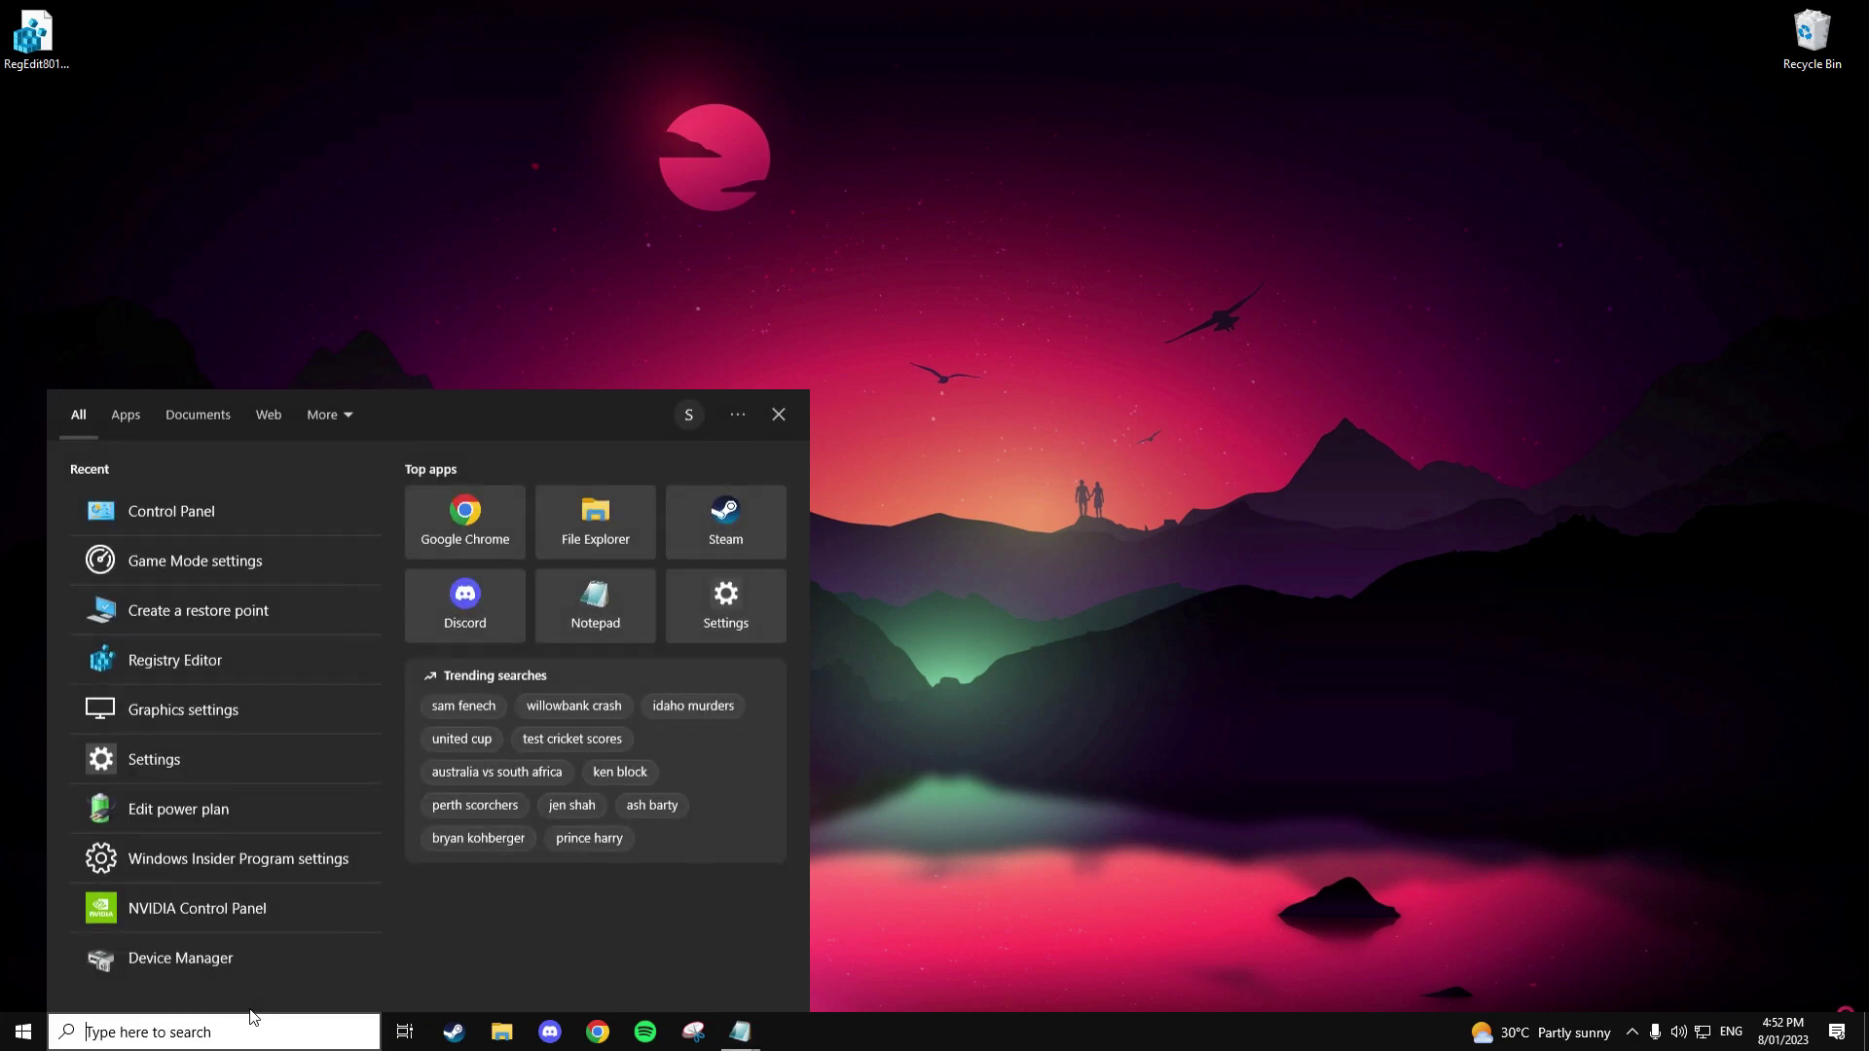
type("grap")
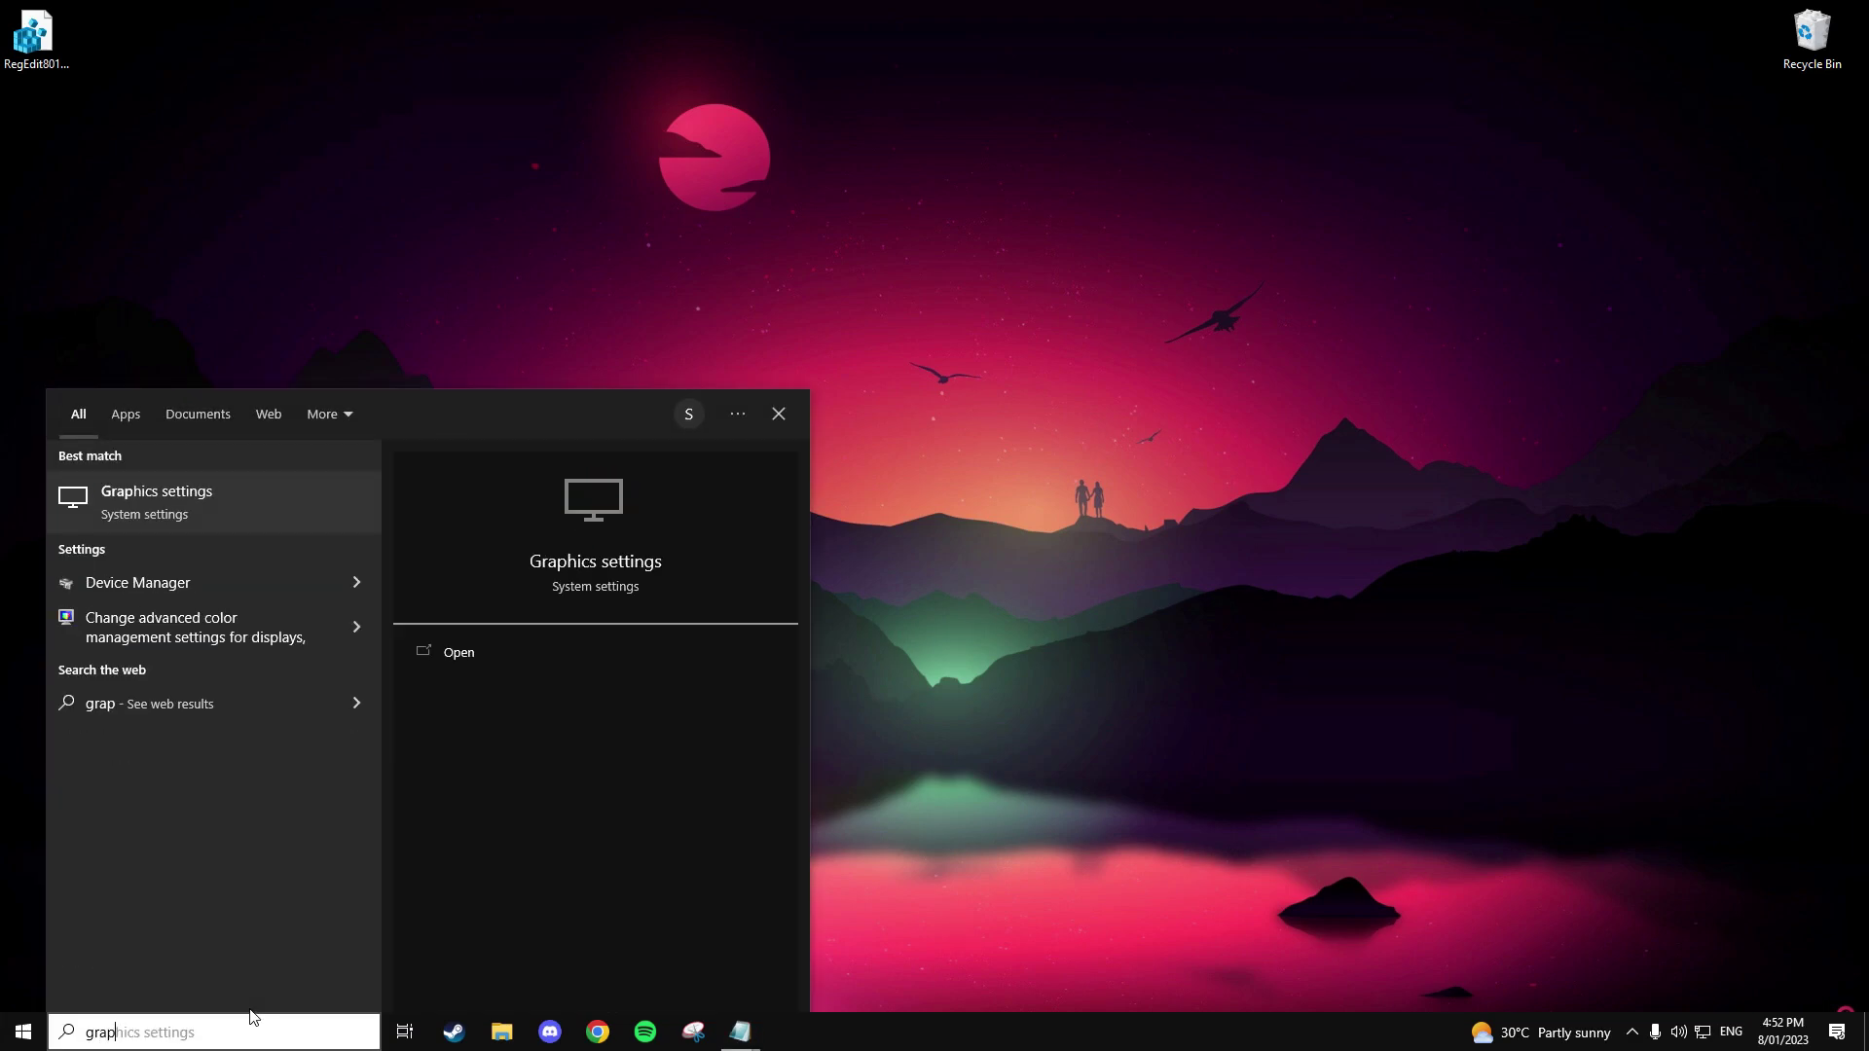
type("hics settings")
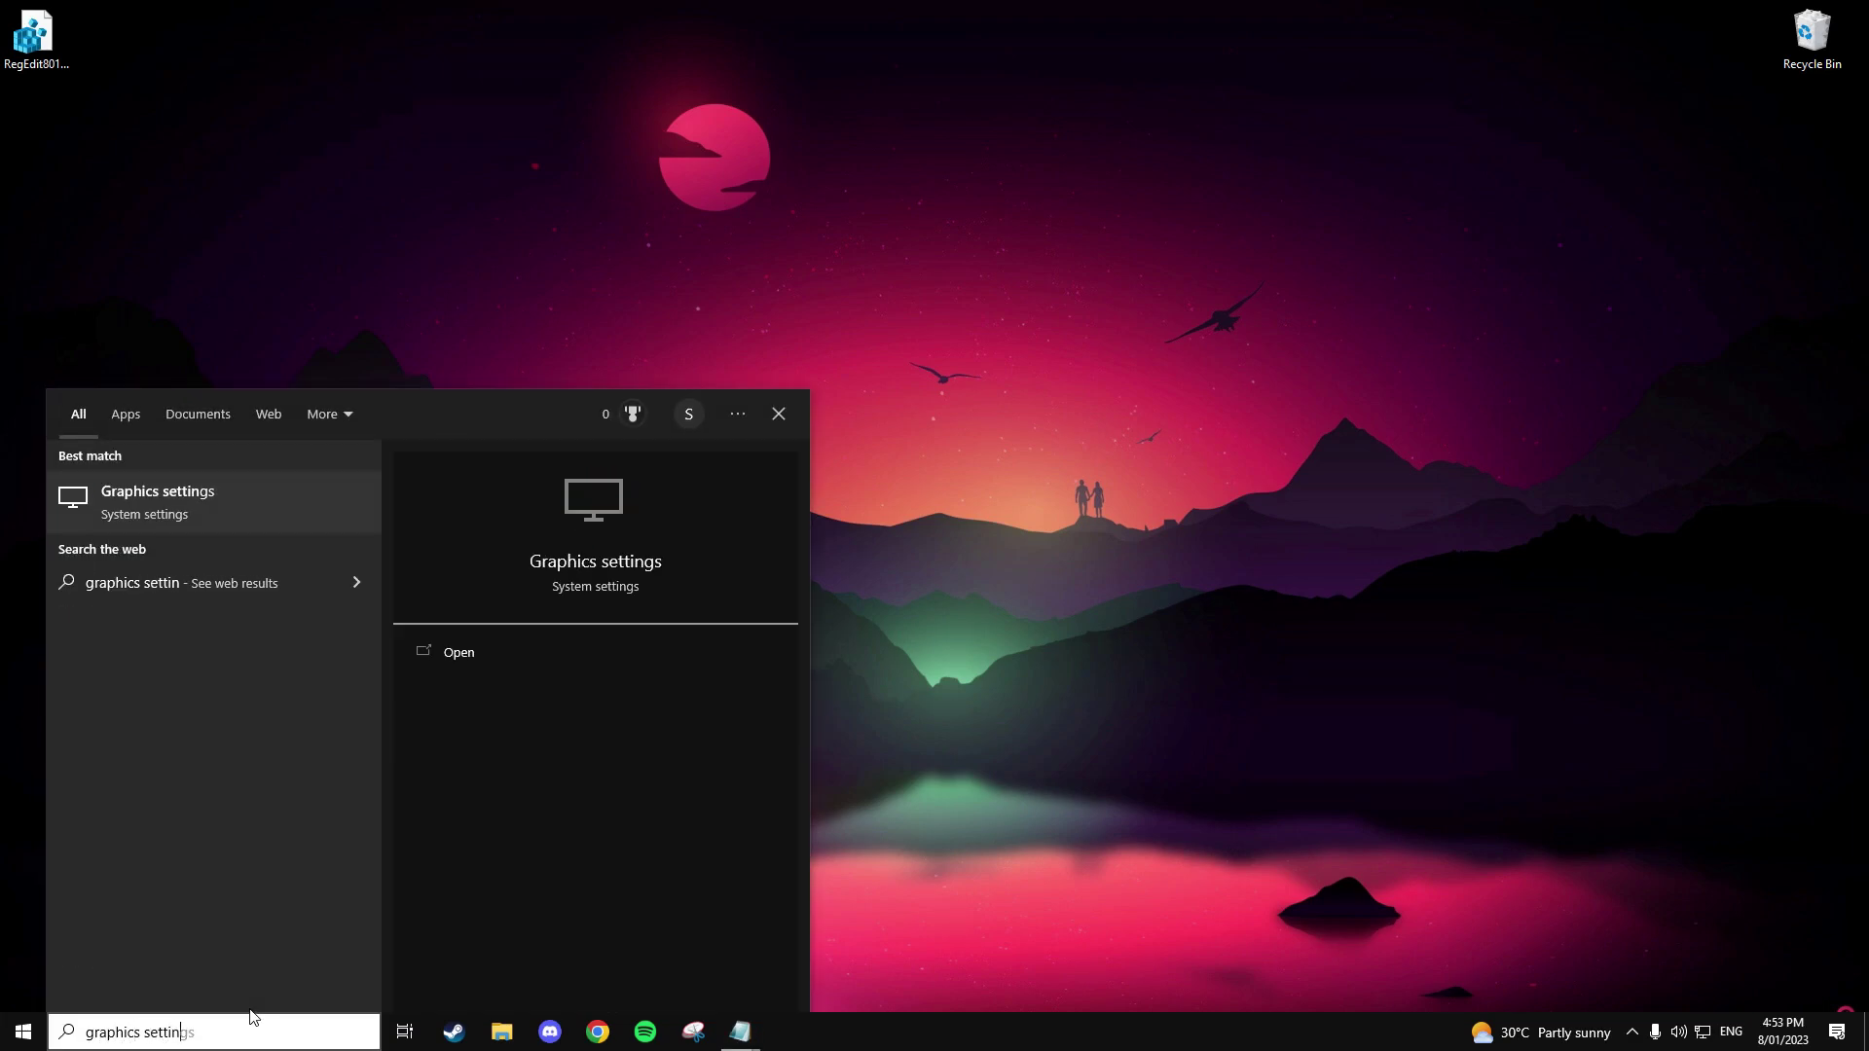
left_click(191, 511)
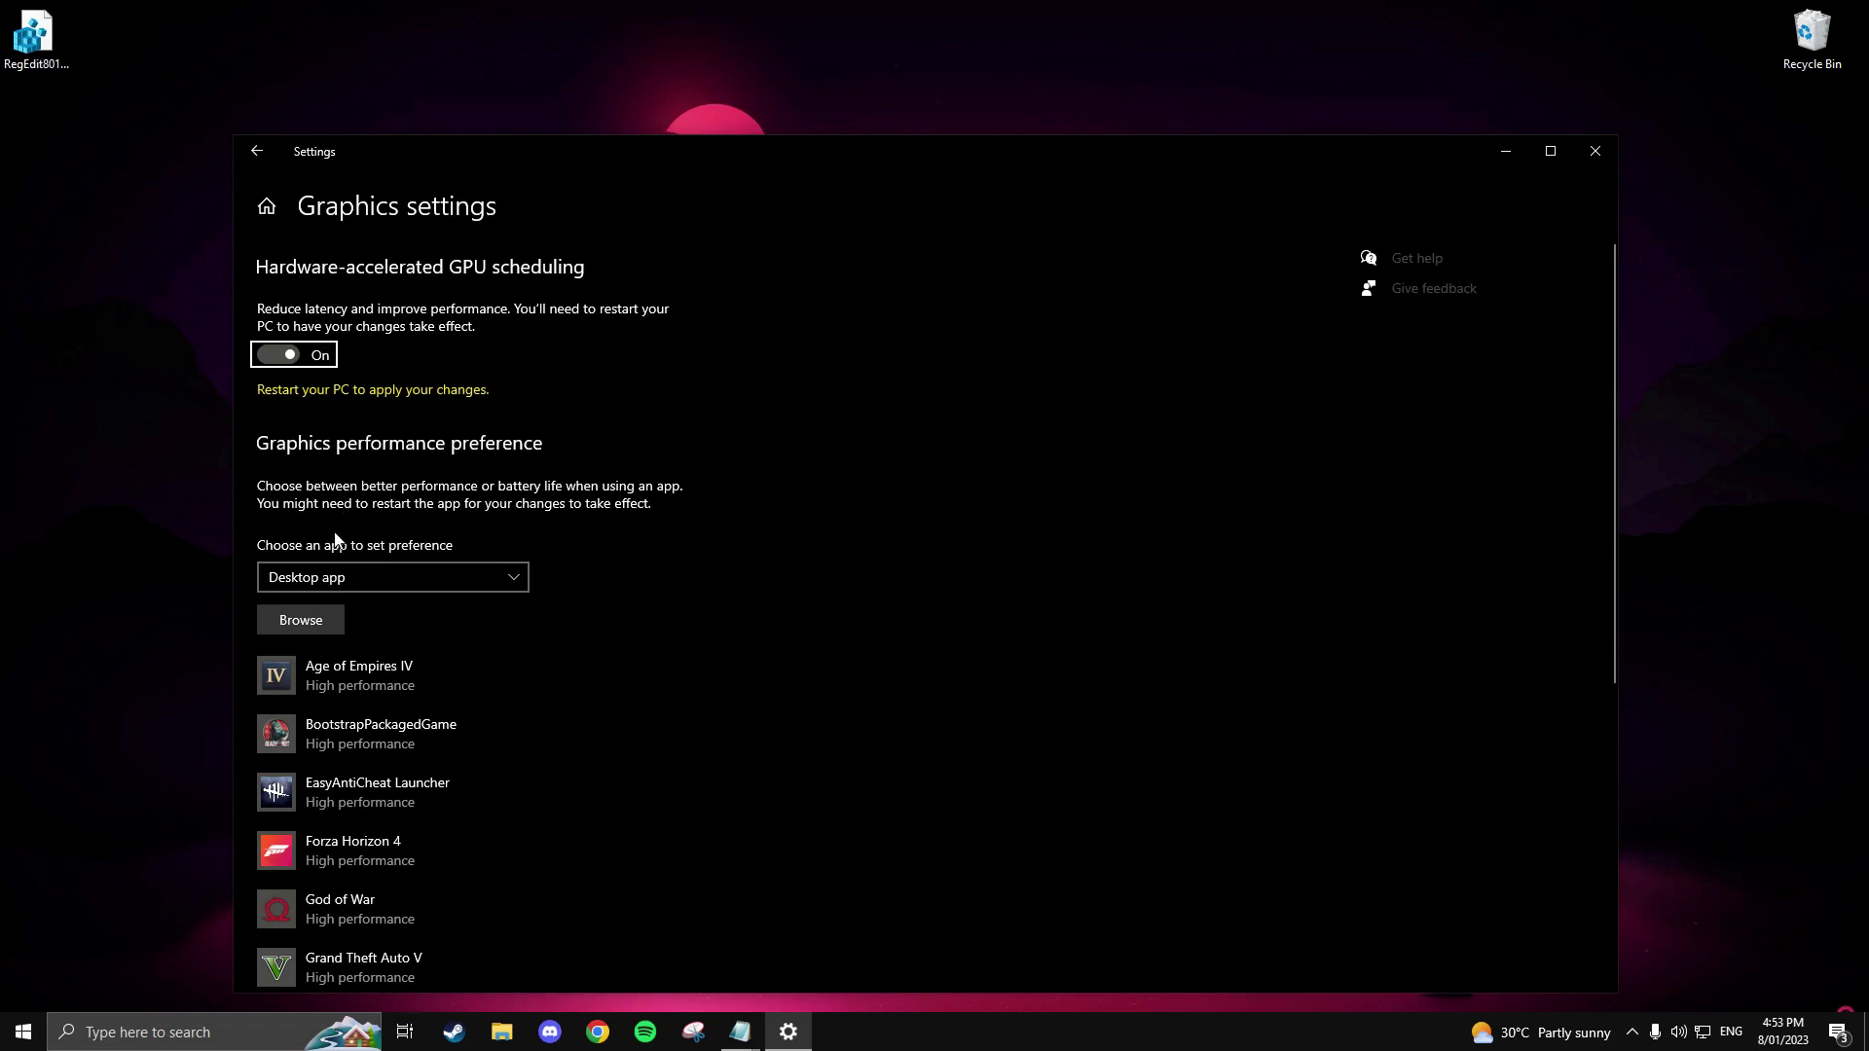
Try to add GTA5 from SteamLibrary\steamapps\common\Grand Theft Auto V on drive E to the graphics performance preference list.
left_click(306, 623)
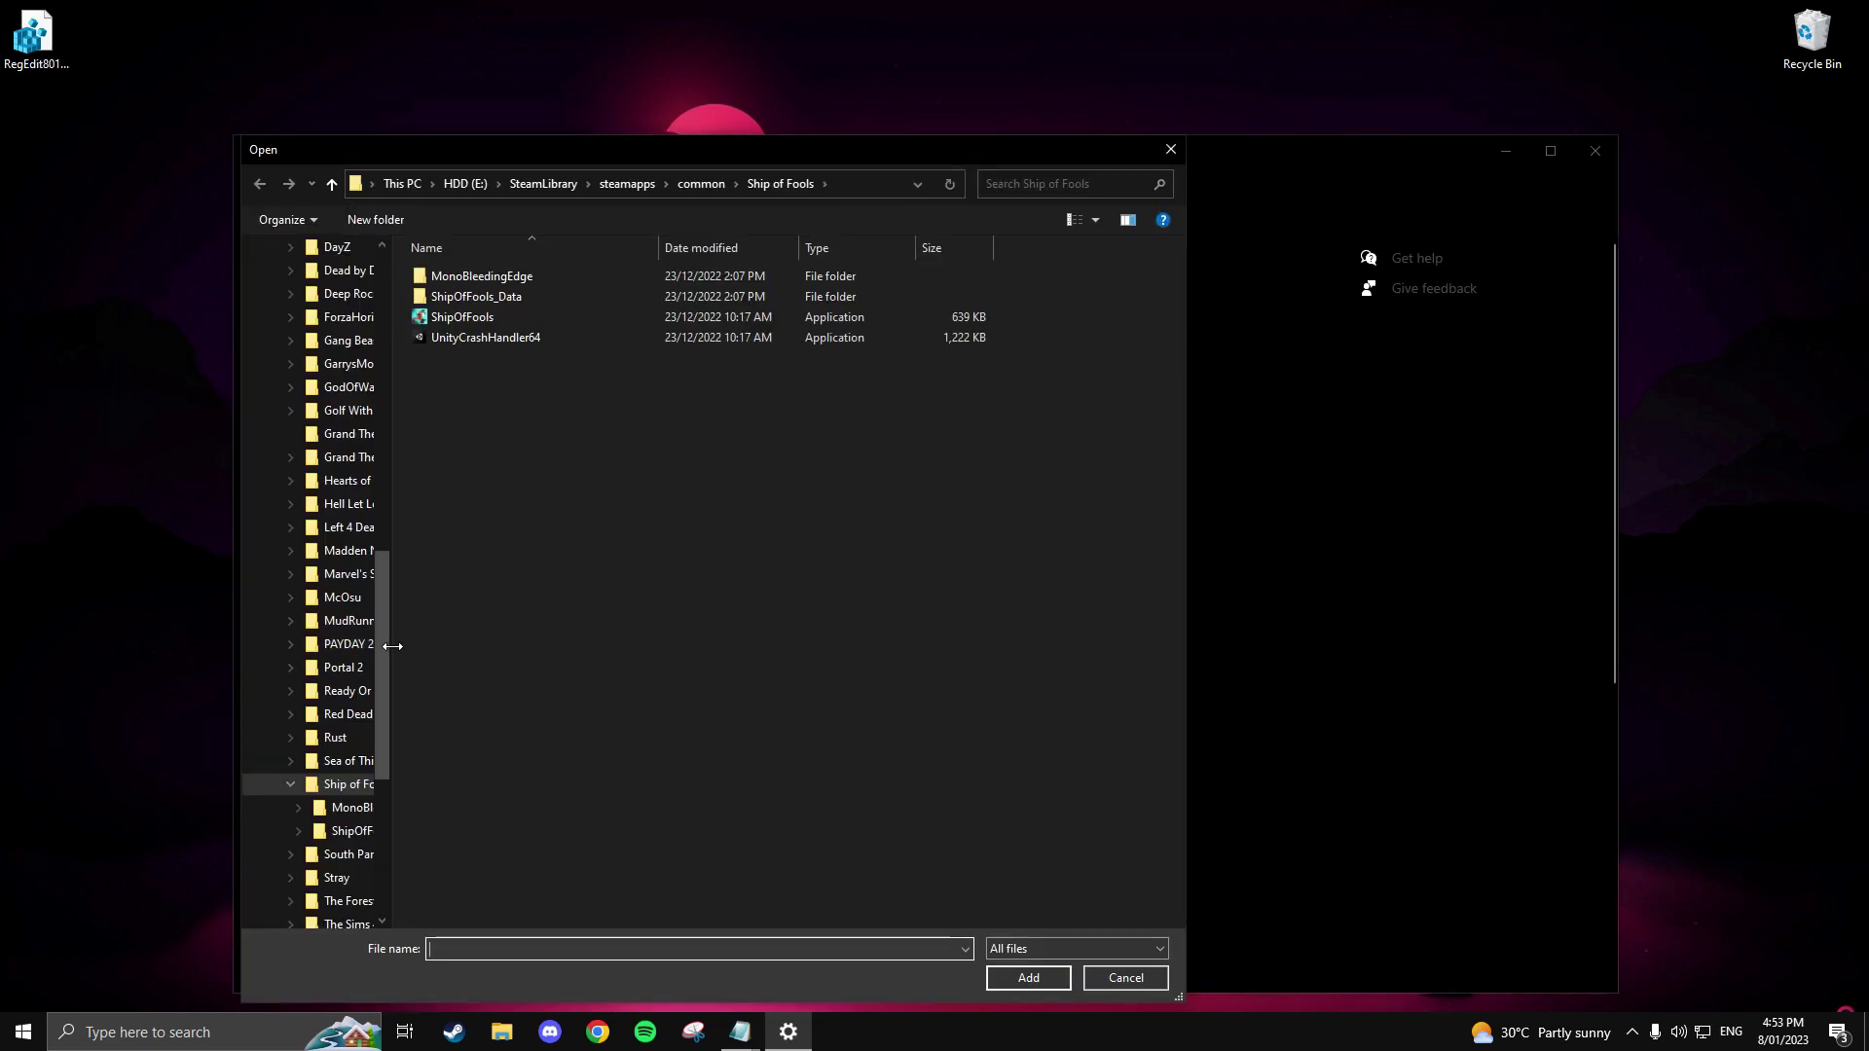
left_click(446, 181)
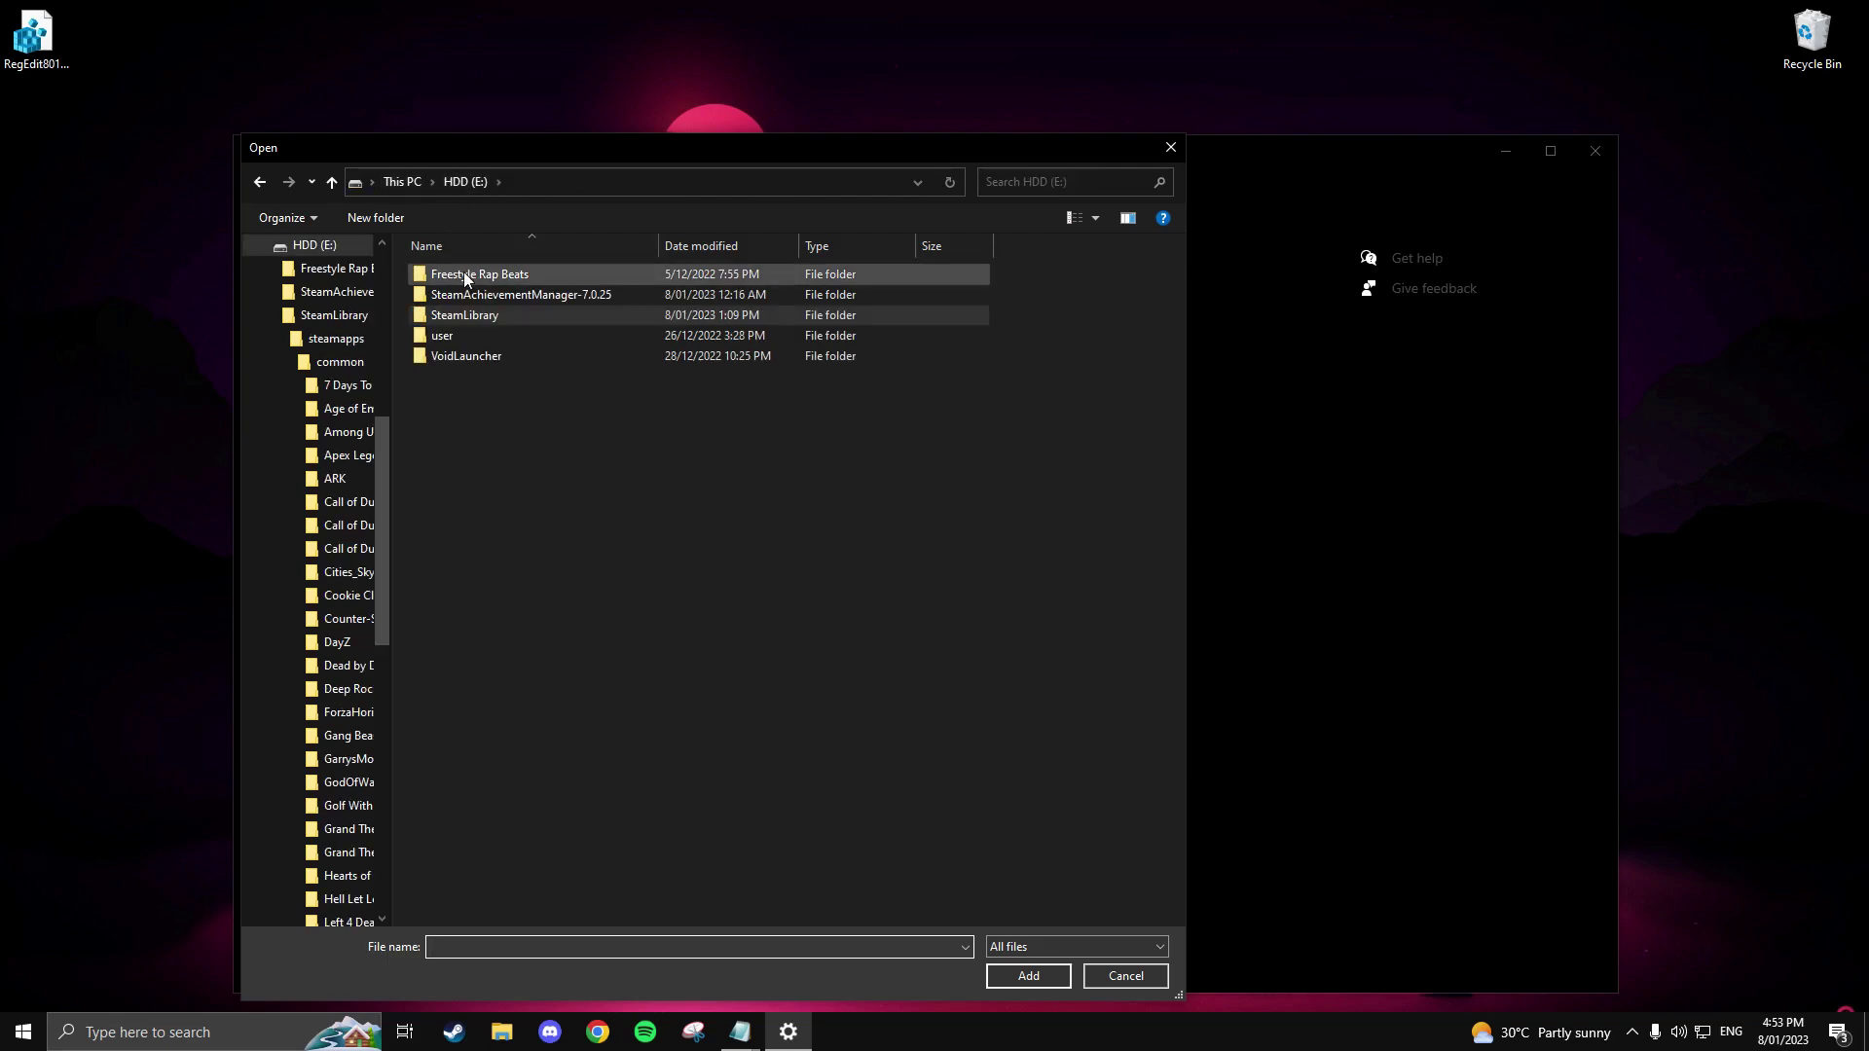
double_click(459, 315)
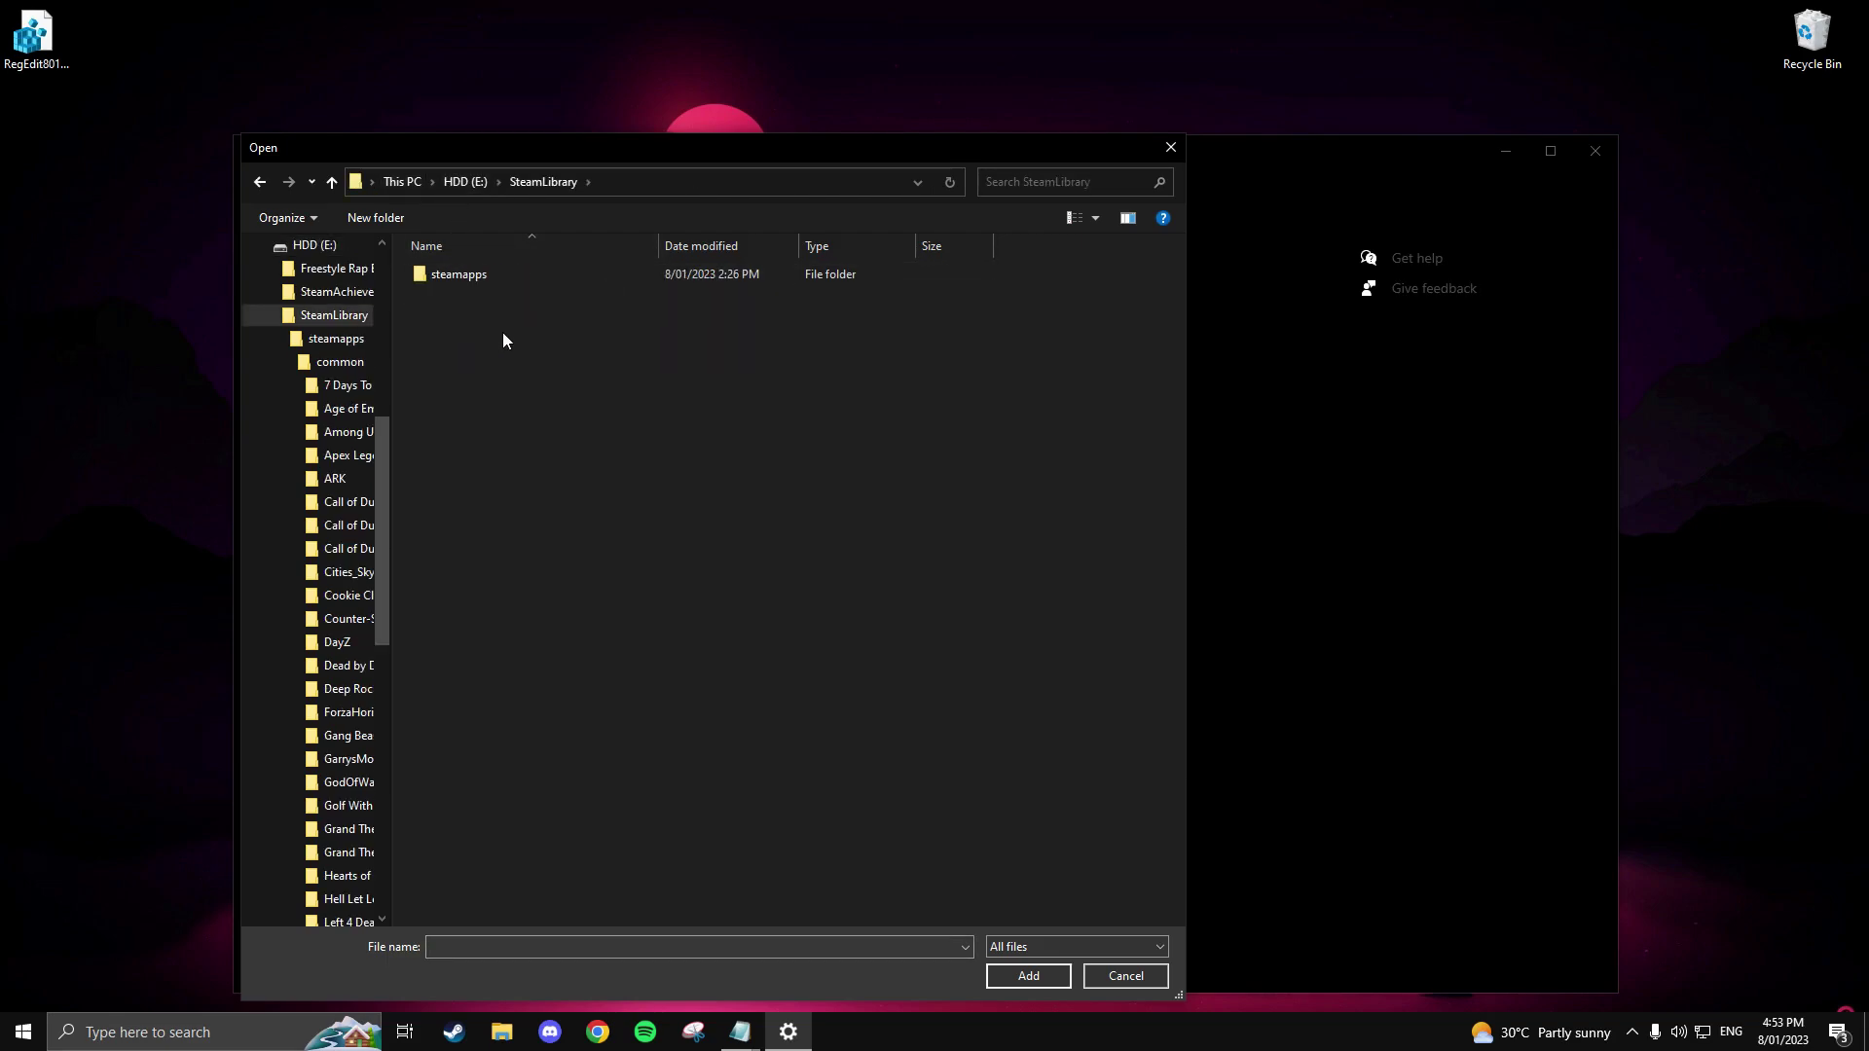
double_click(486, 274)
double_click(482, 276)
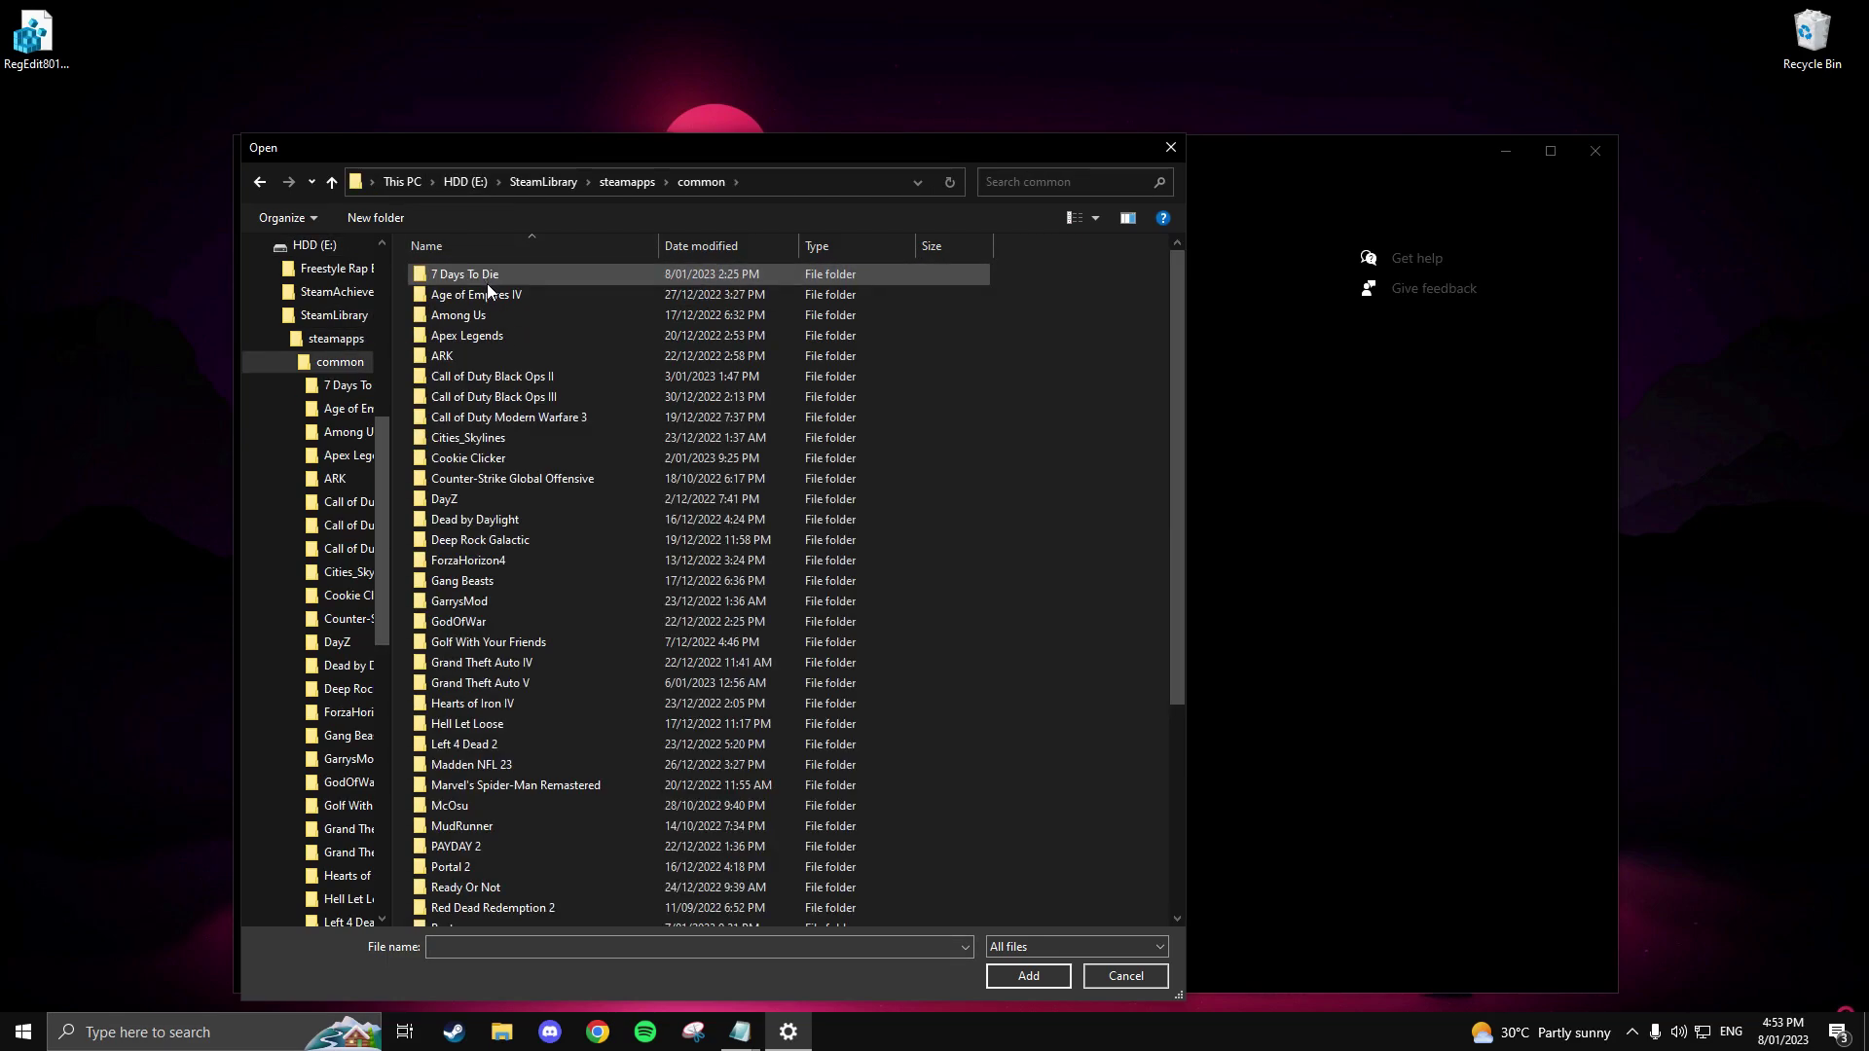
scroll(526, 457, "down", 3)
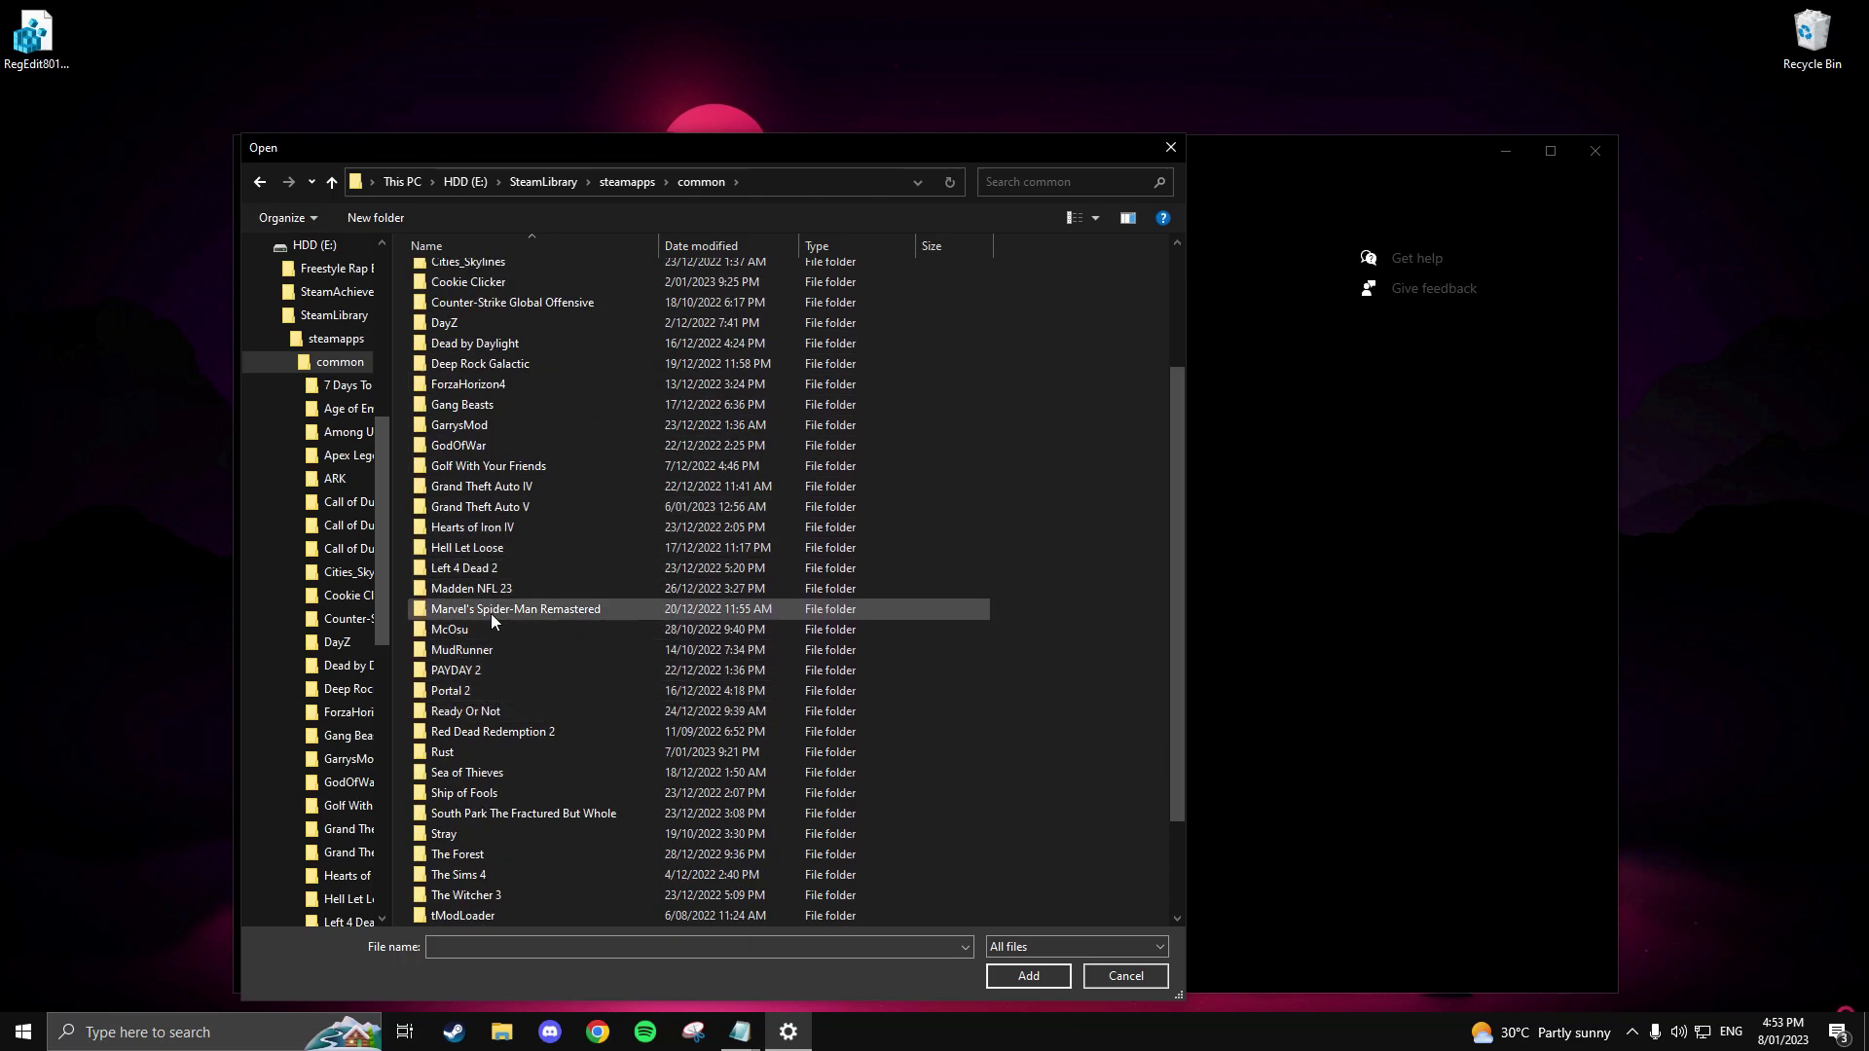
double_click(521, 505)
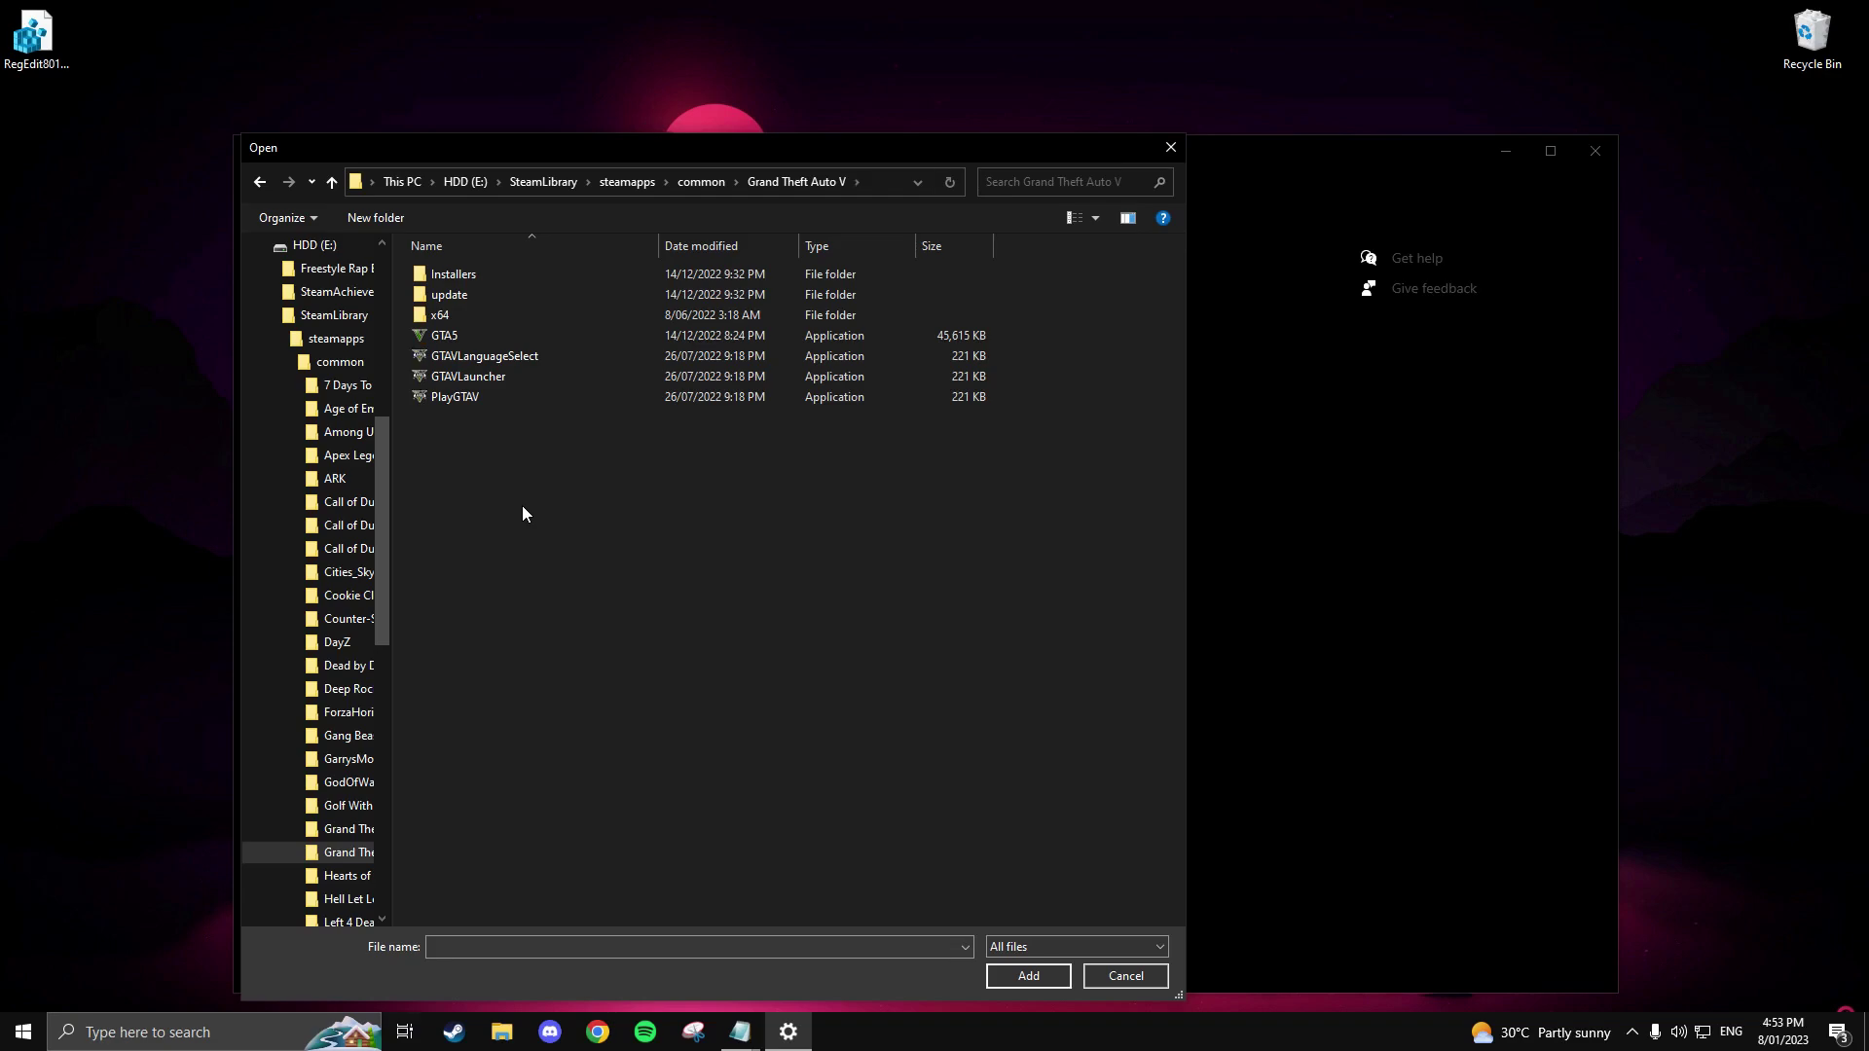
left_click(450, 337)
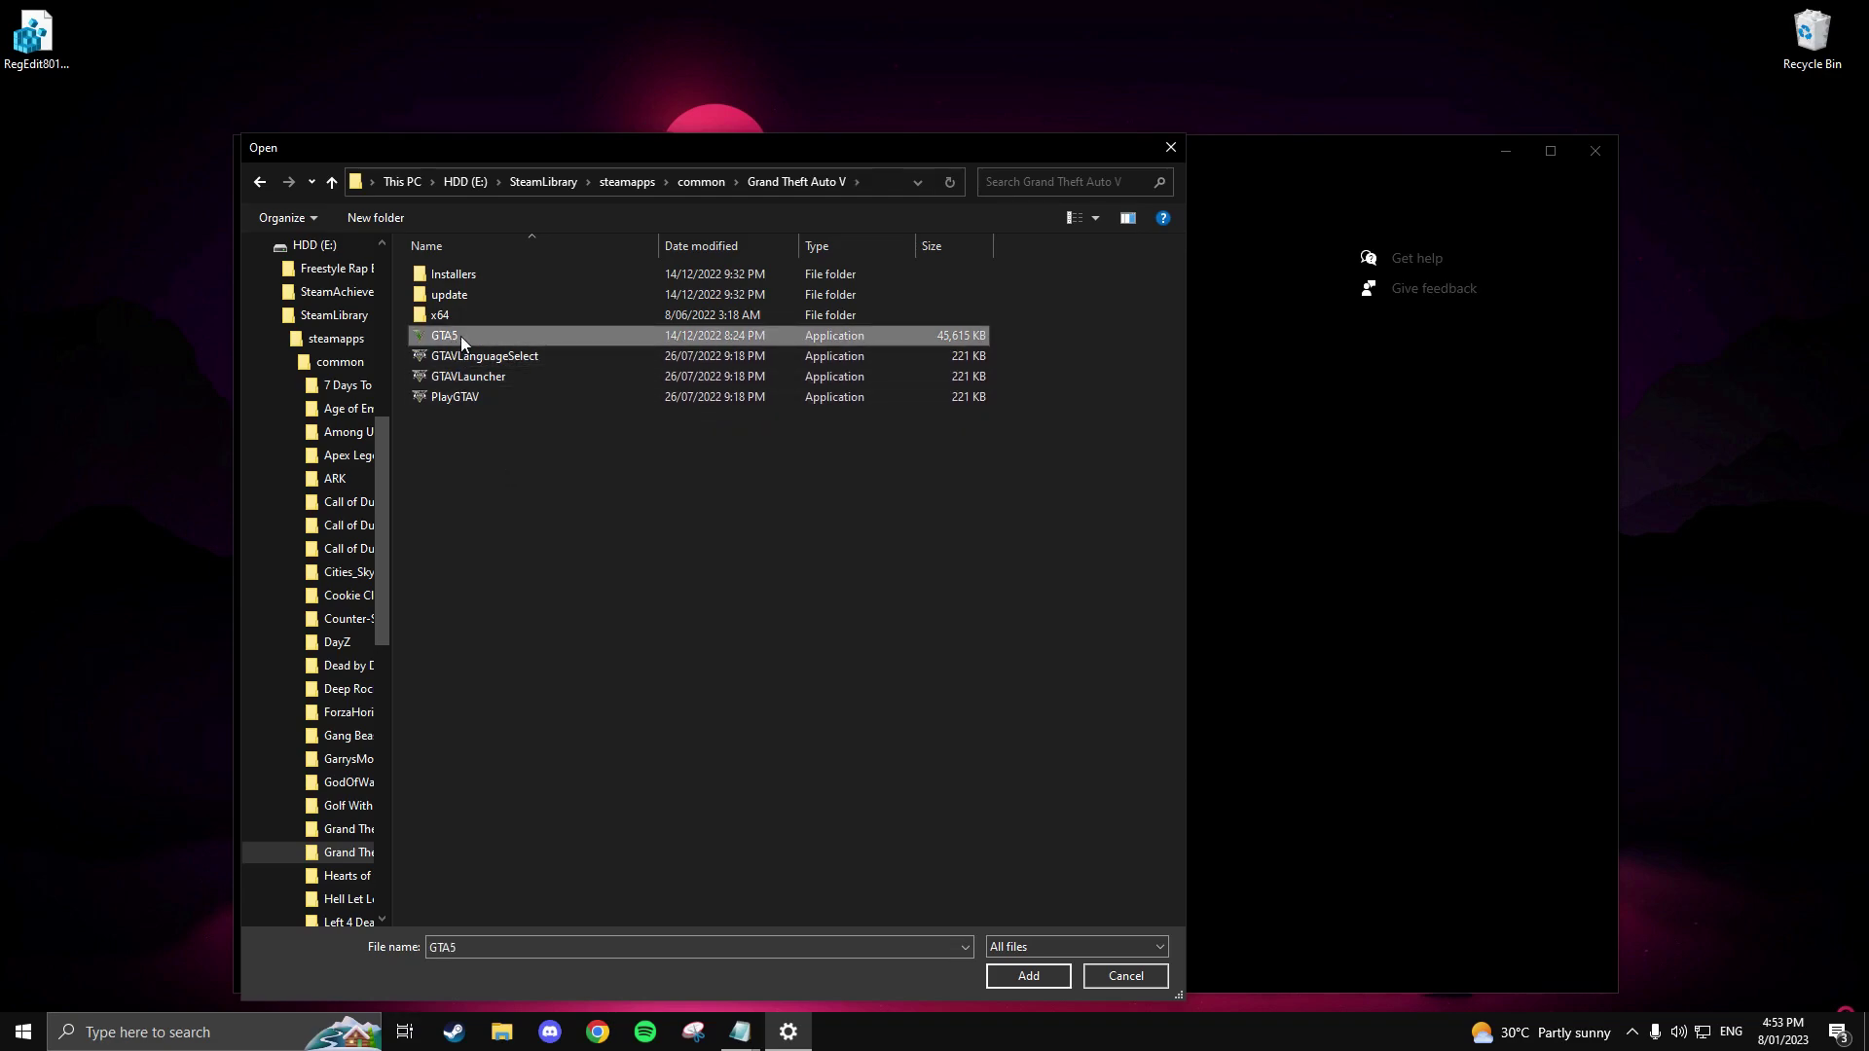
mouse_move(459, 336)
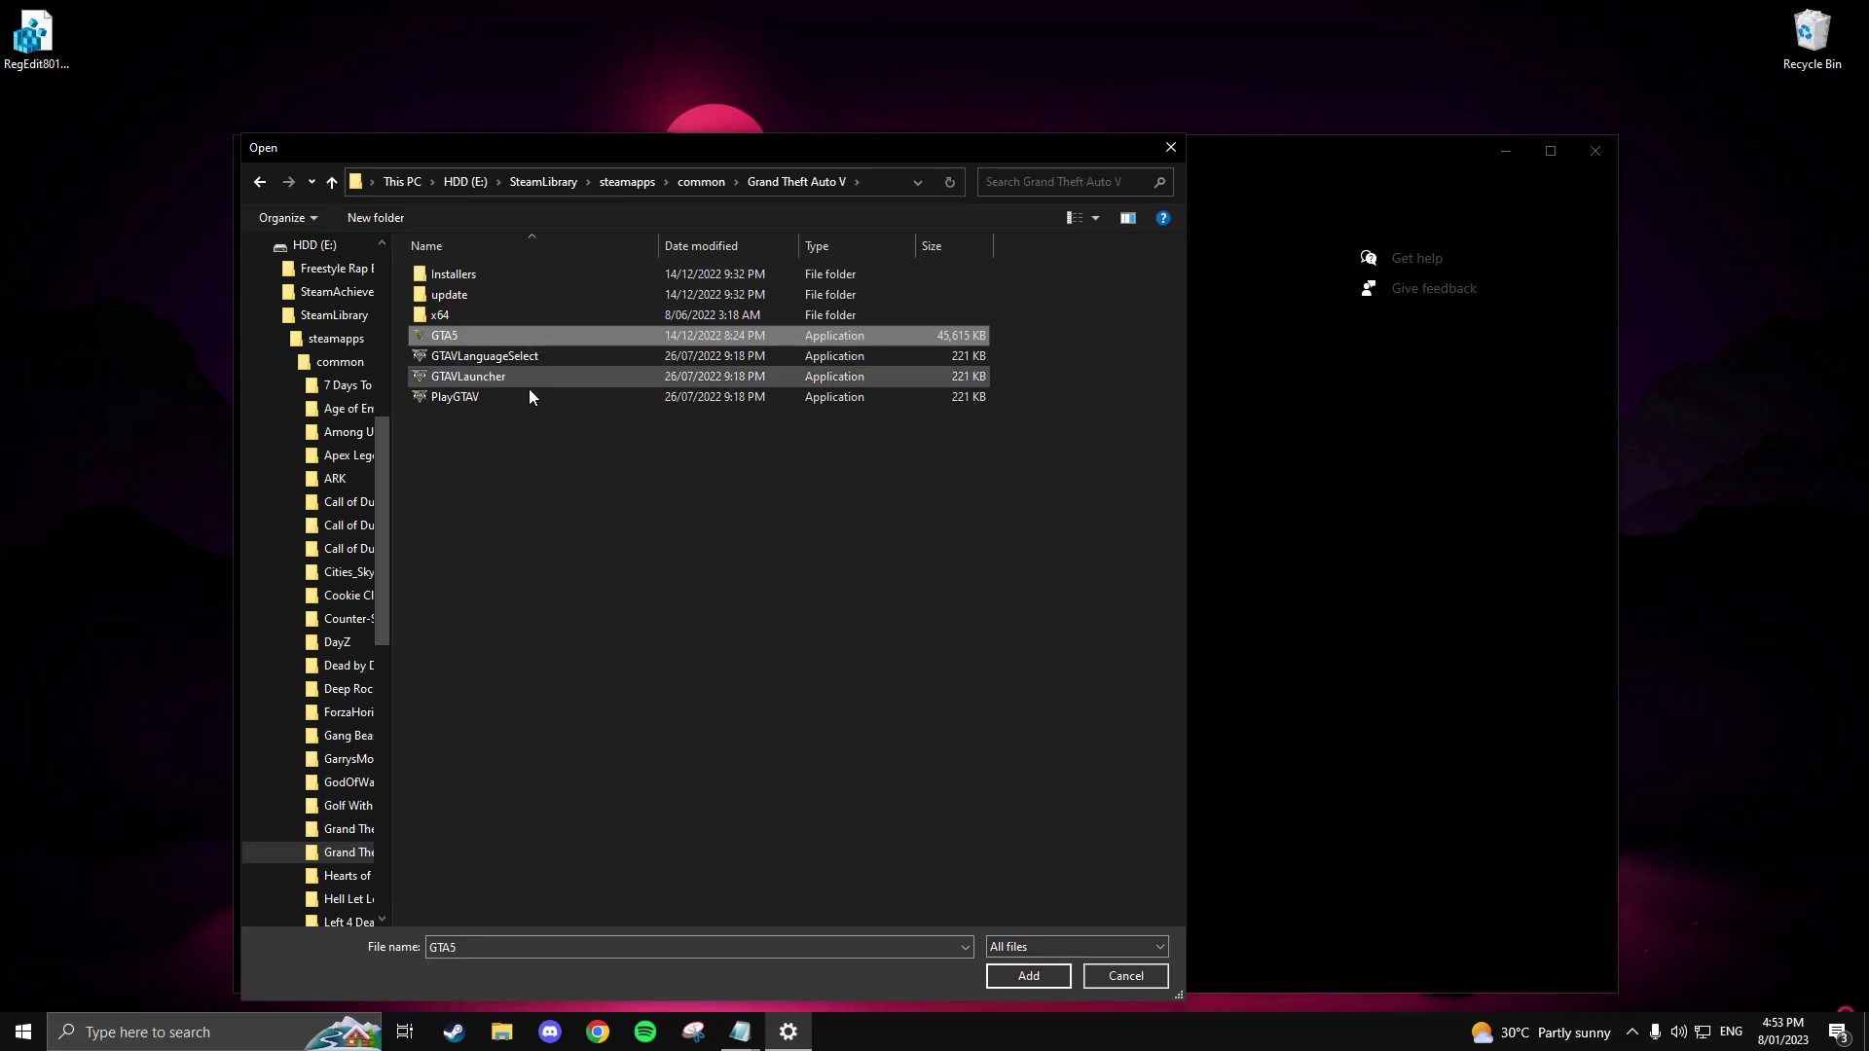
left_click(1027, 976)
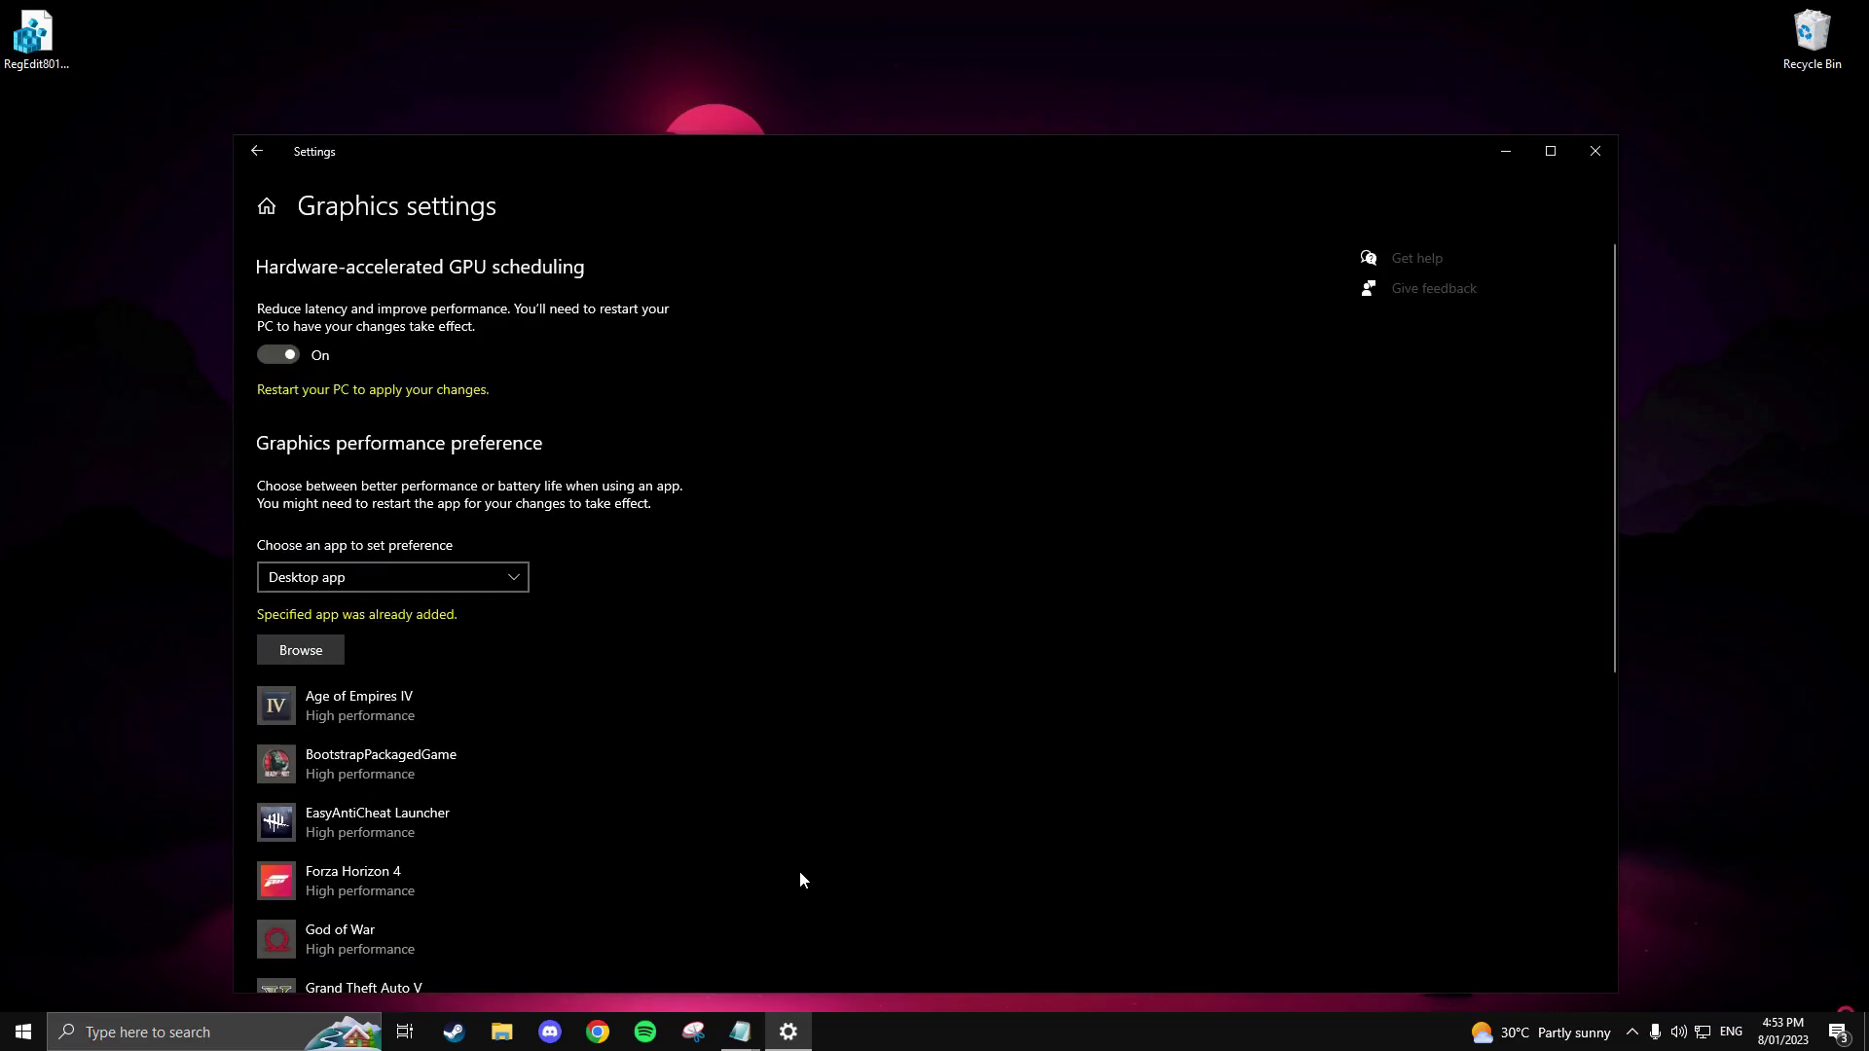
Save High performance as the graphics preference for Grand Theft Auto V and close the Settings window.
scroll(575, 775, "down", 5)
left_click(435, 473)
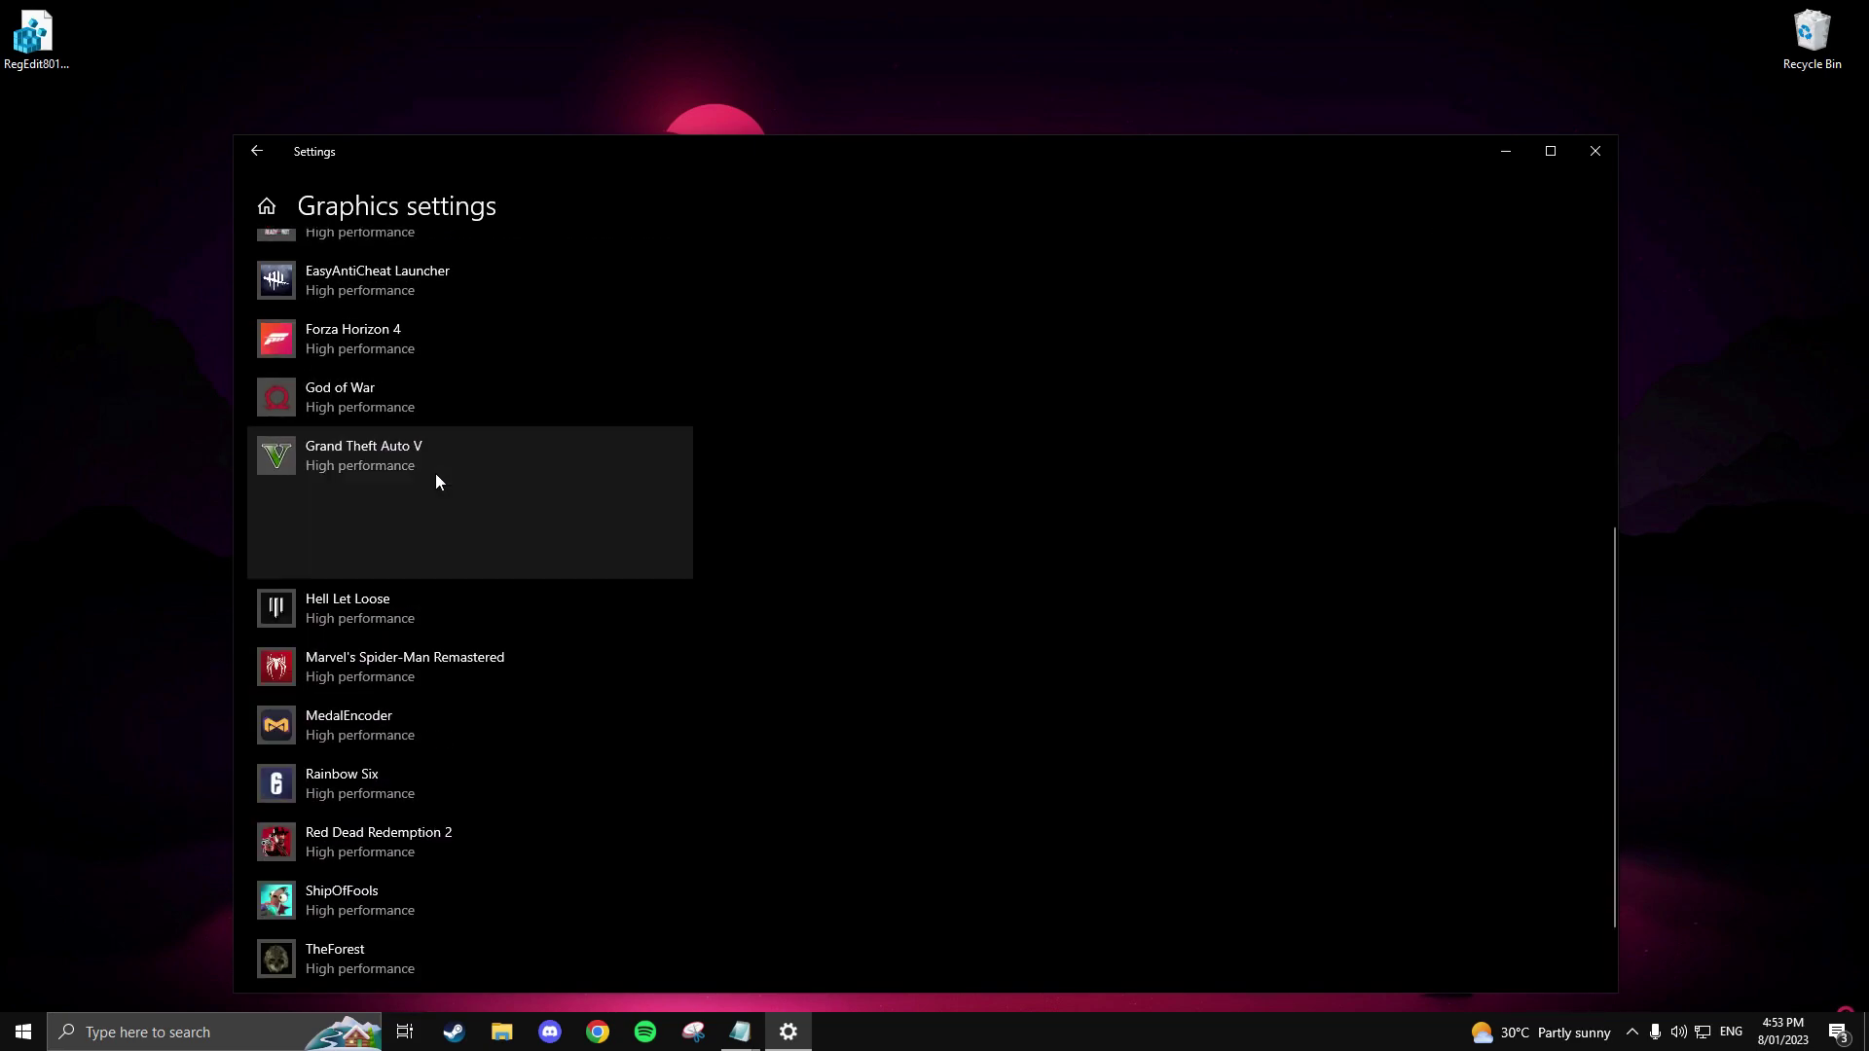
left_click(529, 547)
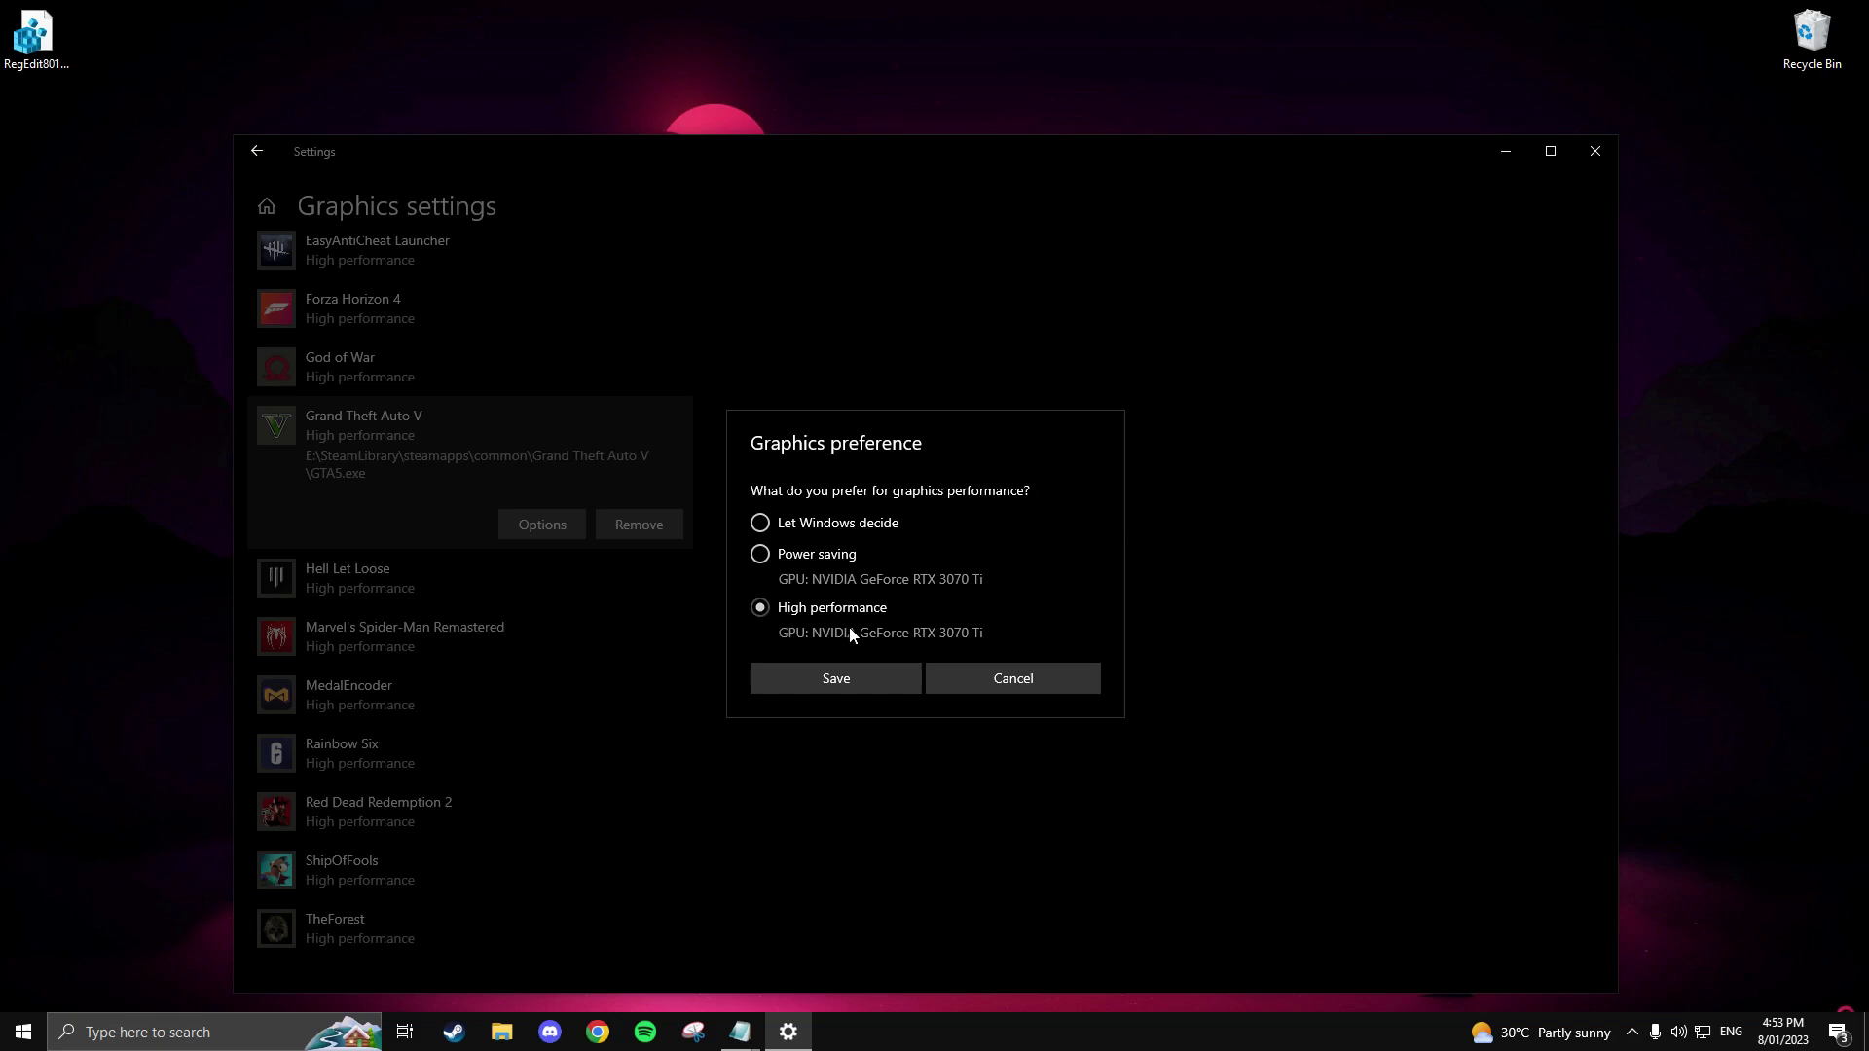
left_click(874, 690)
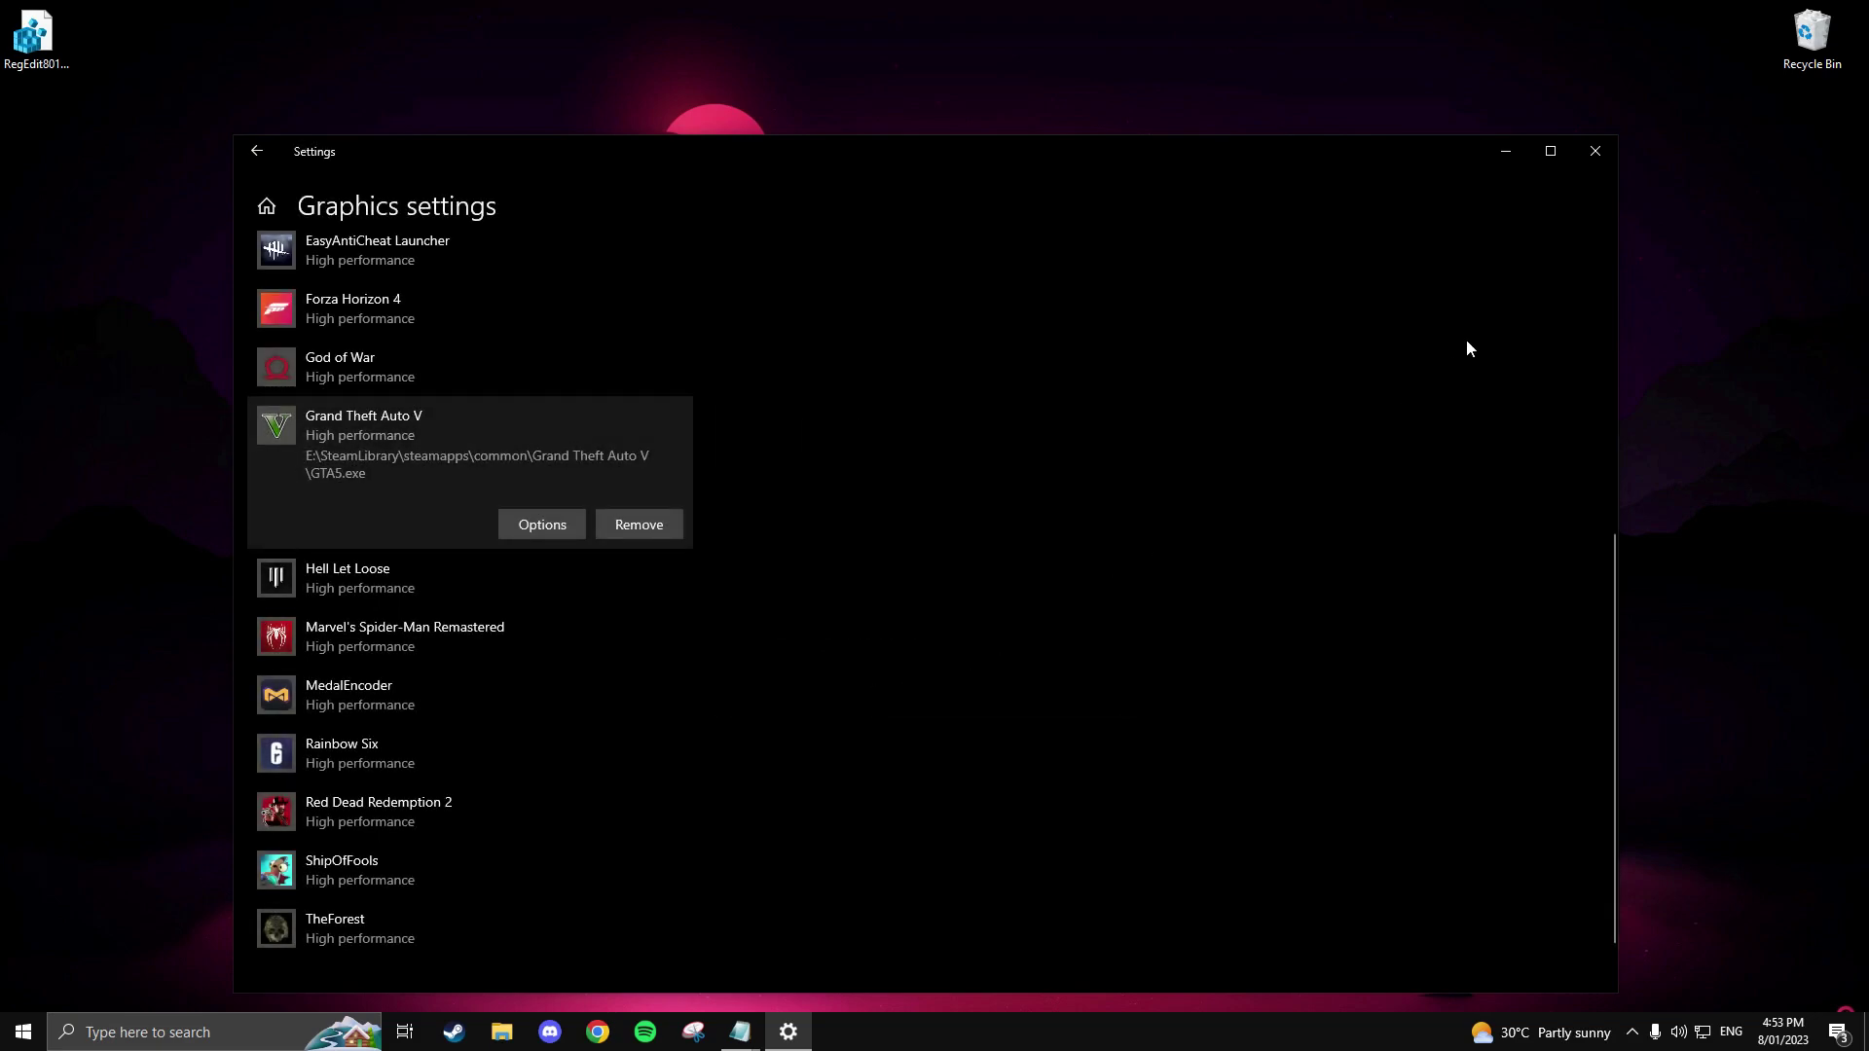
left_click(1597, 153)
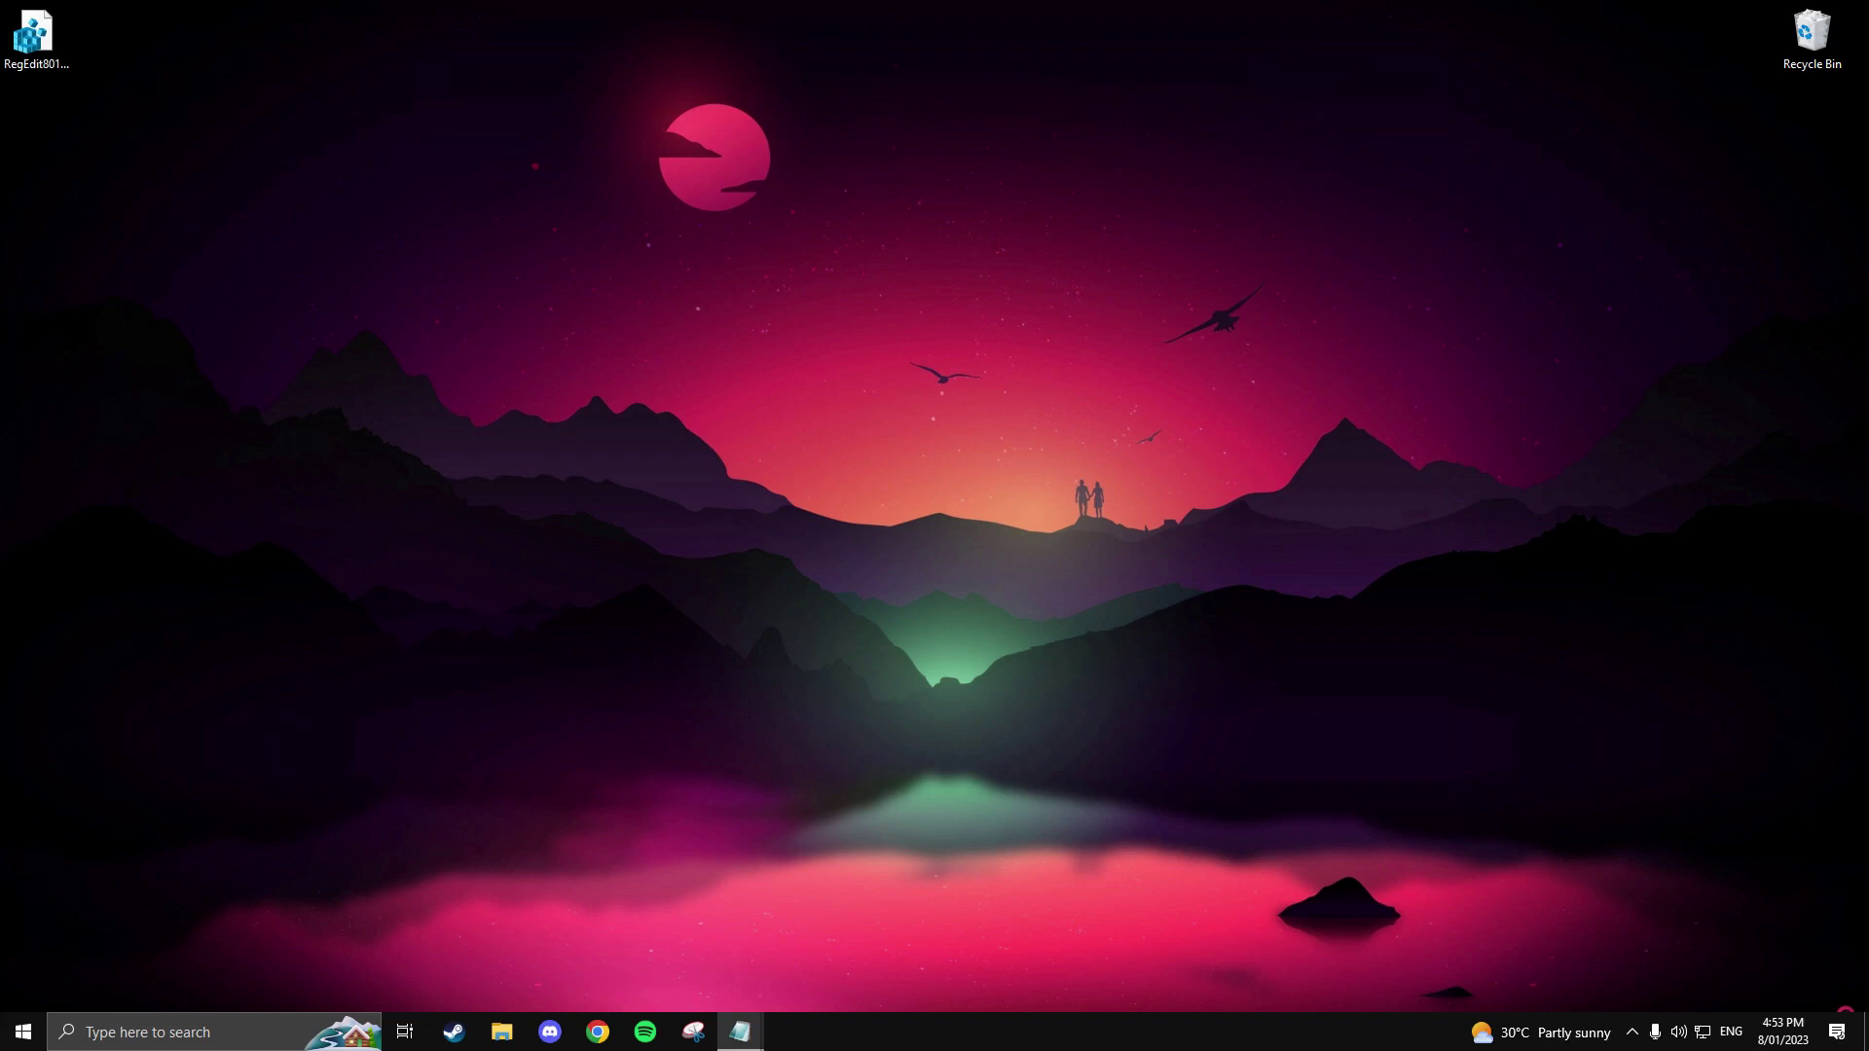
Search Windows for "settings", open Settings, and go to the Background apps page in the Privacy settings.
left_click(224, 1038)
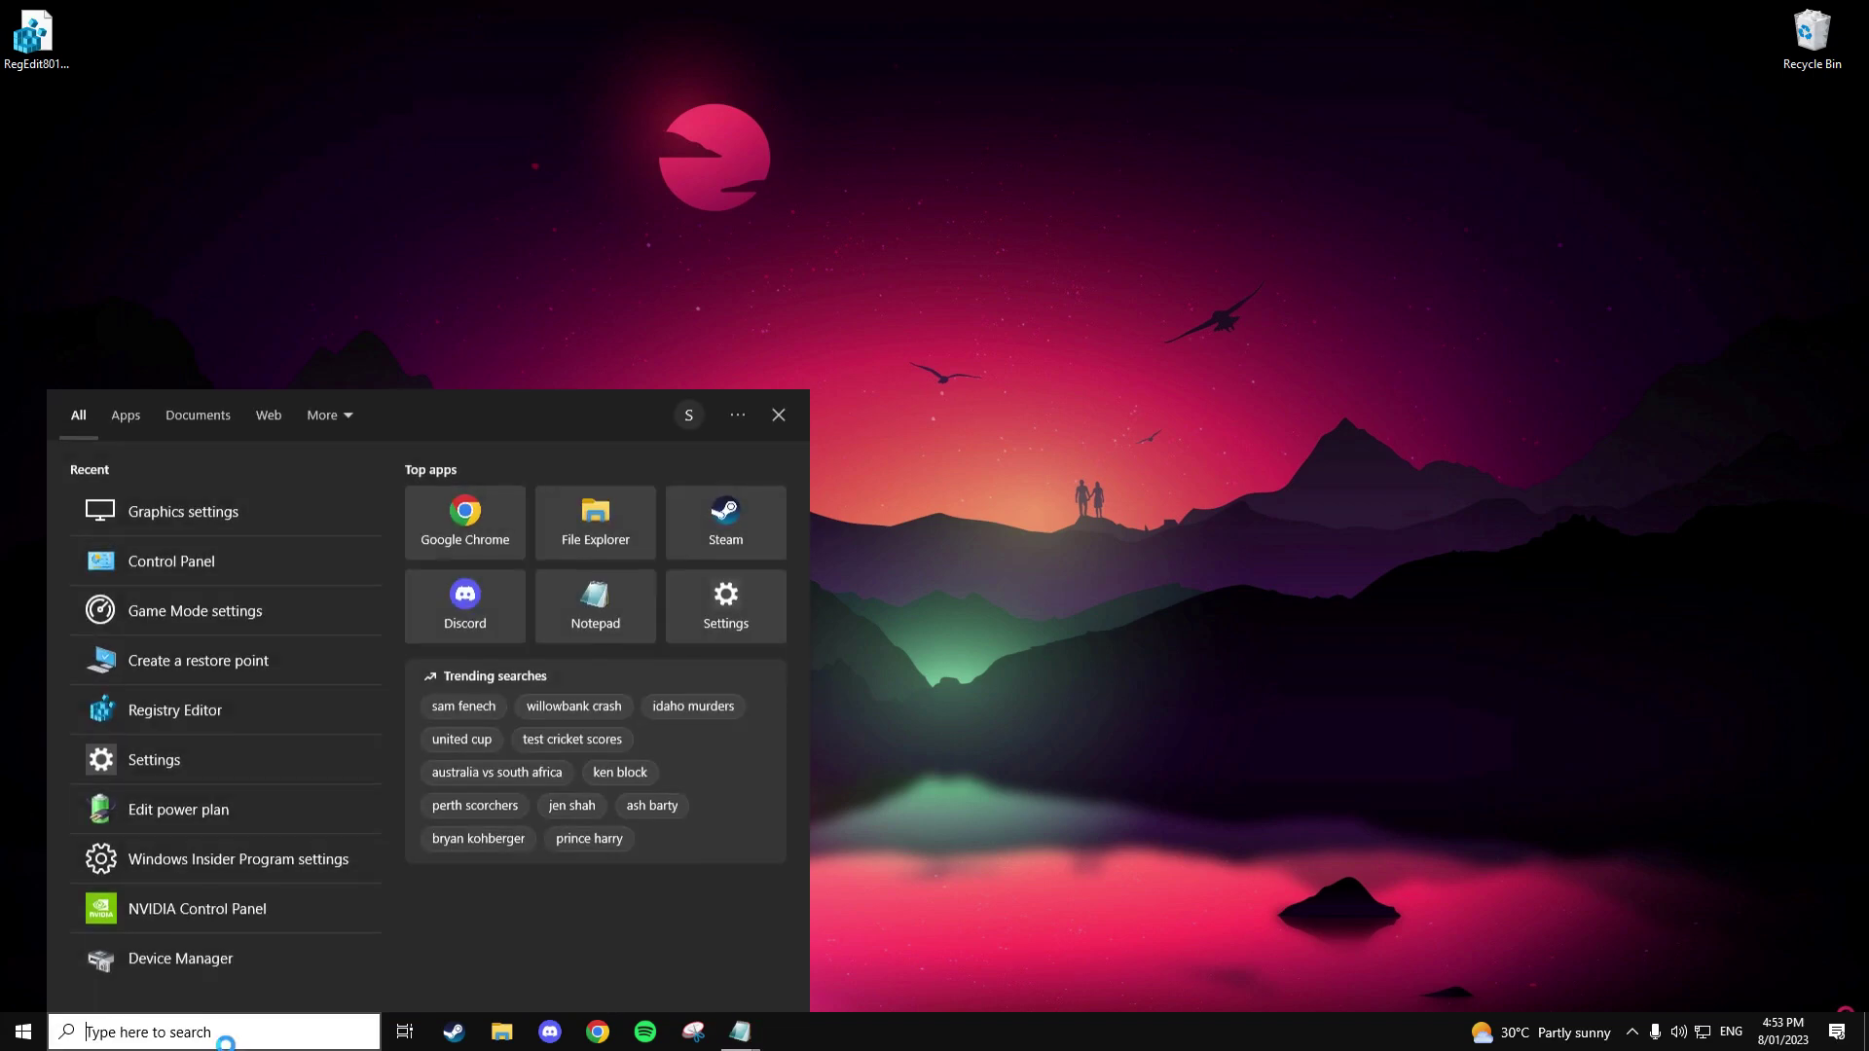
type("settings")
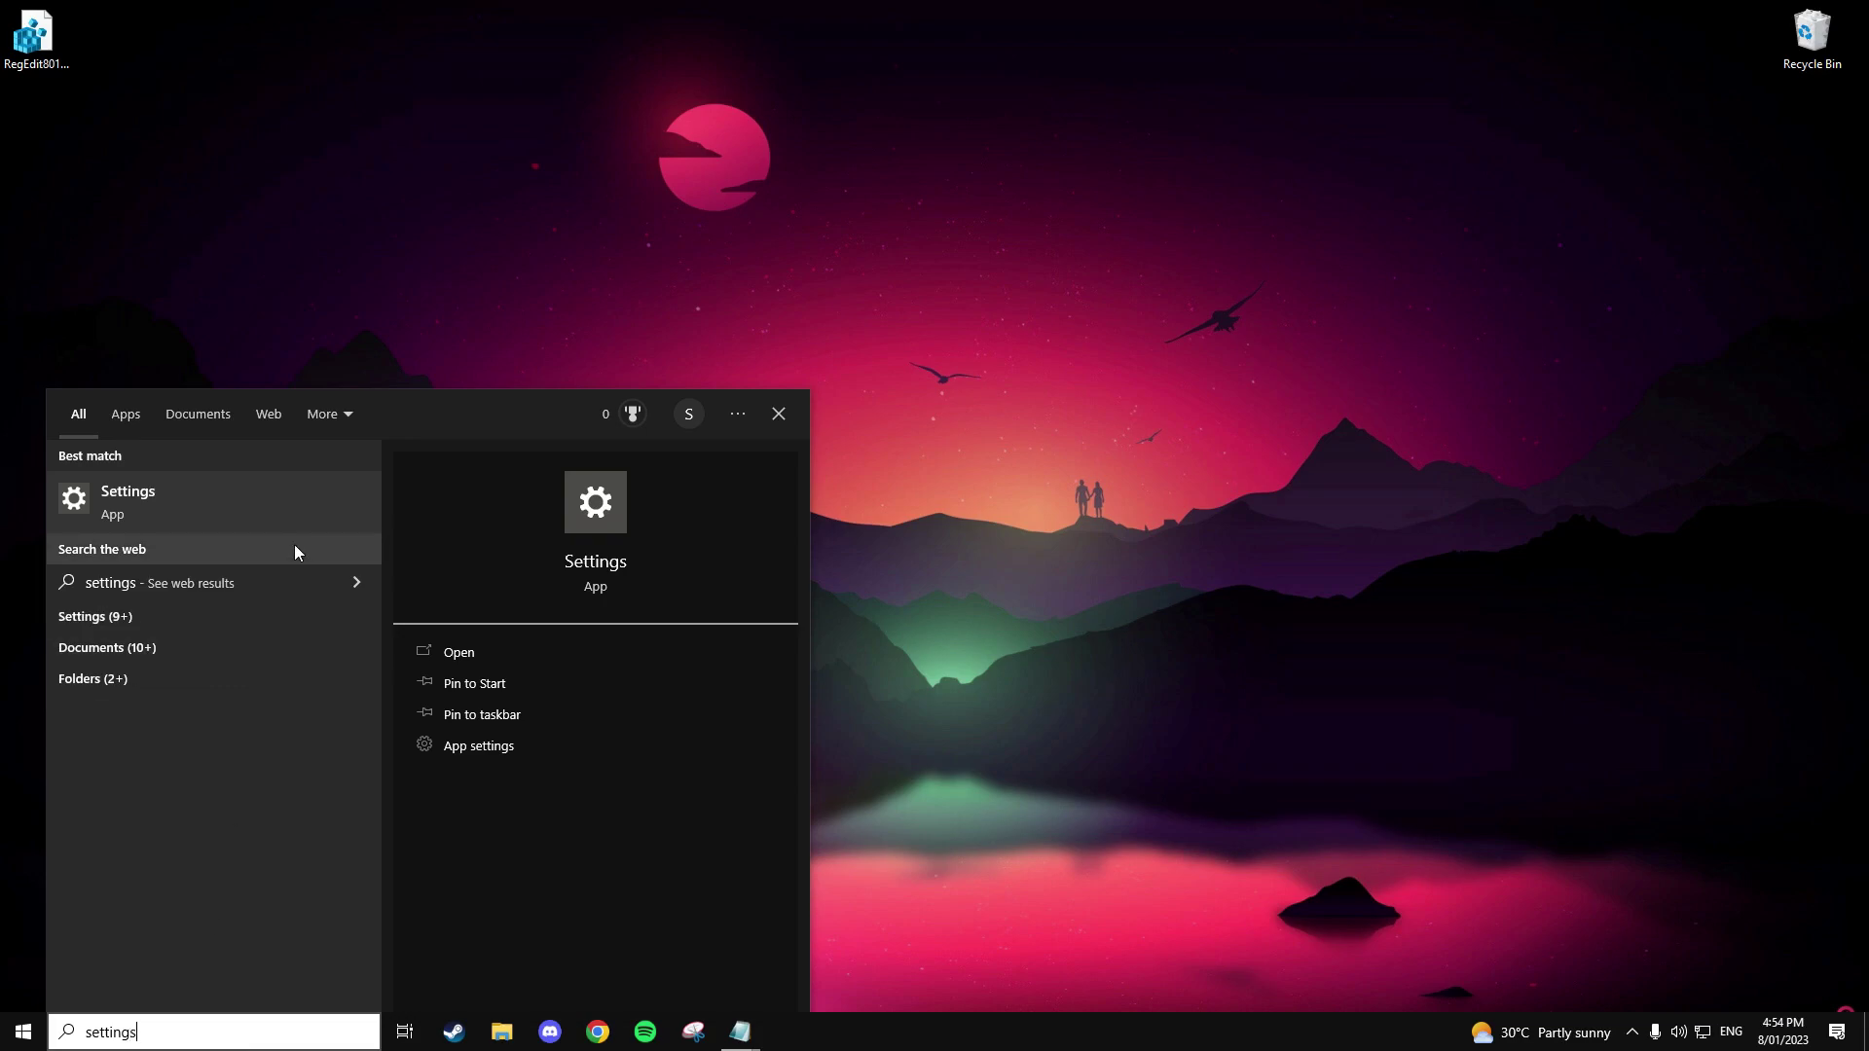
left_click(232, 499)
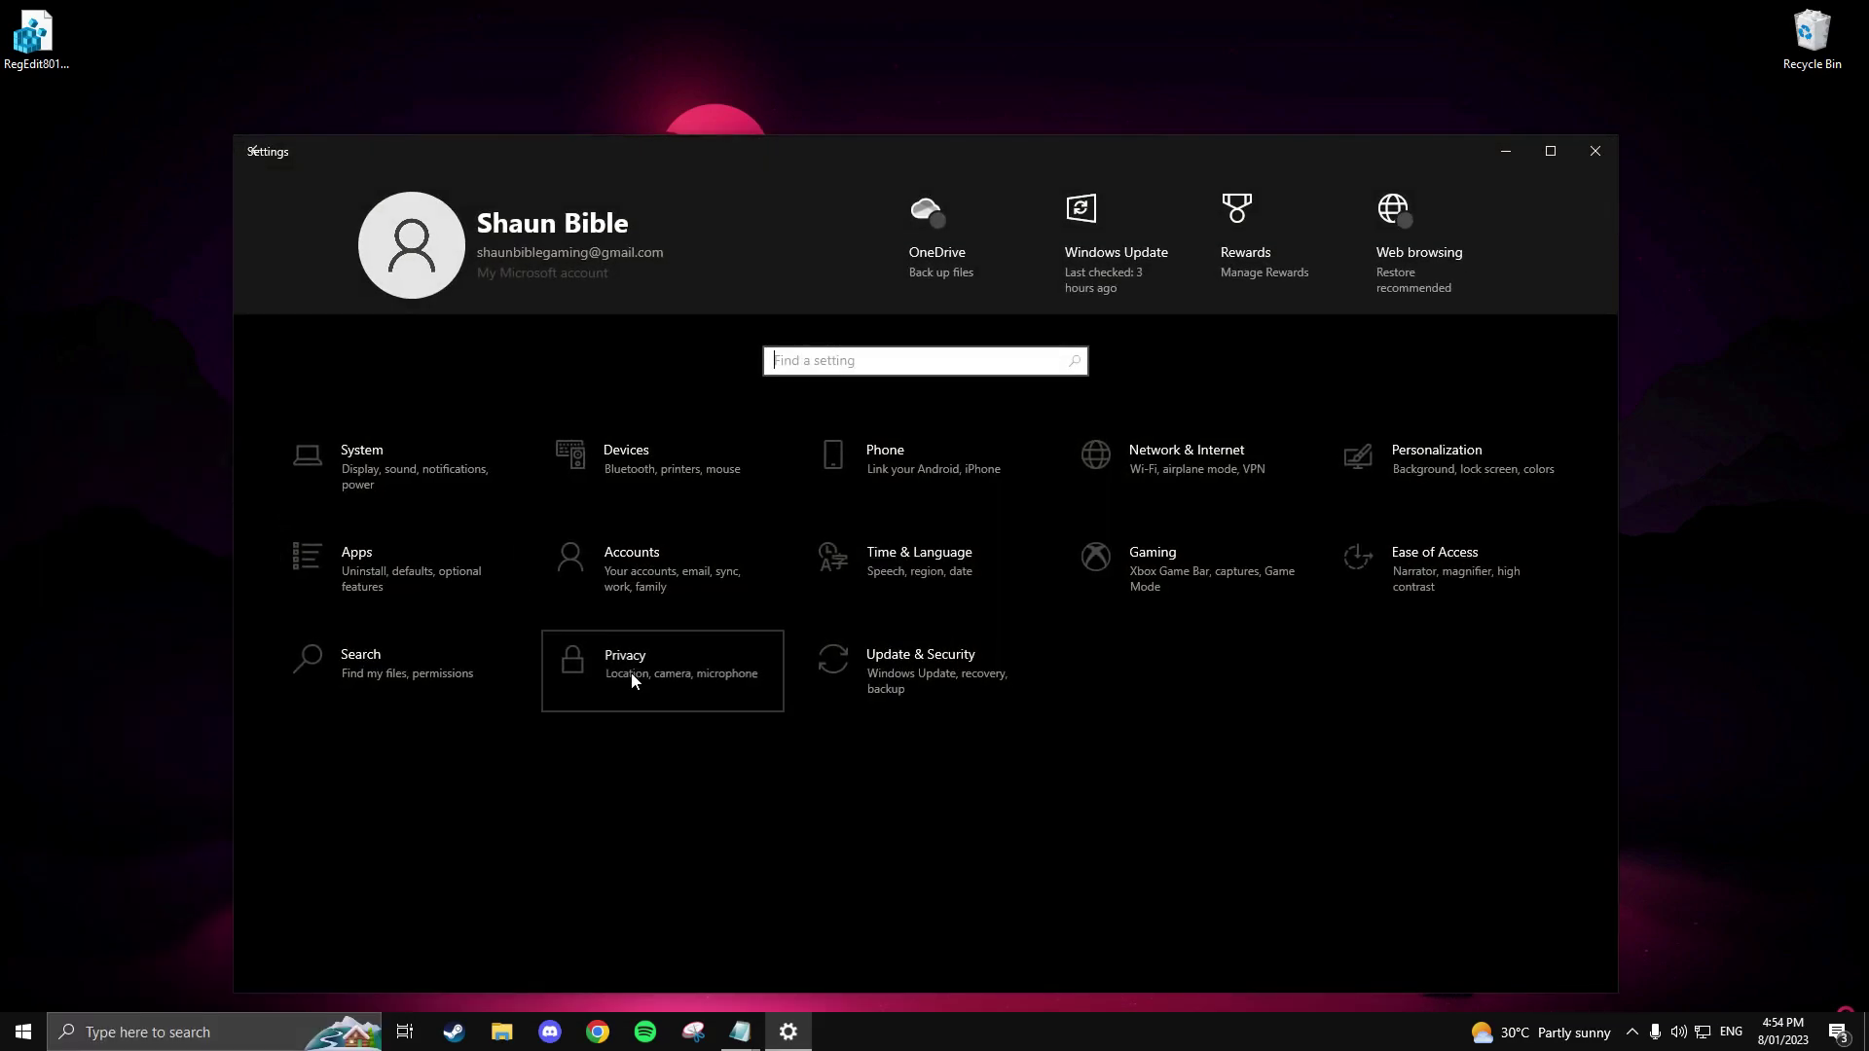
left_click(635, 672)
scroll(476, 657, "down", 8)
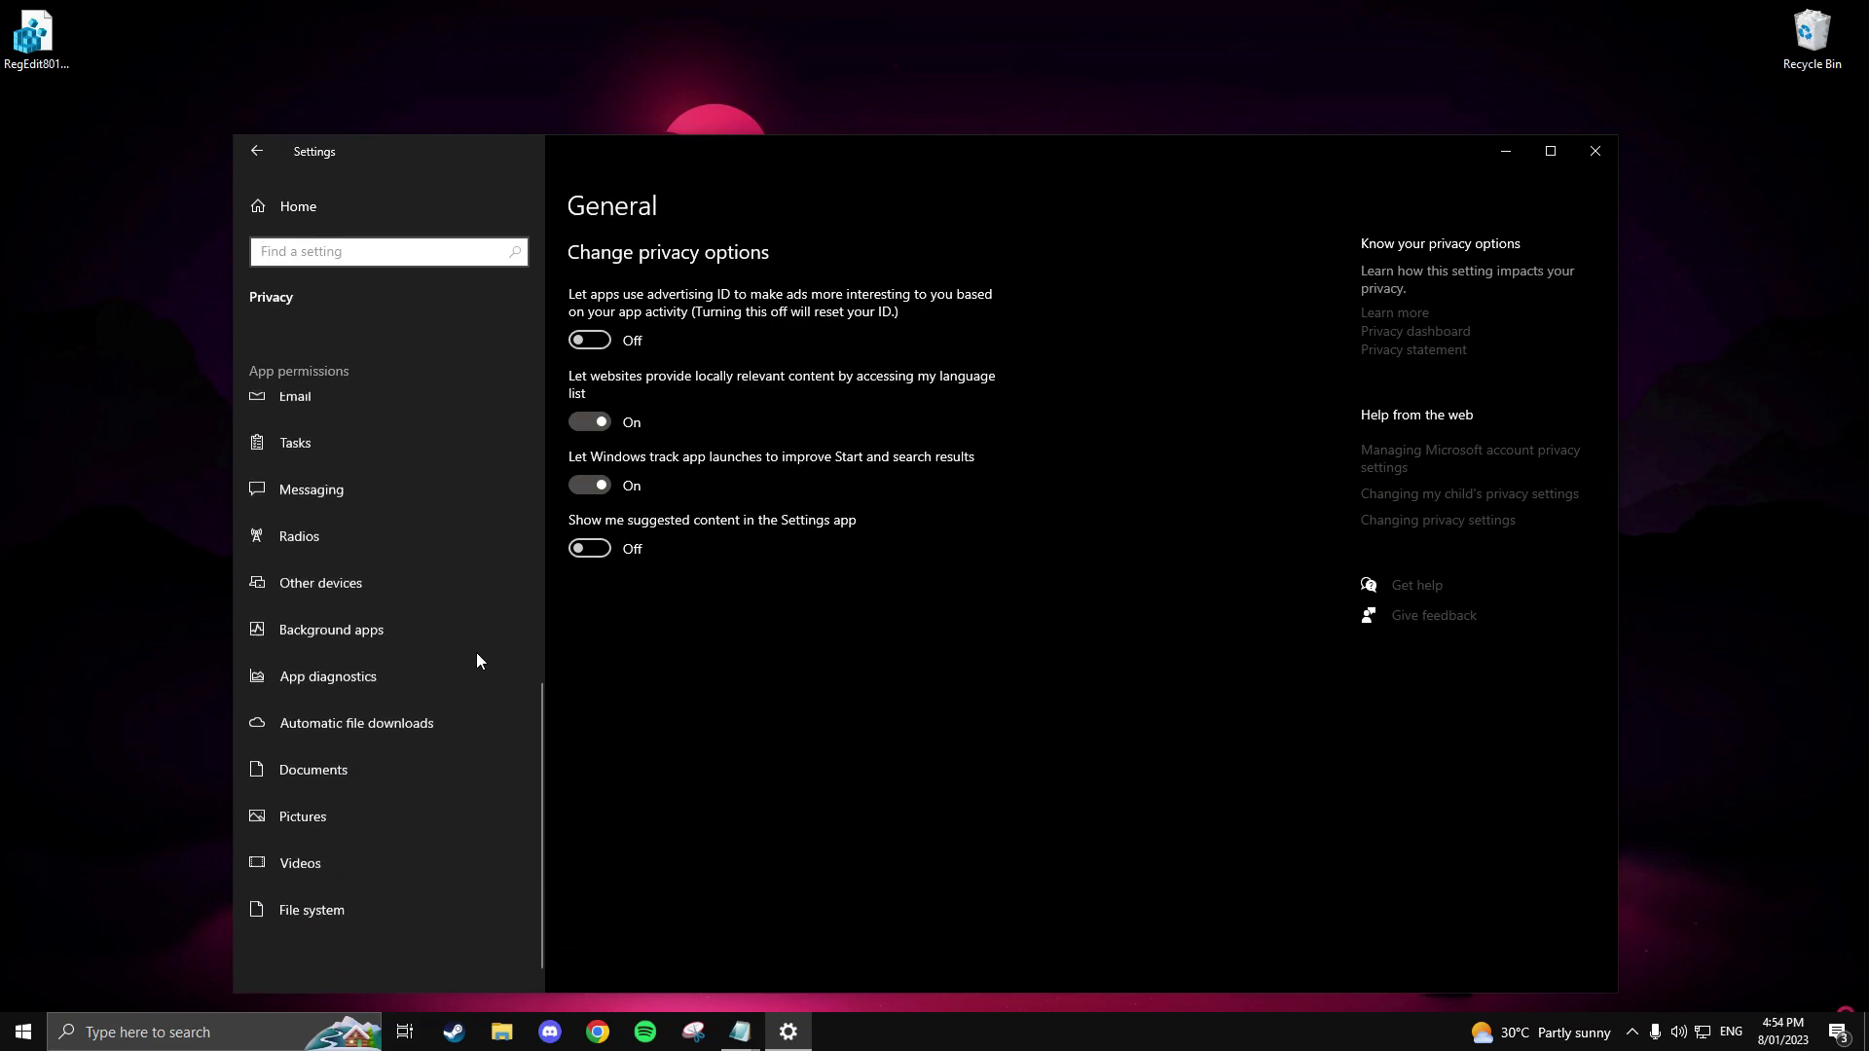
left_click(430, 623)
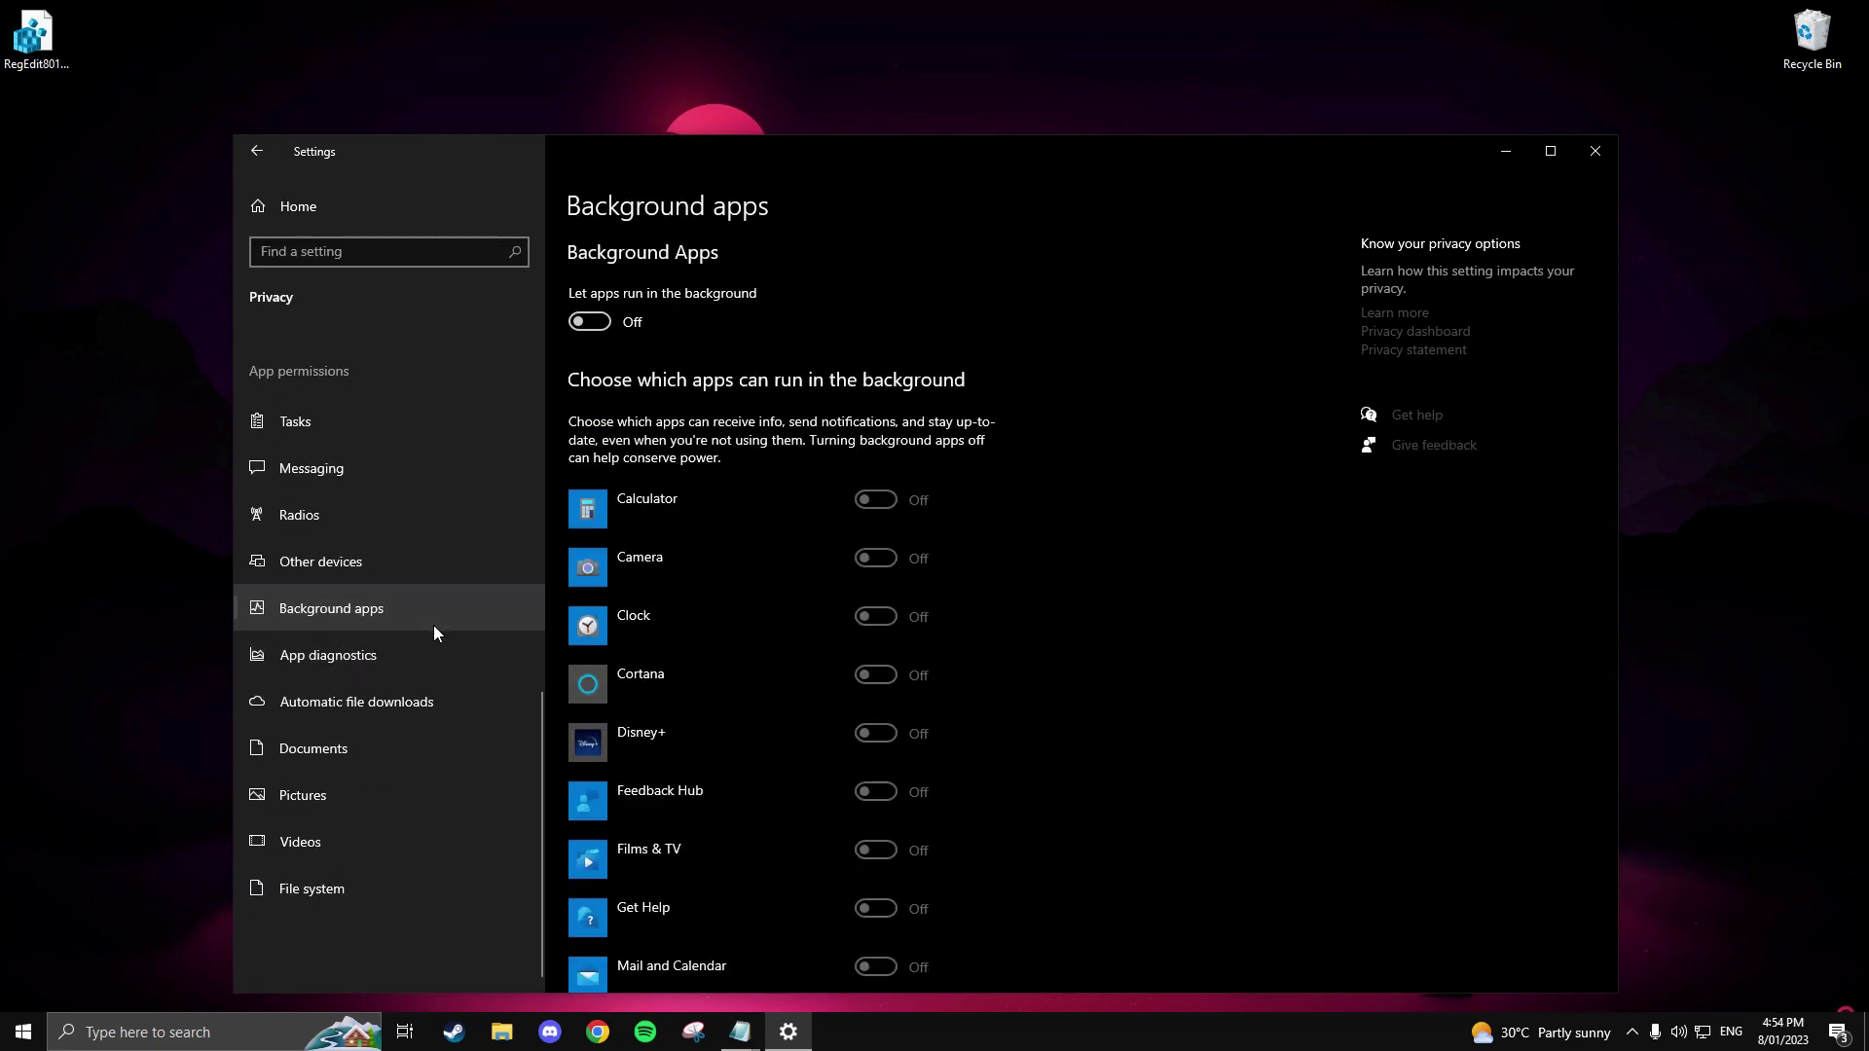
Let apps run in the background, and set the individual background permissions with Disney+ off and Minecraft Launcher on.
left_click(596, 326)
scroll(758, 496, "down", 4)
scroll(759, 499, "down", 2)
scroll(761, 491, "up", 2)
left_click(863, 350)
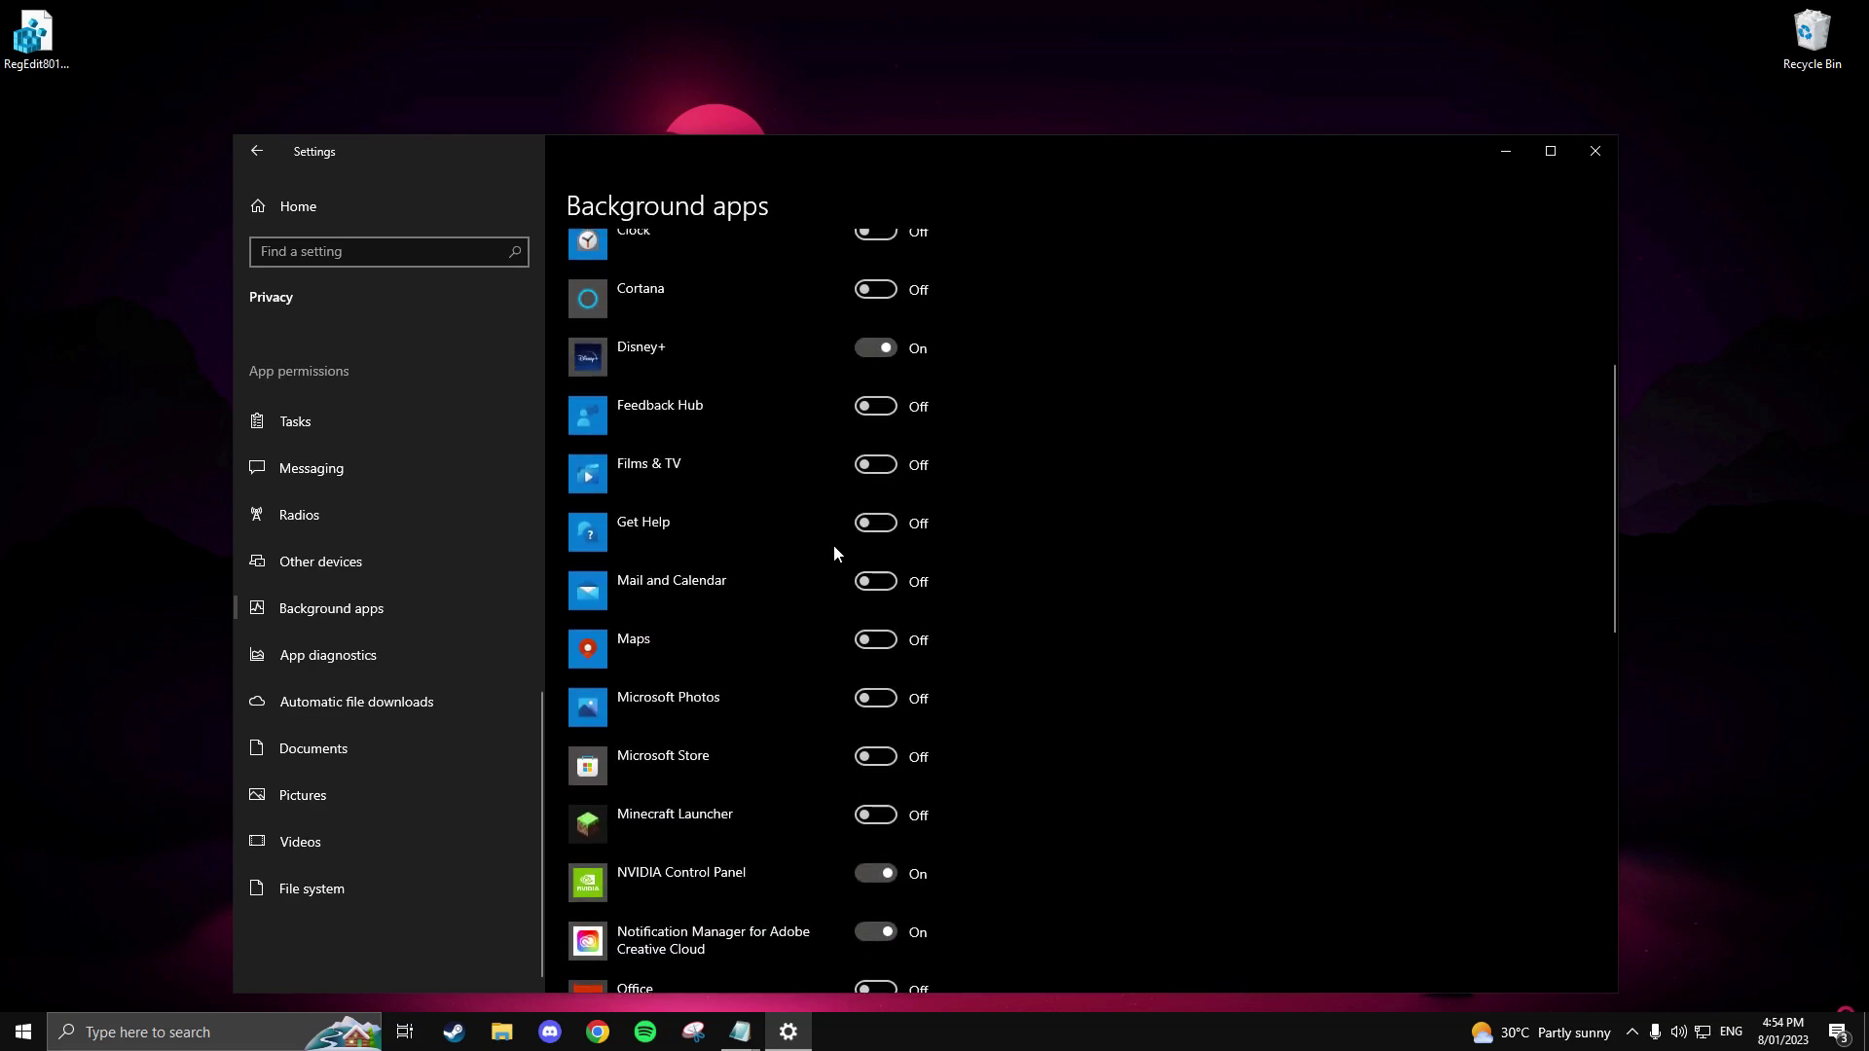
left_click(874, 876)
scroll(740, 851, "down", 3)
scroll(746, 820, "up", 6)
scroll(847, 584, "down", 3)
left_click(874, 476)
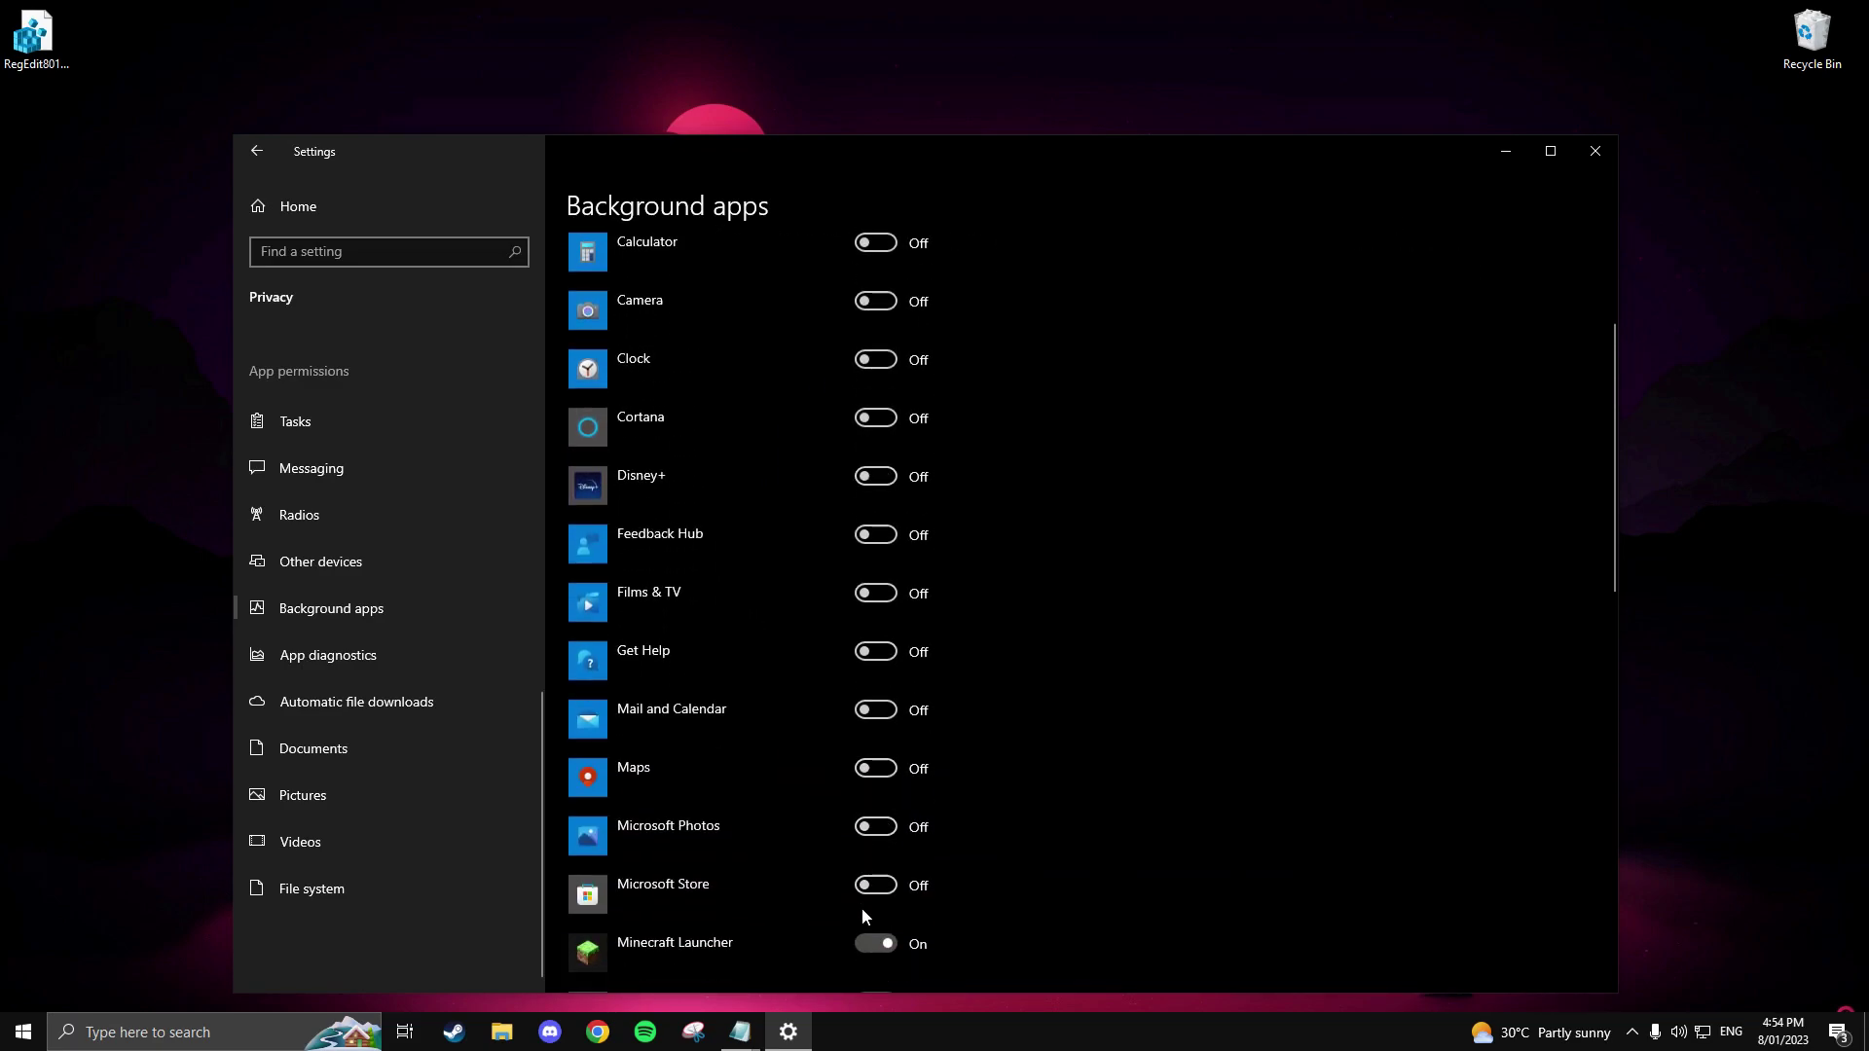
Turn off letting apps run in the background for all apps and close the Settings window.
scroll(870, 884, "up", 3)
left_click(589, 329)
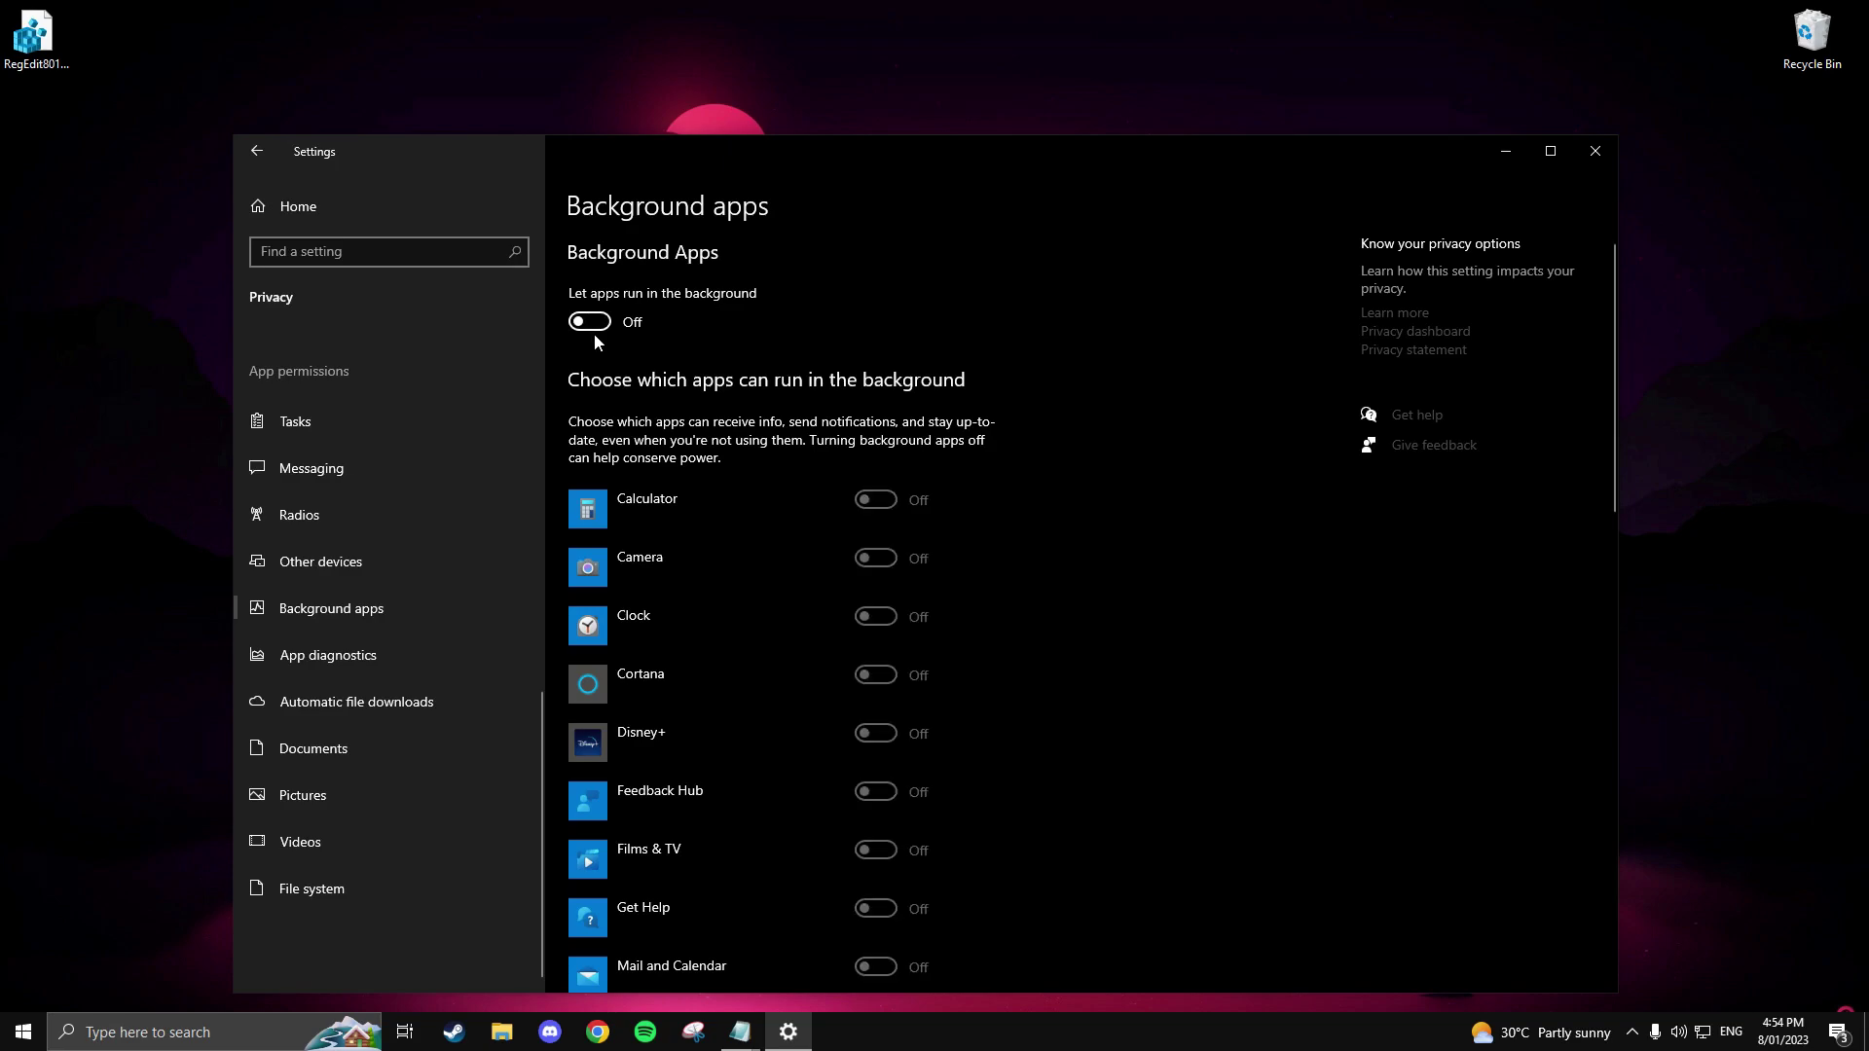
left_click(1590, 153)
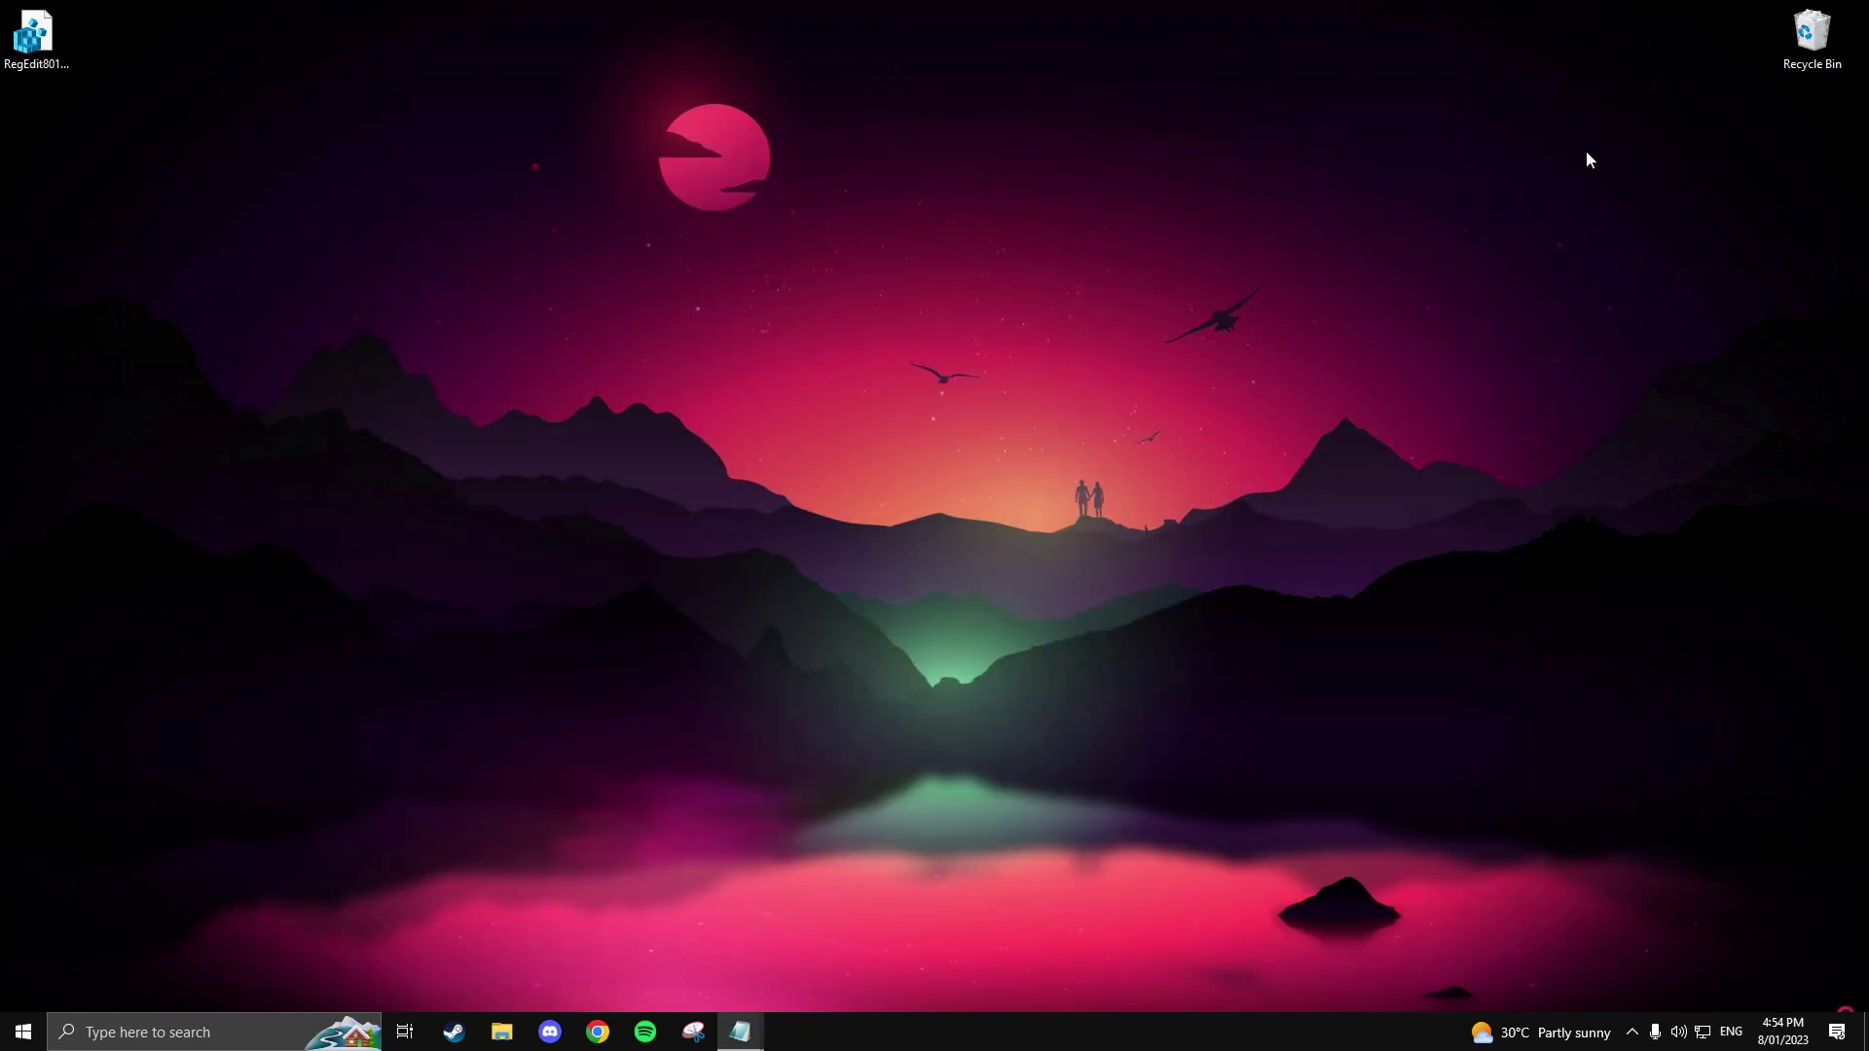